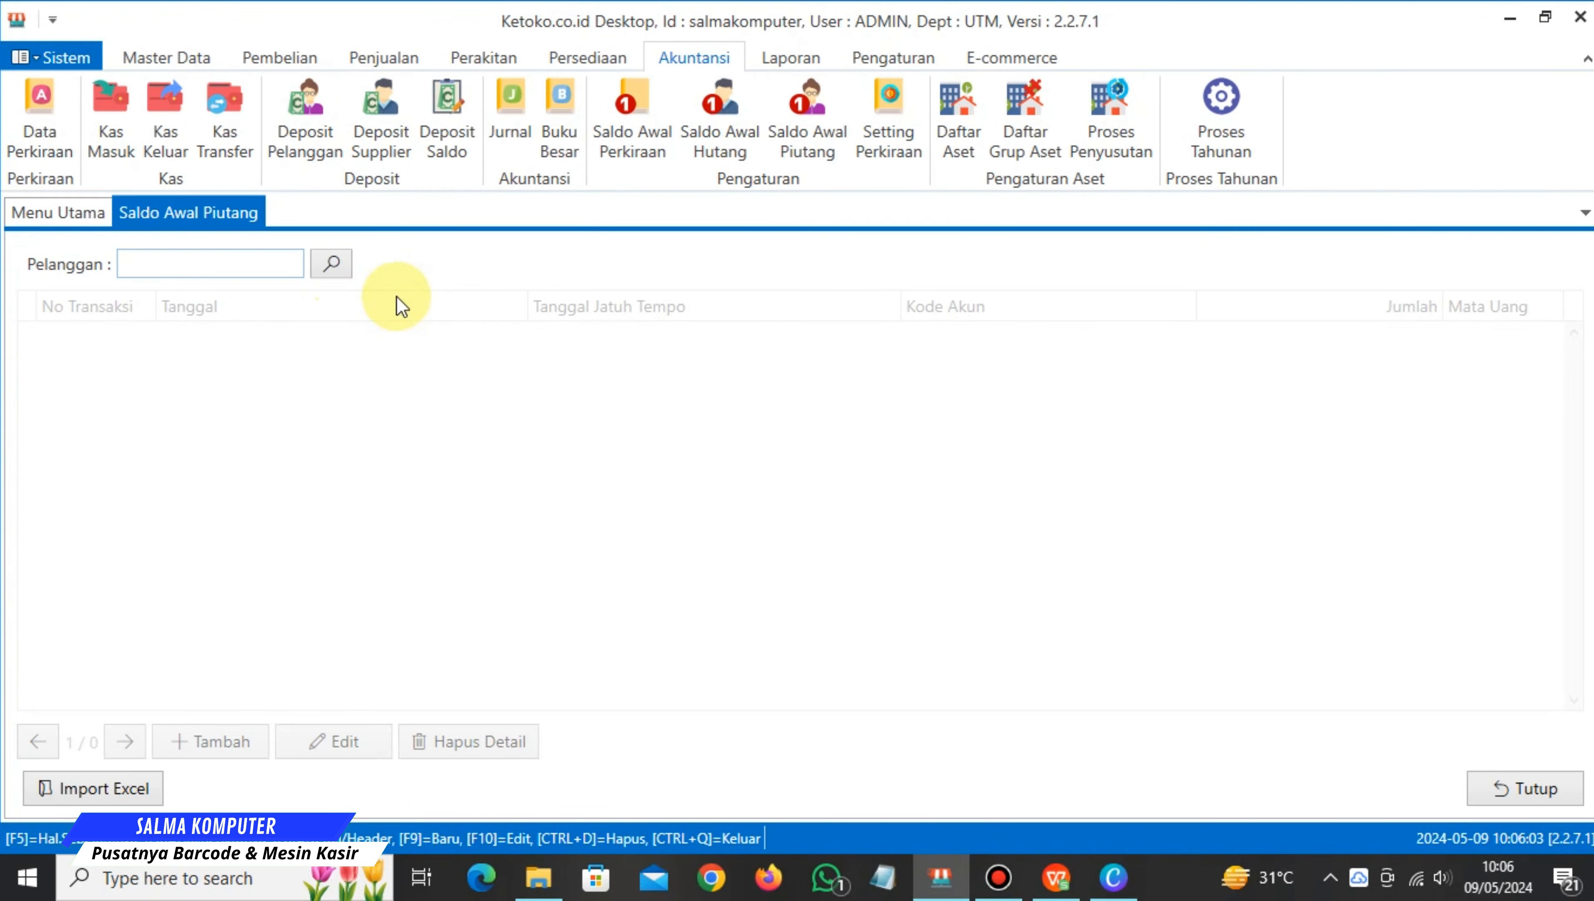
# Look over the customer list for the opening receivables balance, then close it.
pyautogui.click(332, 264)
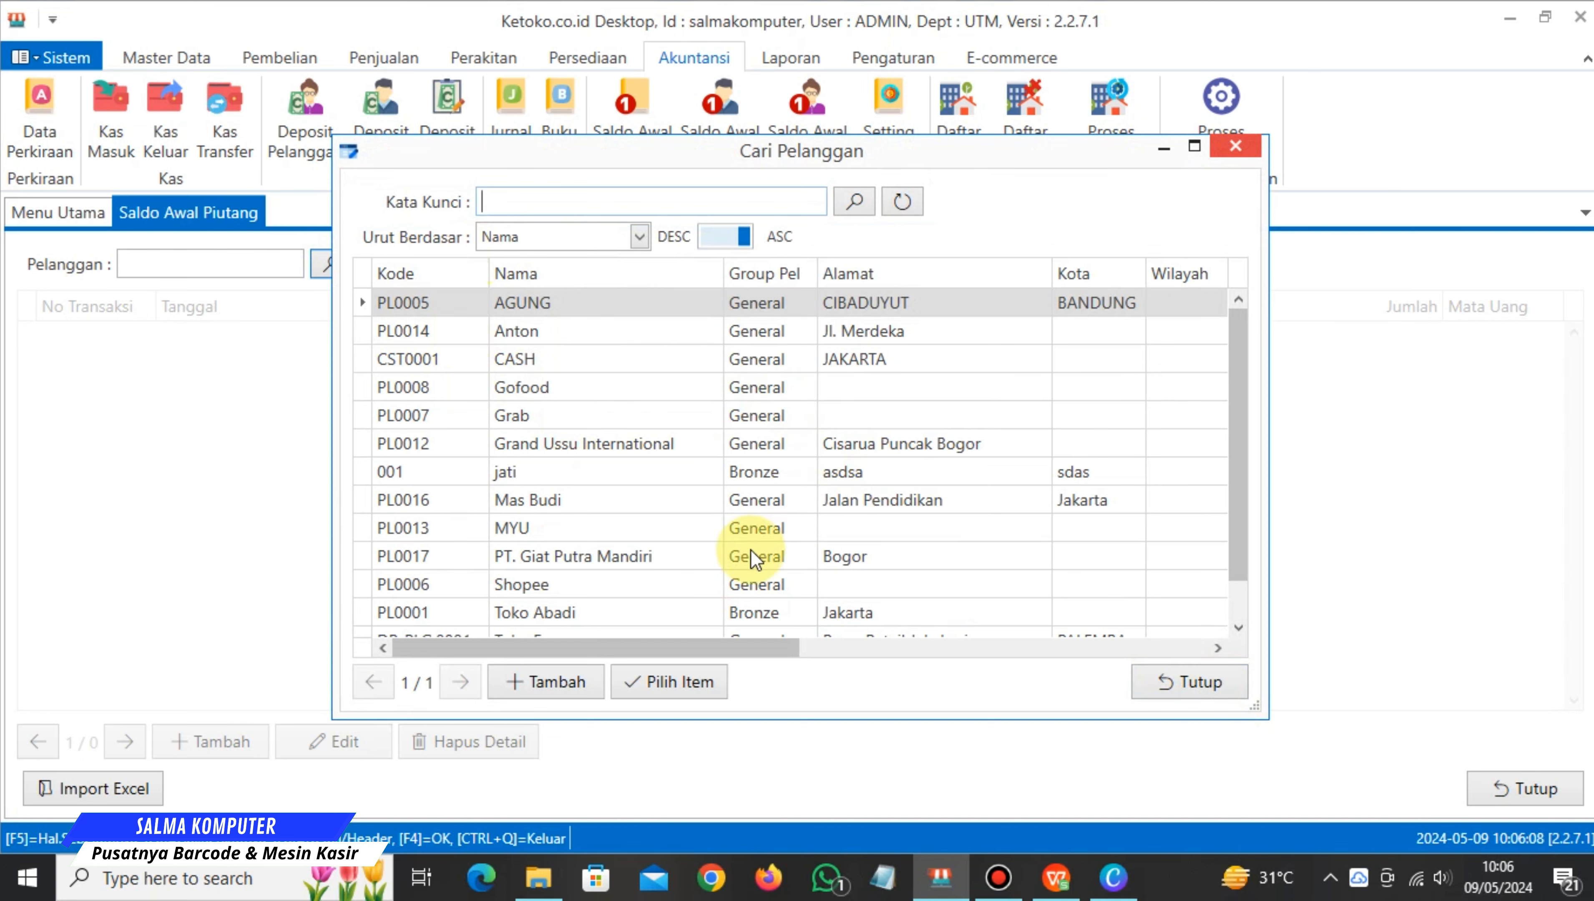
pyautogui.click(1204, 678)
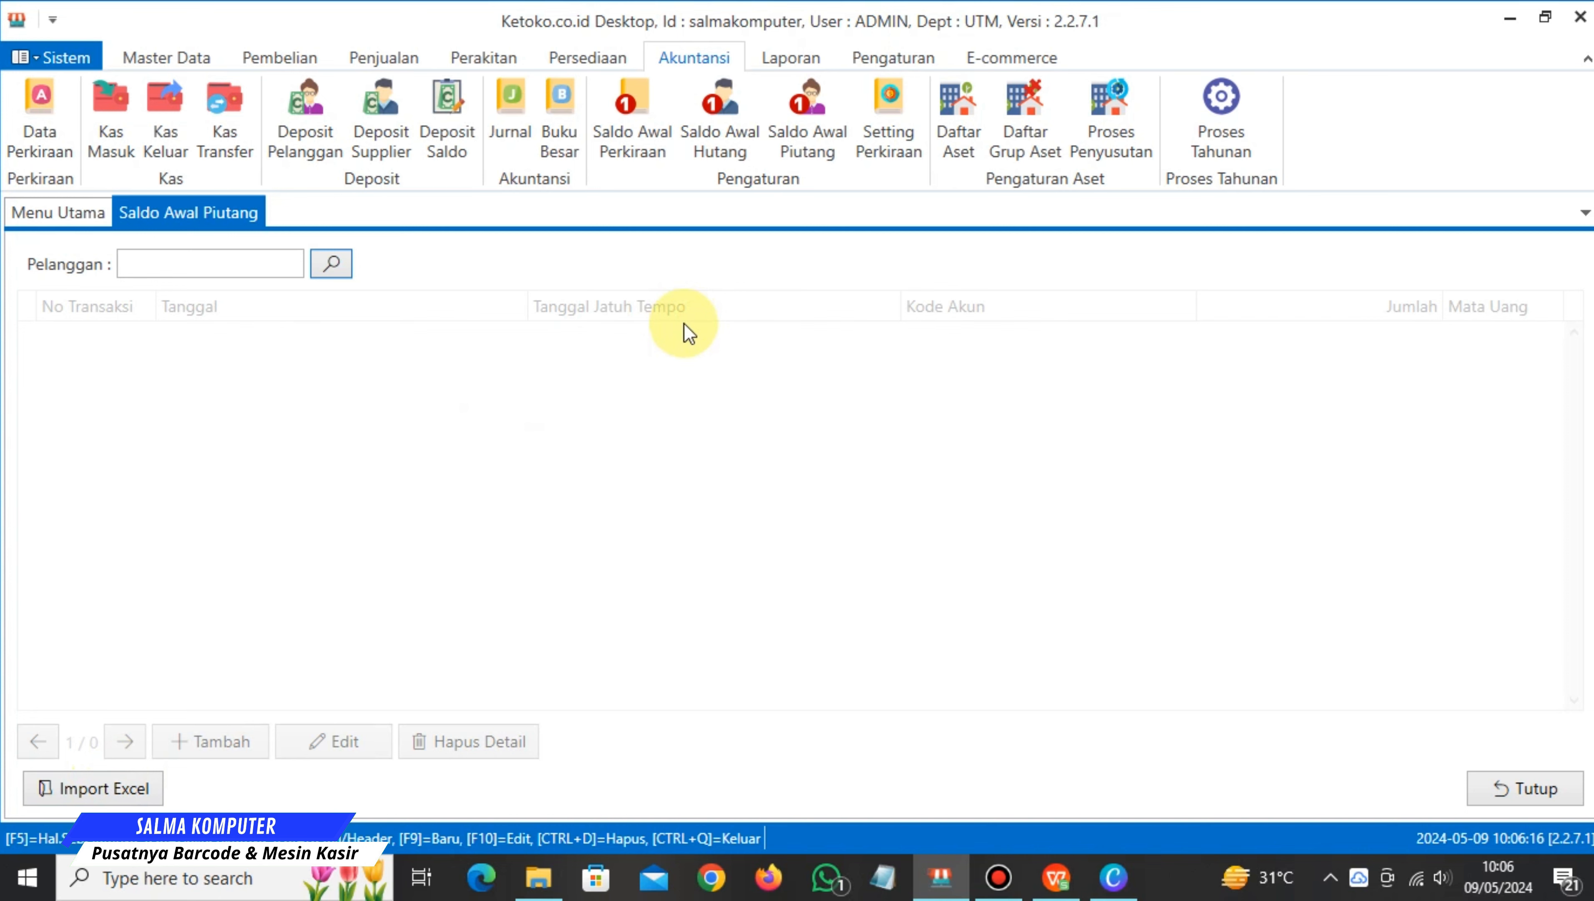
# Open the workbook Data Saldo Awal Piutang from the DATA IMPORT folder on drive D in File Explorer.
pyautogui.click(538, 878)
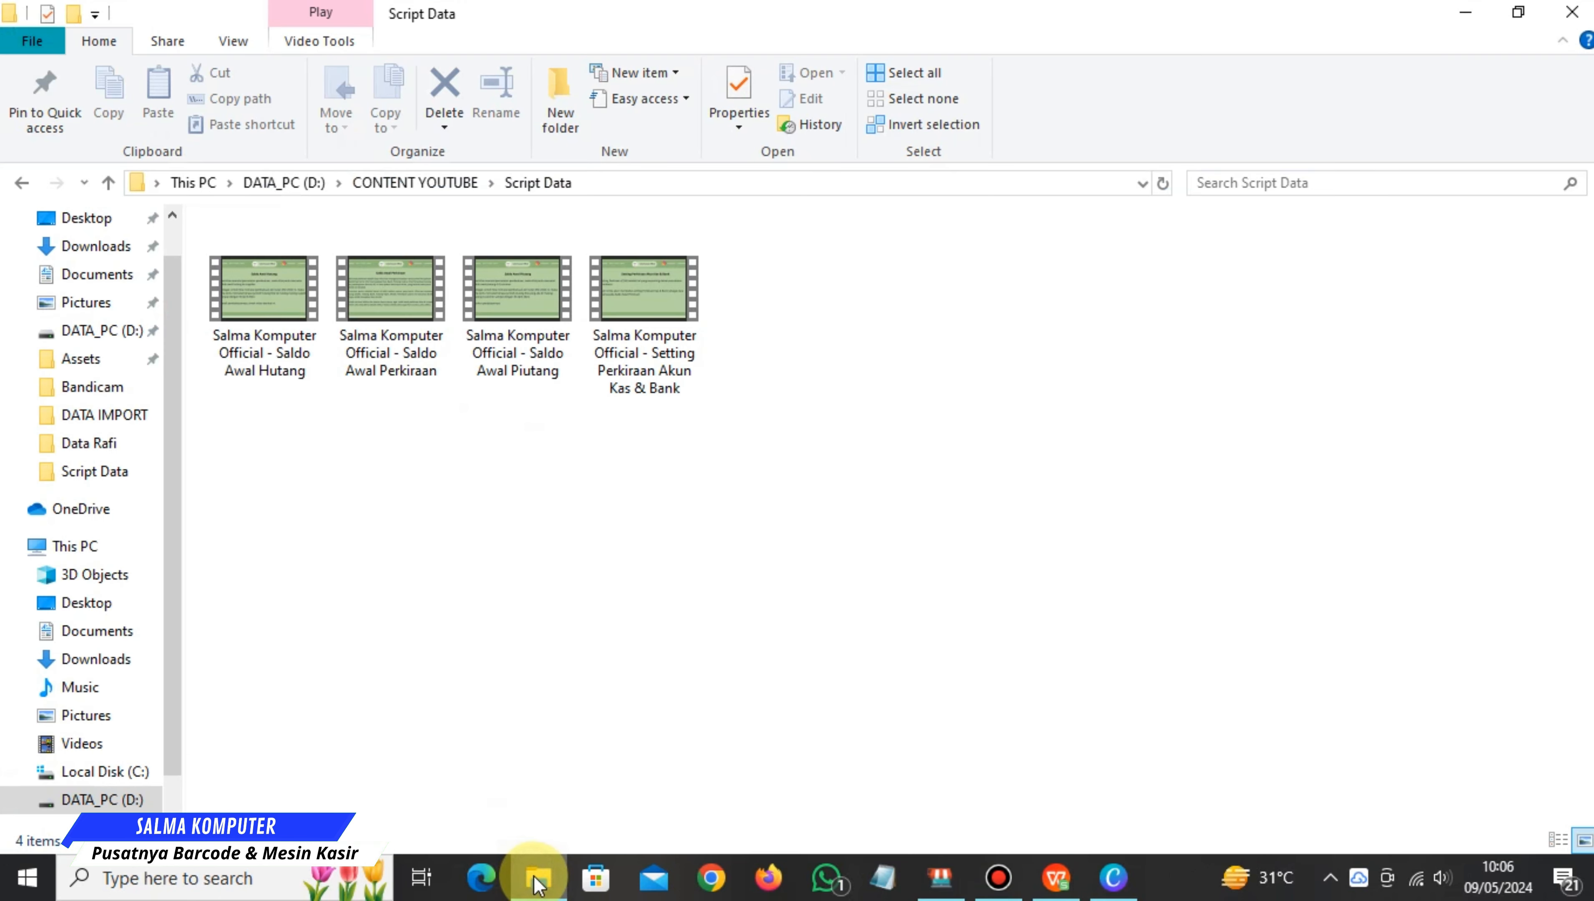
pyautogui.click(89, 331)
pyautogui.doubleClick(273, 329)
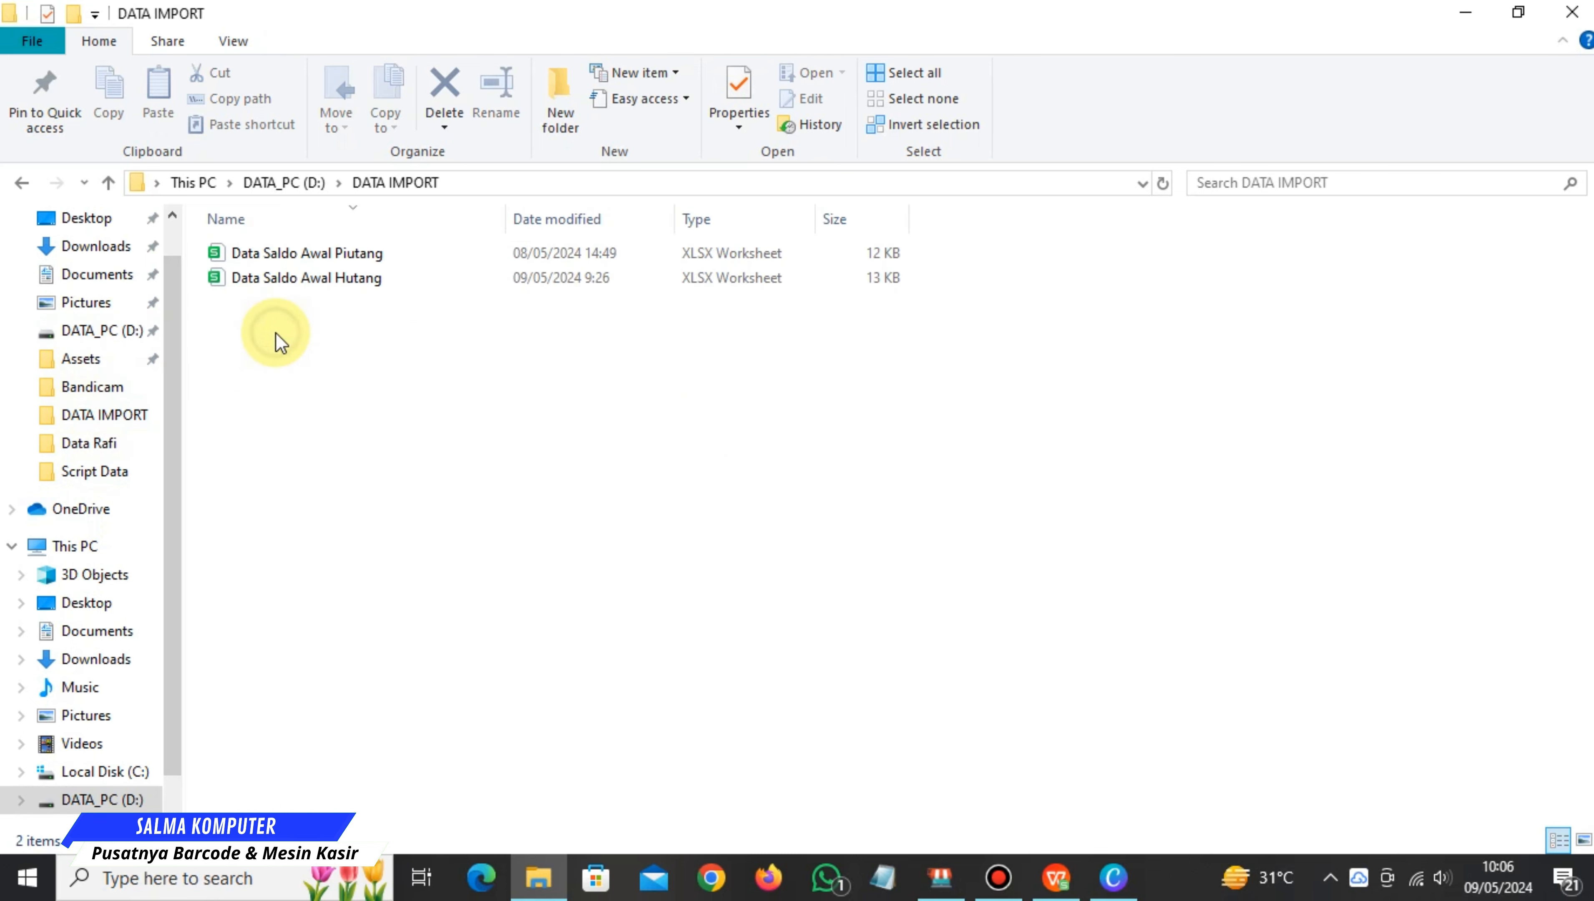
pyautogui.doubleClick(354, 251)
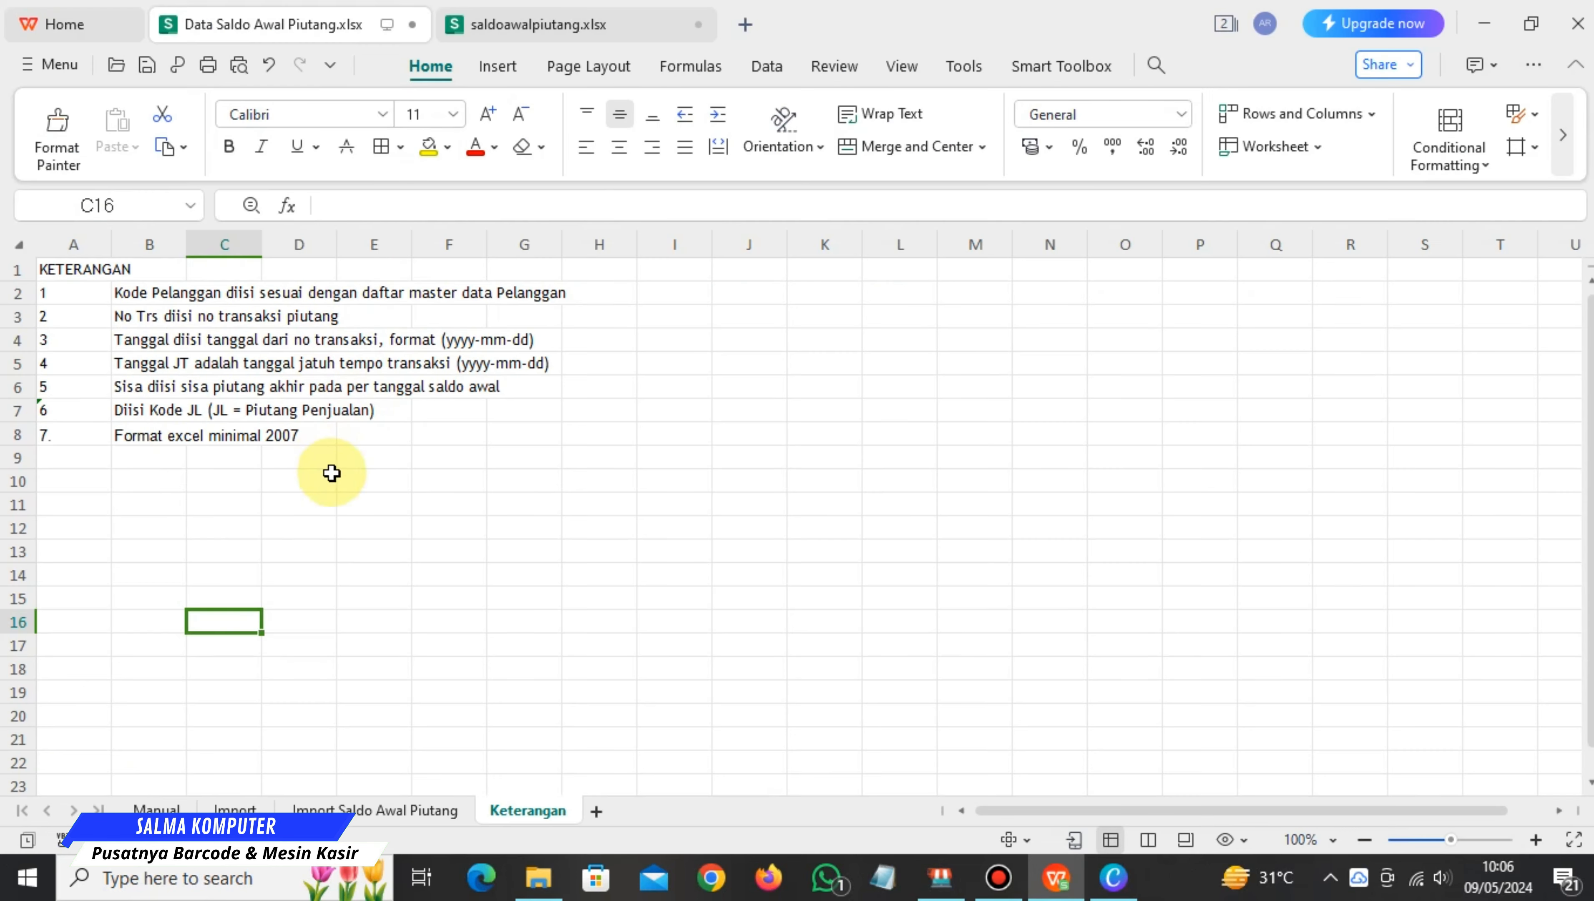
# Review the receivables listed on the Manual and Import sheets, ending on the Manual sheet.
pyautogui.click(157, 810)
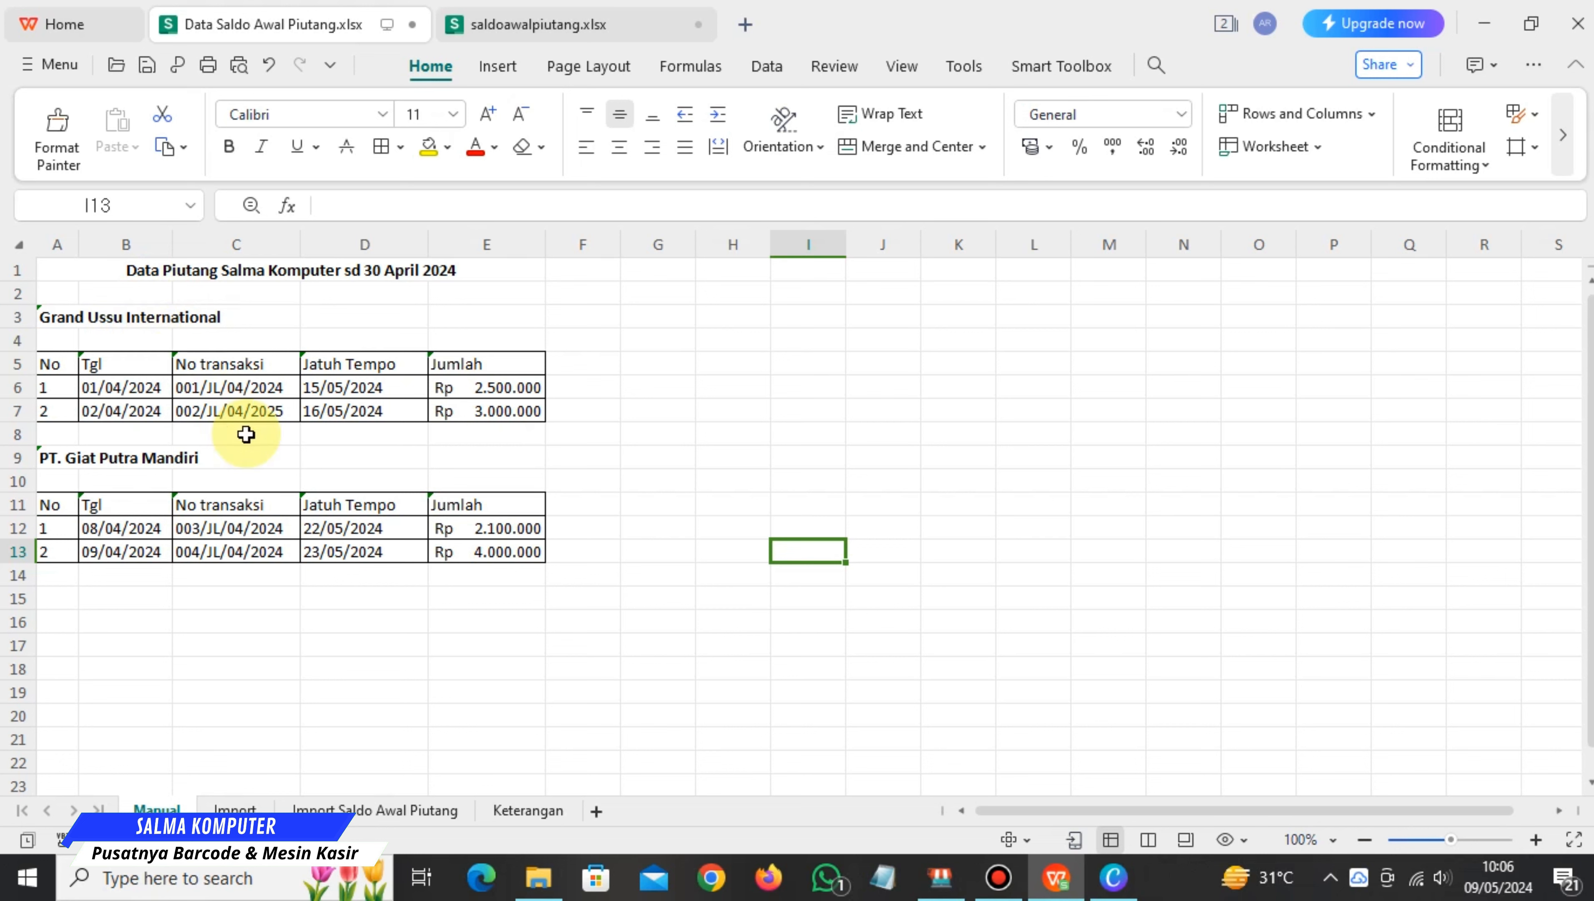
pyautogui.click(235, 810)
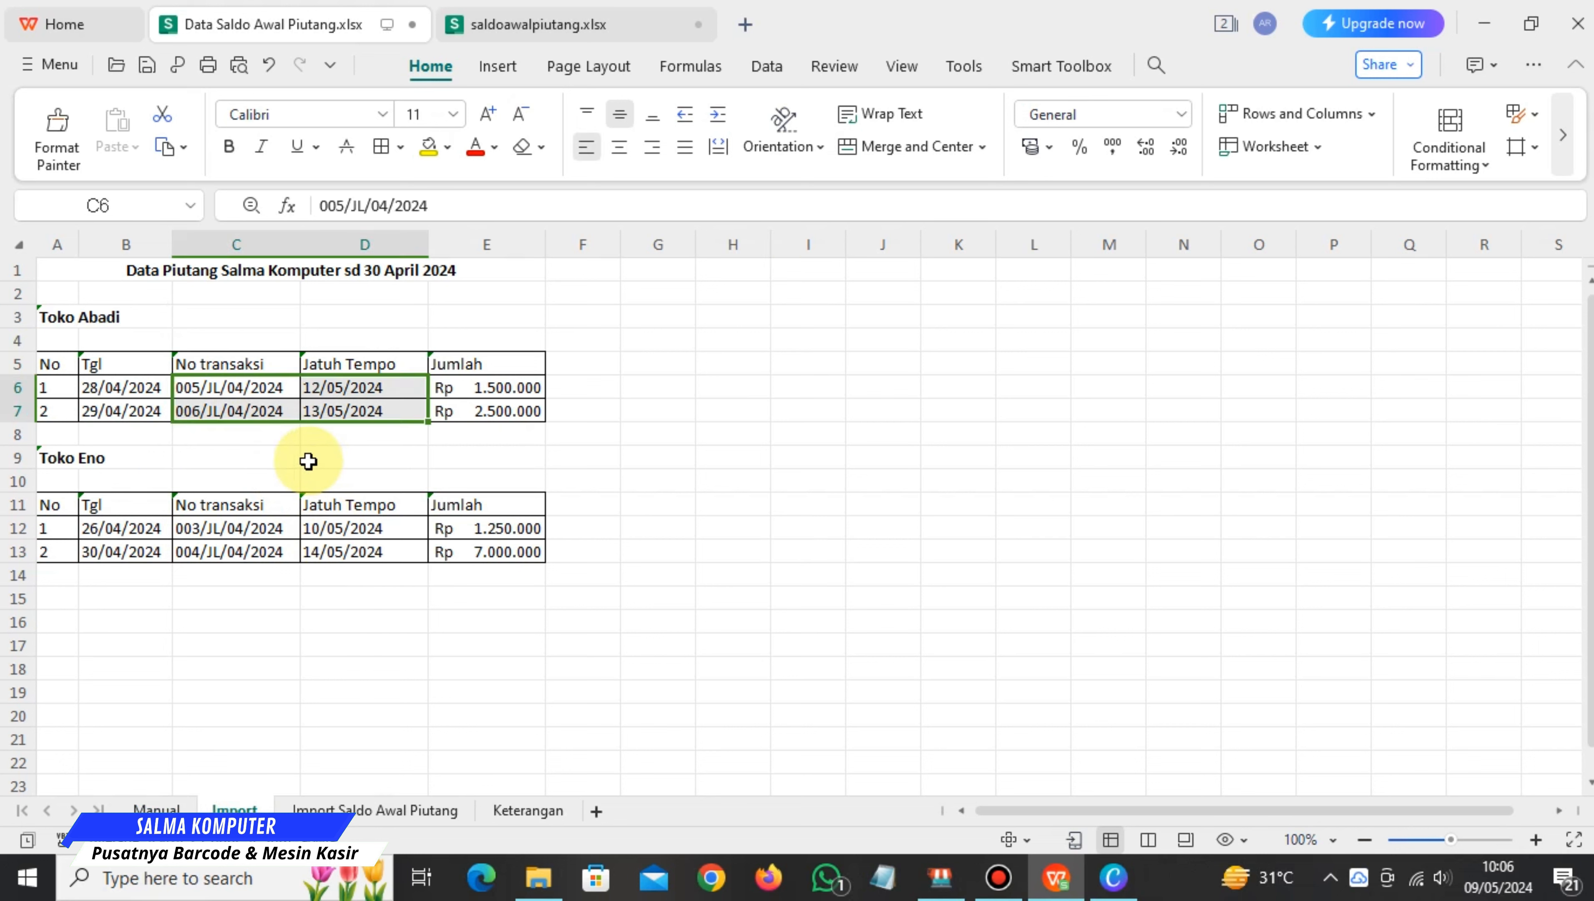
pyautogui.click(255, 319)
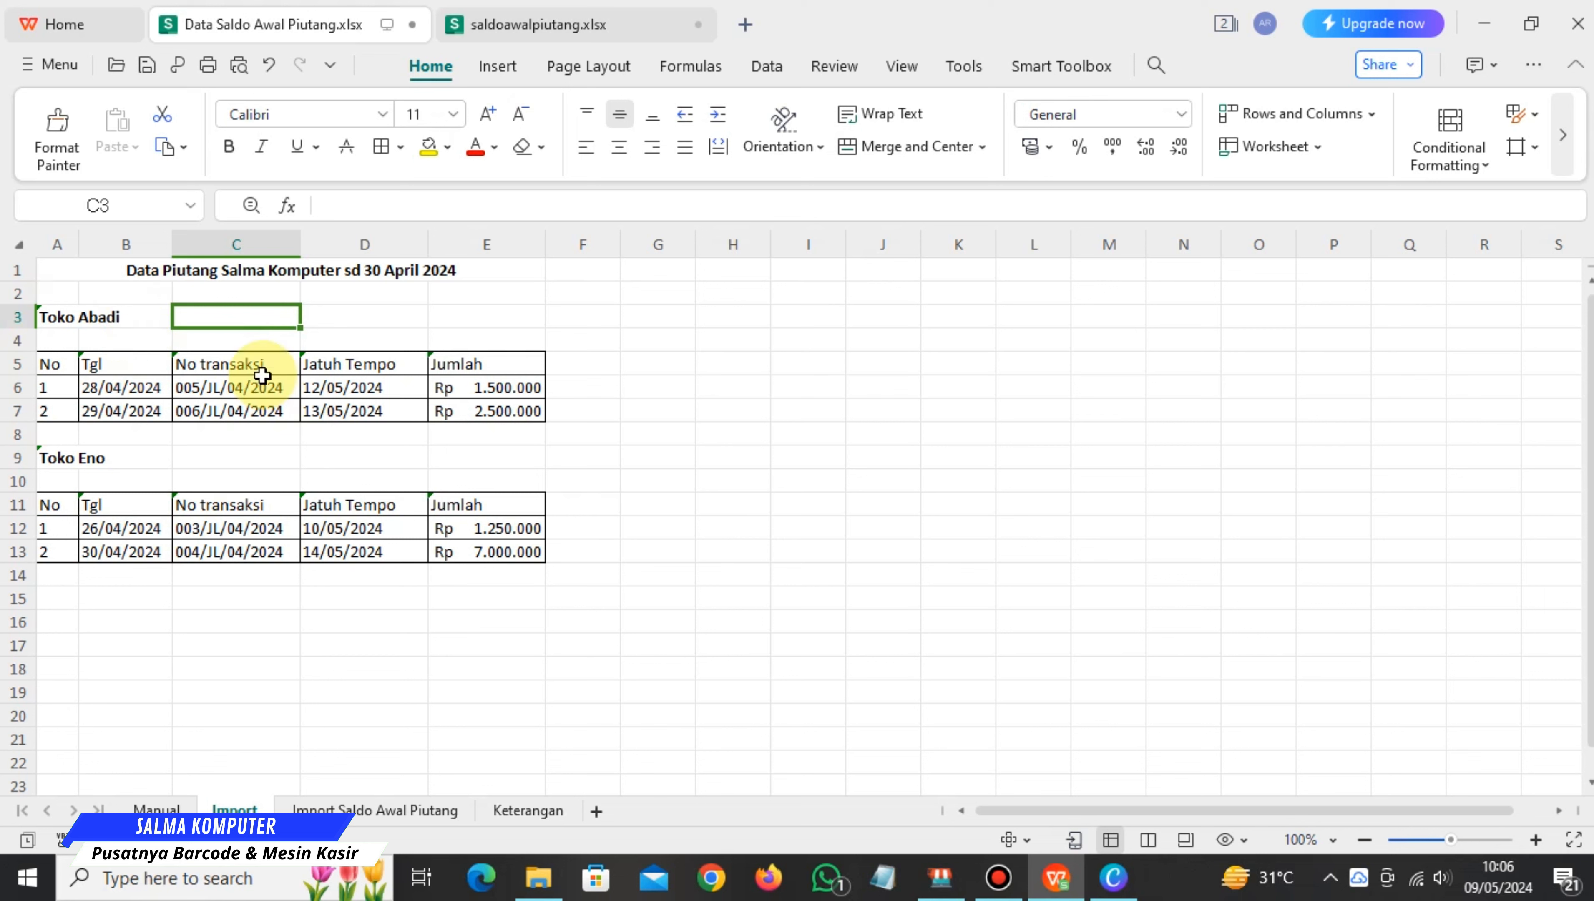
pyautogui.click(157, 809)
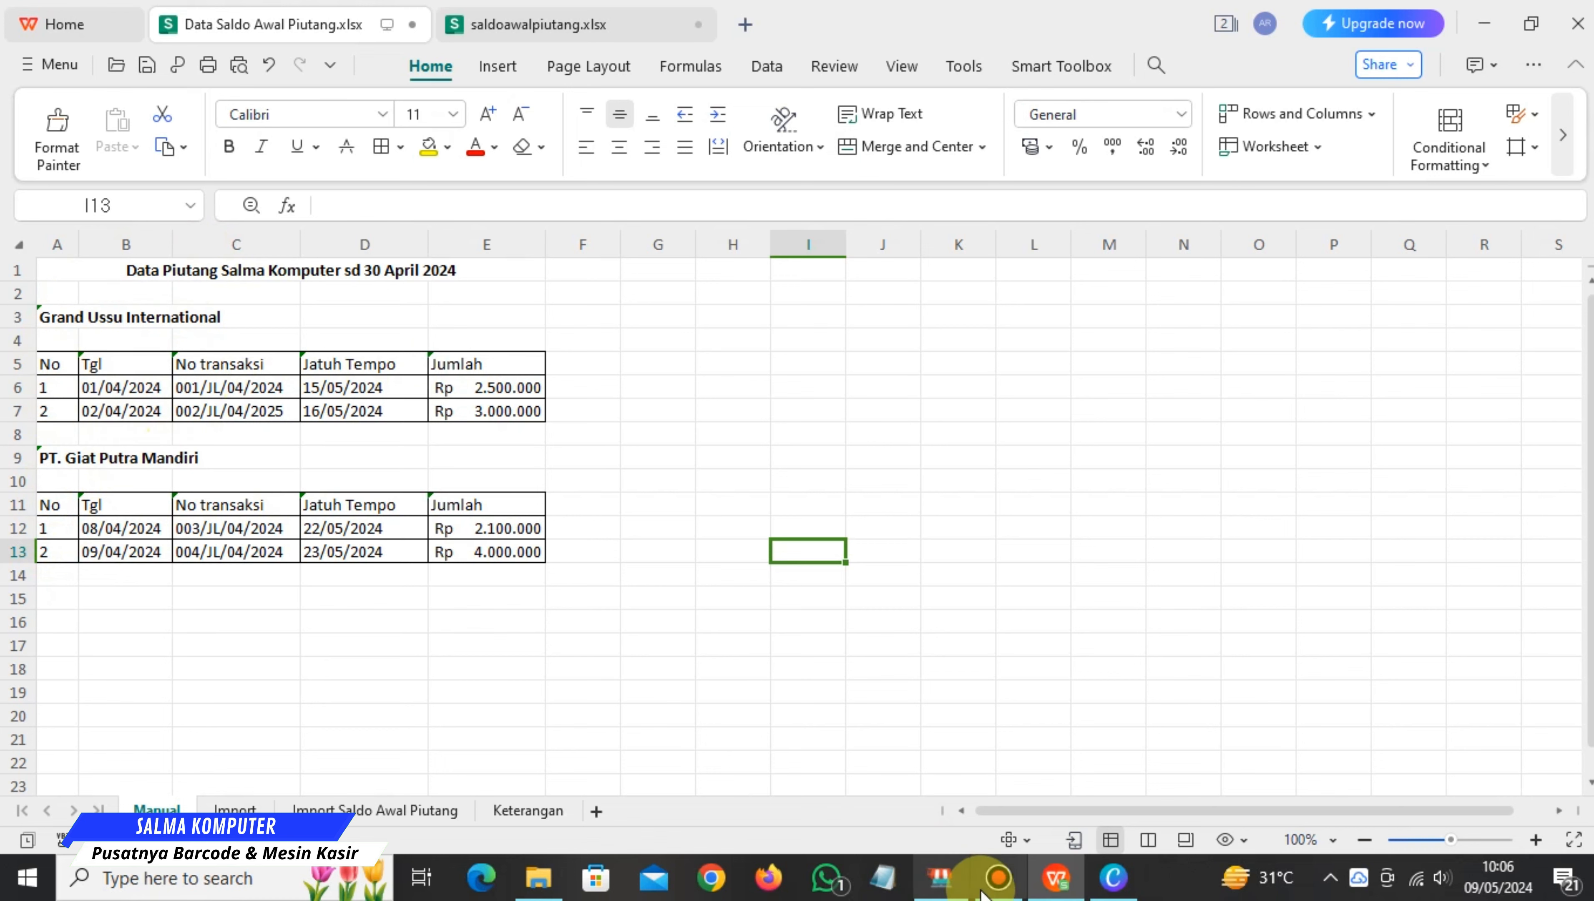
# Switch to Ketoko.co.id Desktop and select Grand Ussu International as the customer, searching with the name copied from cell A3 of the Manual sheet.
pyautogui.click(940, 877)
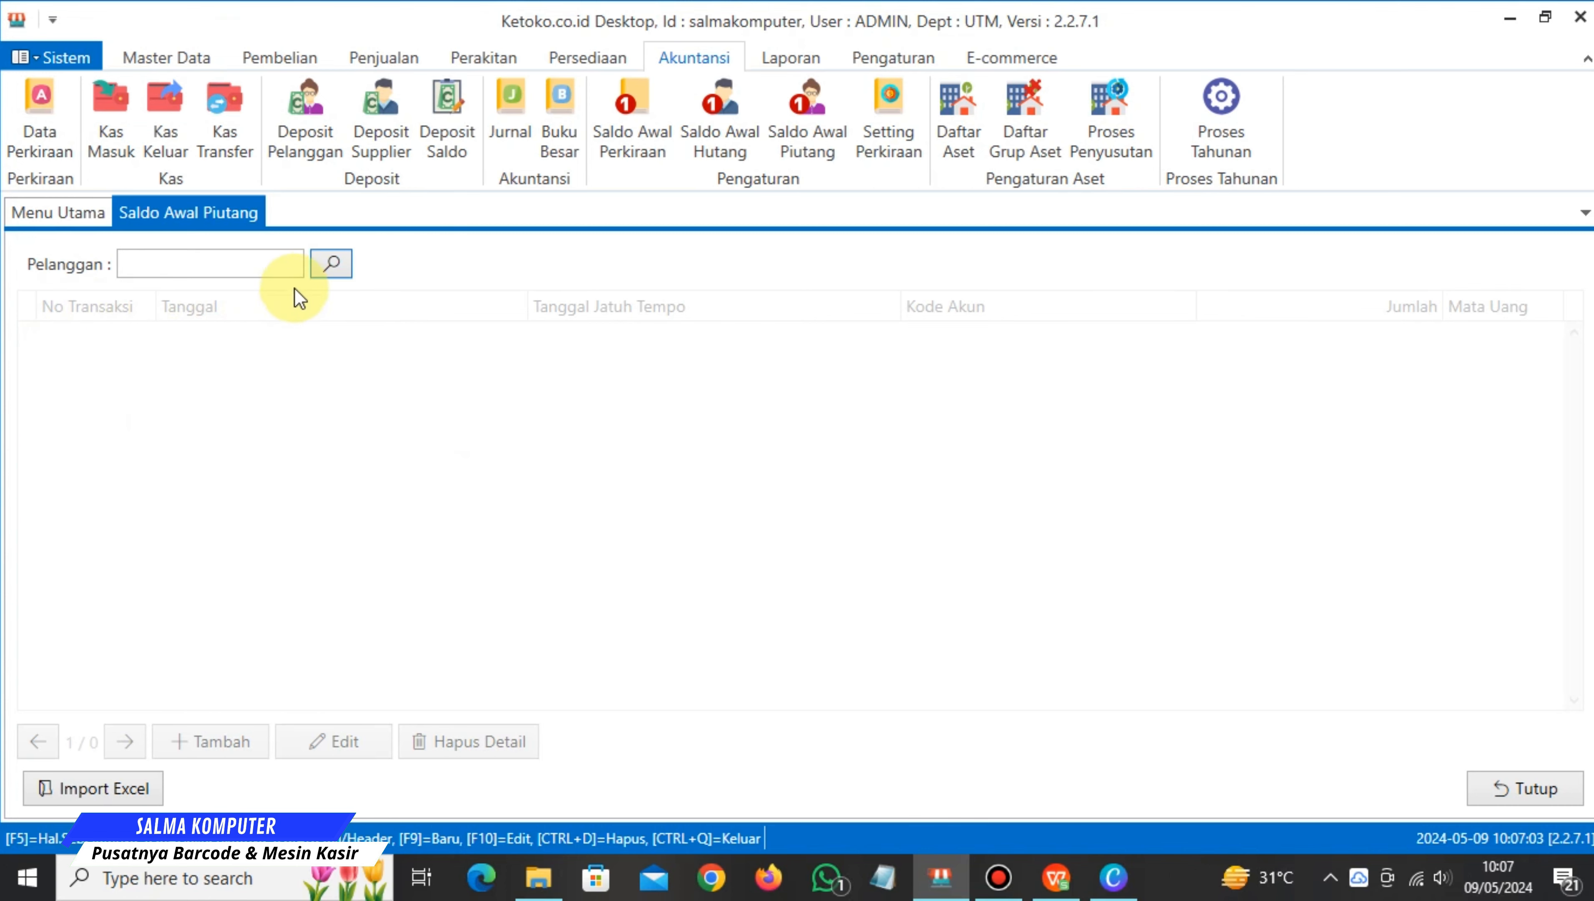
pyautogui.click(334, 264)
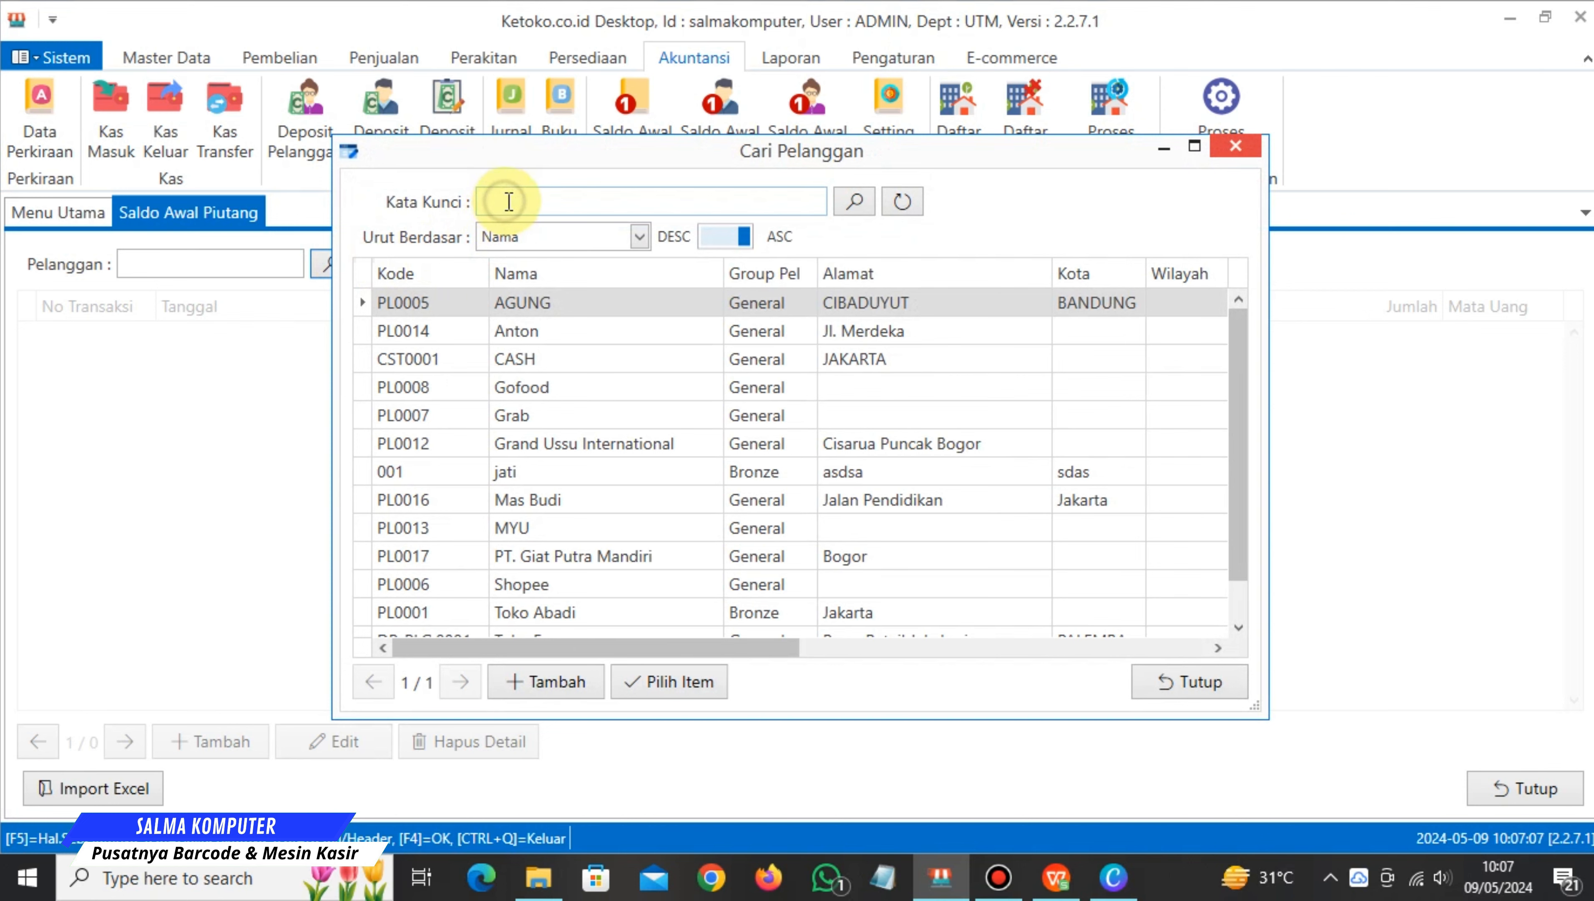
pyautogui.moveTo(644, 154); pyautogui.dragTo(783, 166)
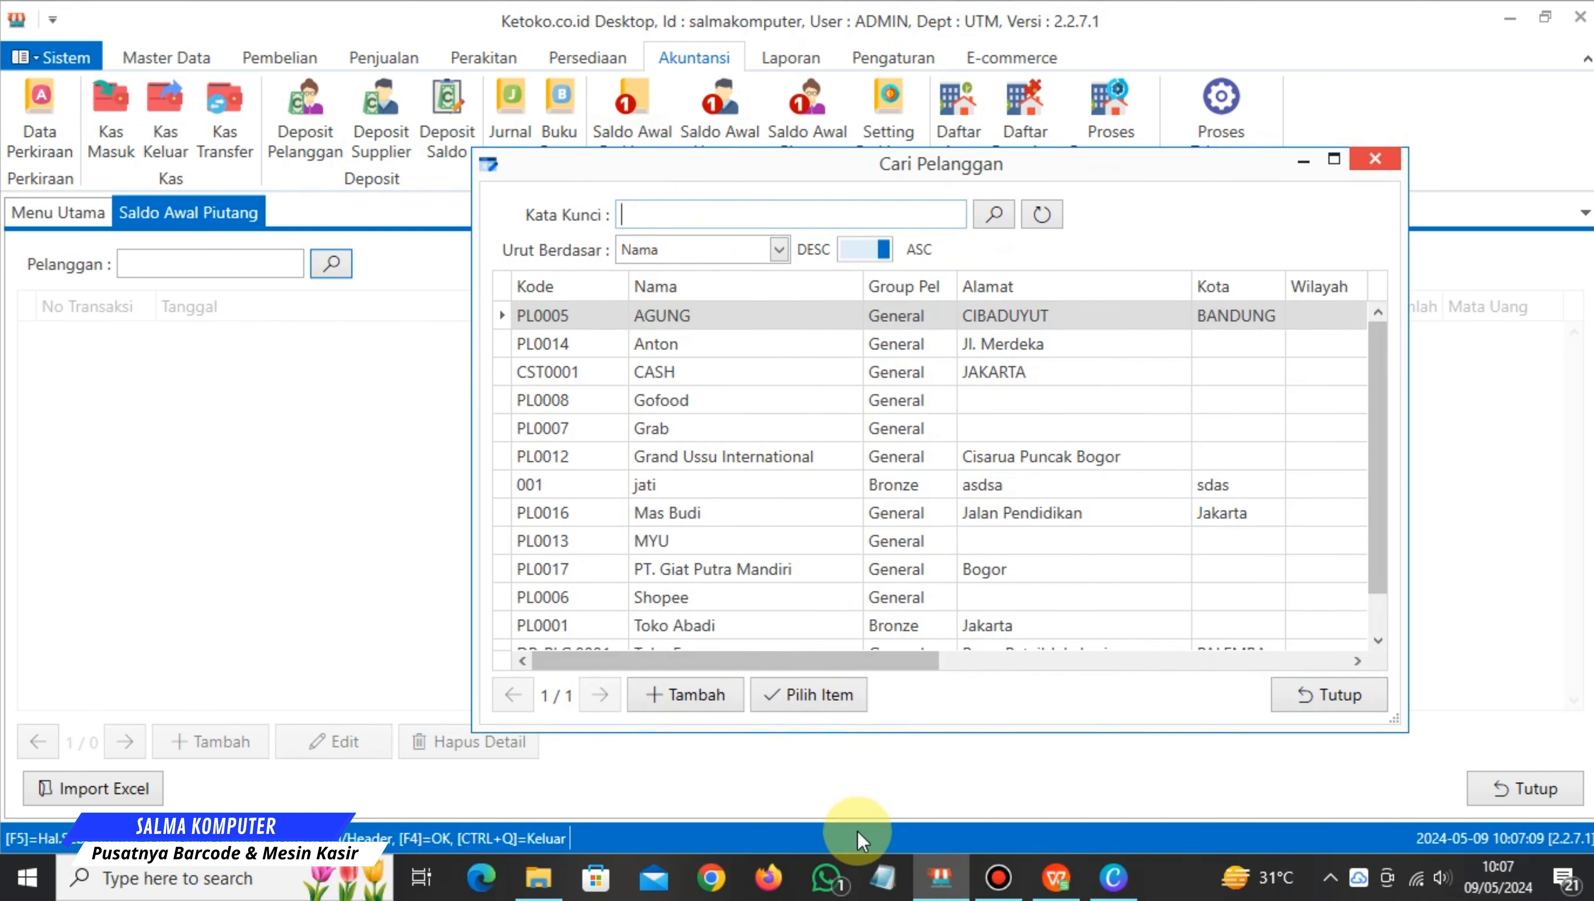
pyautogui.click(1055, 877)
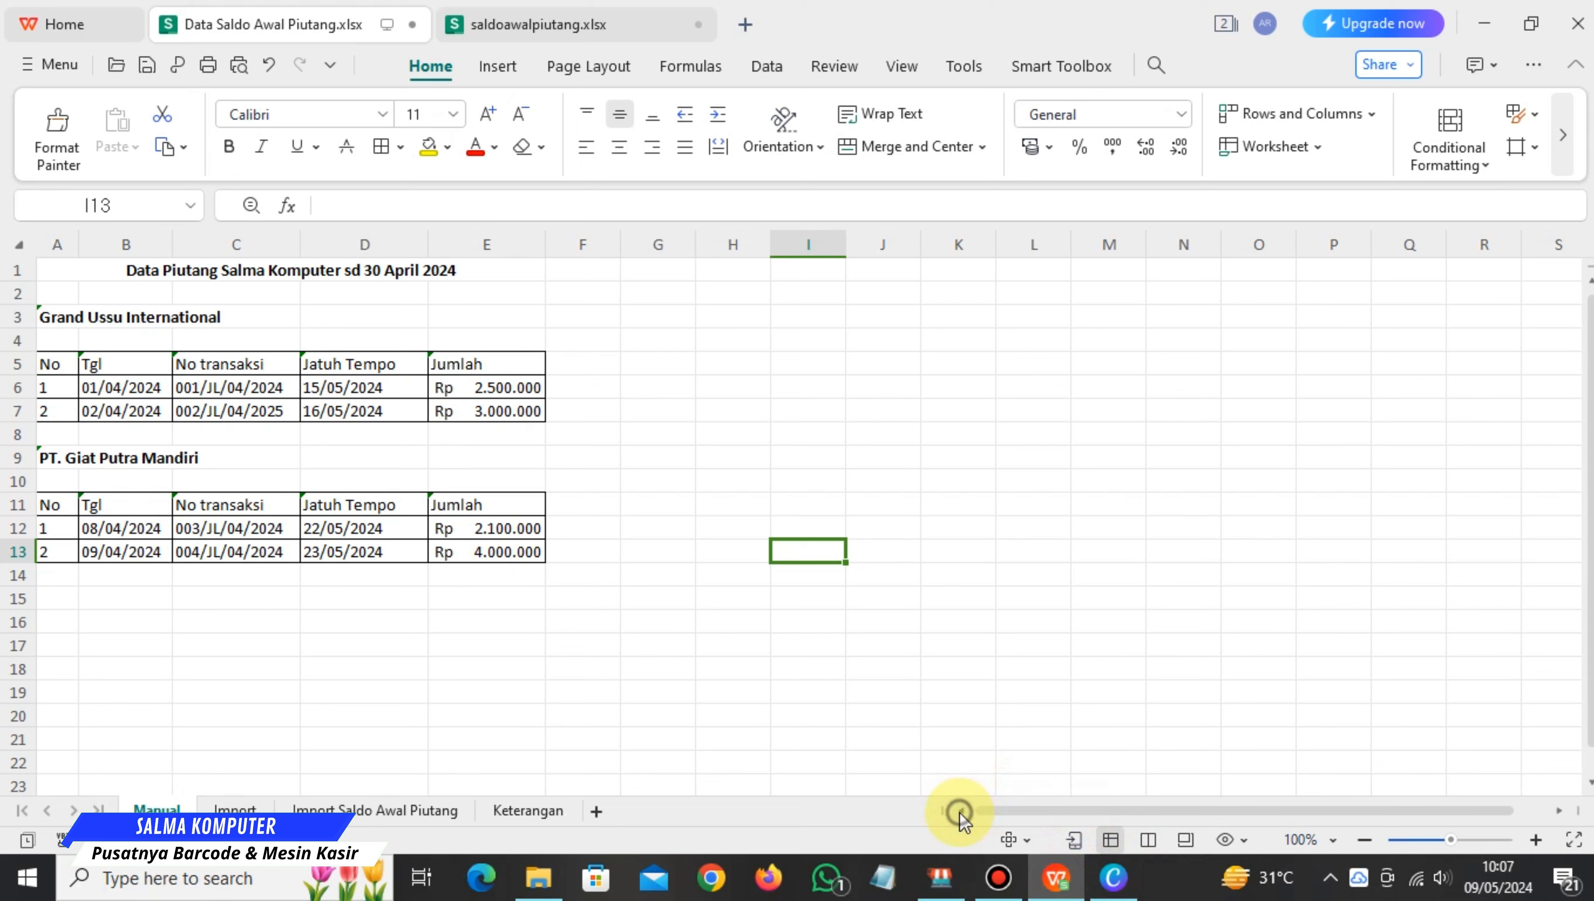
pyautogui.click(60, 316)
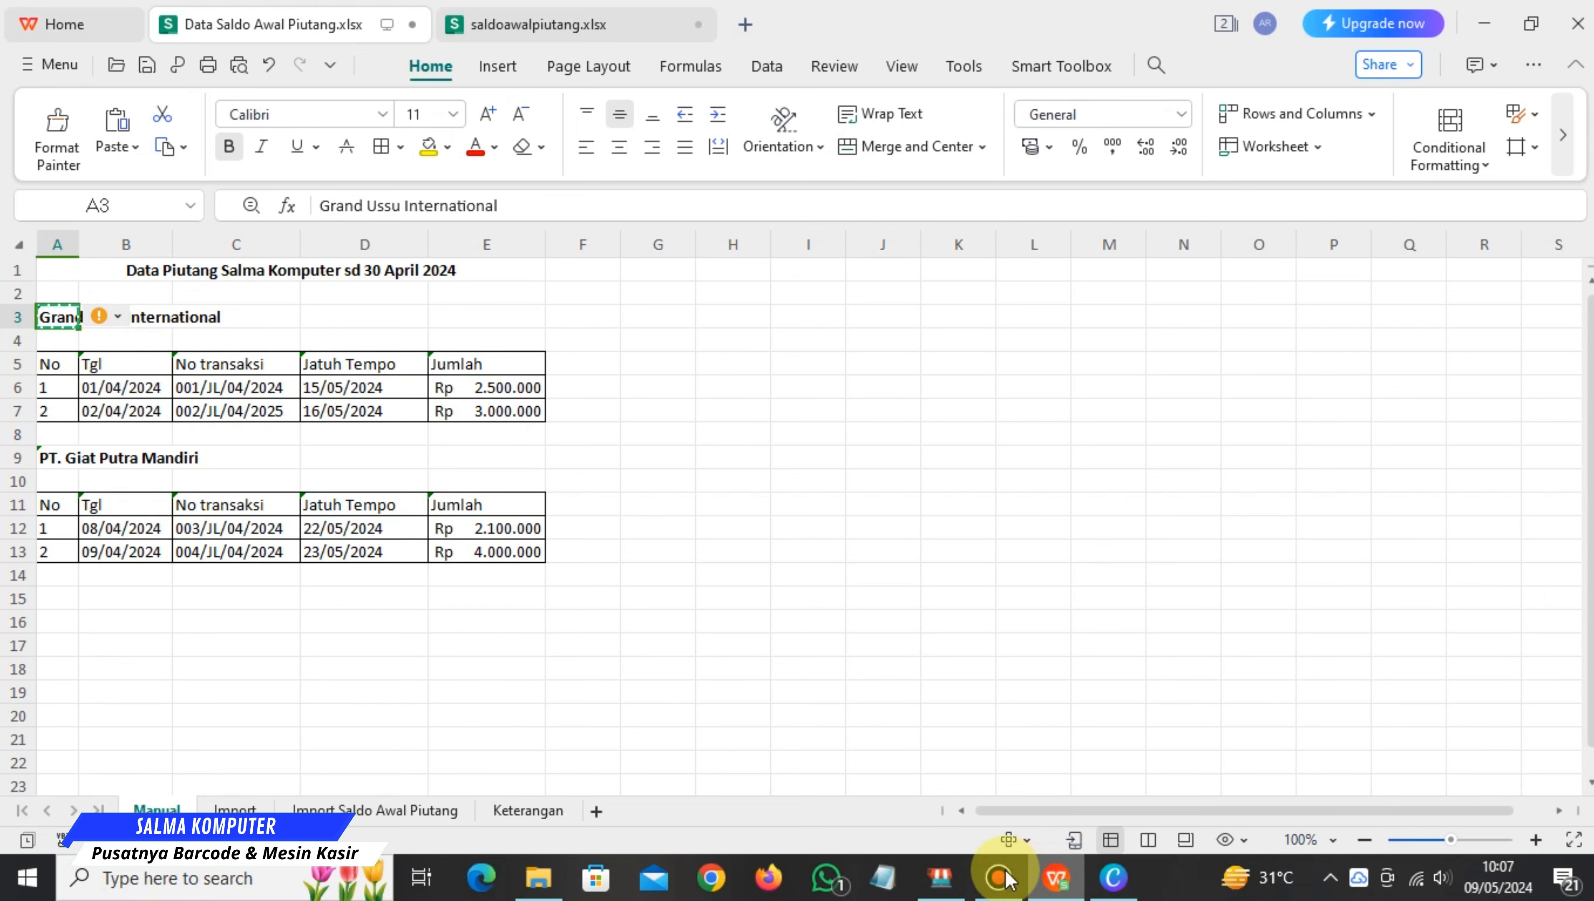
pyautogui.click(952, 877)
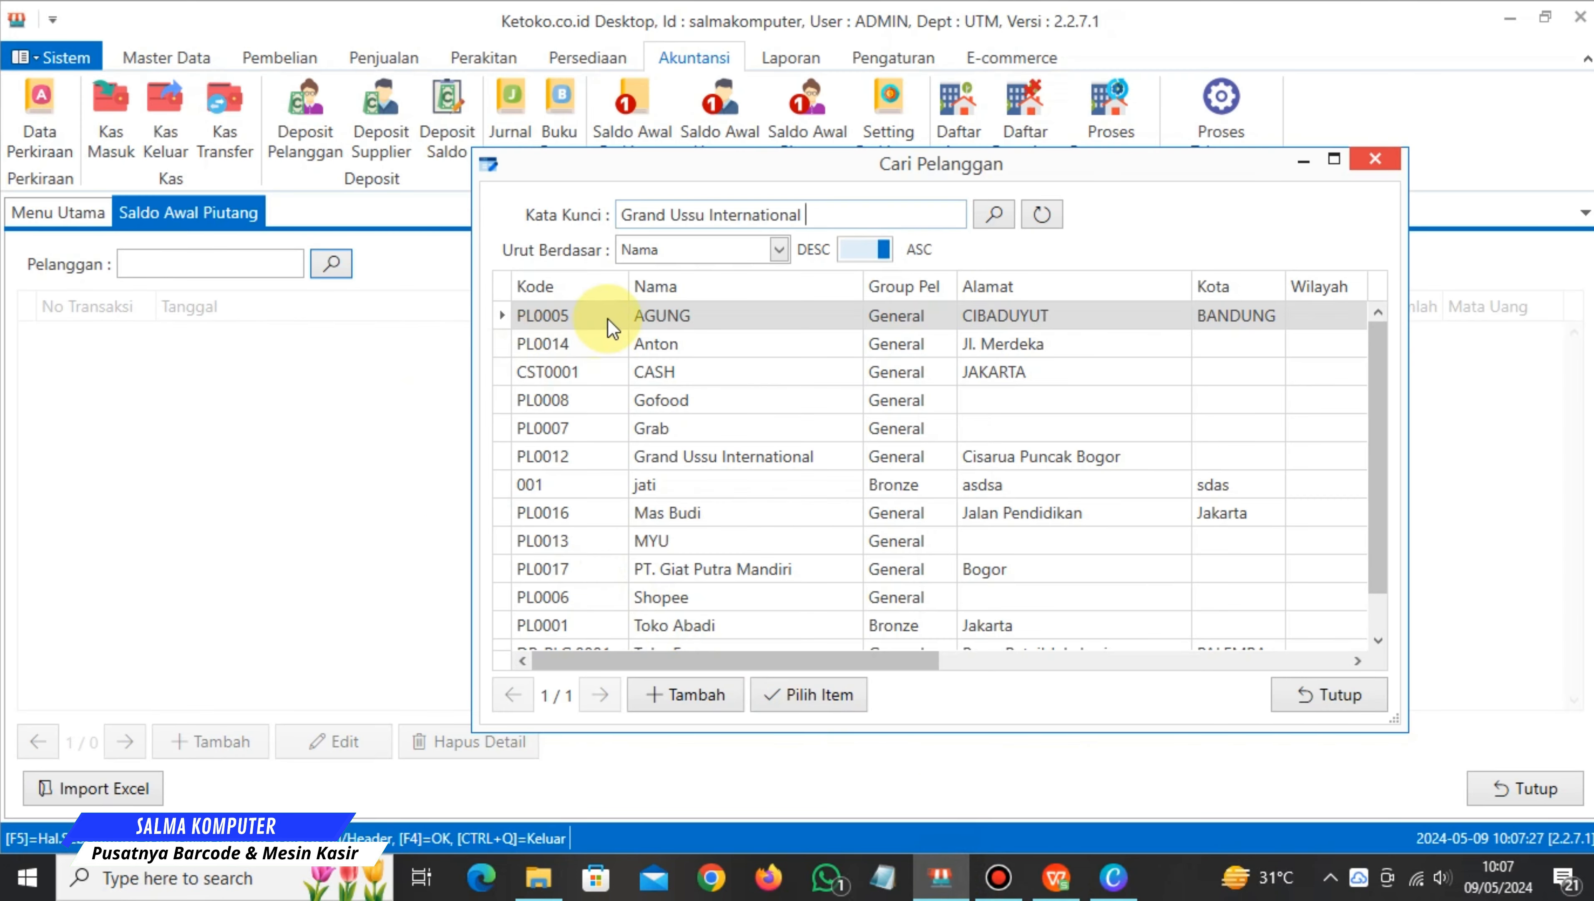
pyautogui.press('Return')
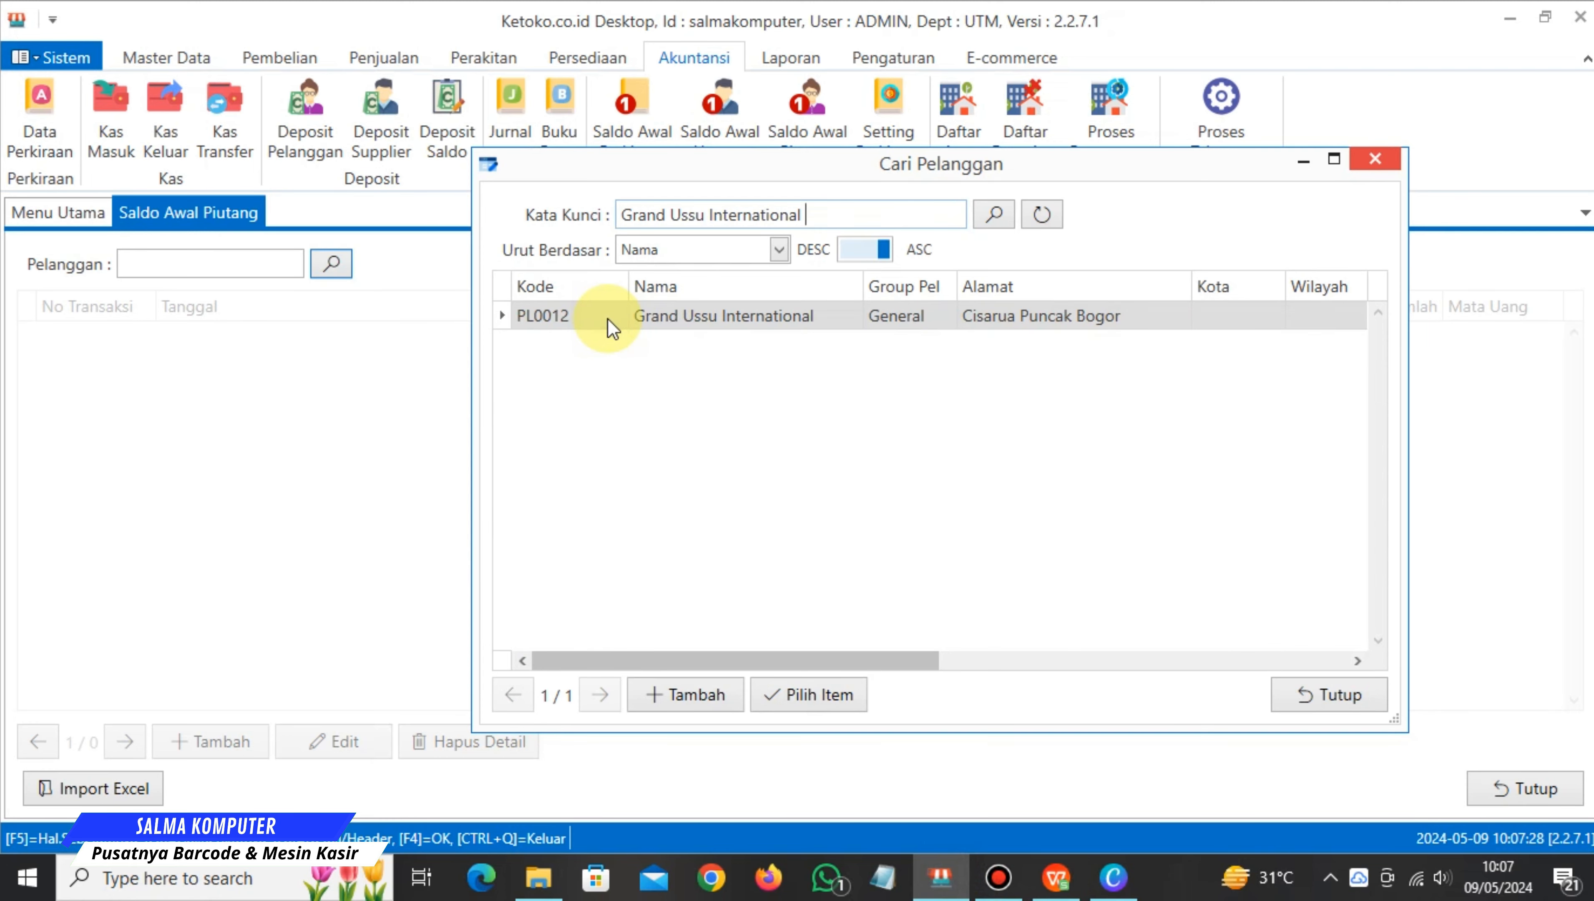
pyautogui.click(670, 334)
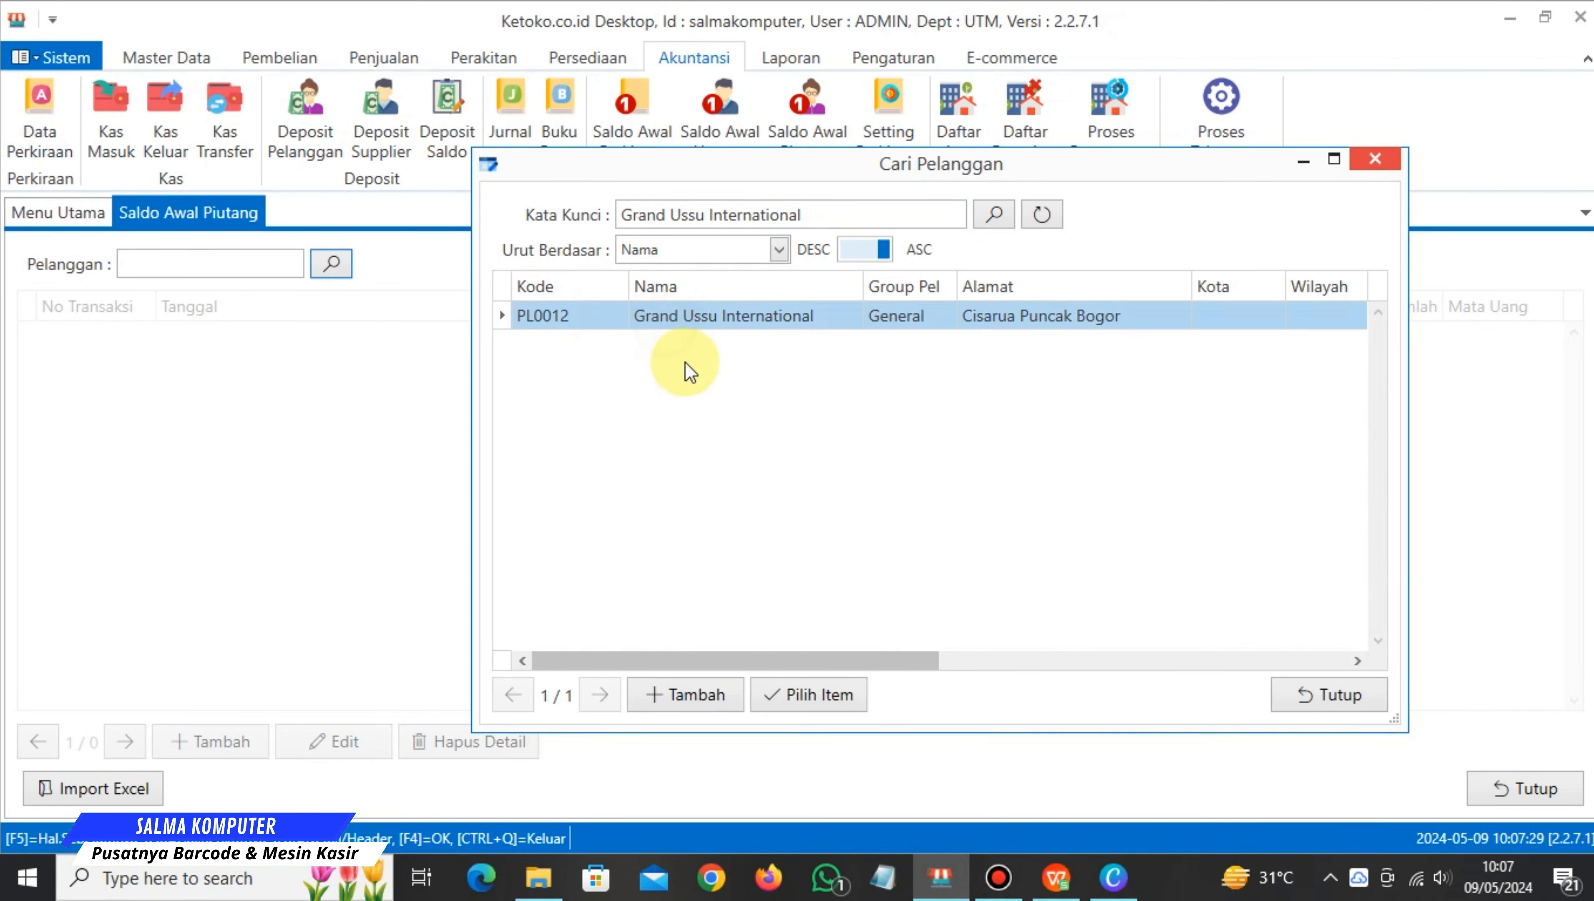
pyautogui.click(820, 697)
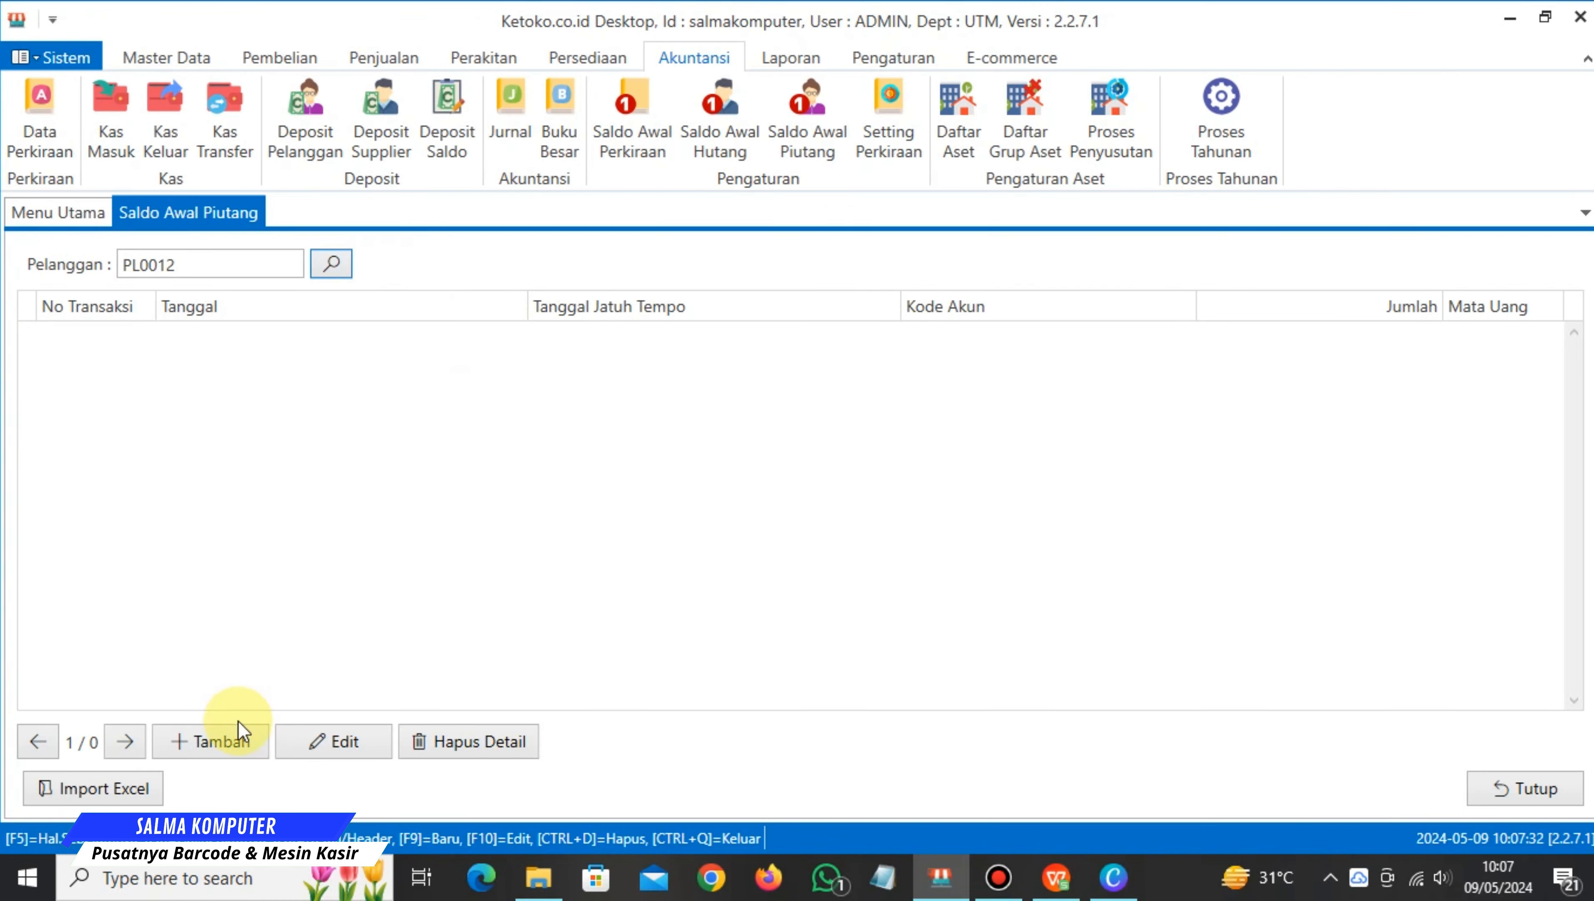
# Add a transaction detail for the customer and fill its No Transaksi with the transaction number from cell C6 of the Manual sheet.
pyautogui.click(222, 738)
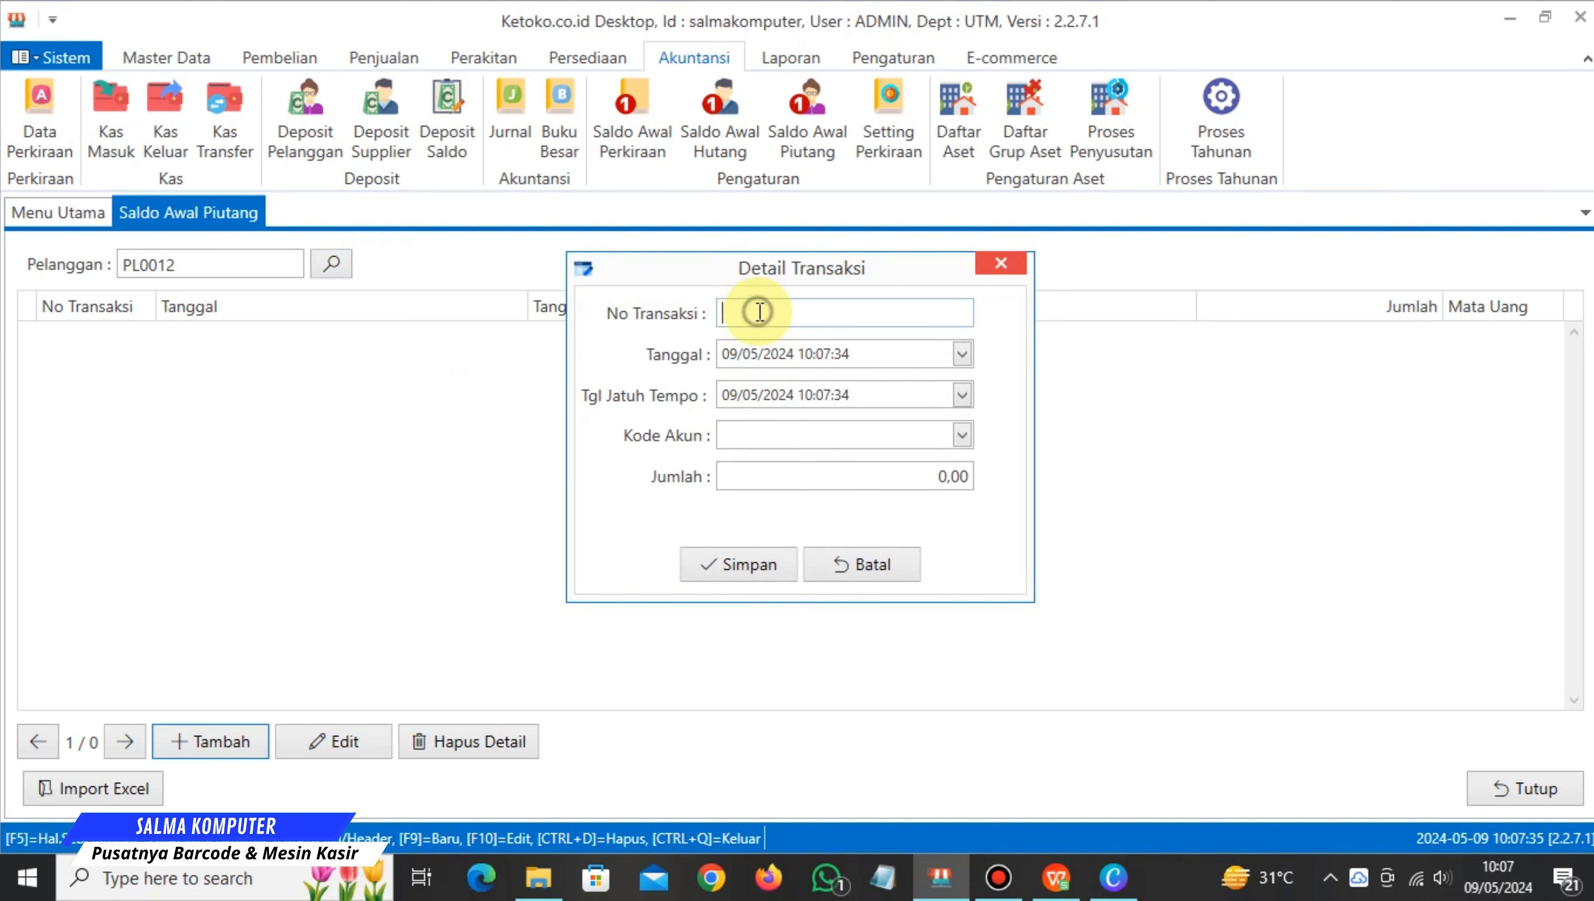
pyautogui.click(1059, 878)
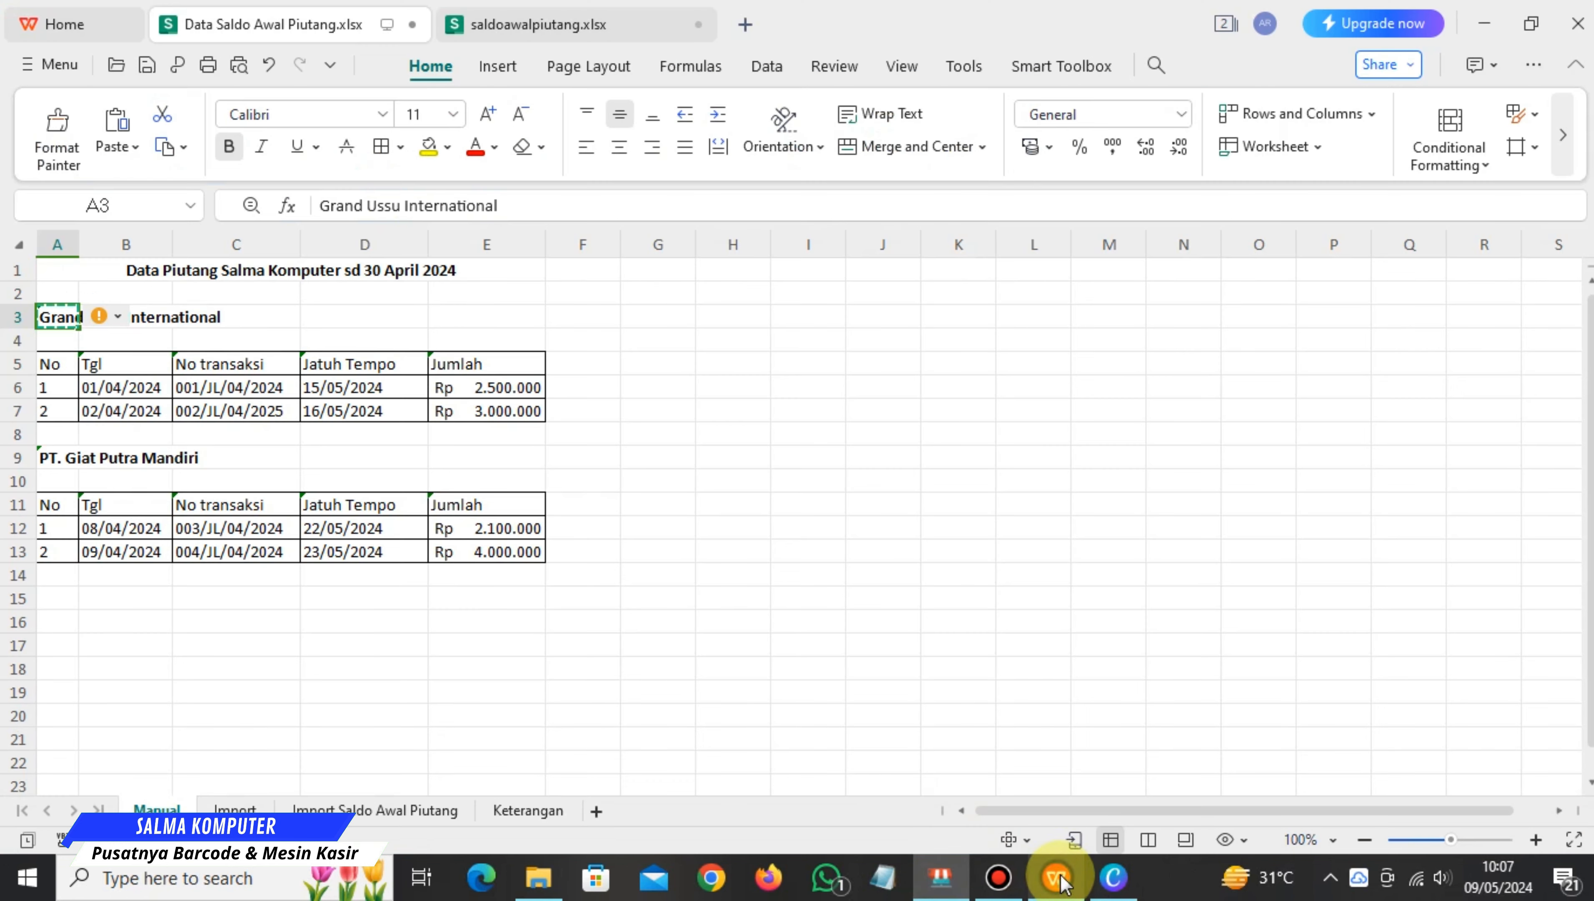
pyautogui.click(219, 393)
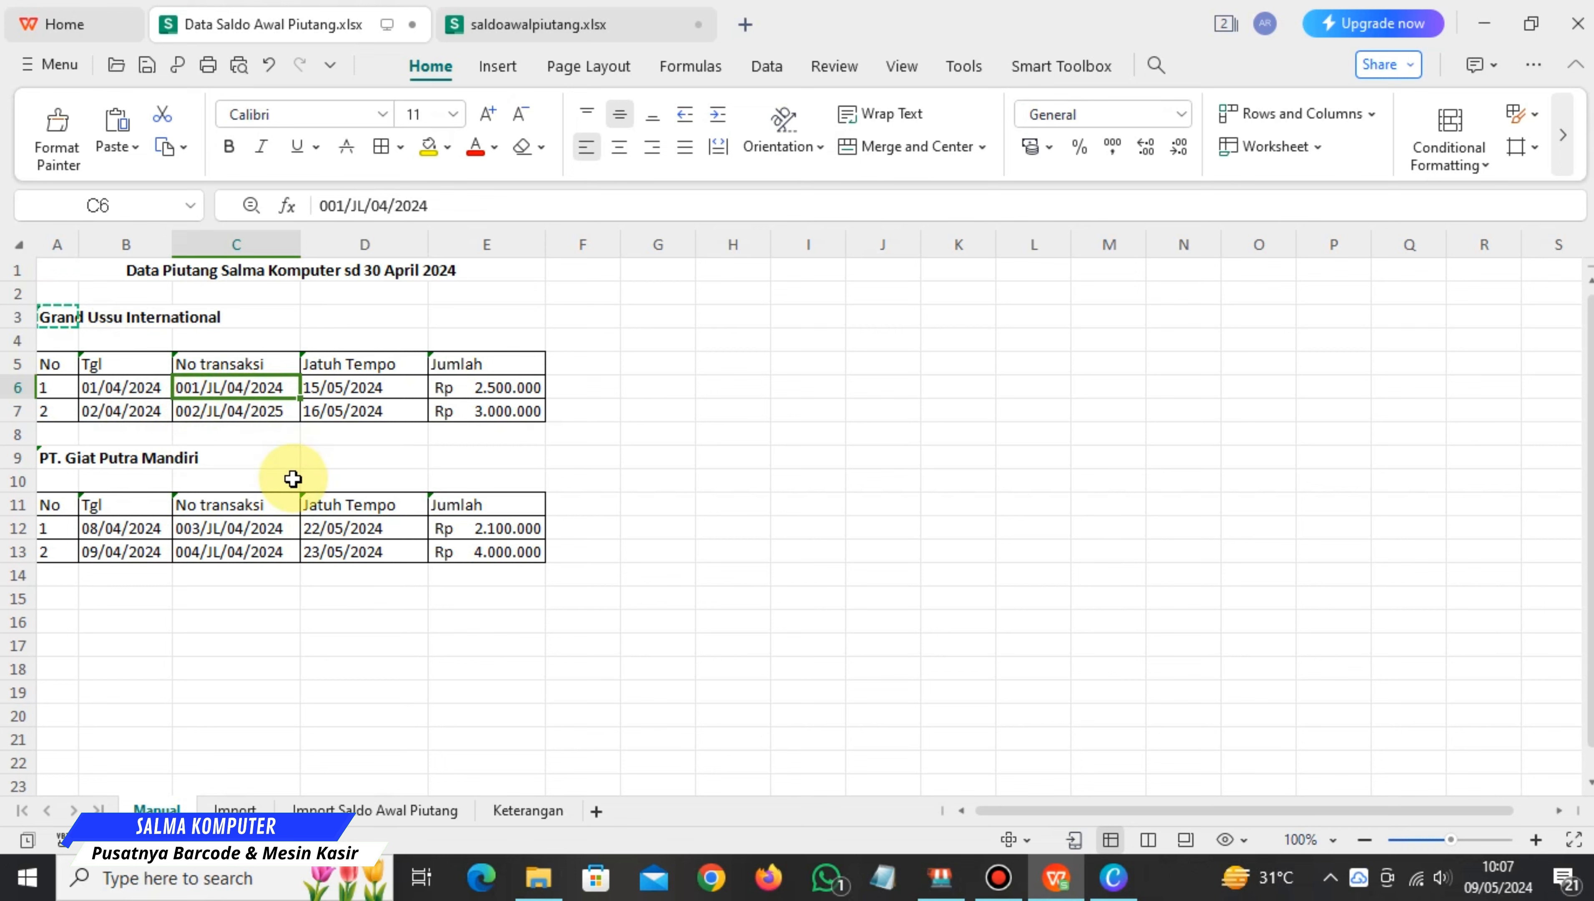
pyautogui.click(939, 876)
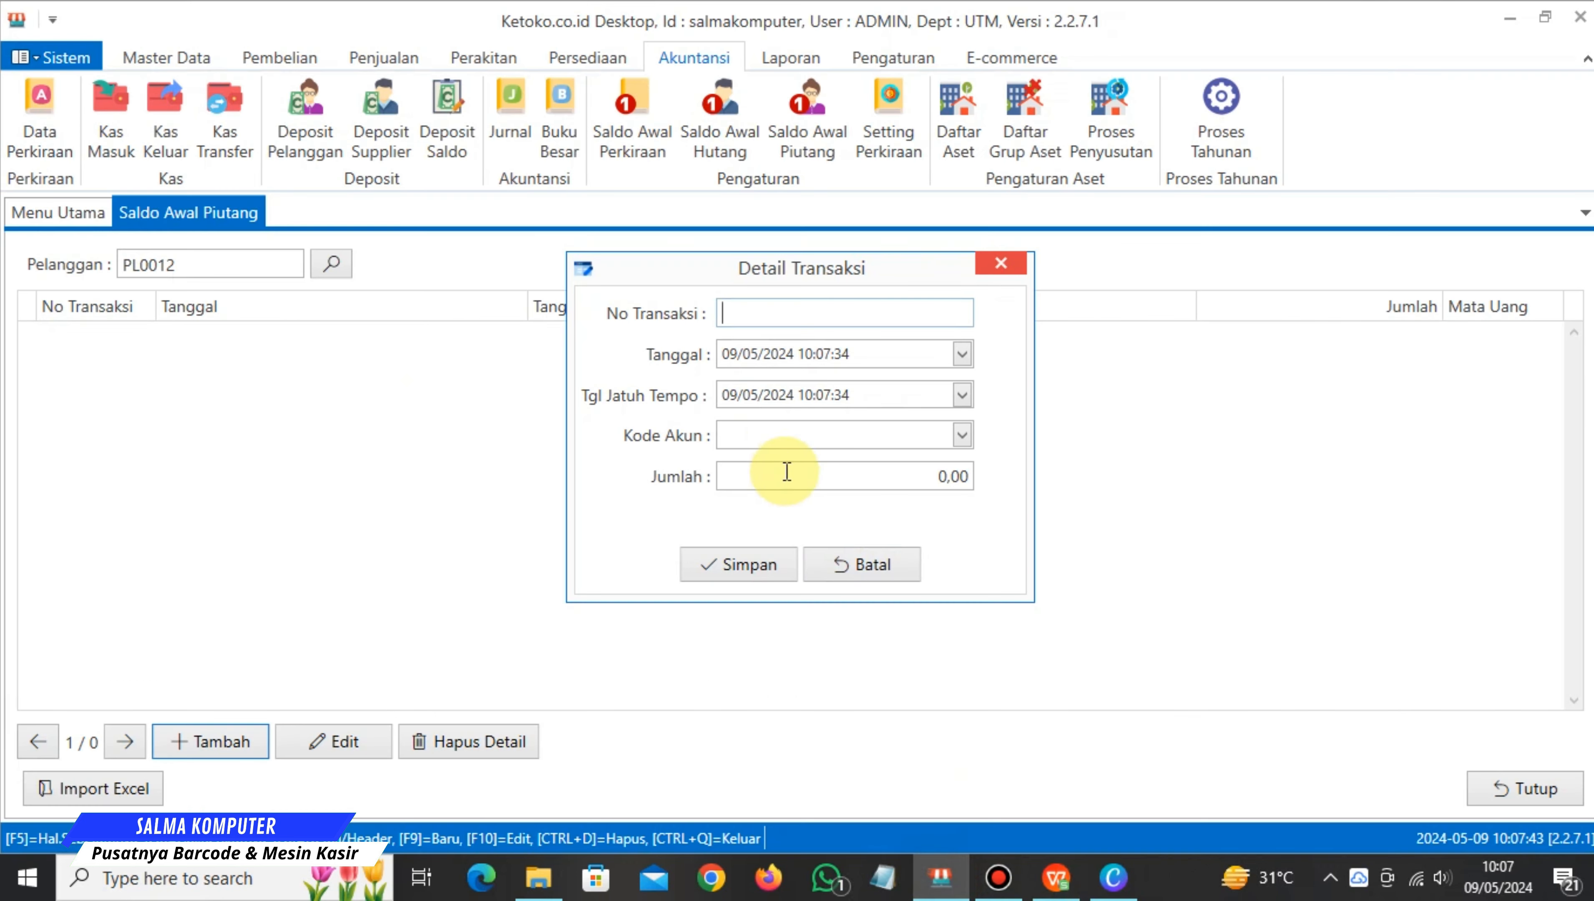
pyautogui.write('001/JL/04/2024')
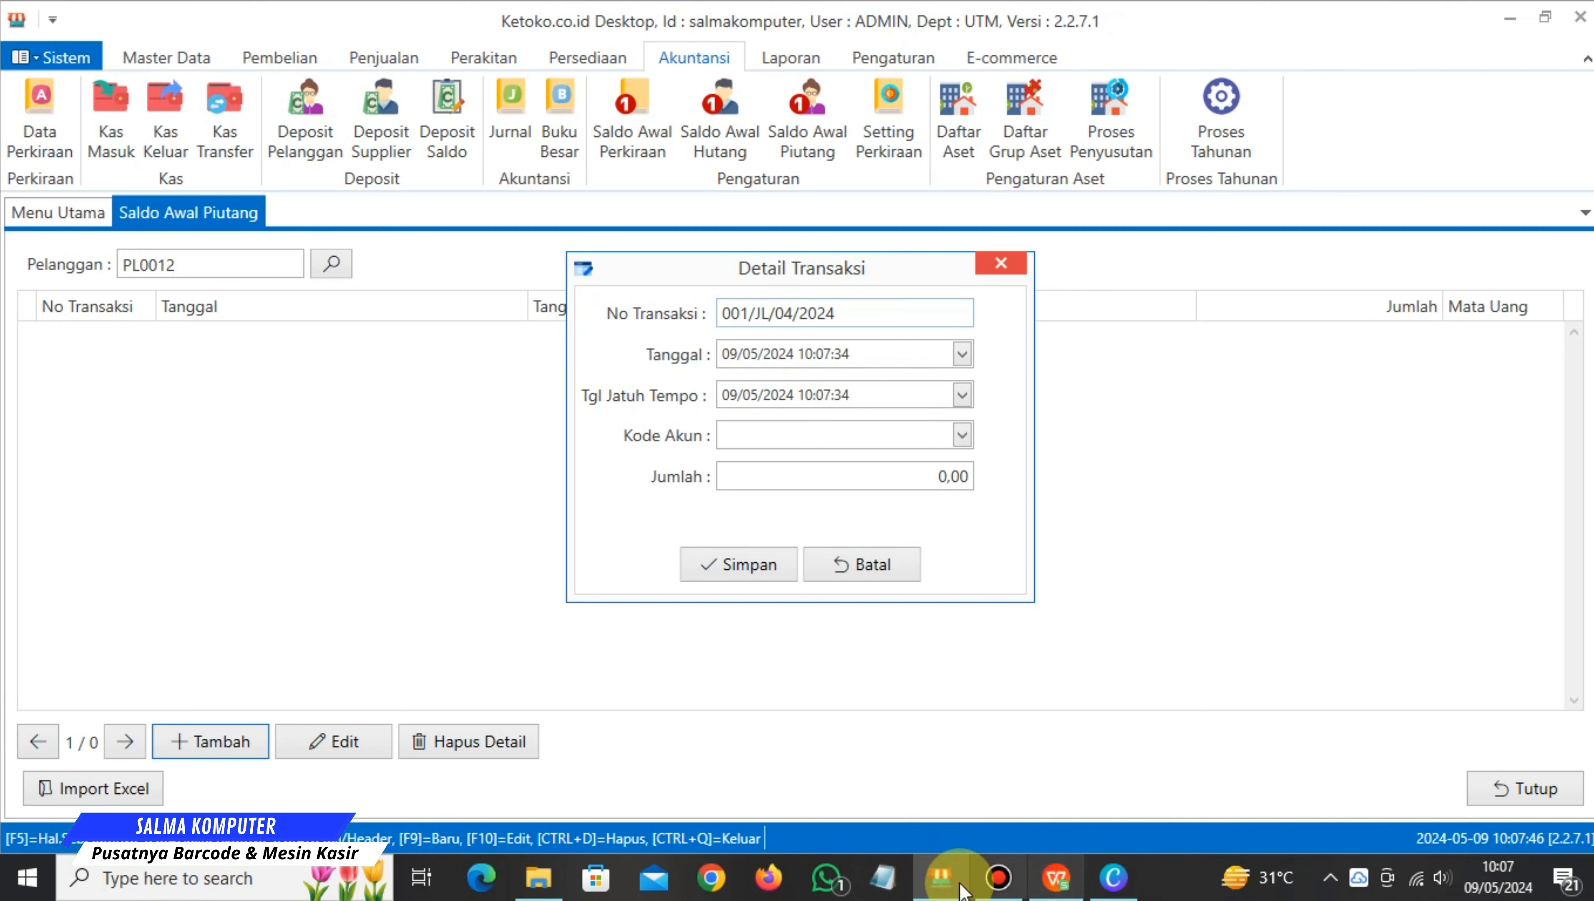
# Check the first invoice's dates in the workbook, and set Tanggal to 01/04/2024 and Tgl Jatuh Tempo to 15/05/2024.
pyautogui.click(1059, 878)
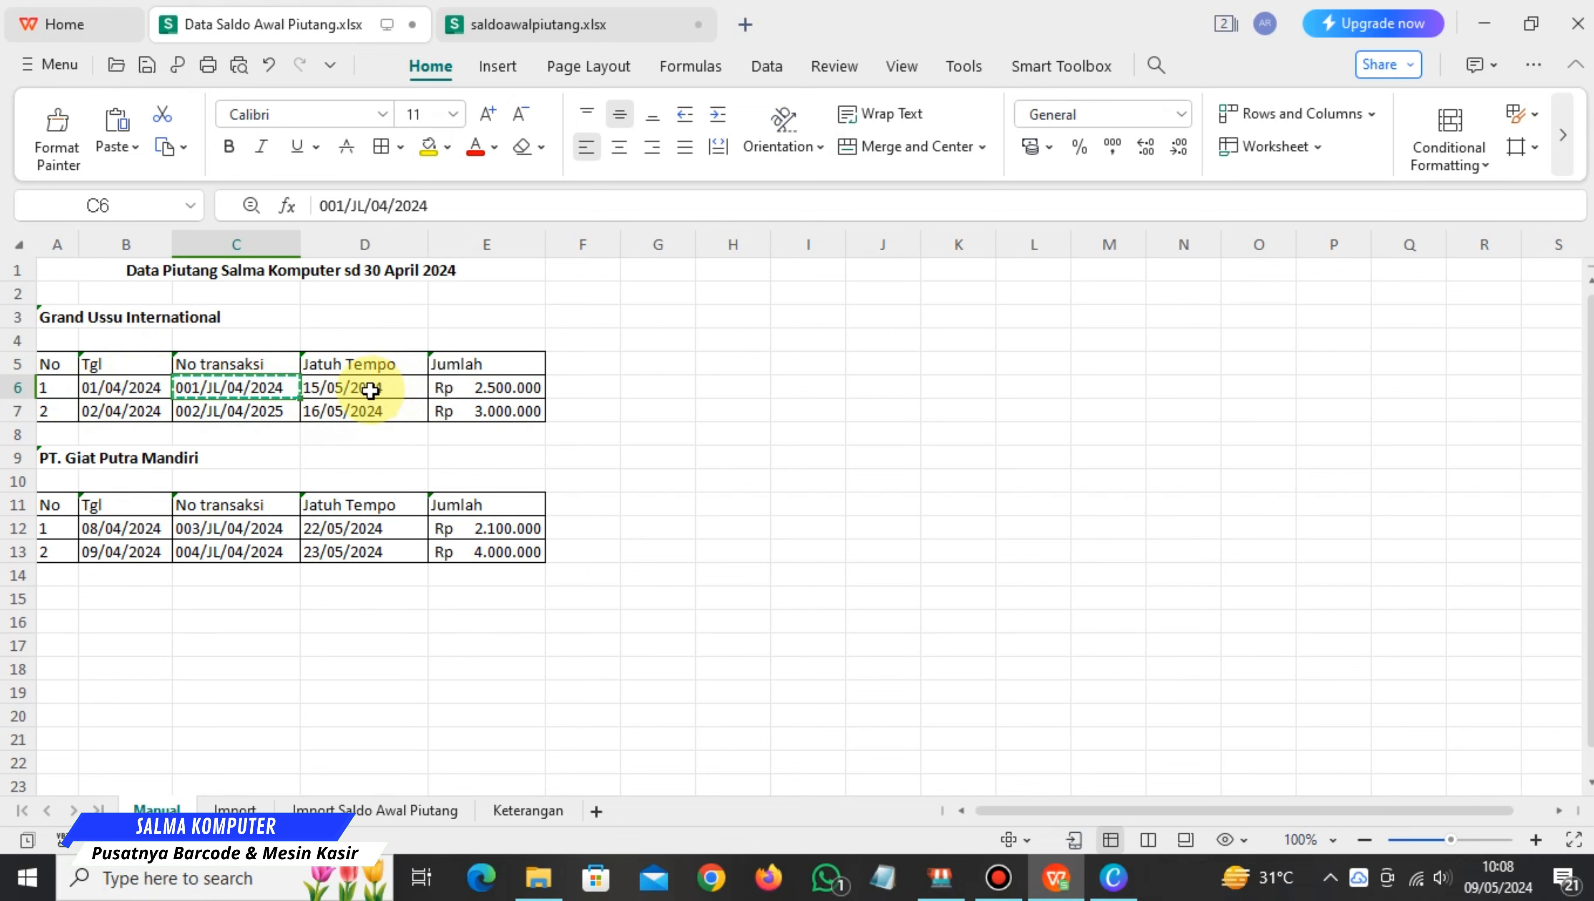
pyautogui.click(939, 877)
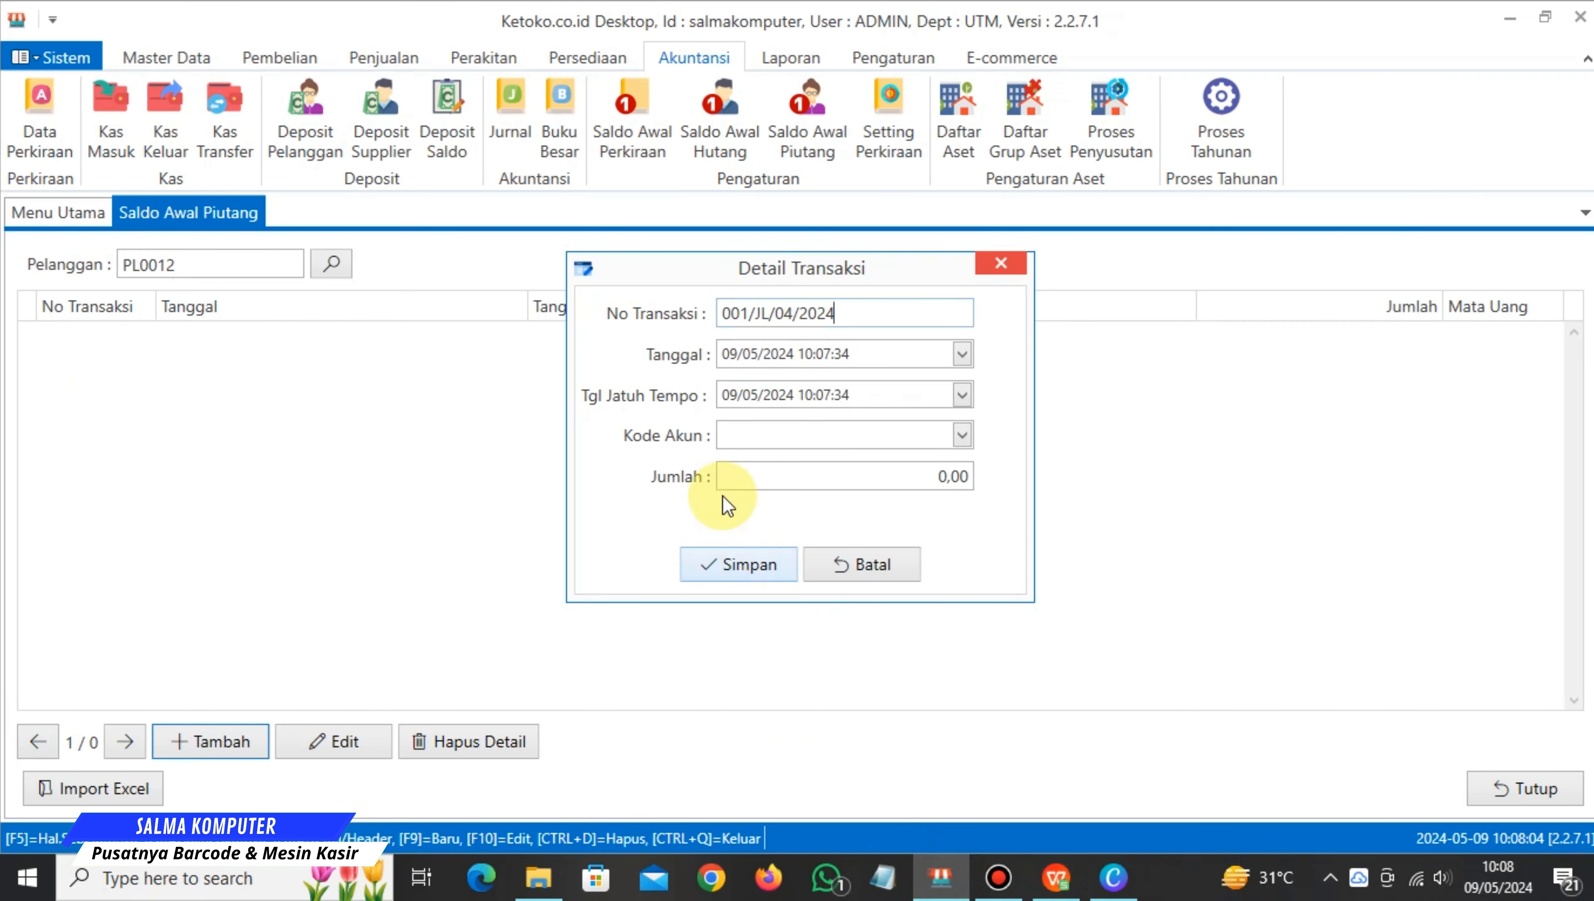
pyautogui.click(962, 357)
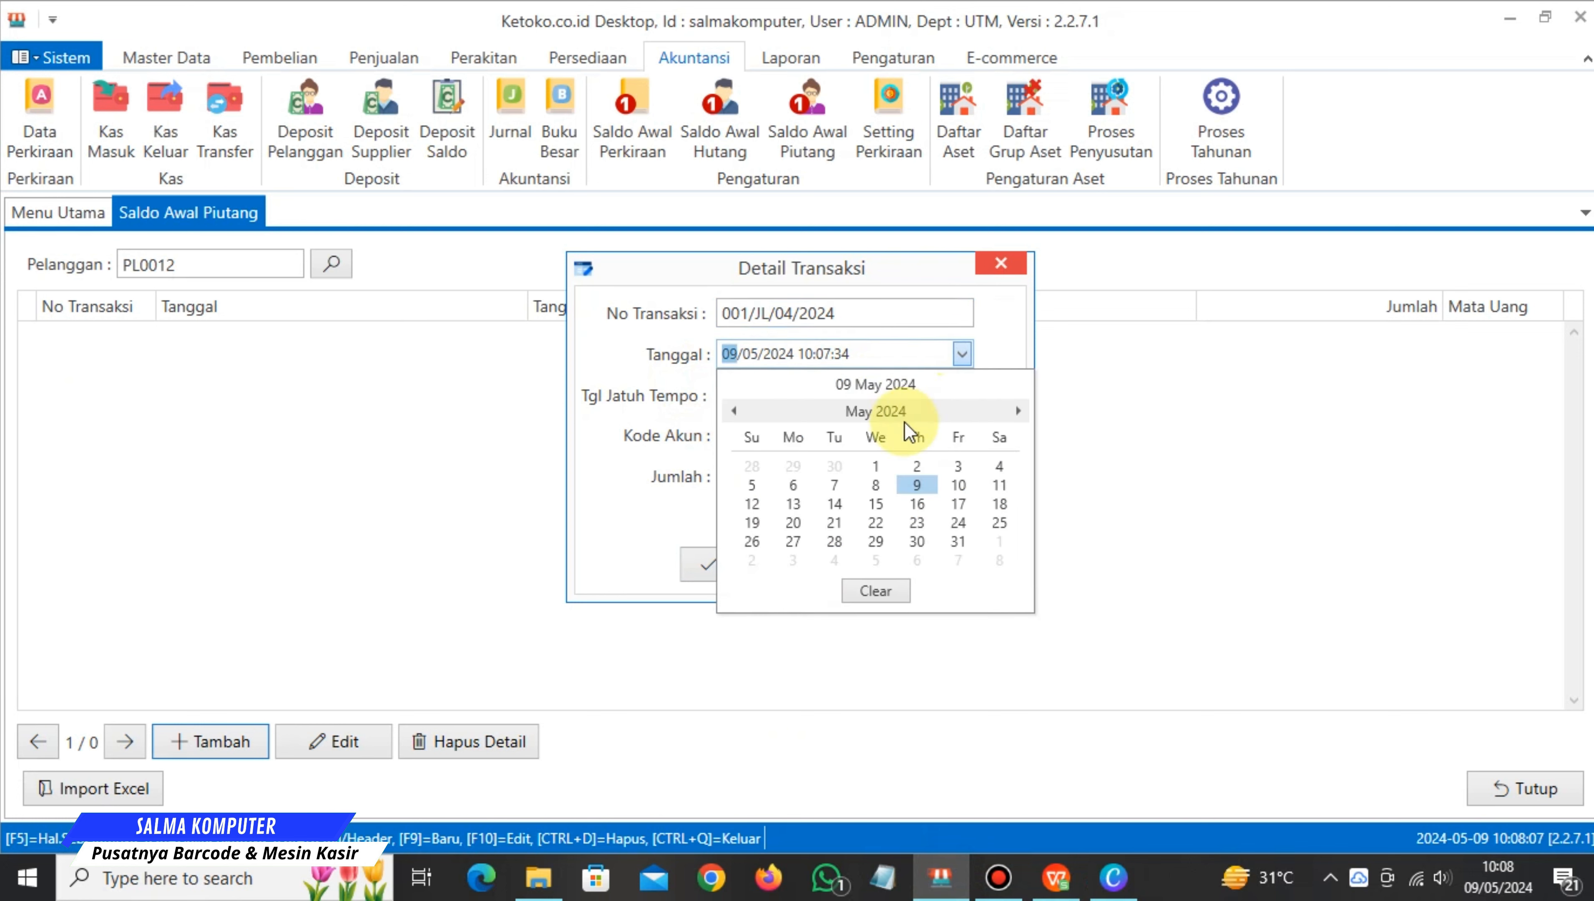
pyautogui.click(732, 410)
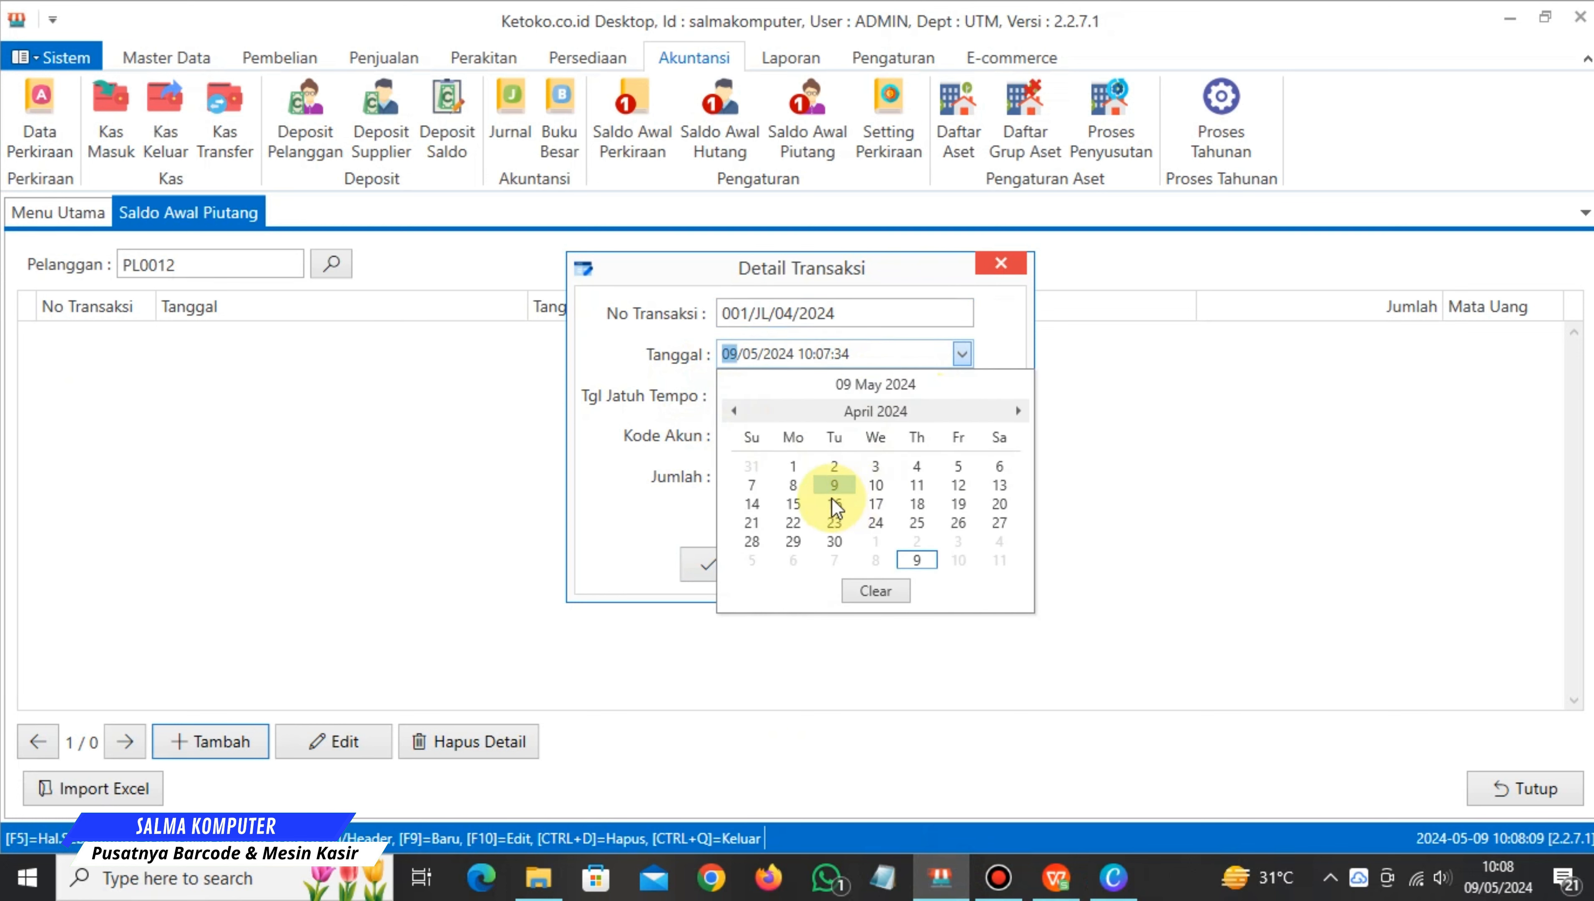
pyautogui.click(793, 466)
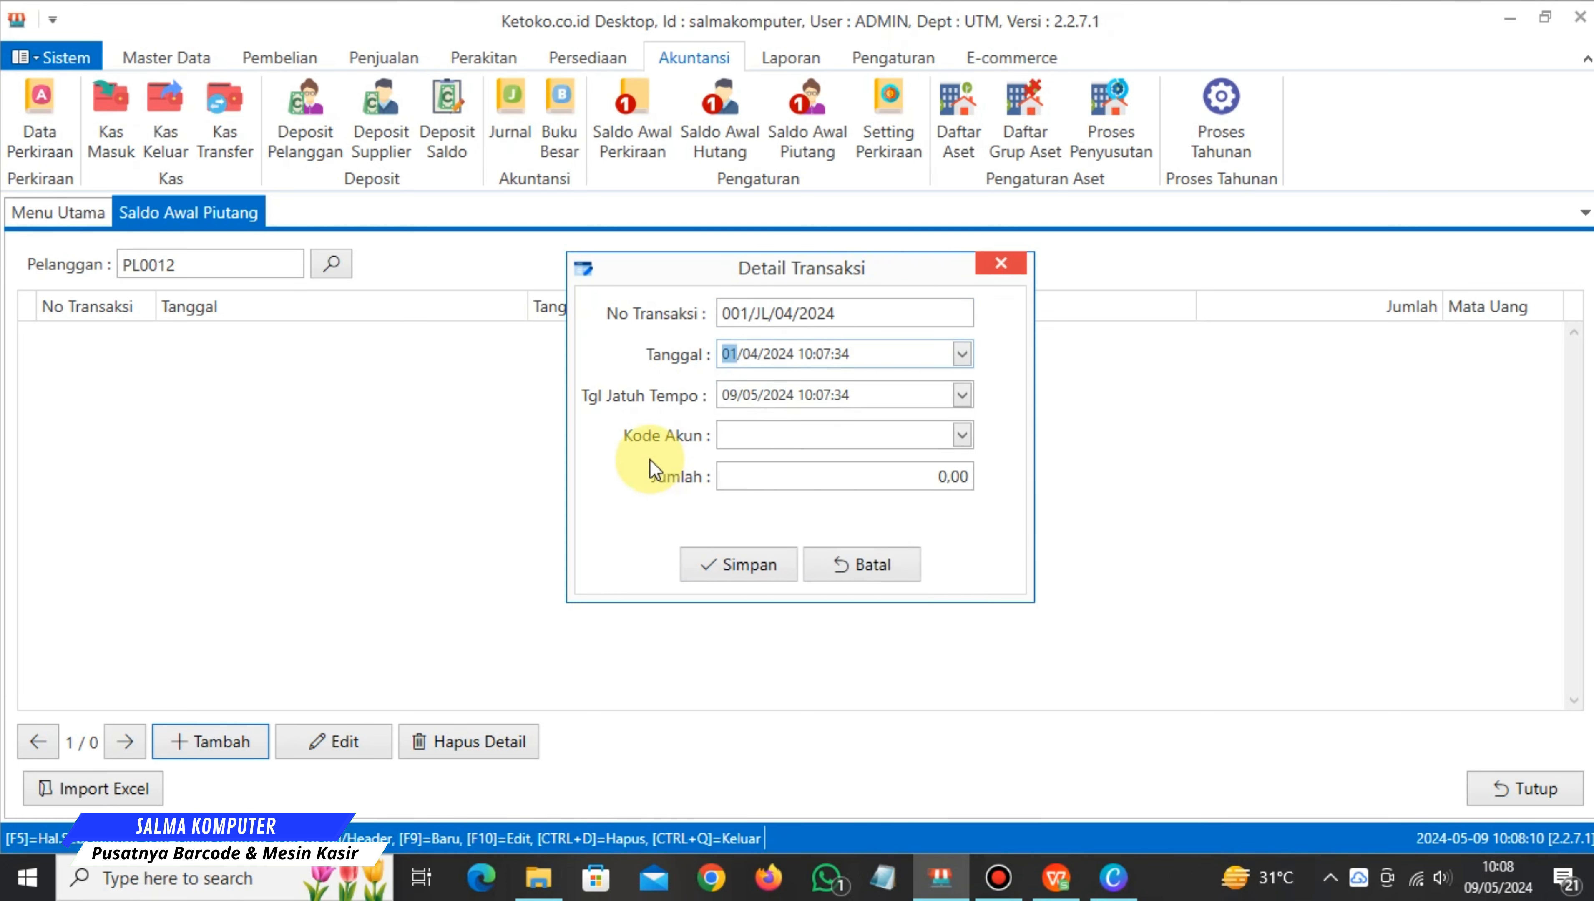
pyautogui.click(962, 394)
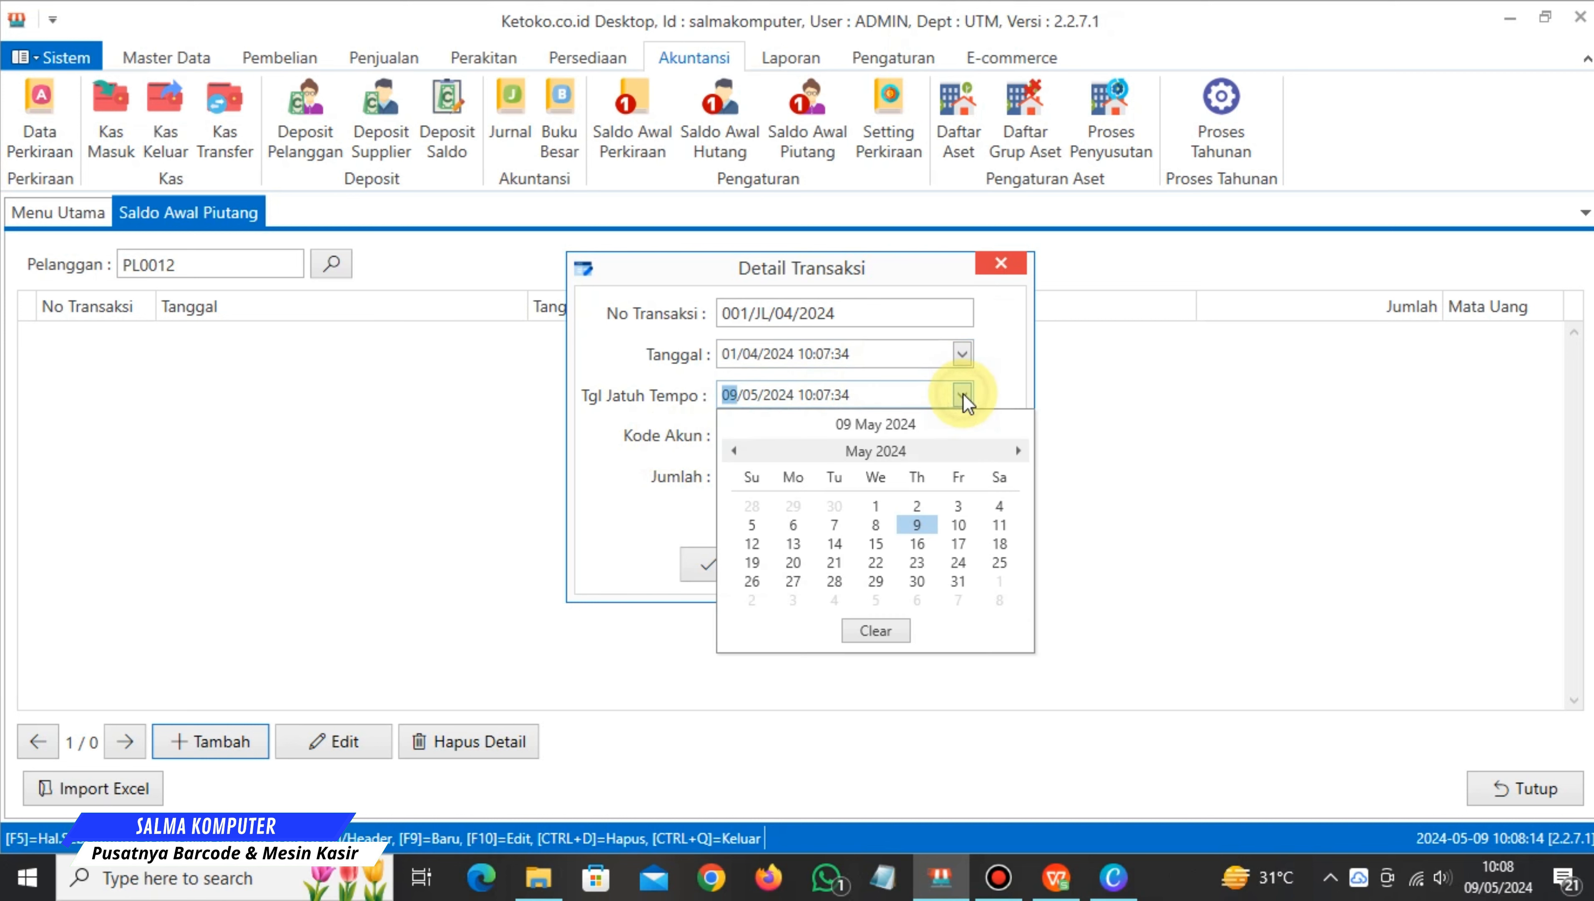
pyautogui.click(875, 544)
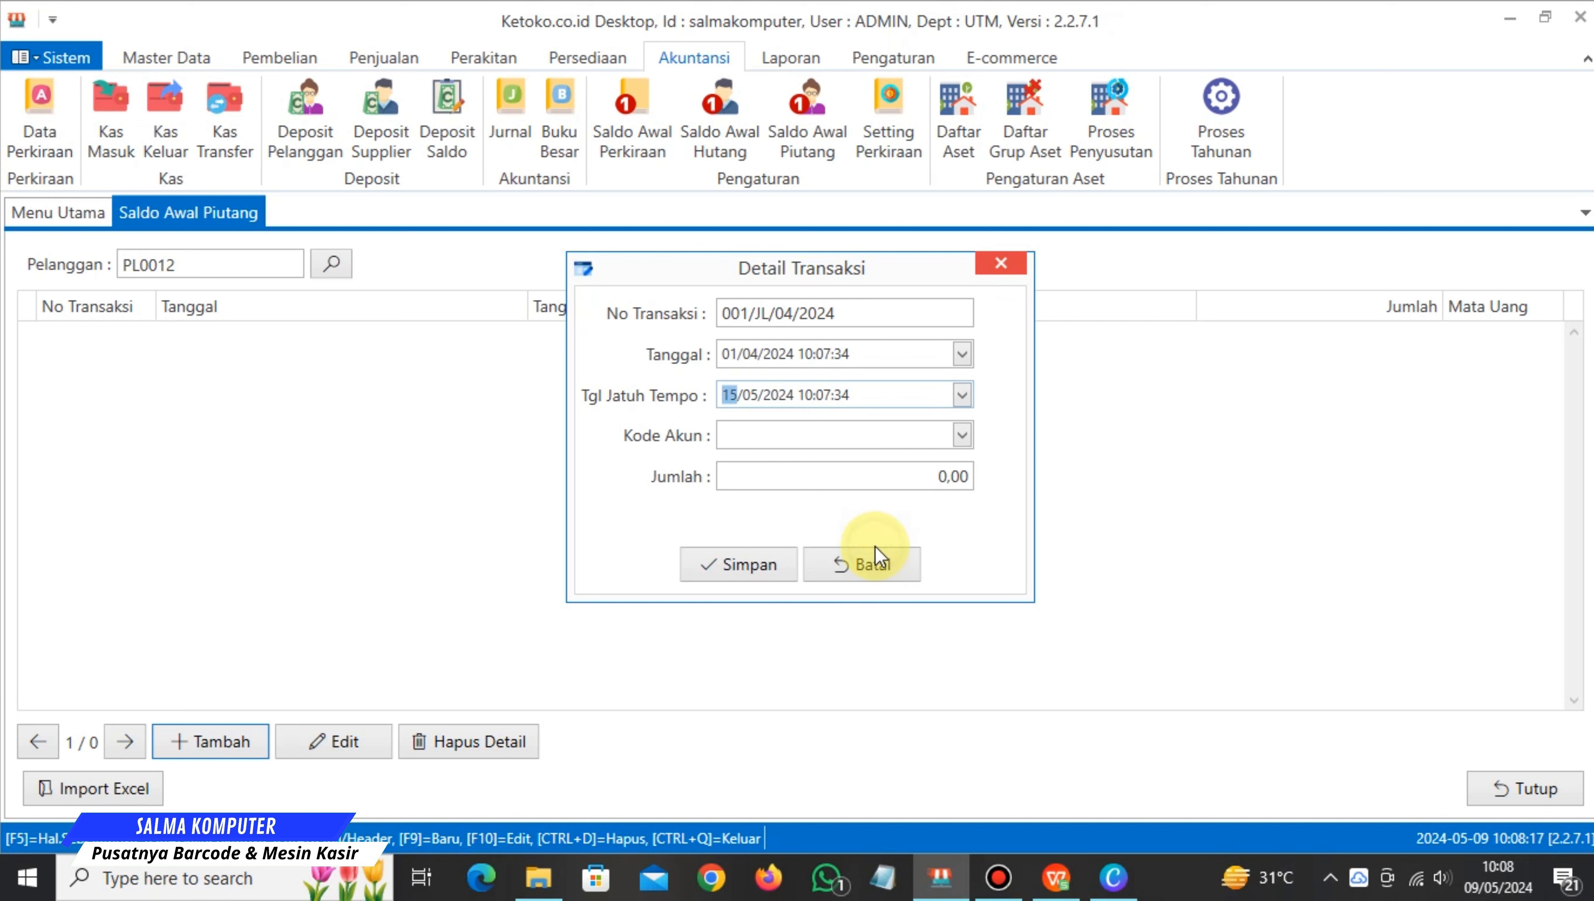
# Set the transaction's Kode Akun to 1-1210 - PIUTANG USAHA.
pyautogui.click(962, 435)
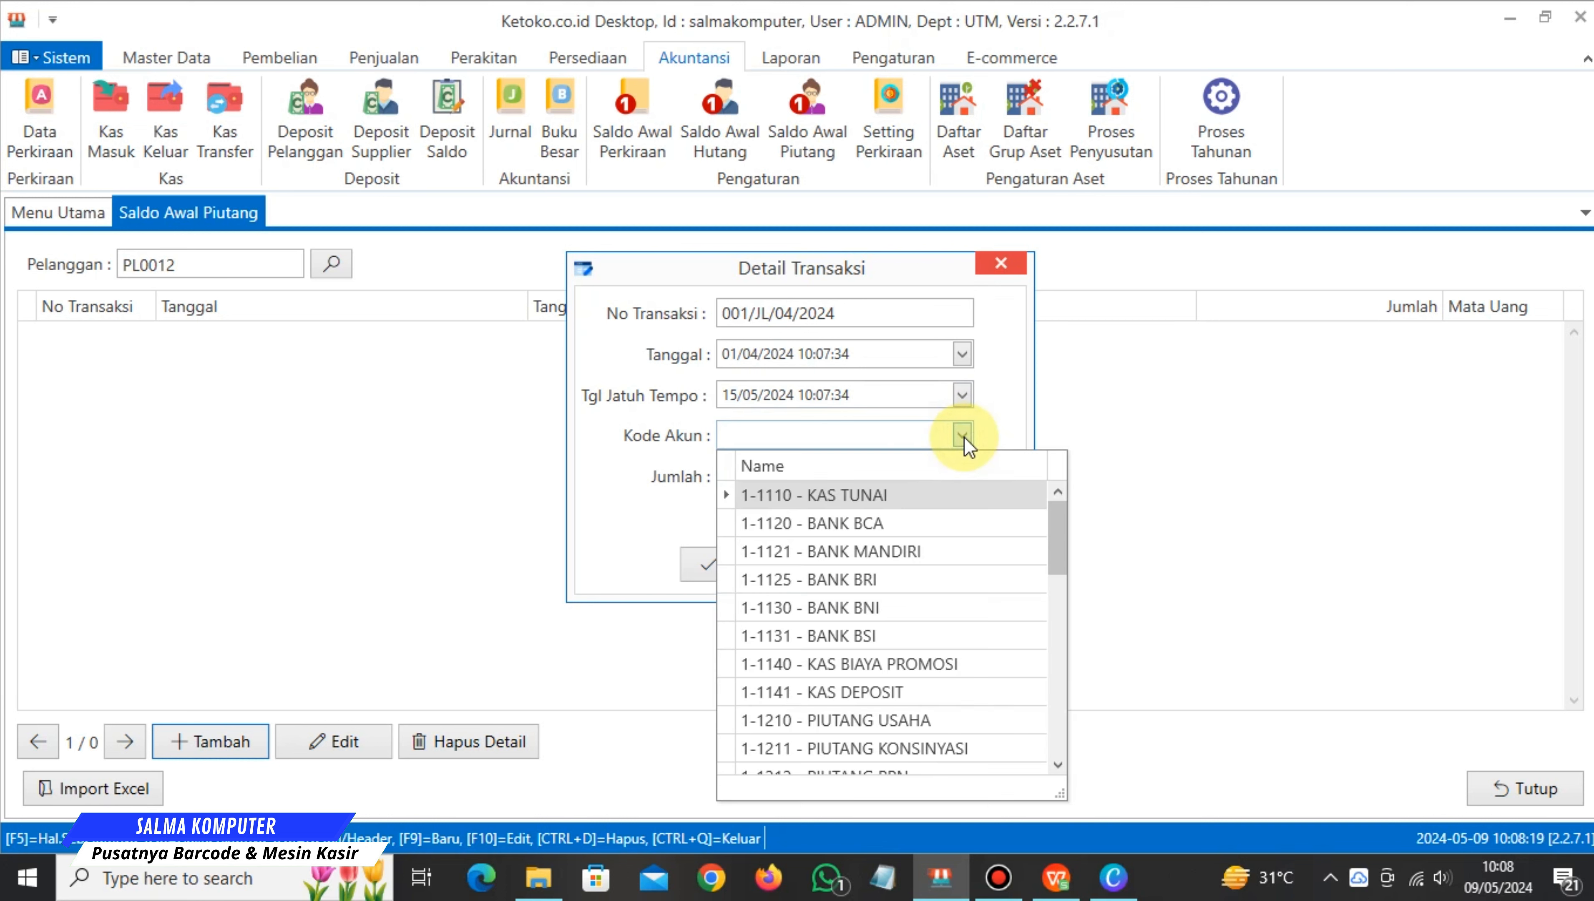
pyautogui.moveTo(1054, 527); pyautogui.dragTo(1060, 571)
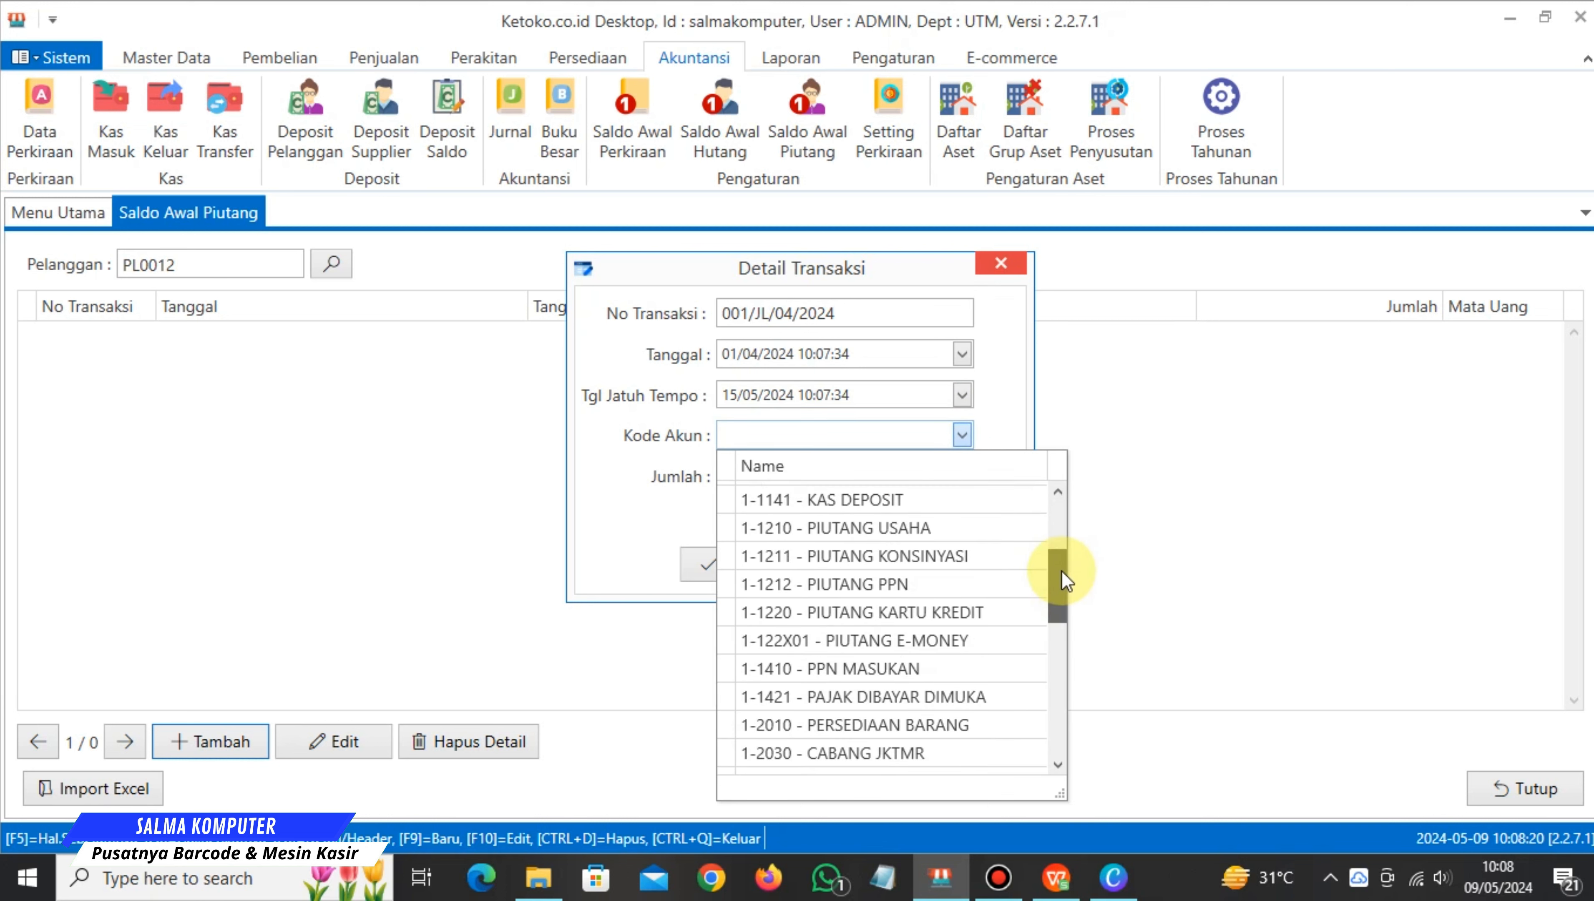
pyautogui.click(856, 527)
pyautogui.press('Tab')
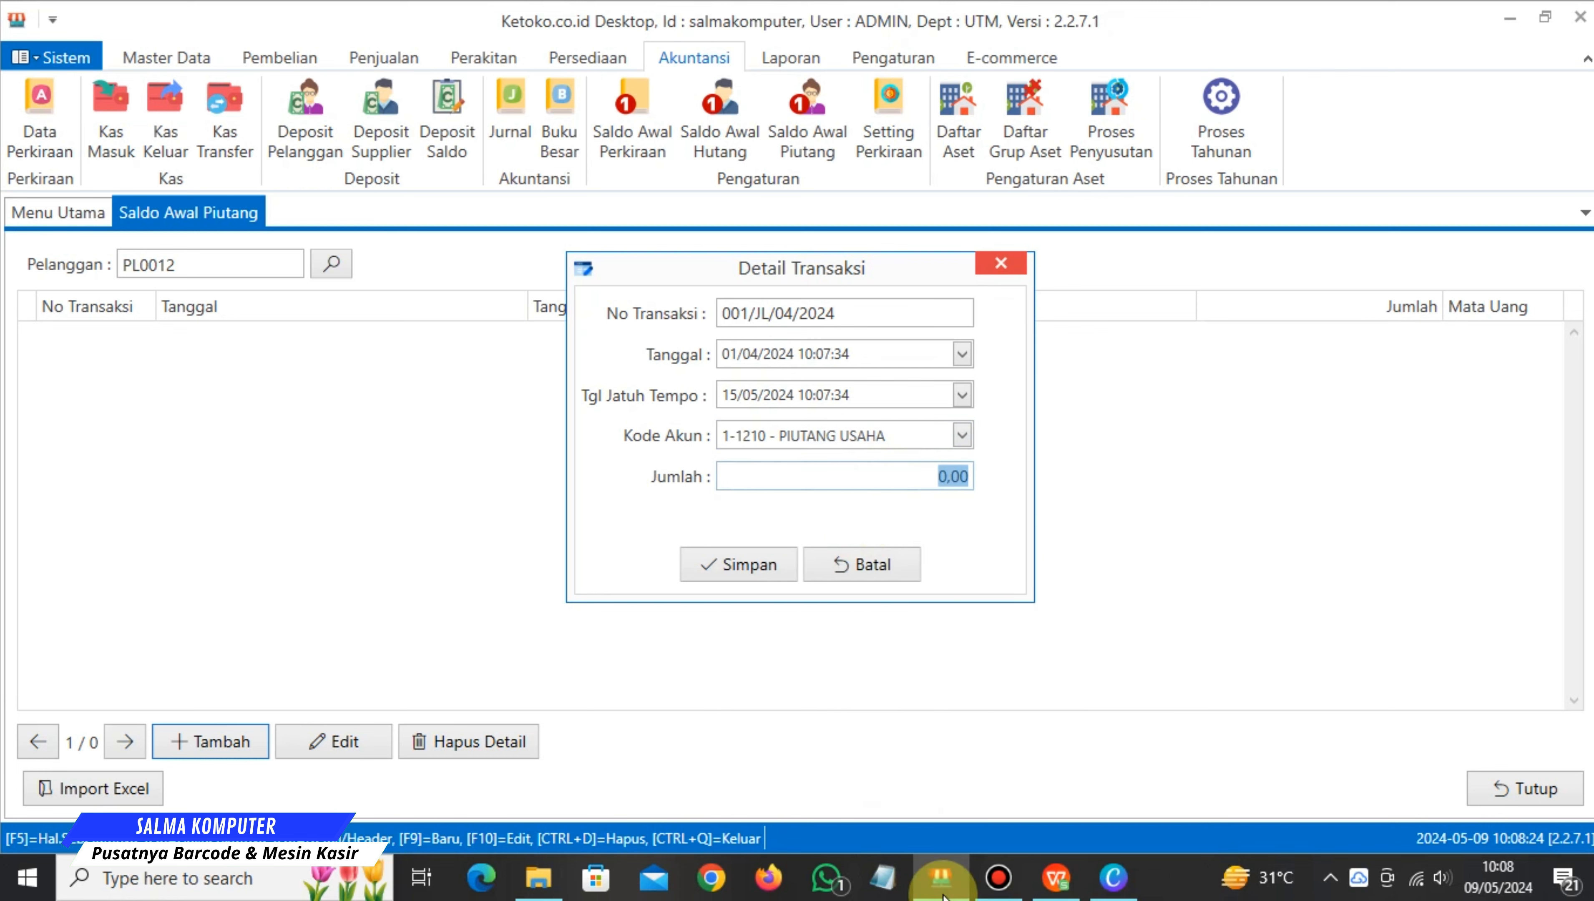
# Set the first transaction's Jumlah to 2.500.000,00, copied from cell E6 of the Manual sheet, and save the detail.
pyautogui.click(1042, 875)
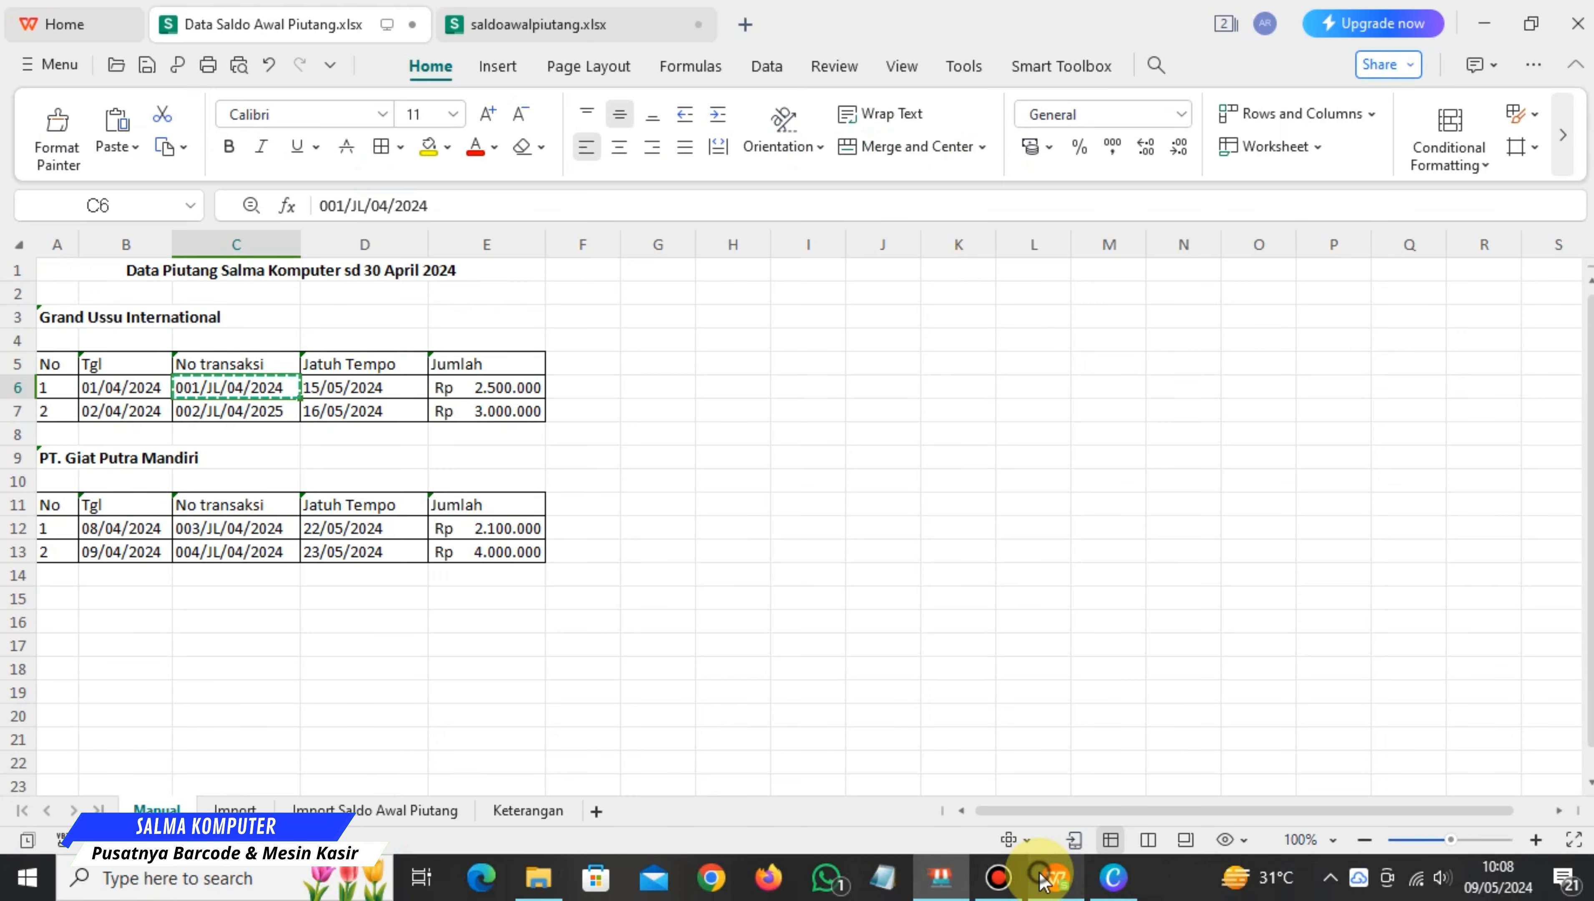
pyautogui.click(503, 394)
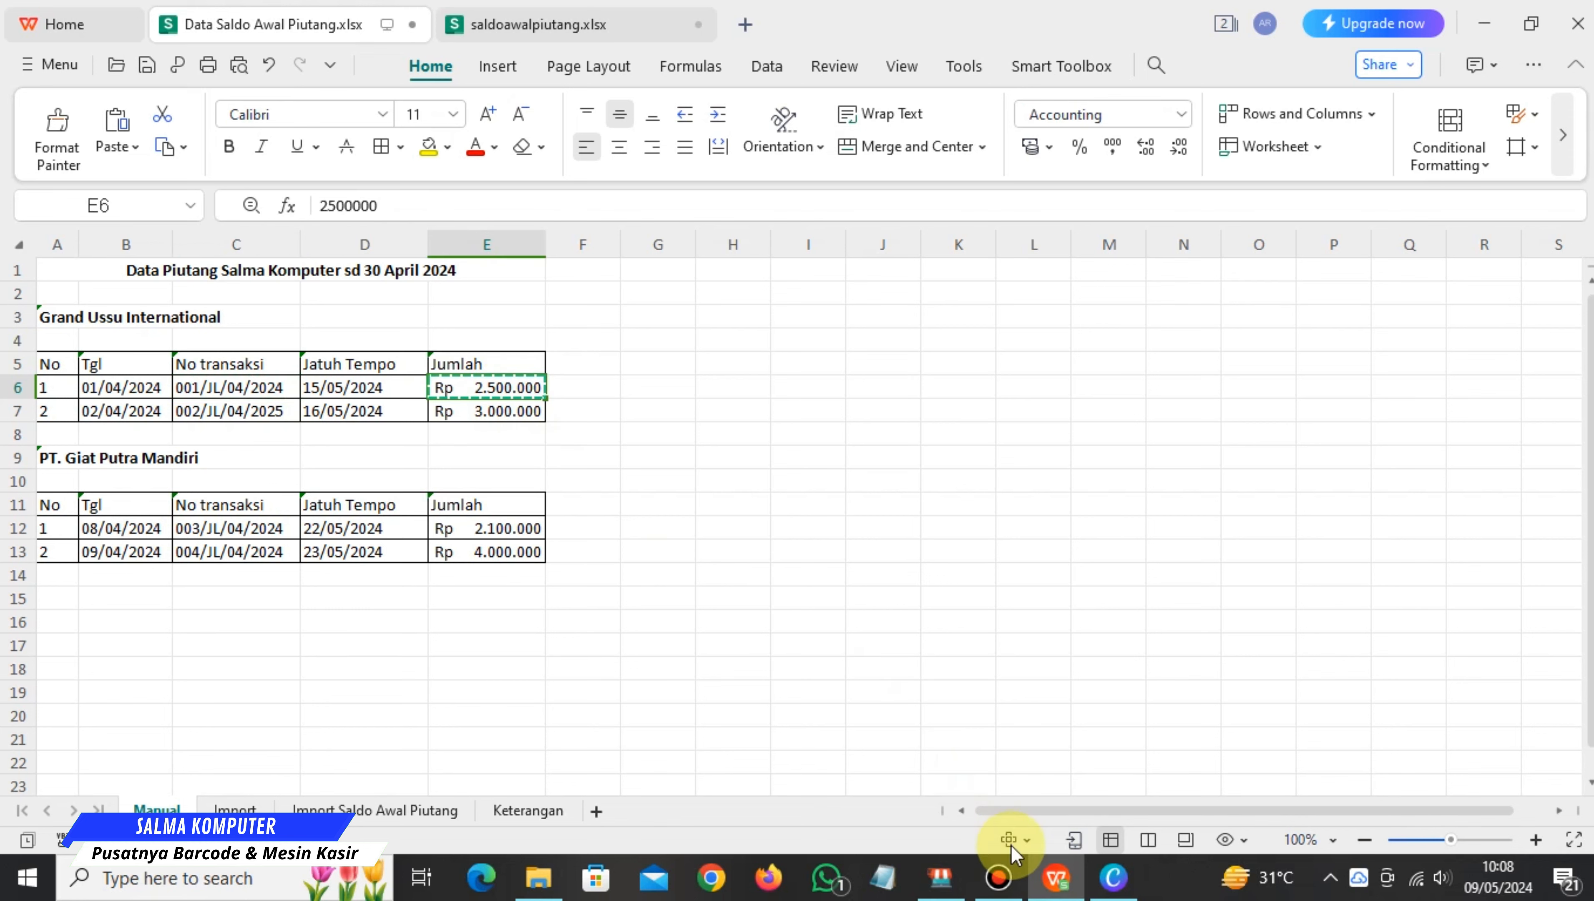
pyautogui.click(940, 877)
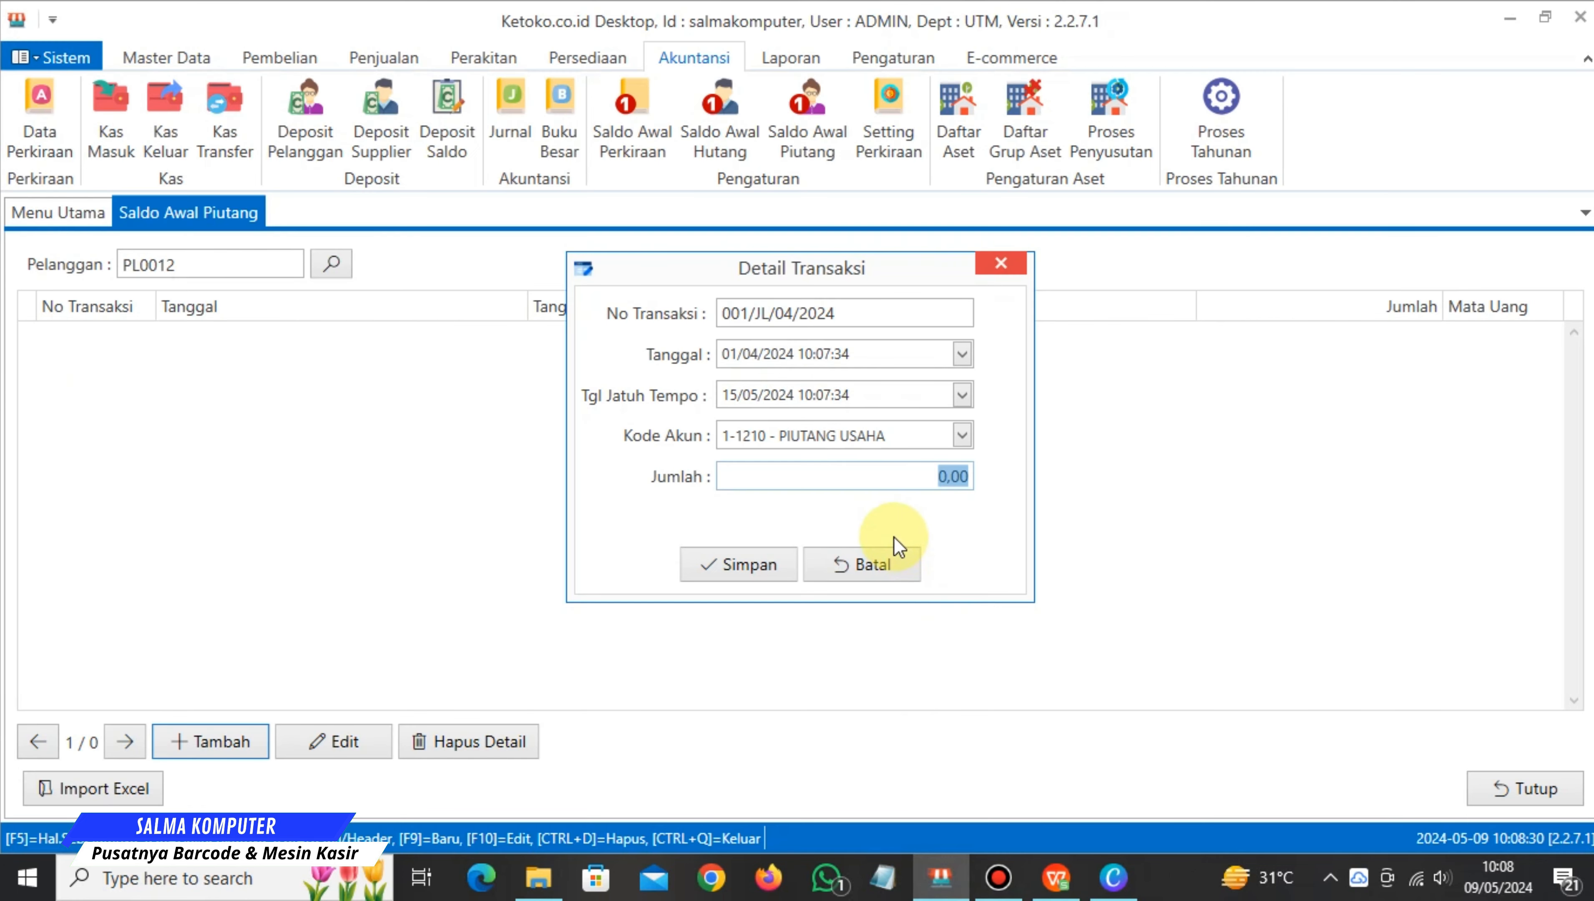
pyautogui.write('2.500.000,00')
pyautogui.click(754, 568)
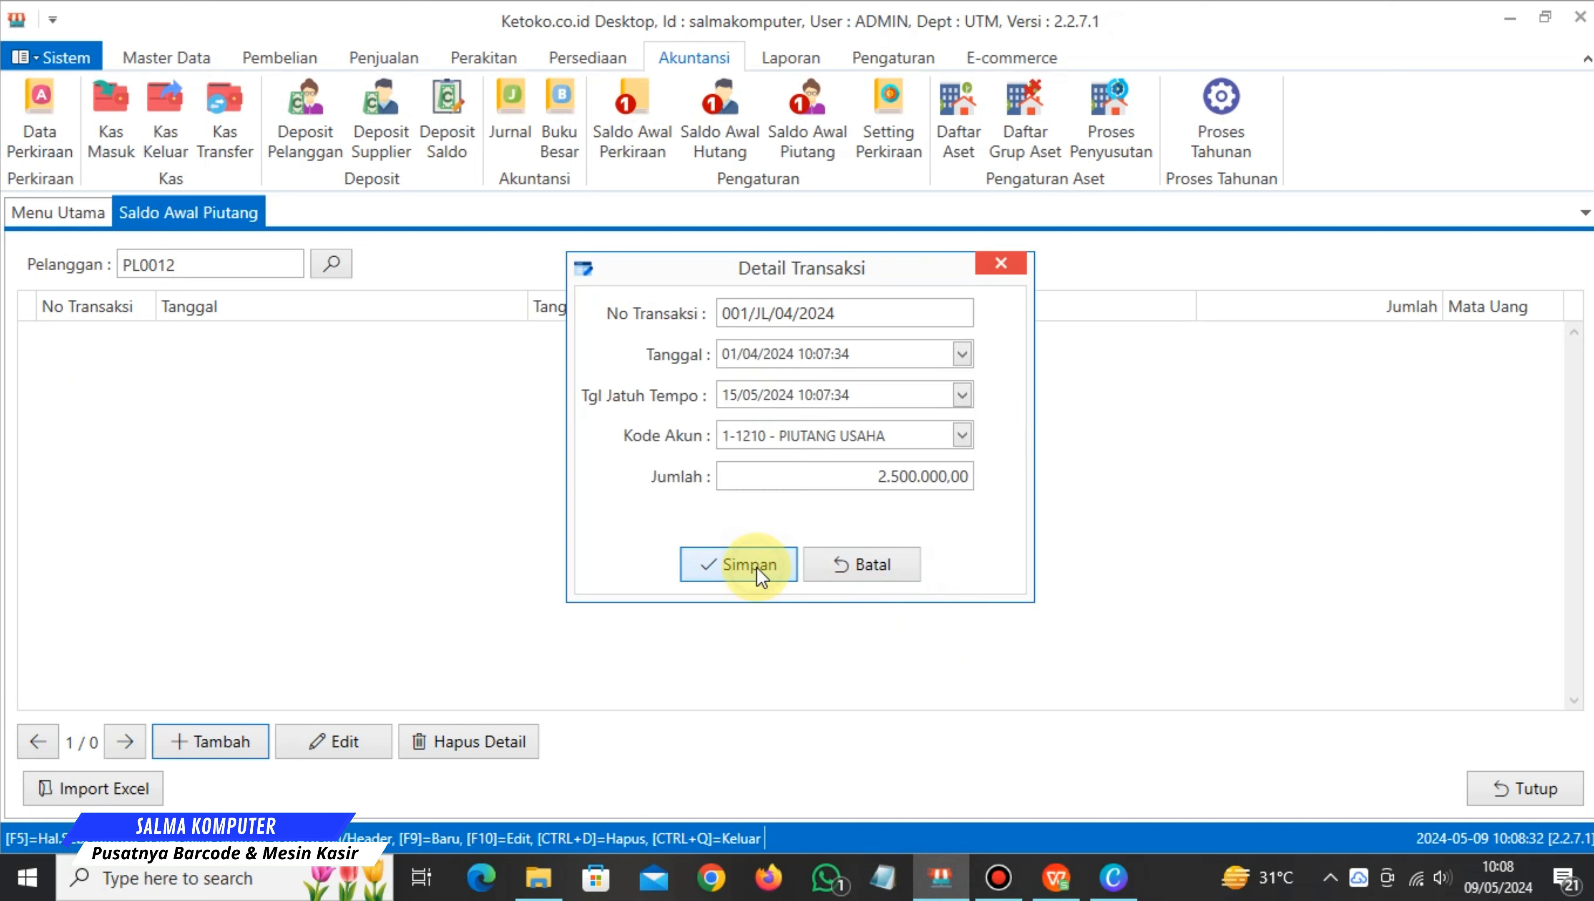
pyautogui.click(943, 476)
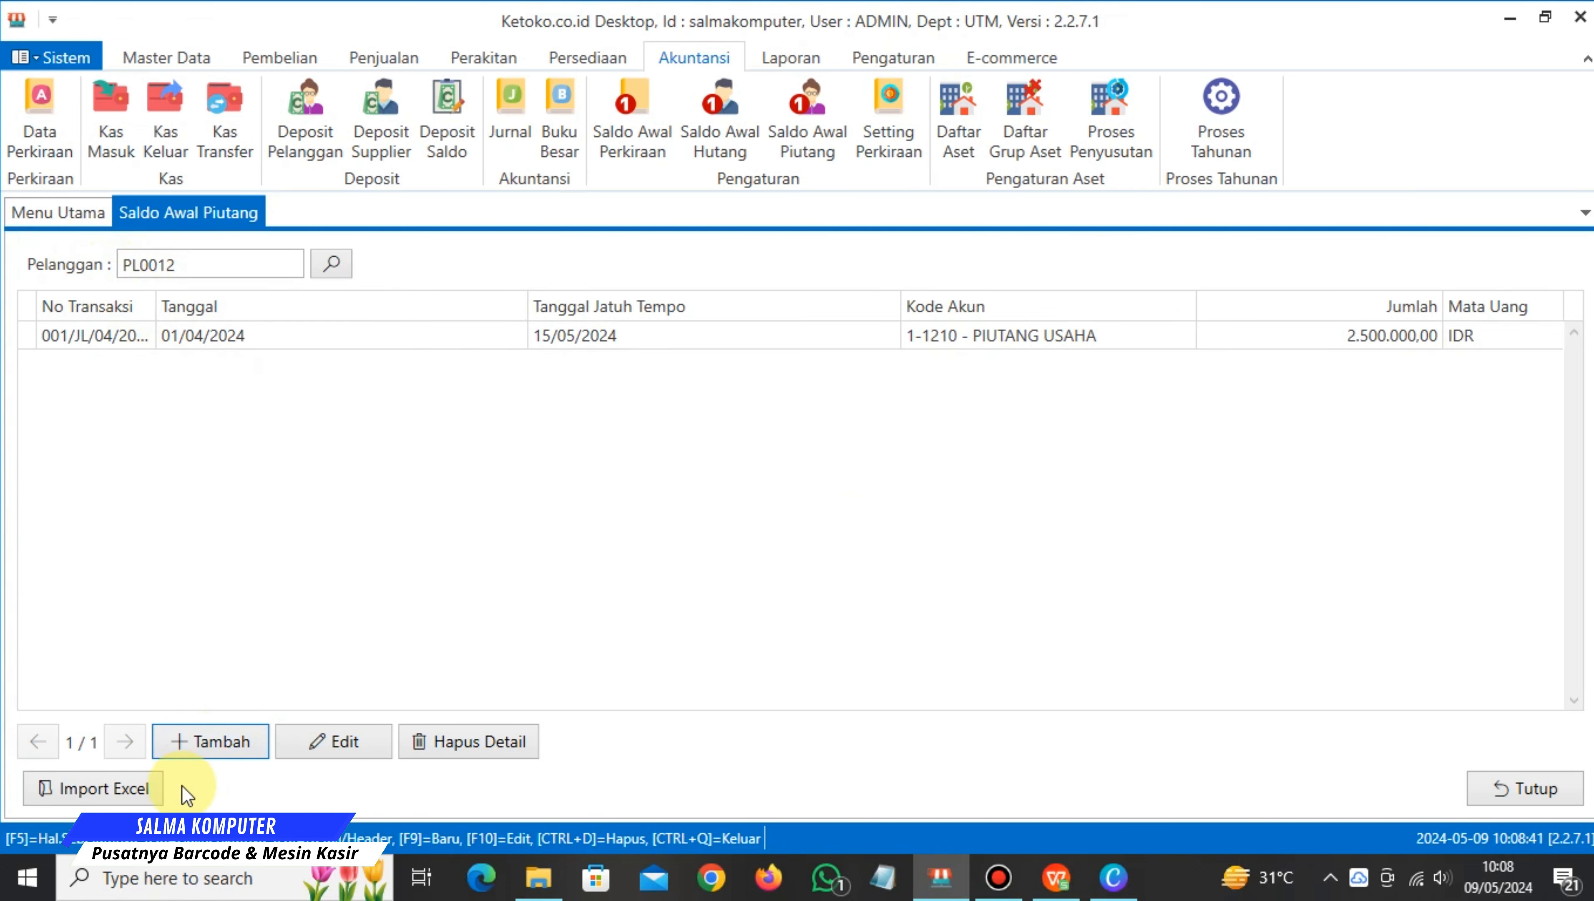
# Add a second transaction detail for Grand Ussu International and fill its No Transaksi with the transaction number from cell C7 of the Manual sheet.
pyautogui.click(210, 744)
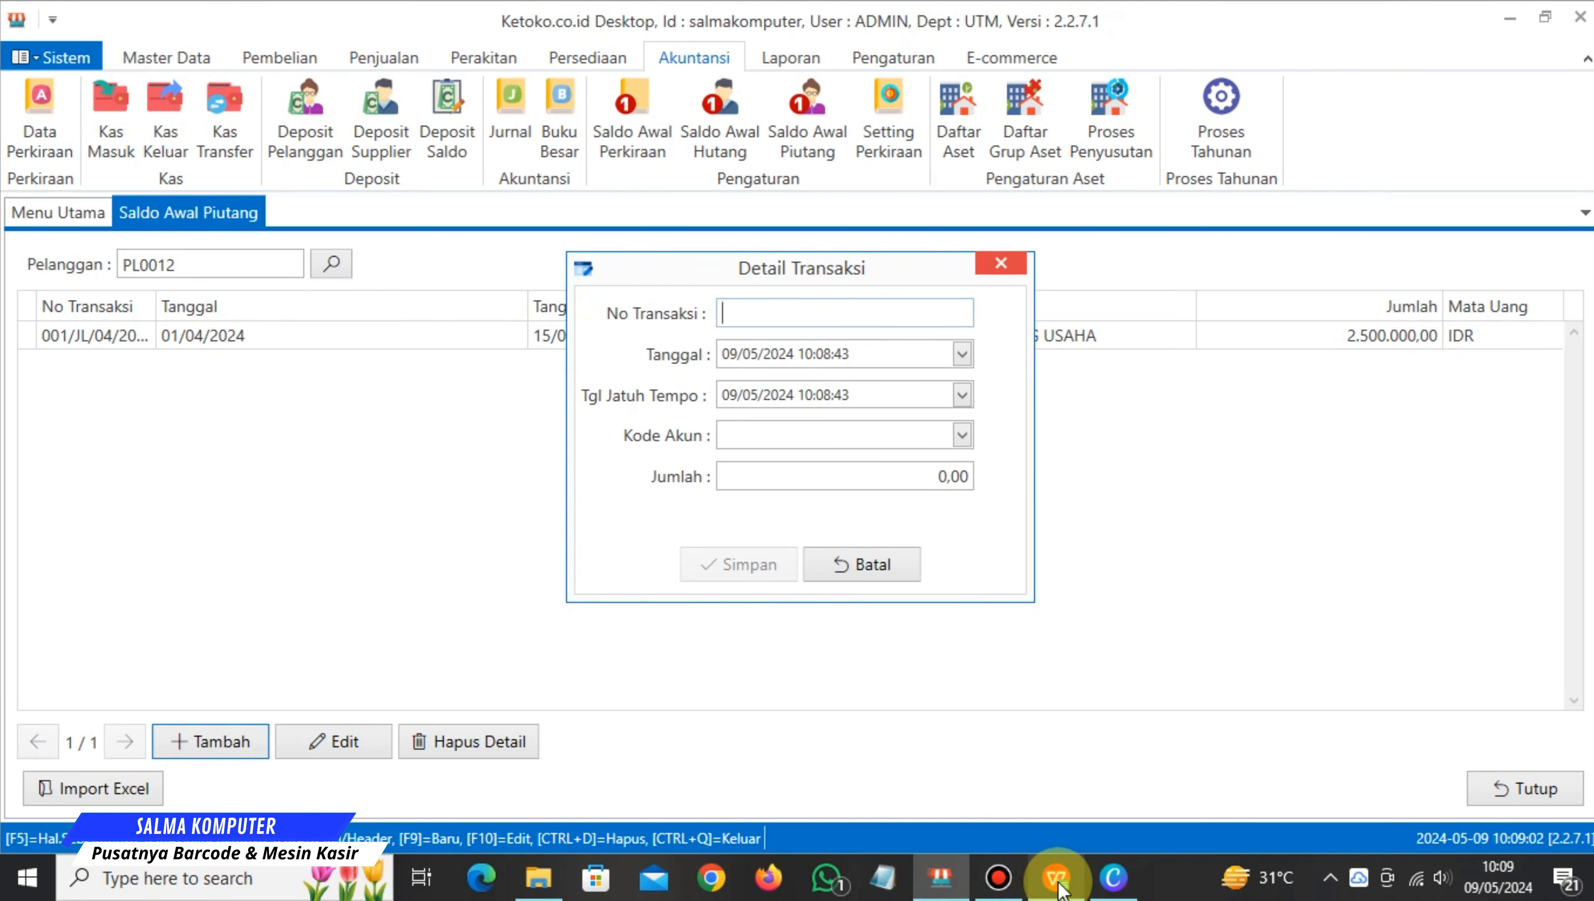
pyautogui.click(1057, 879)
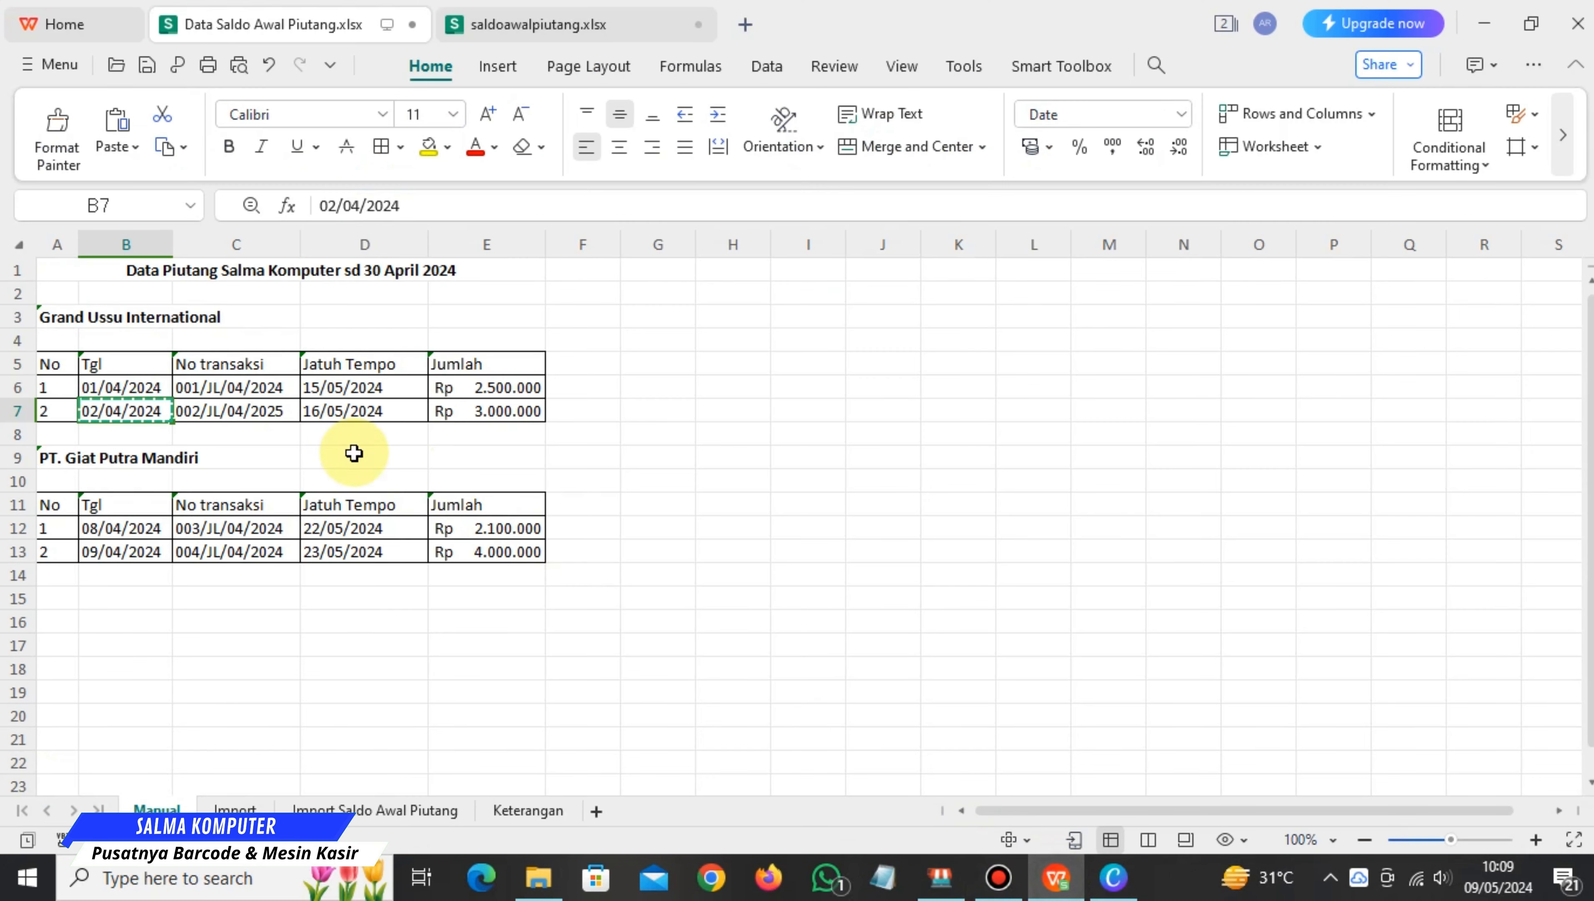
pyautogui.click(260, 407)
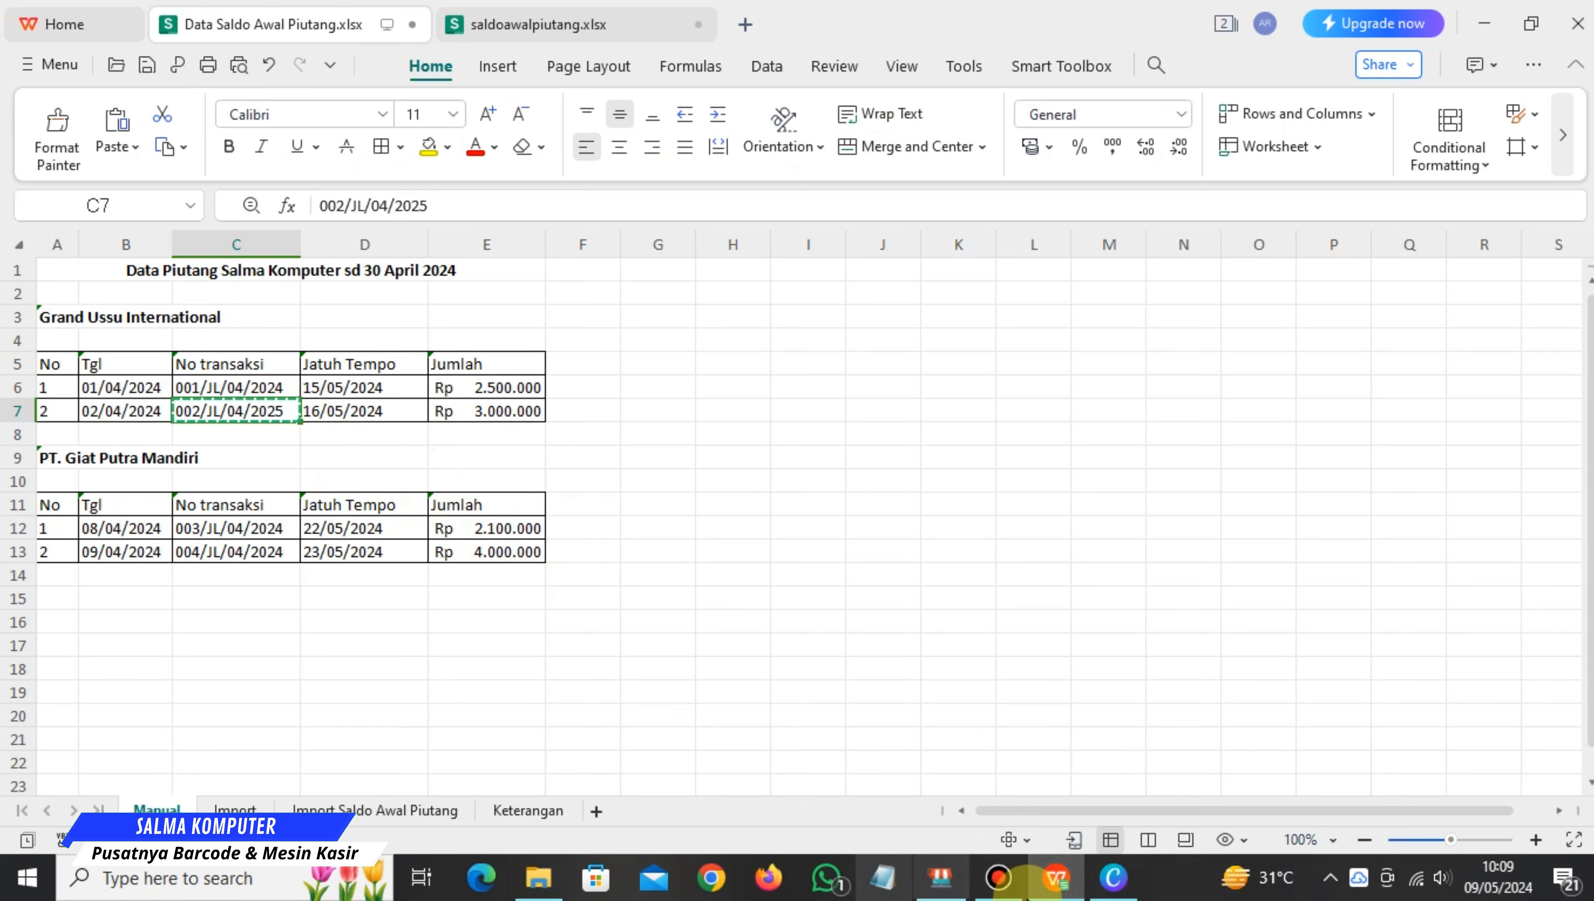
pyautogui.click(939, 878)
pyautogui.write('002/JL/04/2025')
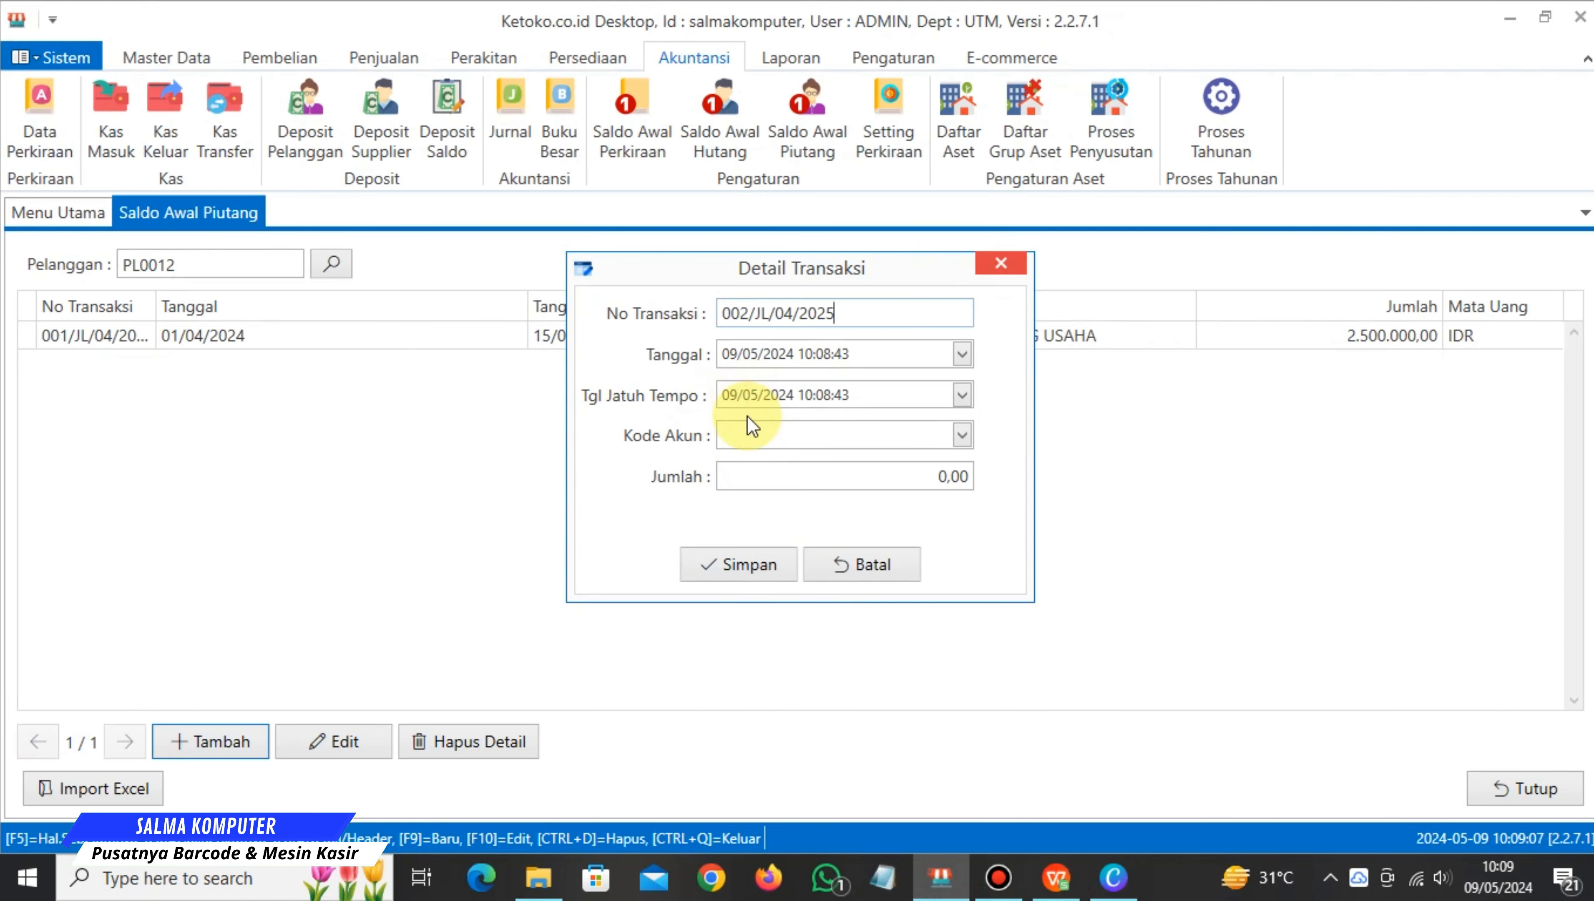
# Check the second invoice's date in the workbook, and set Tanggal to 02/04/2024 and Tgl Jatuh Tempo to 16/05/2024.
pyautogui.click(1053, 876)
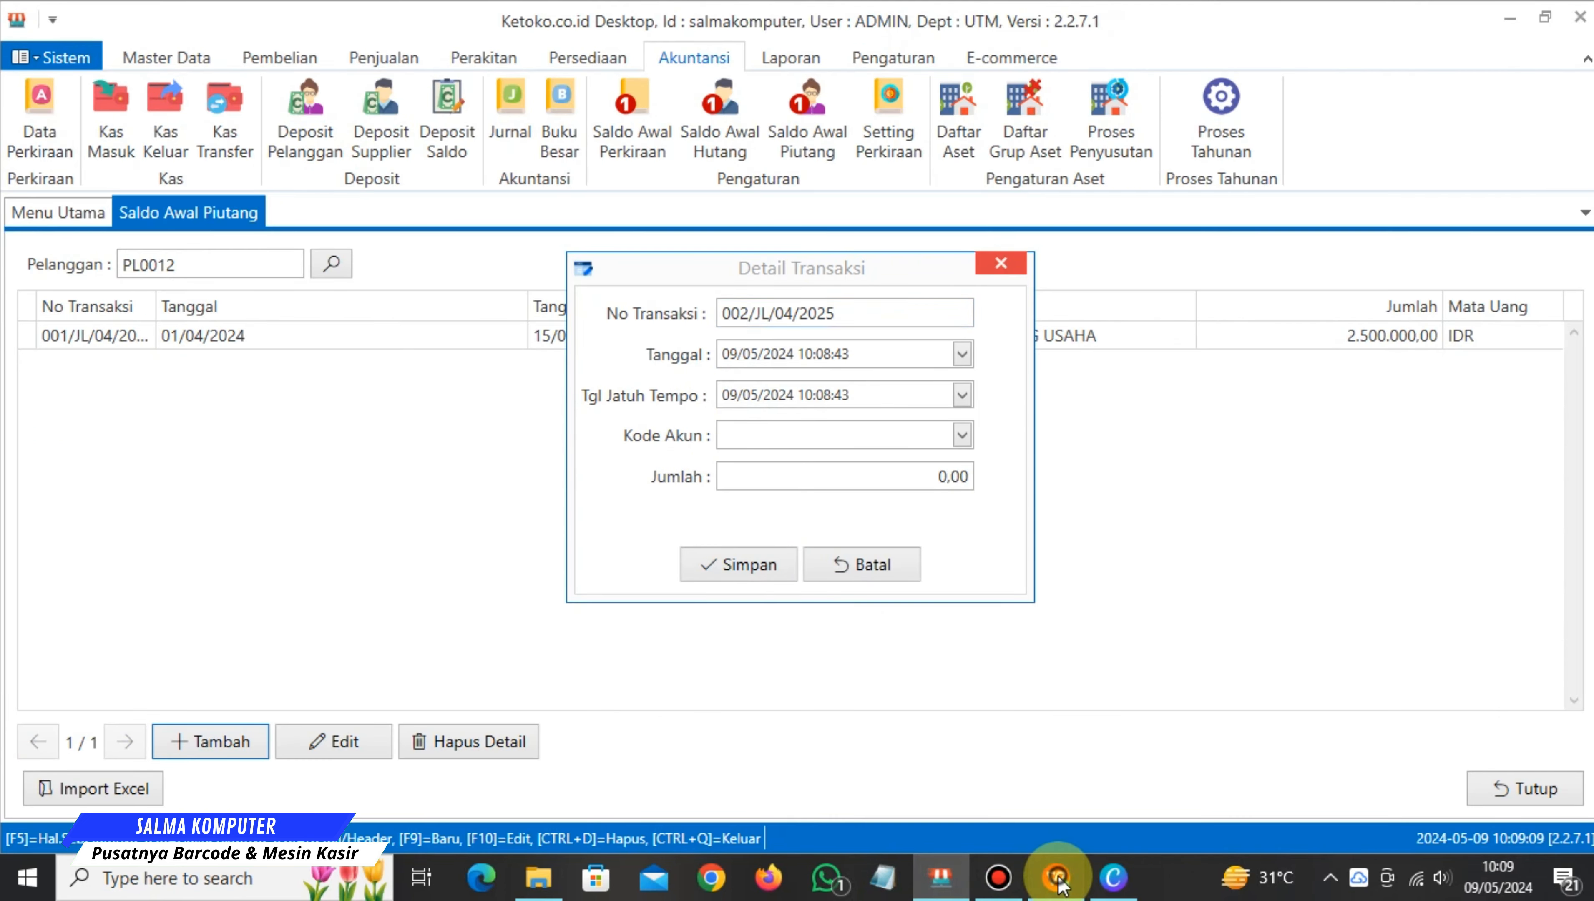
pyautogui.click(127, 415)
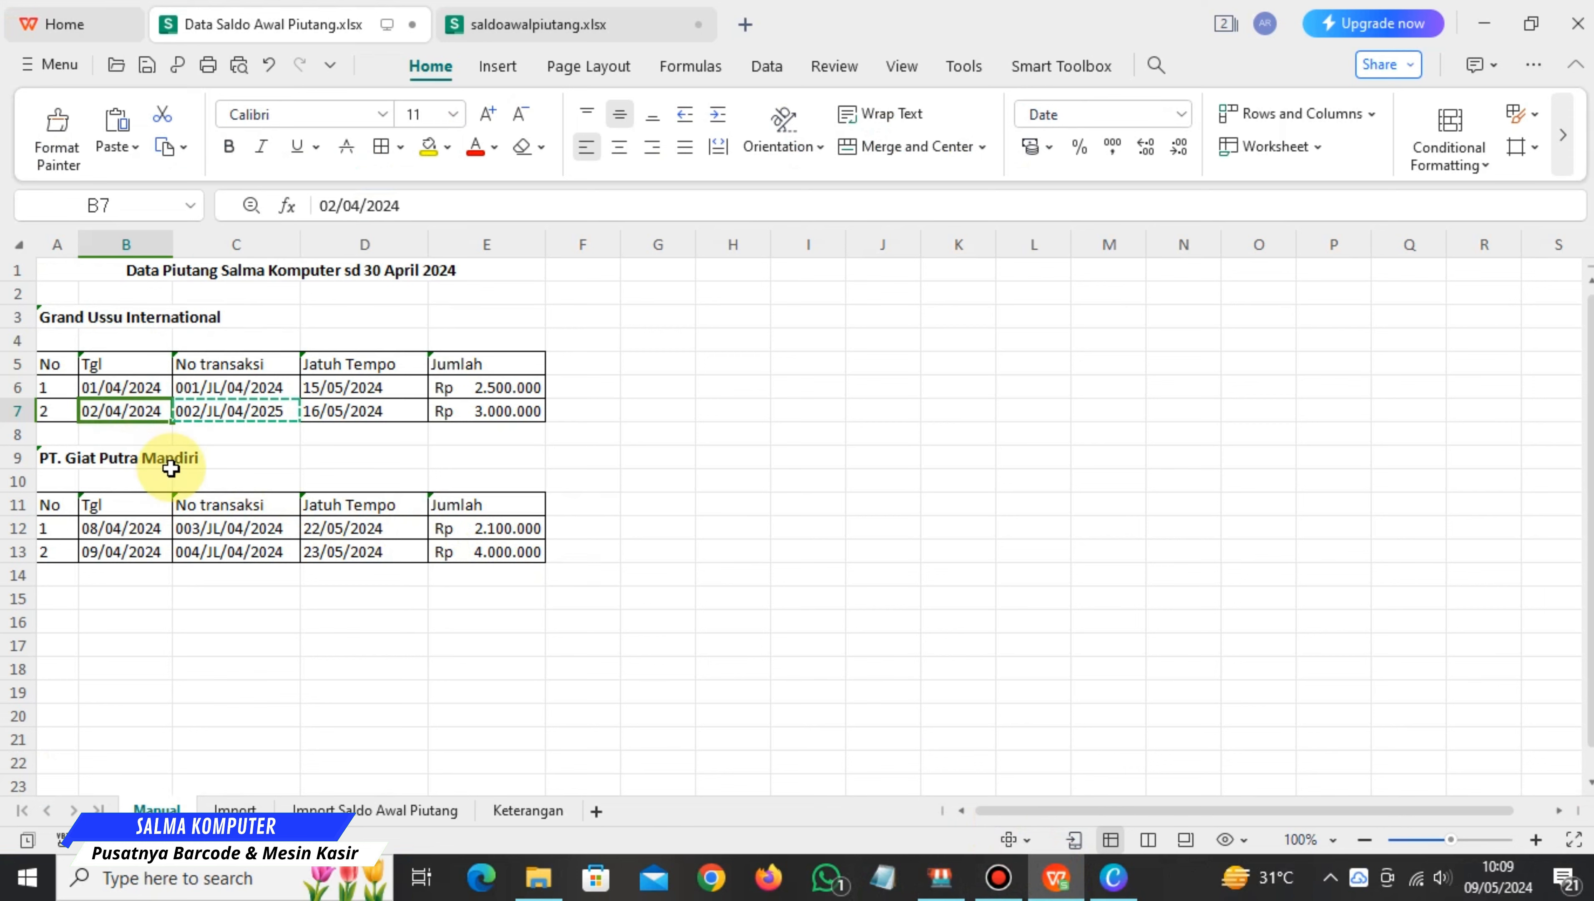
pyautogui.hotkey('ctrl', 'c')
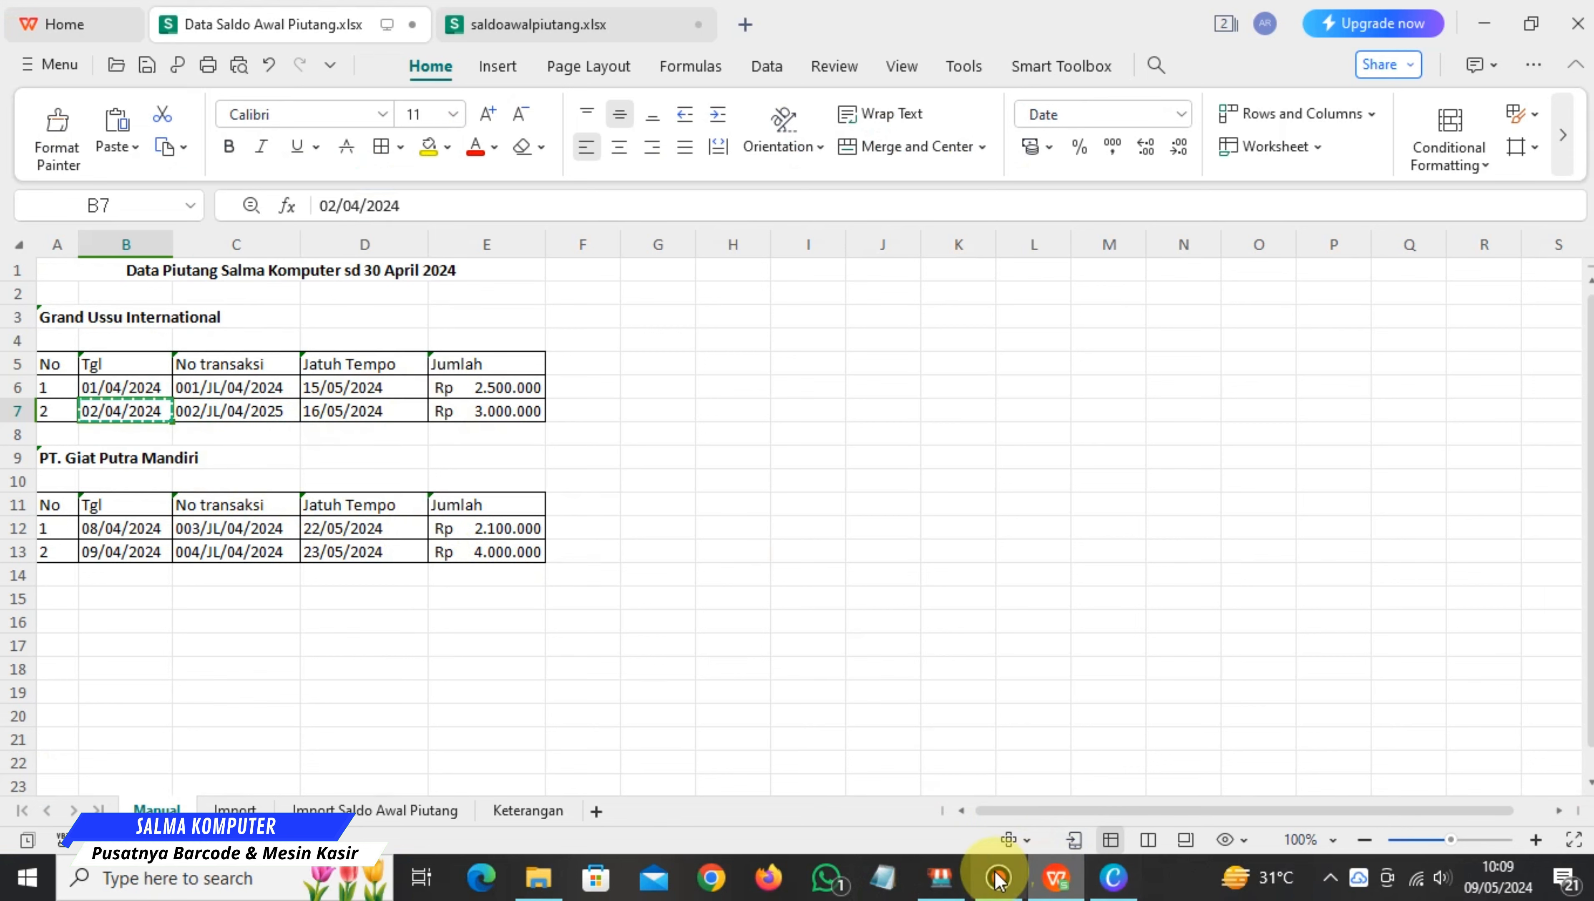
pyautogui.click(937, 881)
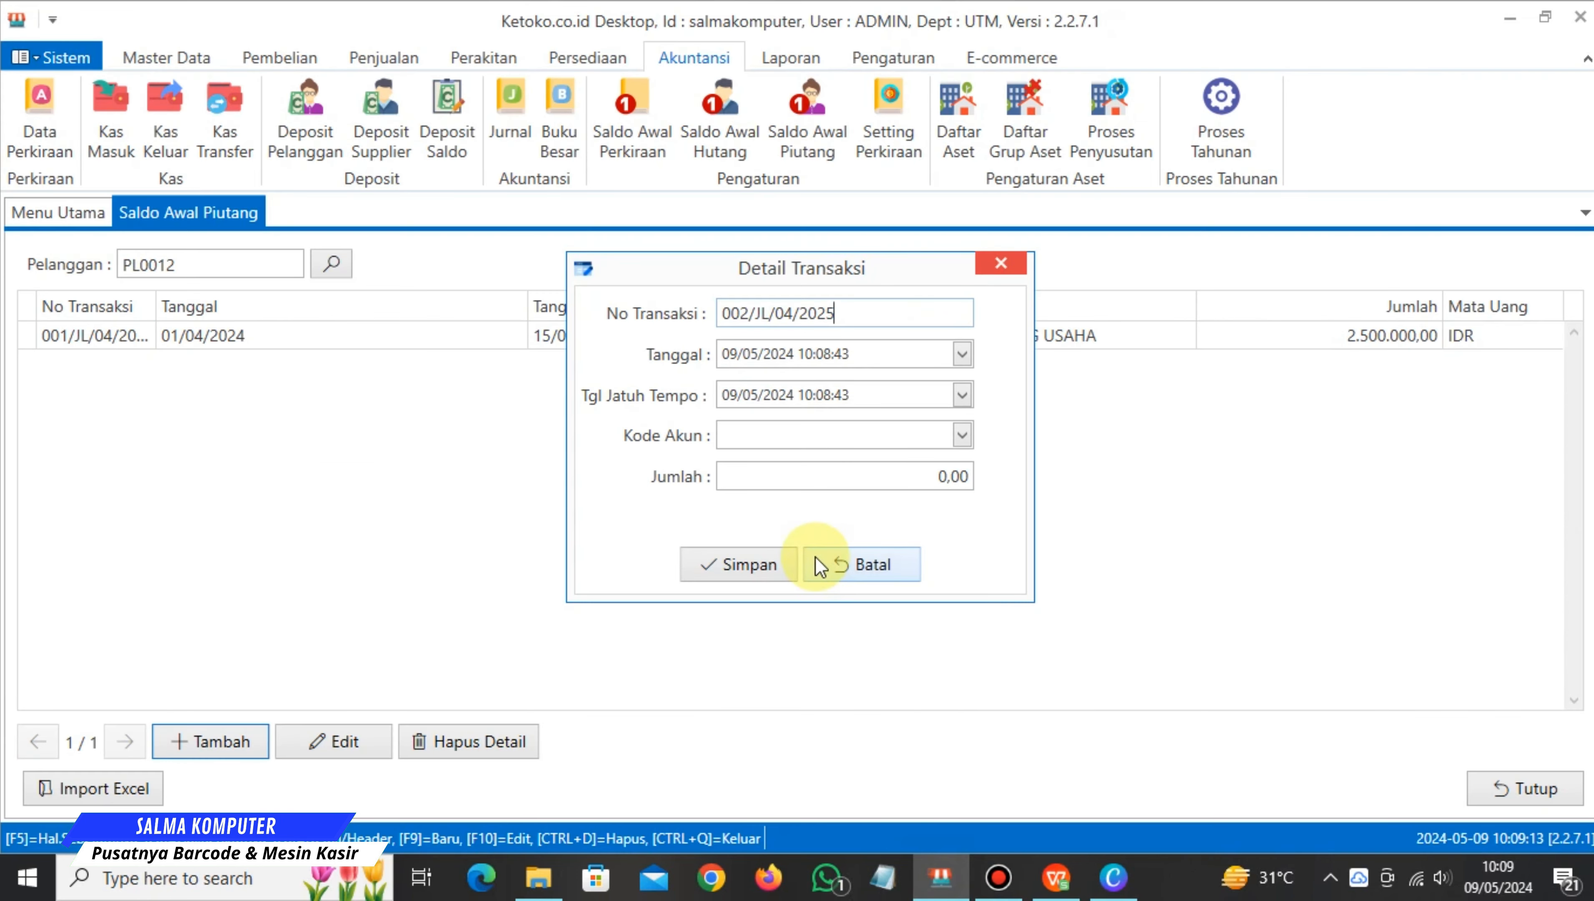
pyautogui.click(962, 353)
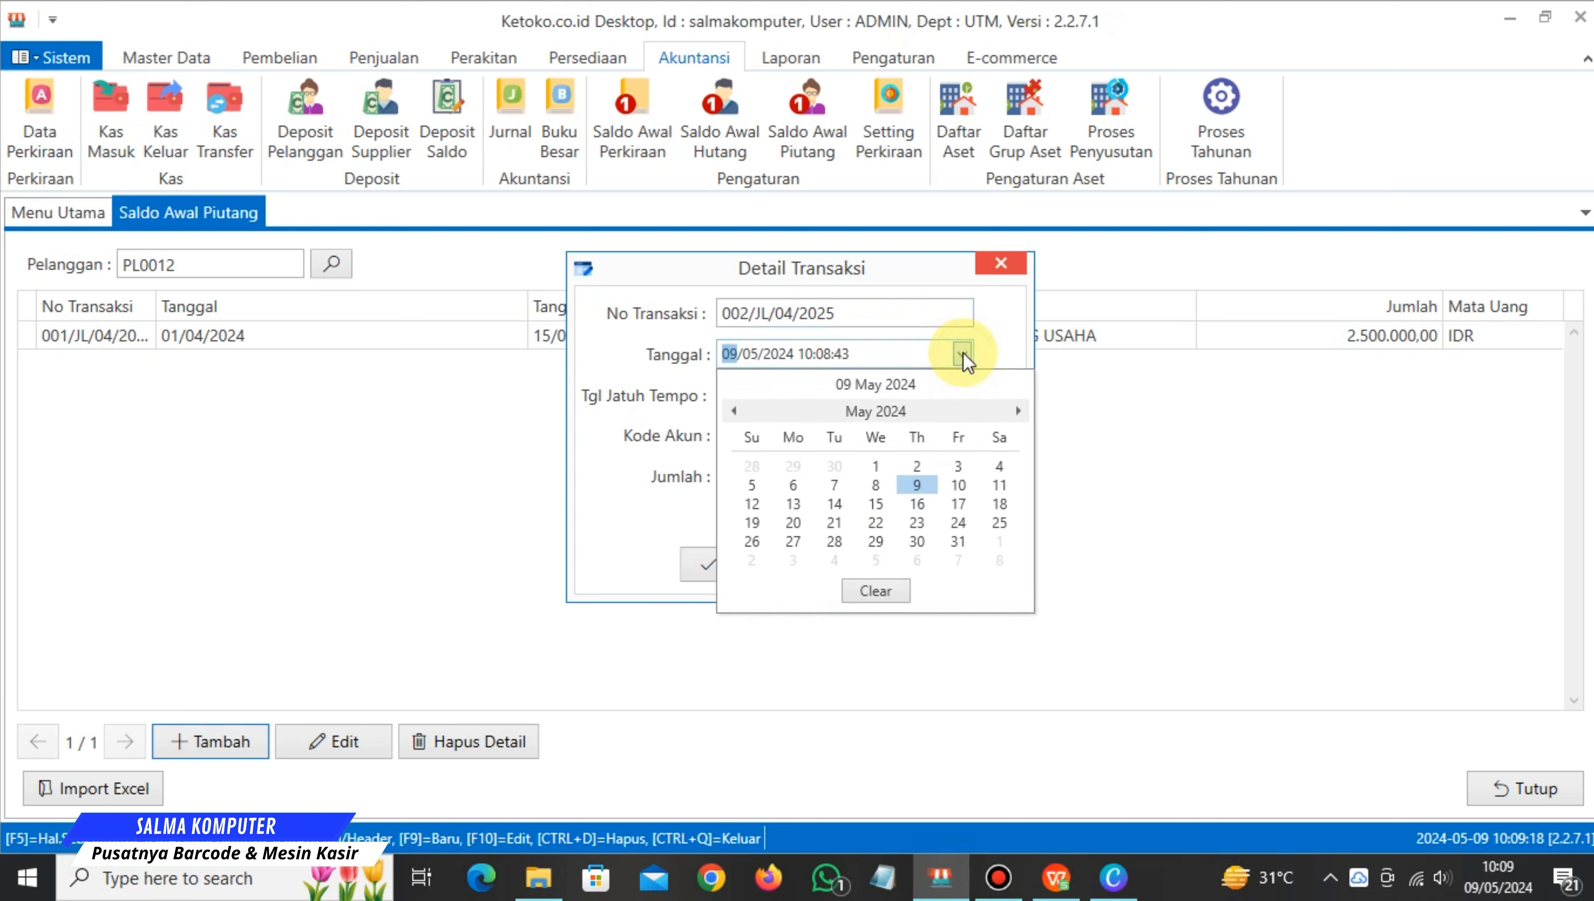
pyautogui.click(739, 409)
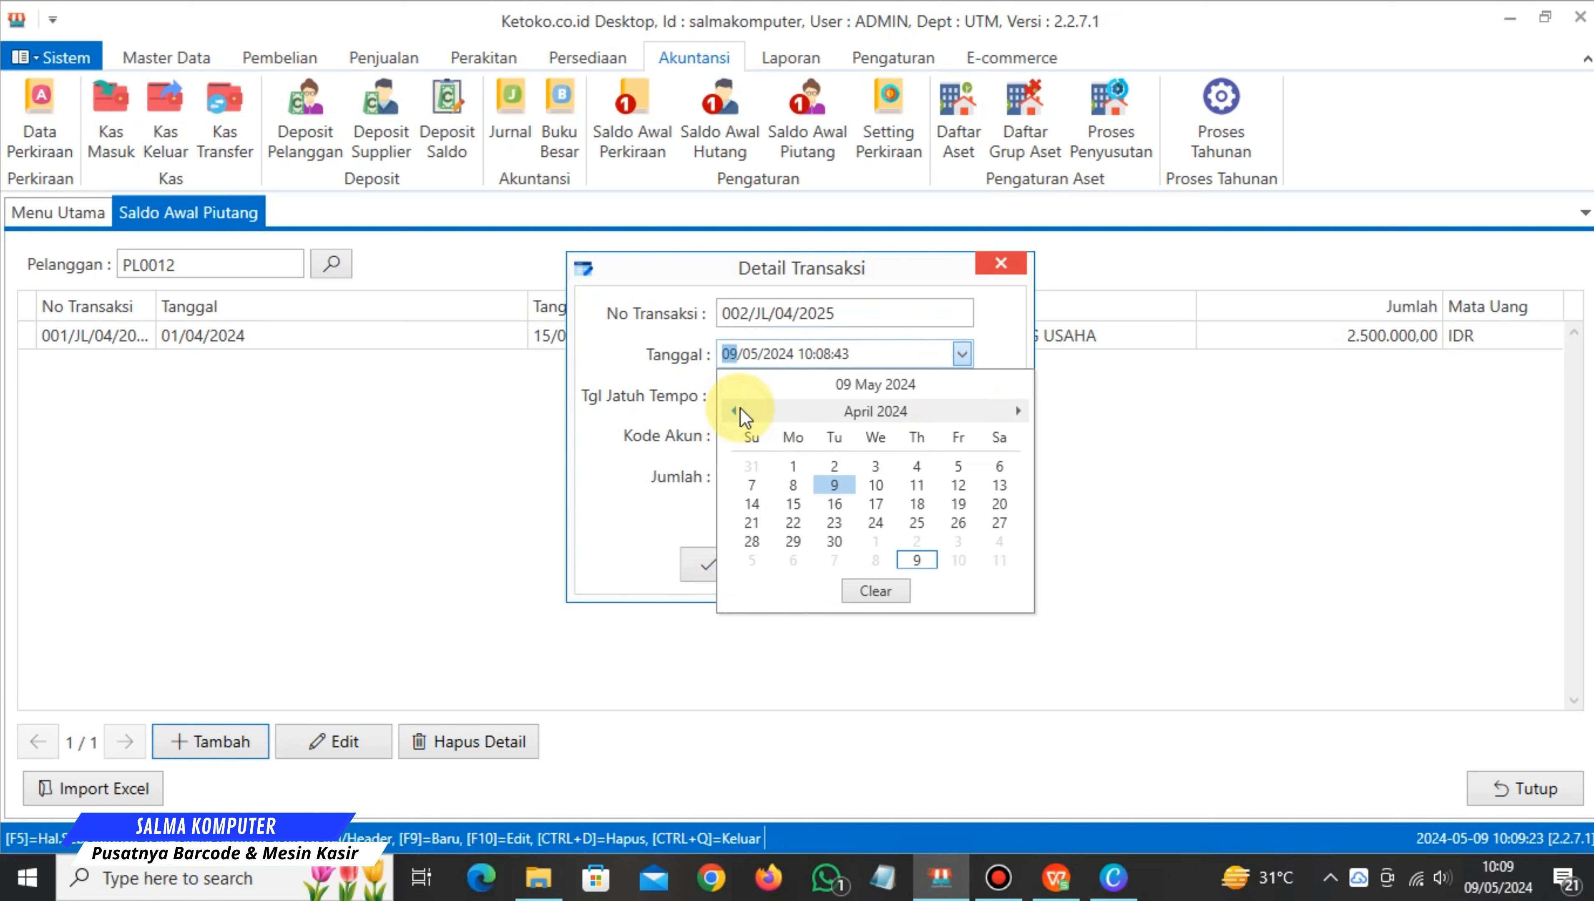
pyautogui.click(833, 465)
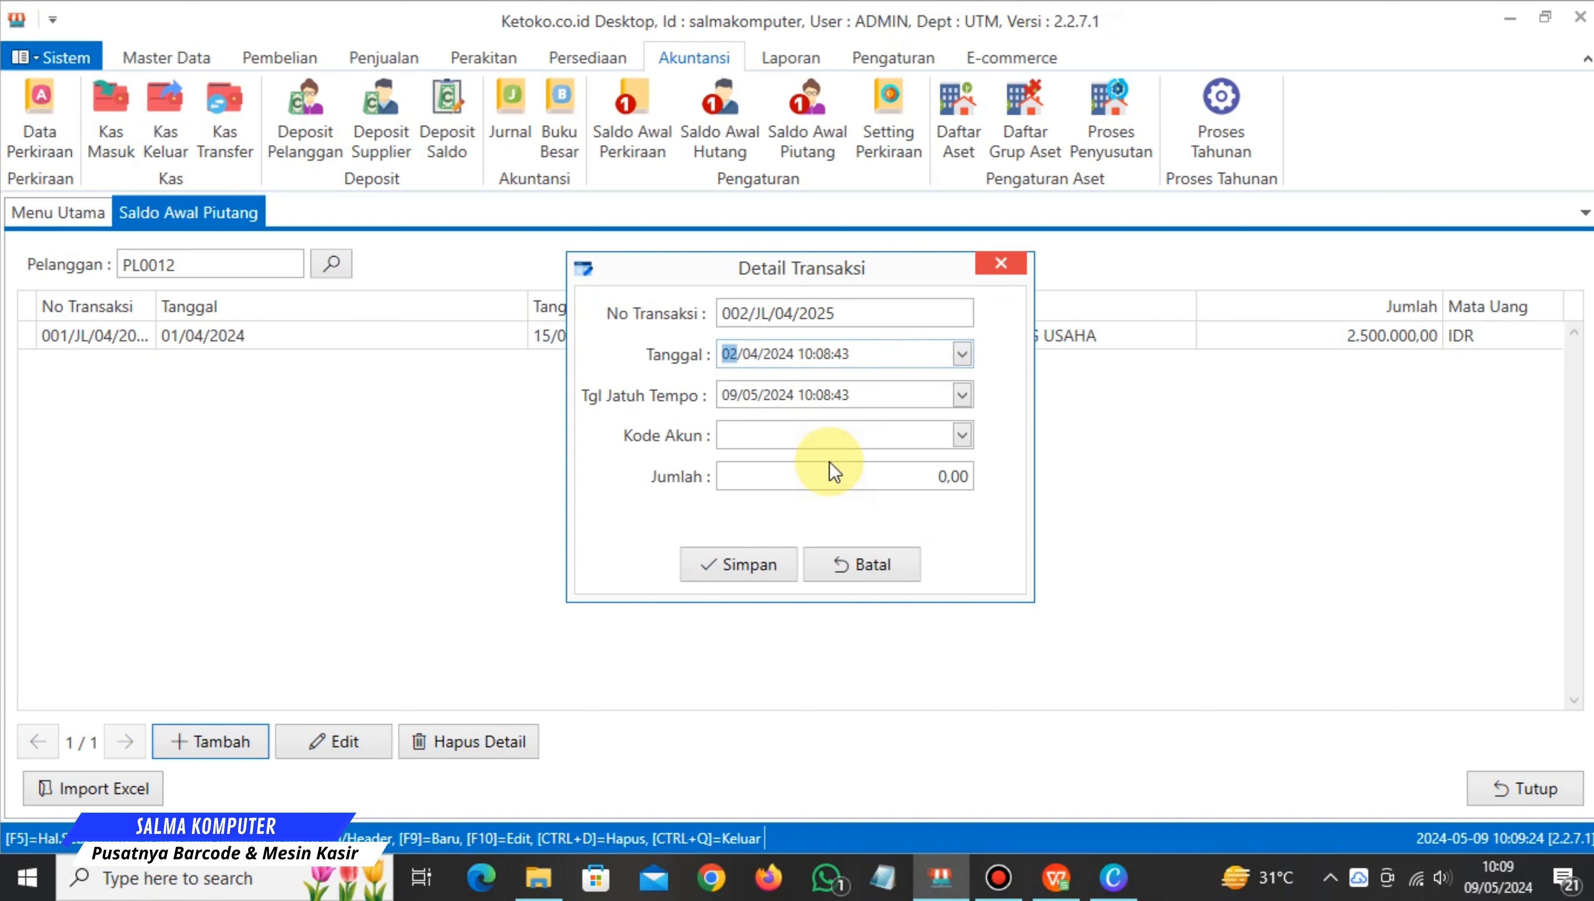
pyautogui.click(961, 395)
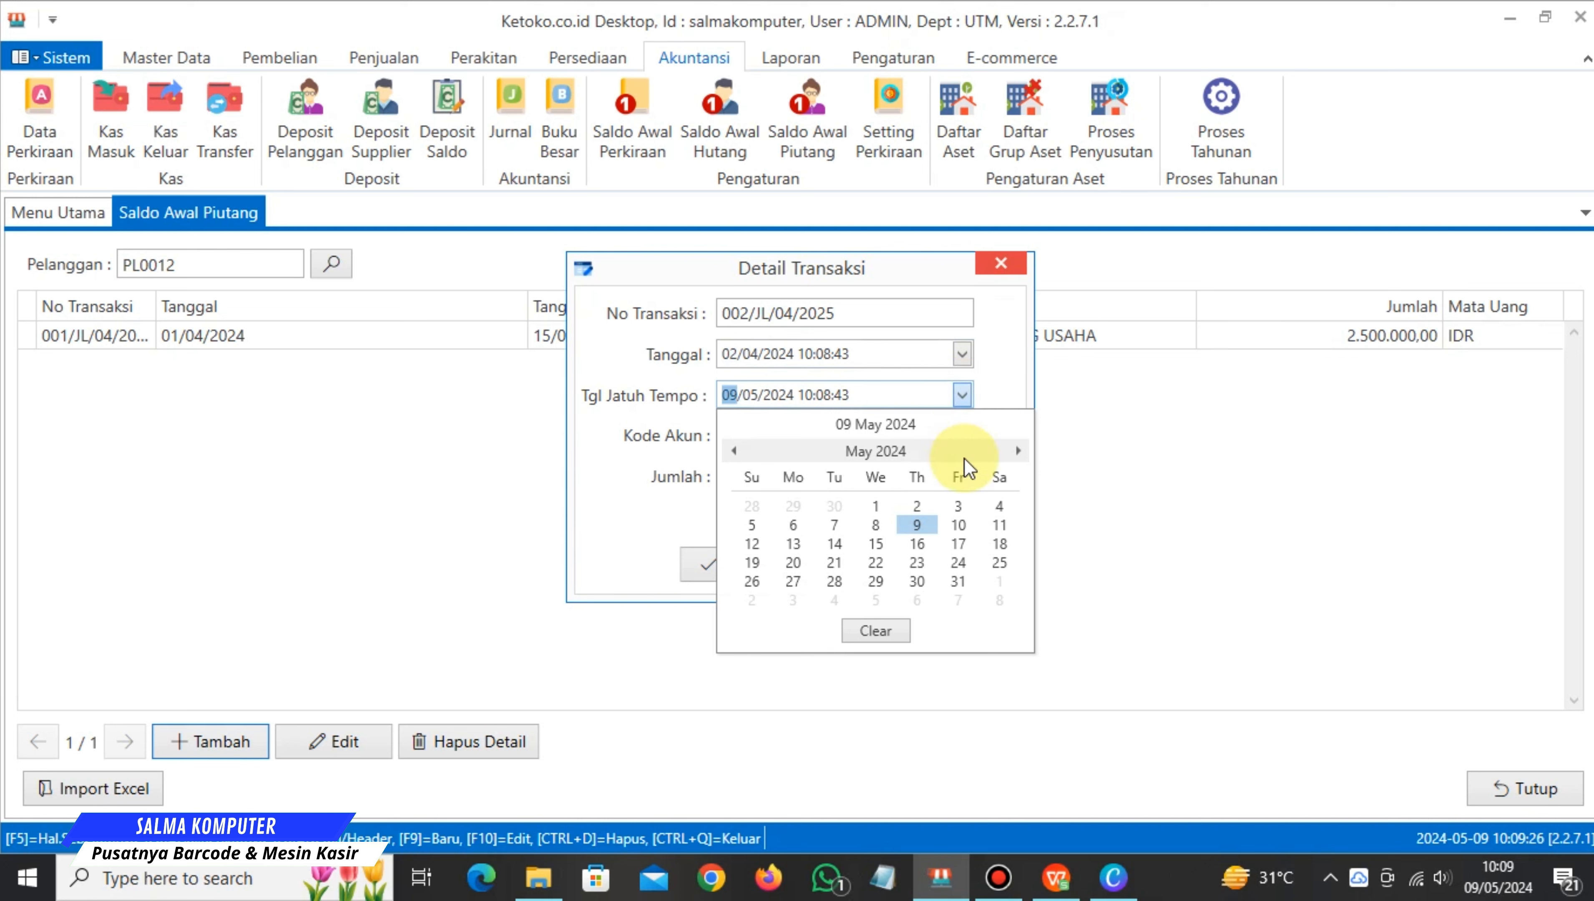
pyautogui.click(915, 545)
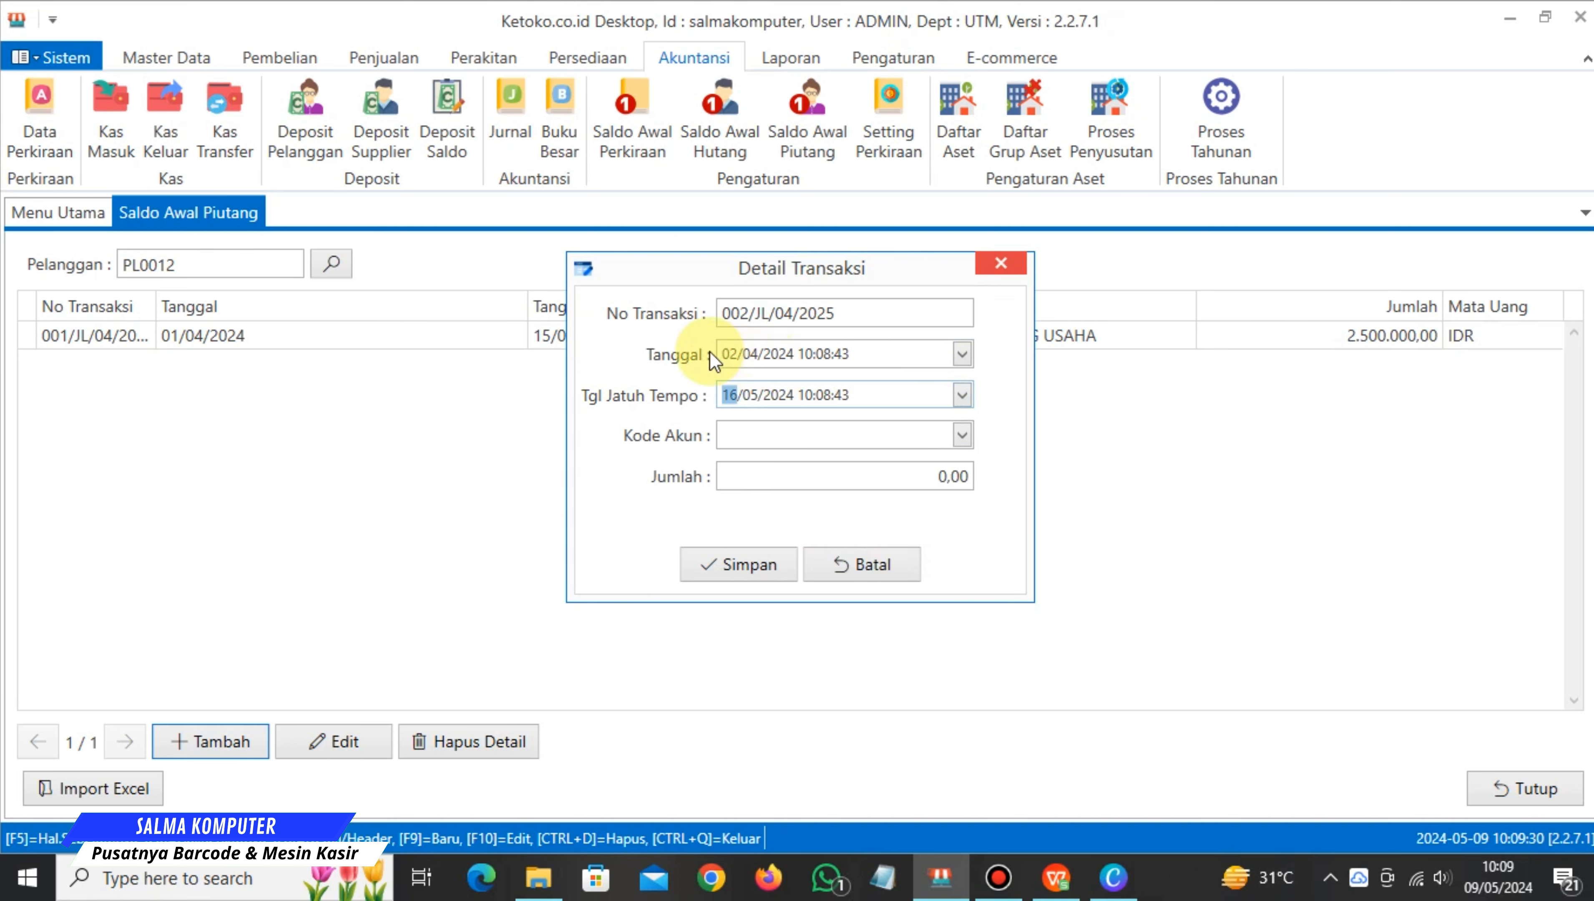
pyautogui.click(746, 396)
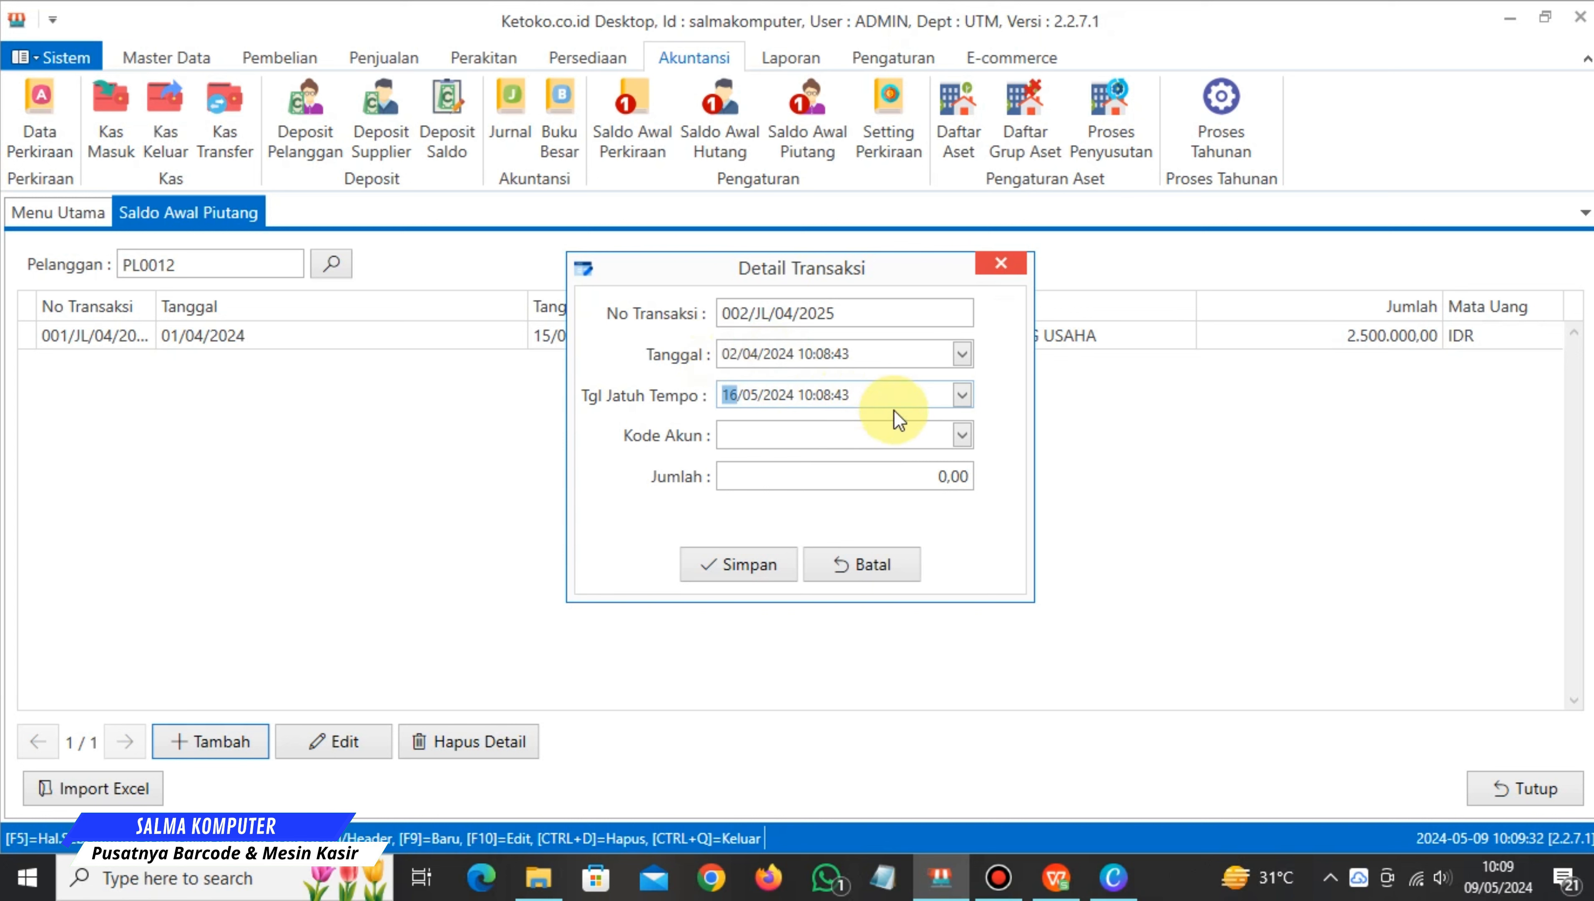
# Set the second transaction's Kode Akun to 1-1210 - PIUTANG USAHA.
pyautogui.click(962, 436)
pyautogui.moveTo(1053, 527); pyautogui.dragTo(1064, 582)
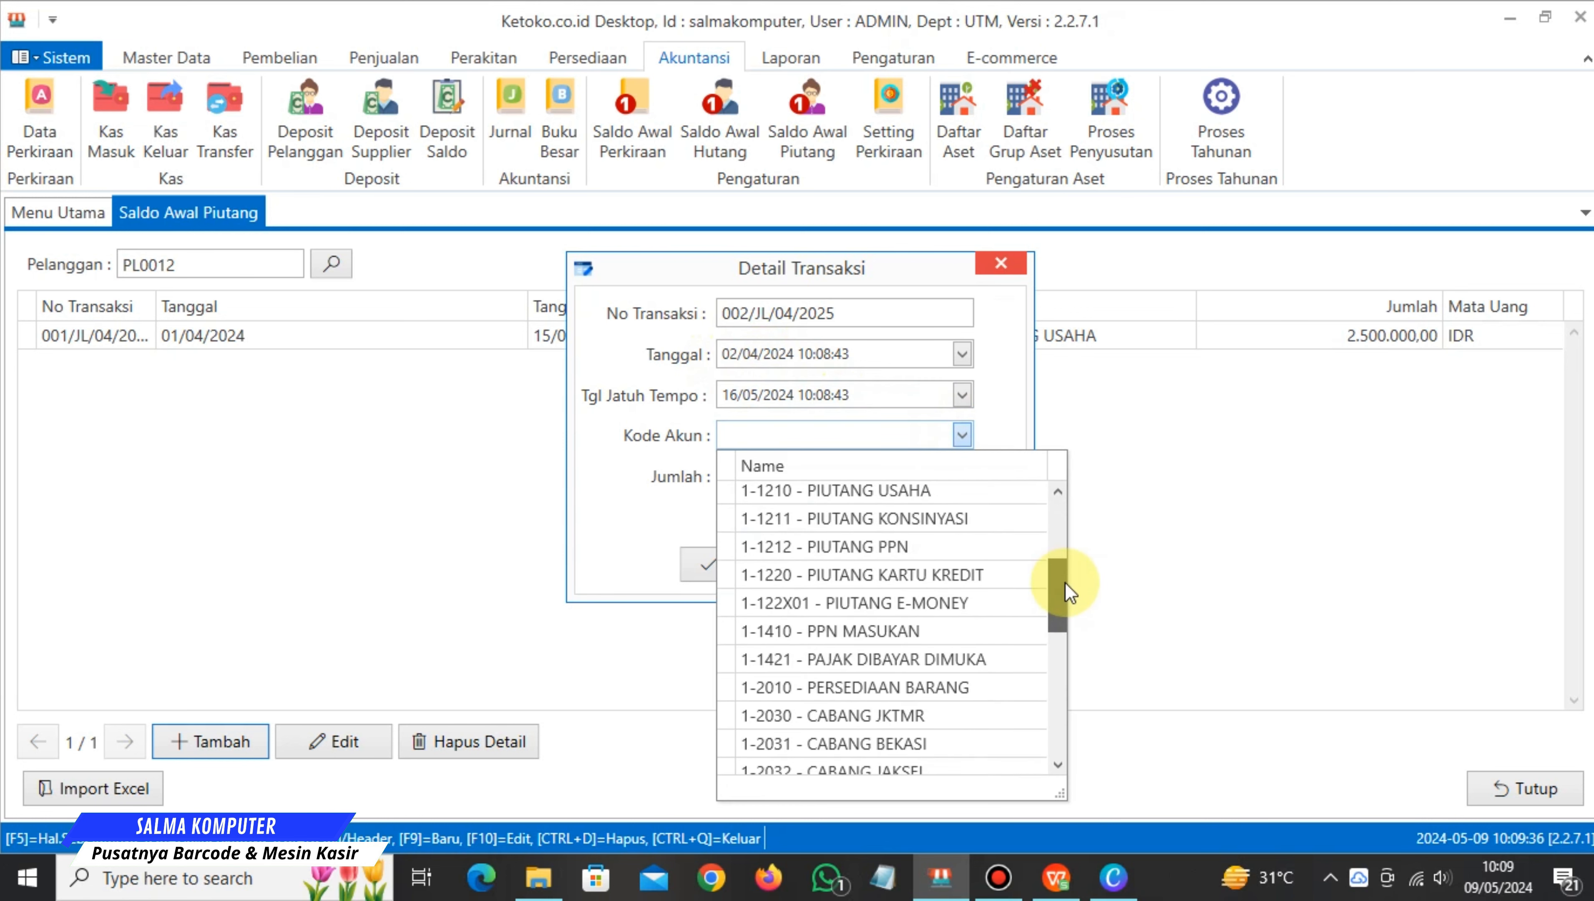
pyautogui.click(932, 491)
# Set the second transaction's Jumlah to 3.000.000,00, copied from cell E7 of the Manual sheet, and save the detail.
pyautogui.click(908, 478)
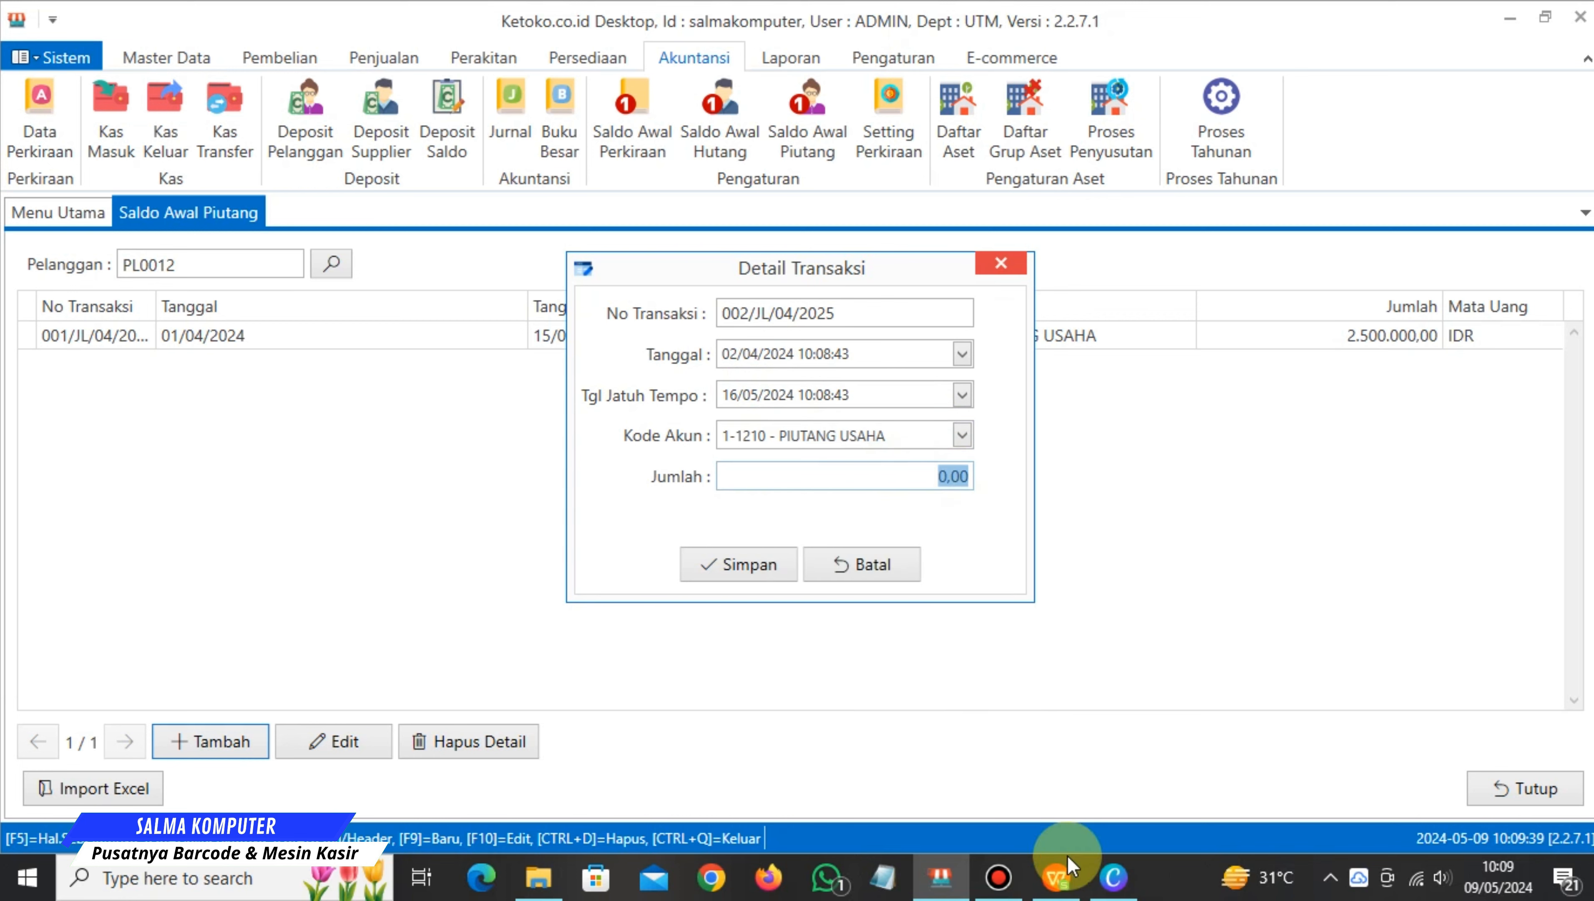
pyautogui.click(1051, 879)
pyautogui.click(494, 413)
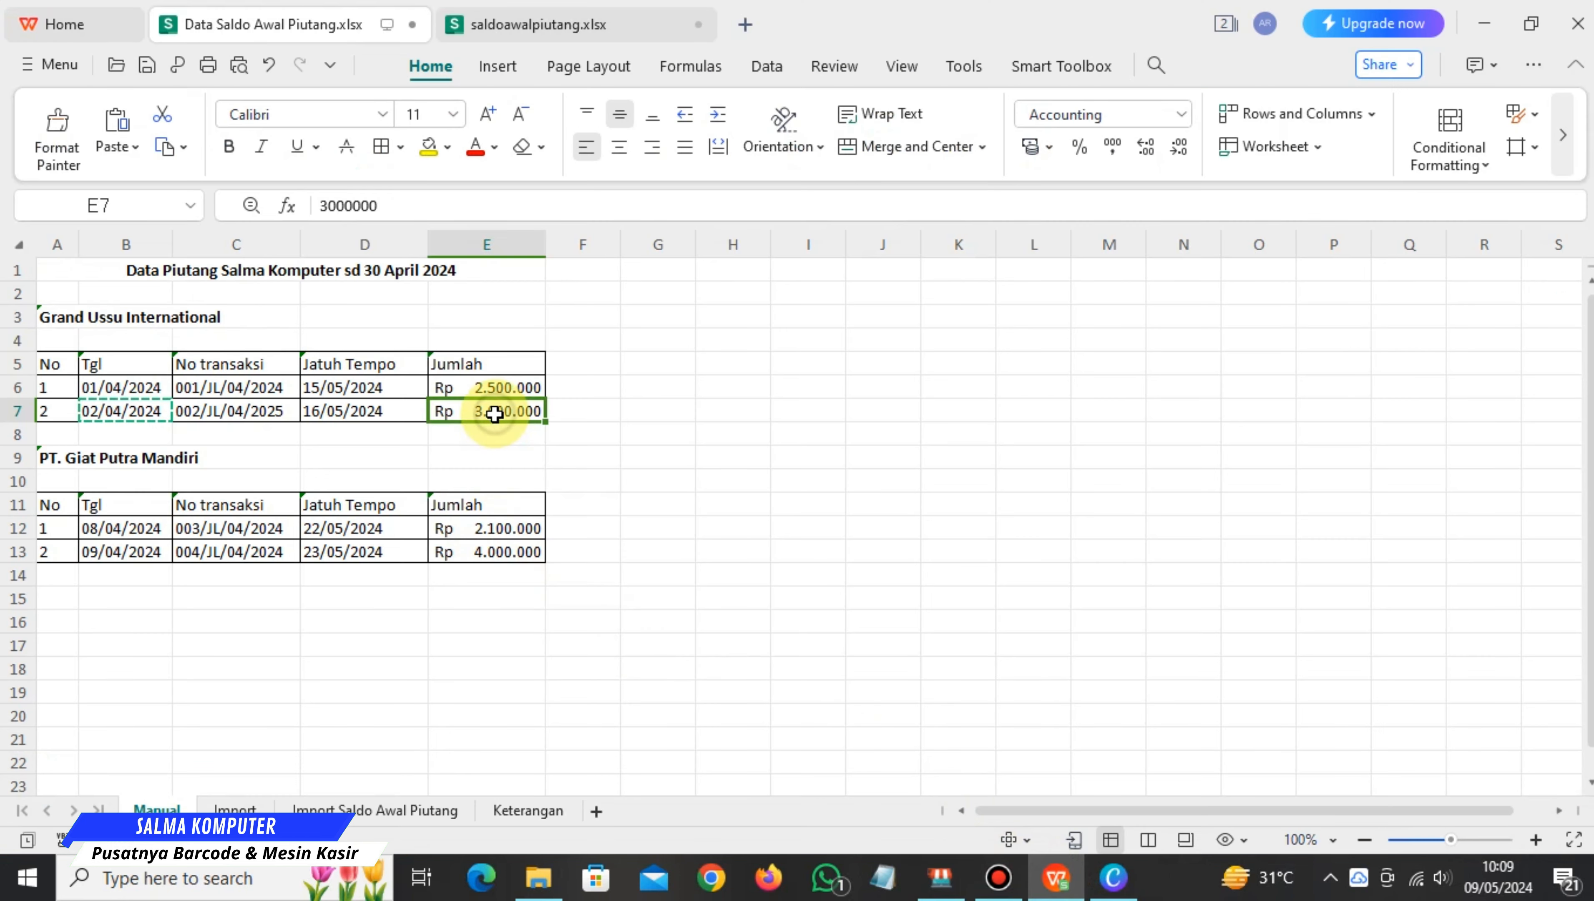
pyautogui.hotkey('ctrl', 'c')
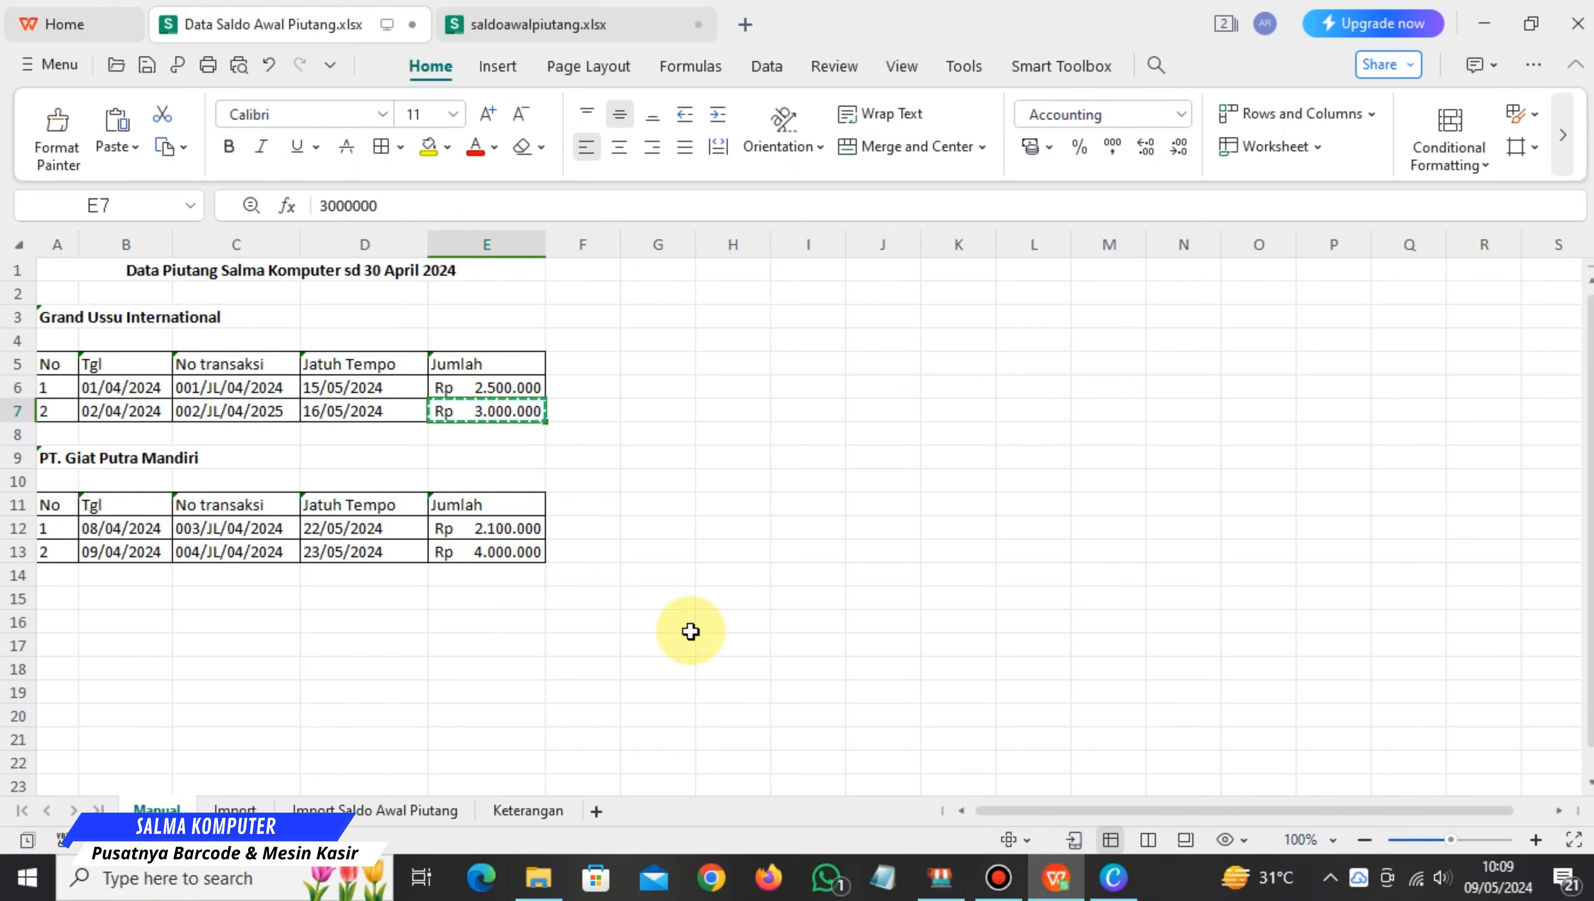
pyautogui.click(939, 877)
pyautogui.hotkey('ctrl', 'v')
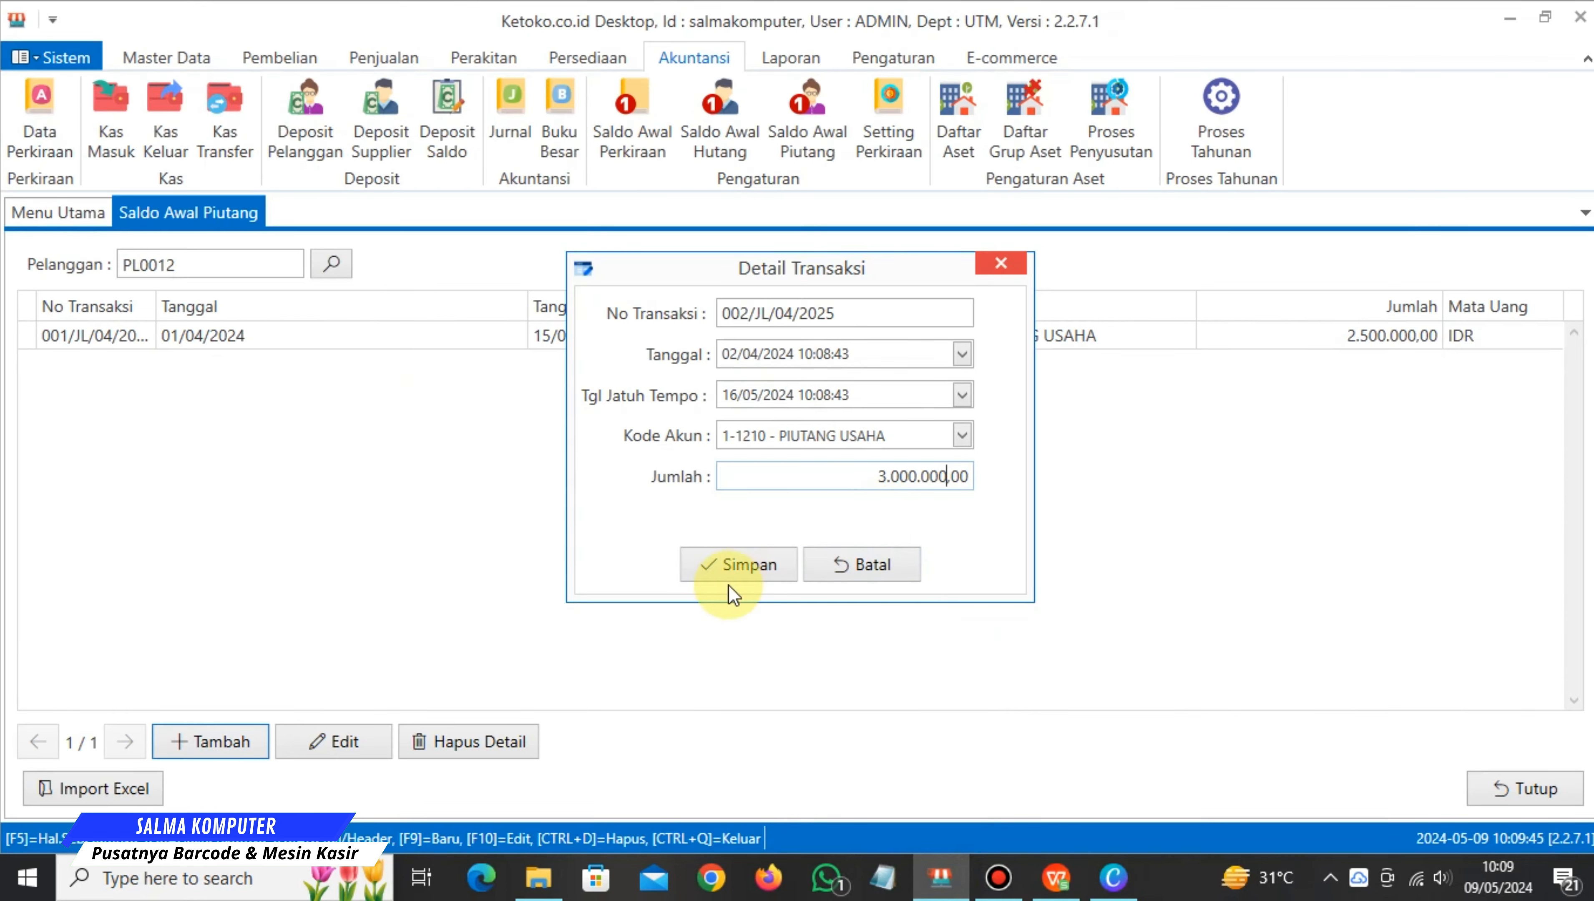
pyautogui.click(765, 565)
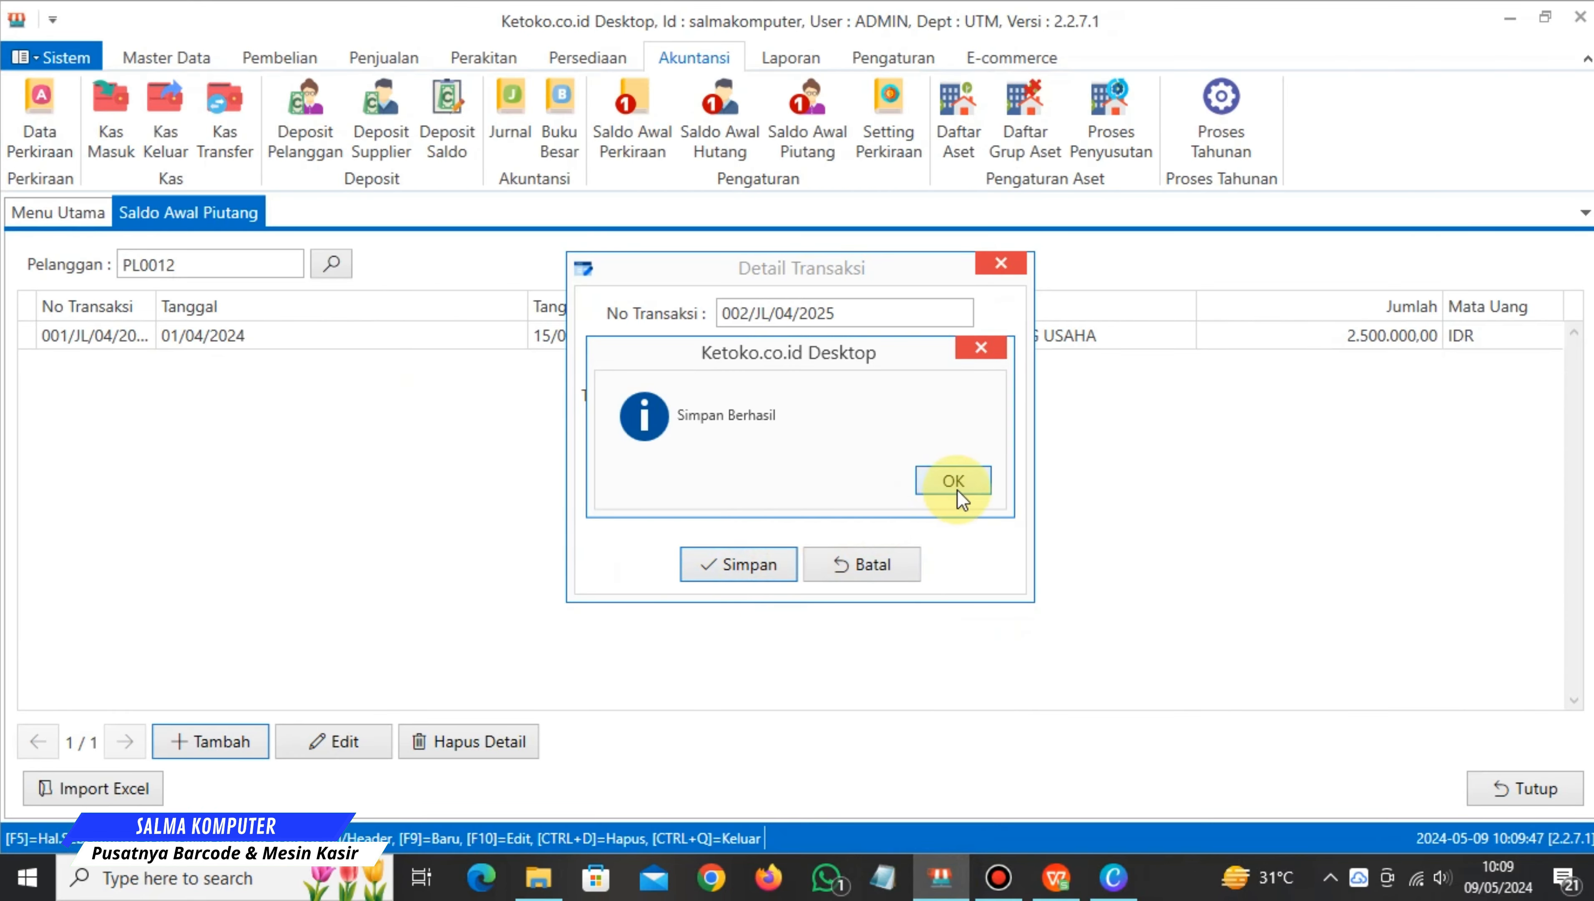
pyautogui.click(957, 491)
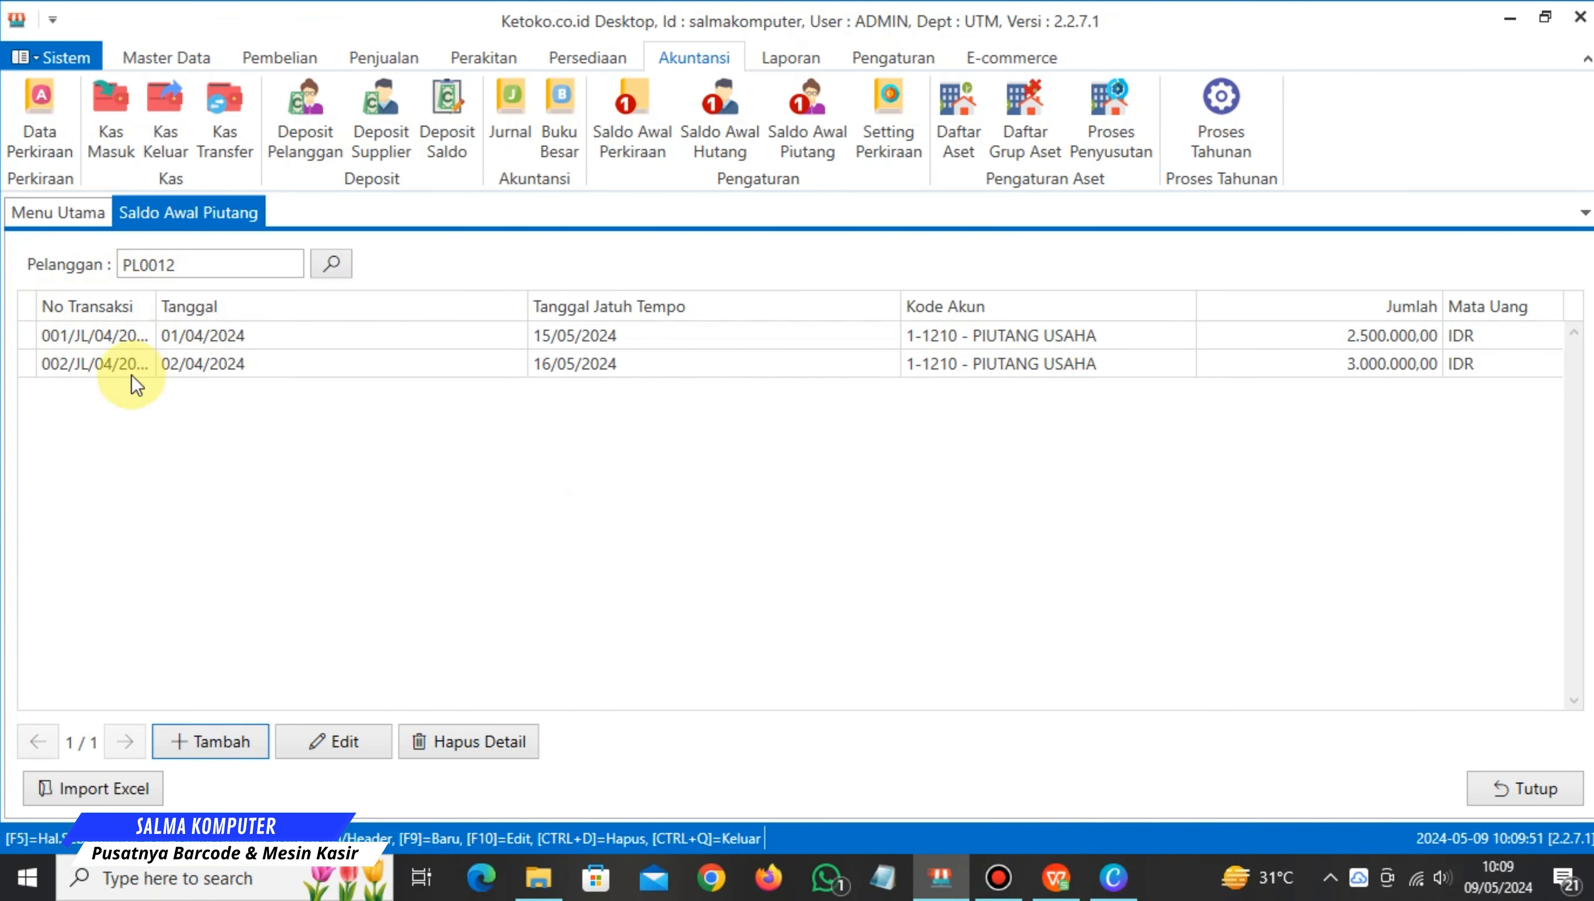
# Change the customer to PT. Giat Putra Mandiri, searching with the name copied from cell A9 of the Manual sheet.
pyautogui.click(331, 263)
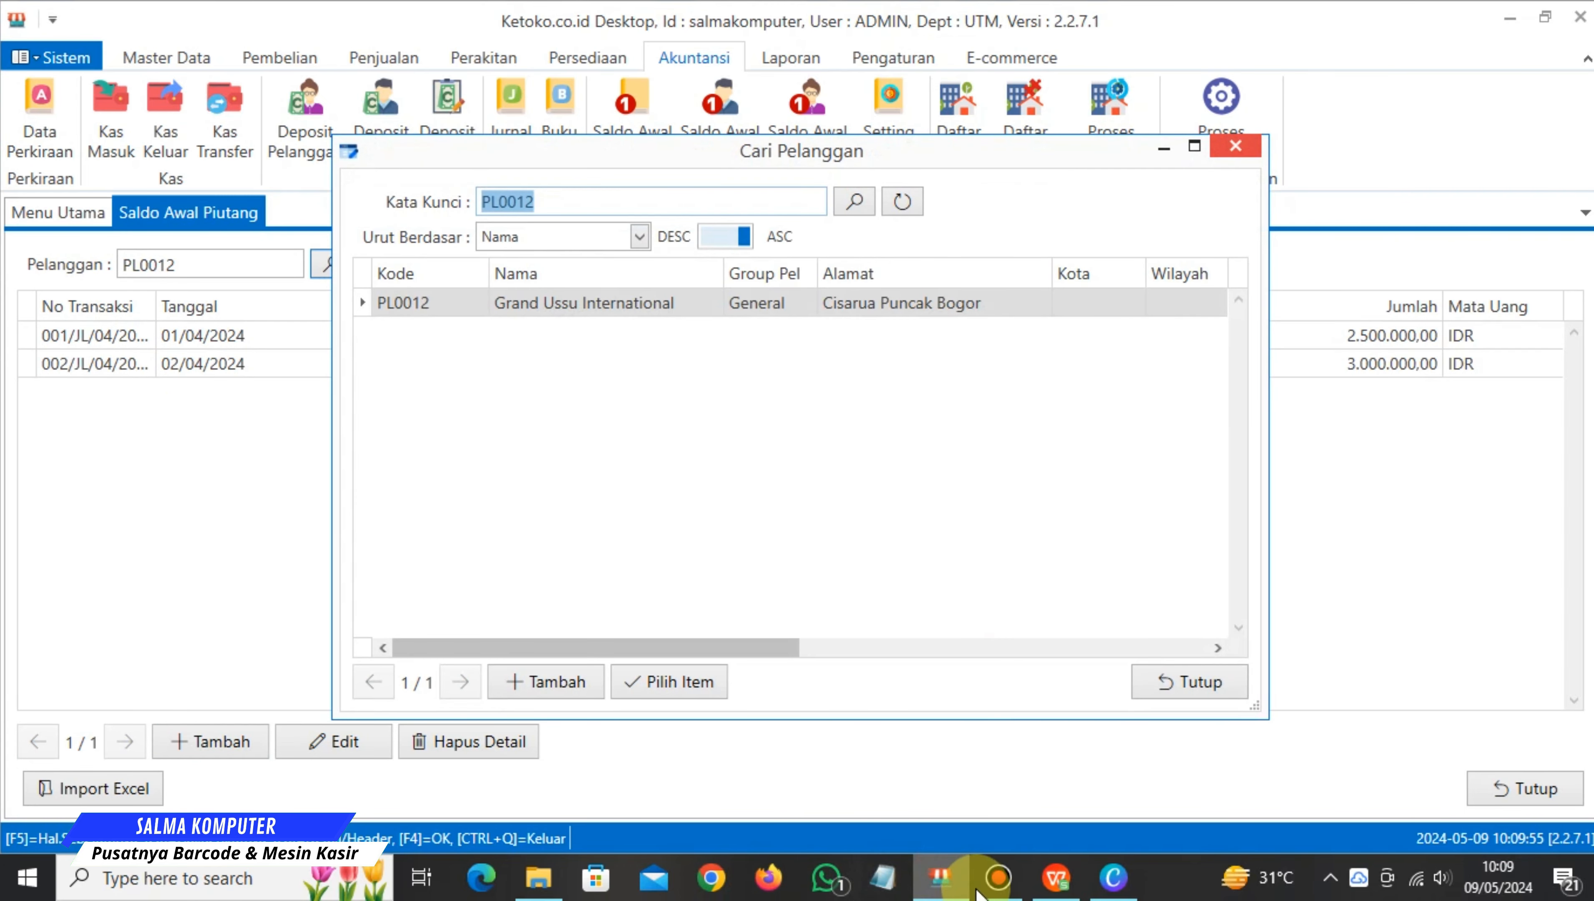
pyautogui.click(1056, 877)
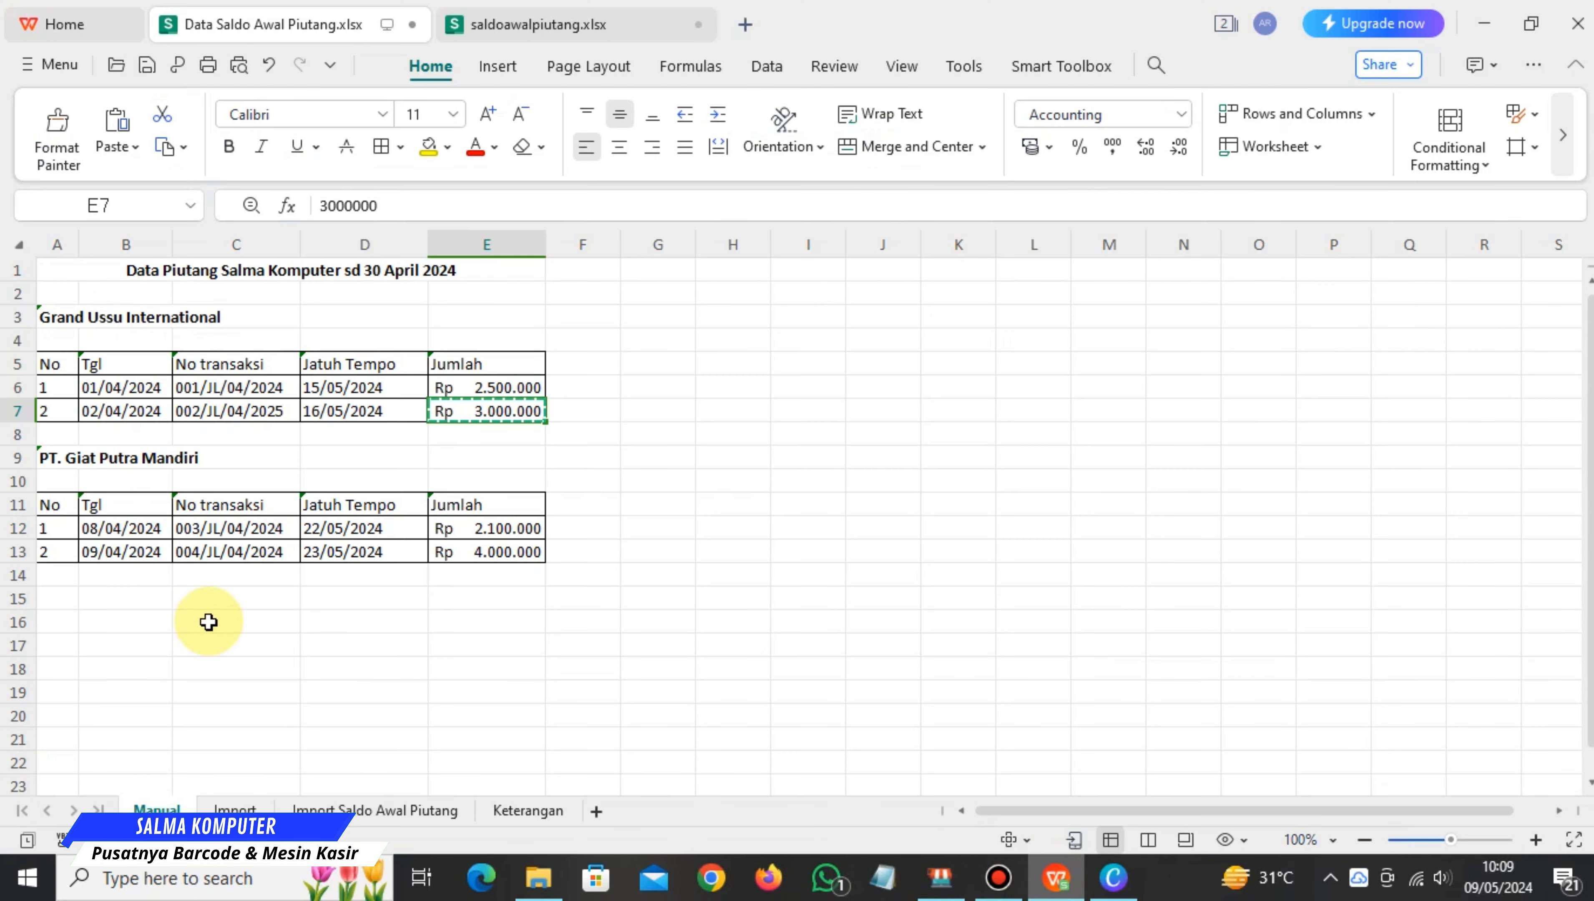
pyautogui.click(56, 458)
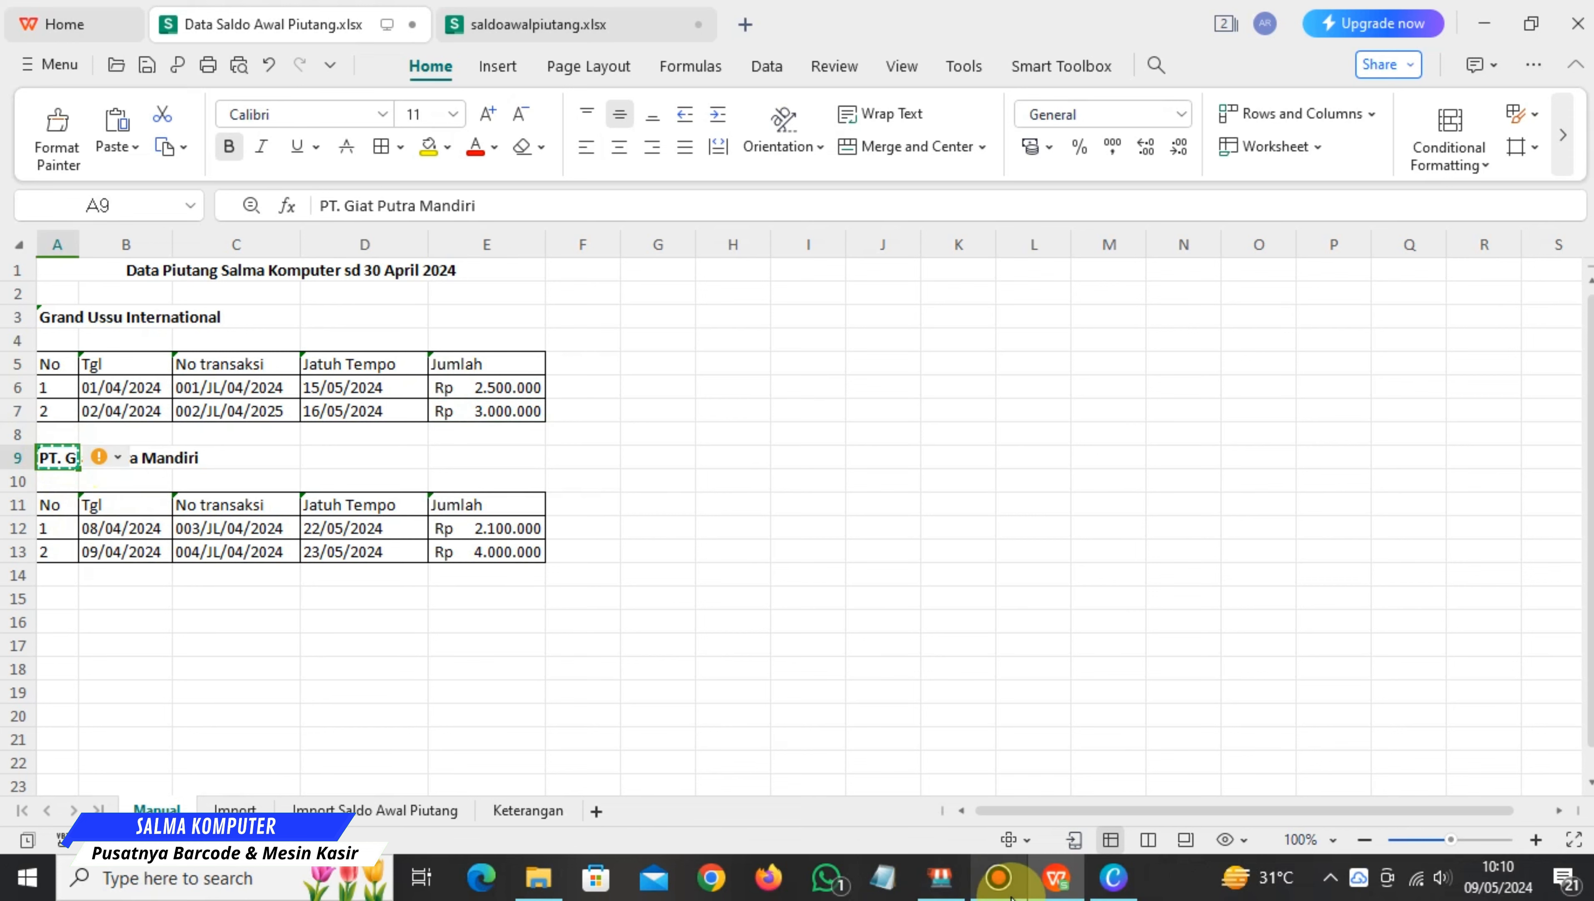
pyautogui.click(942, 877)
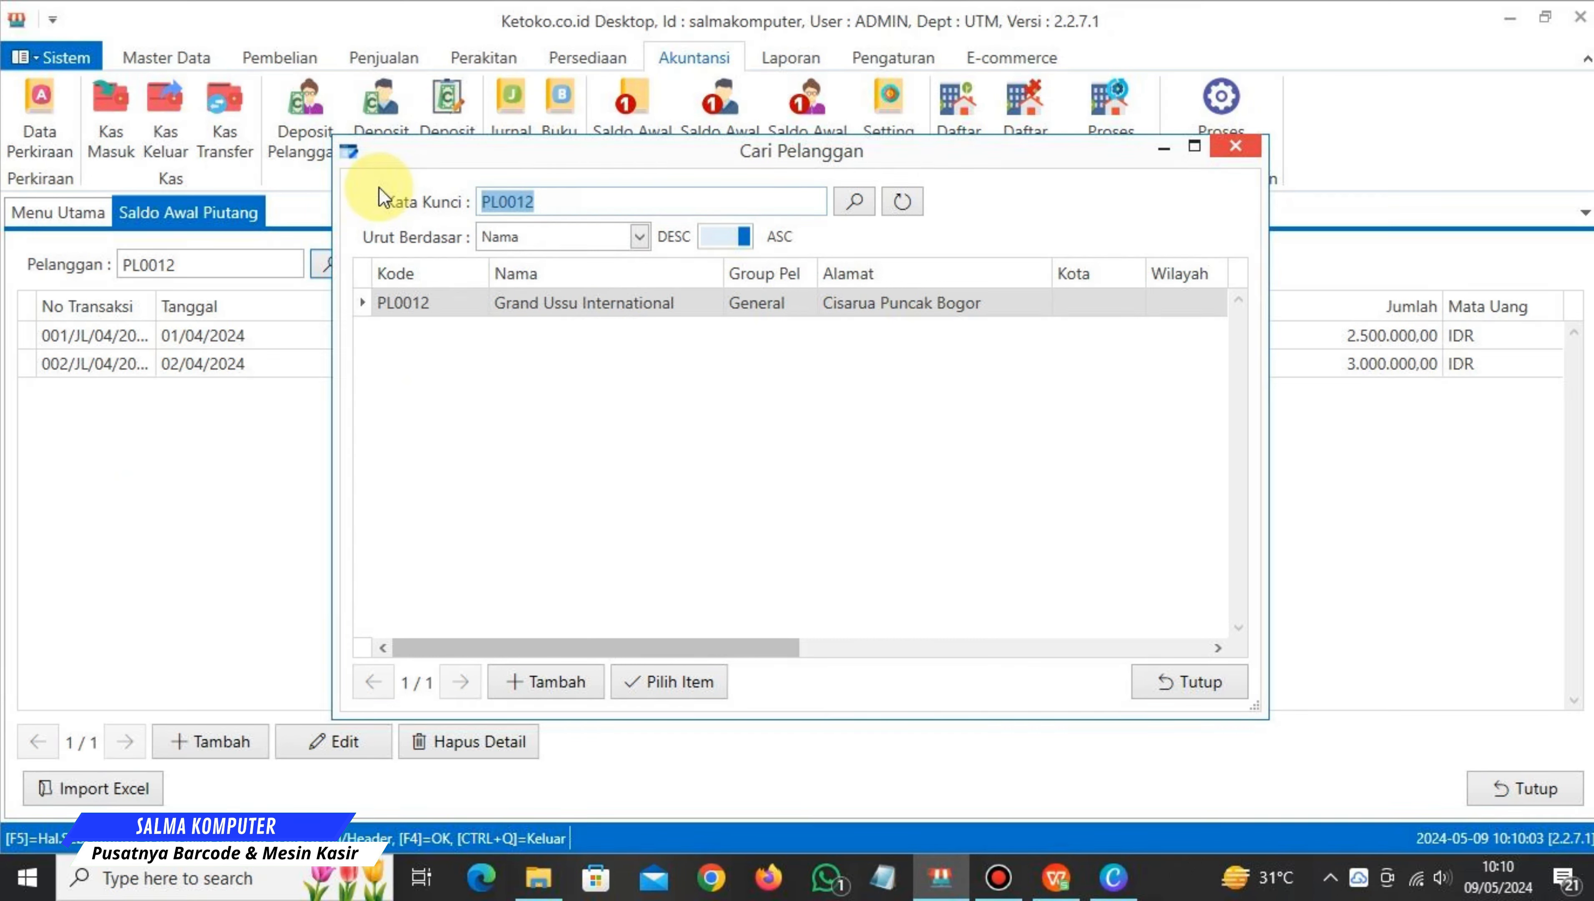
pyautogui.hotkey('ctrl', 'v')
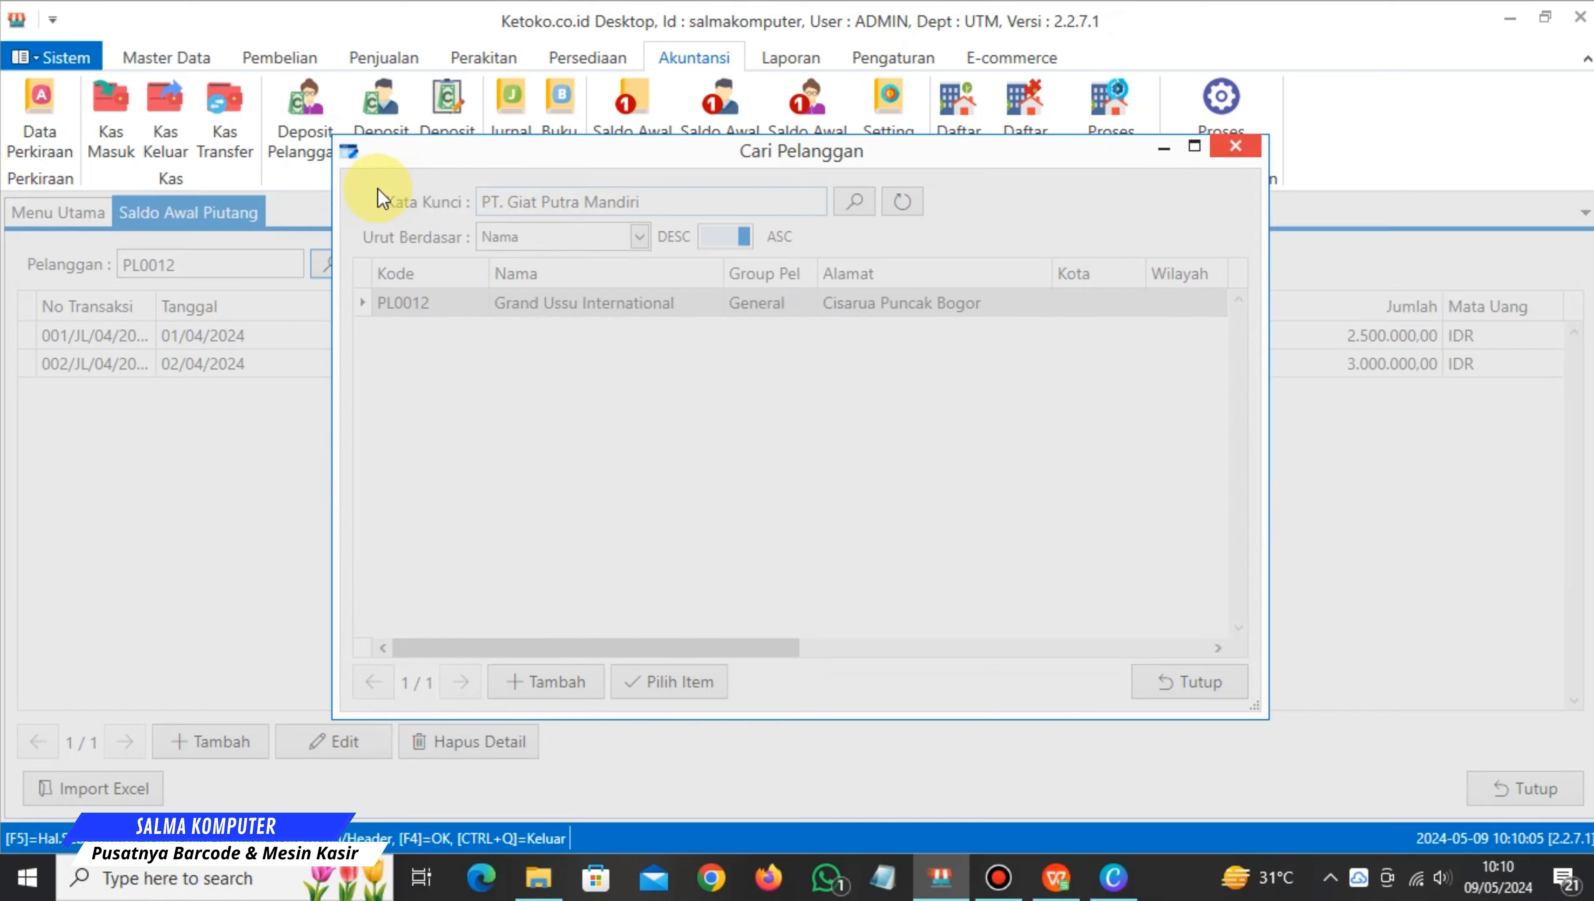
pyautogui.click(498, 305)
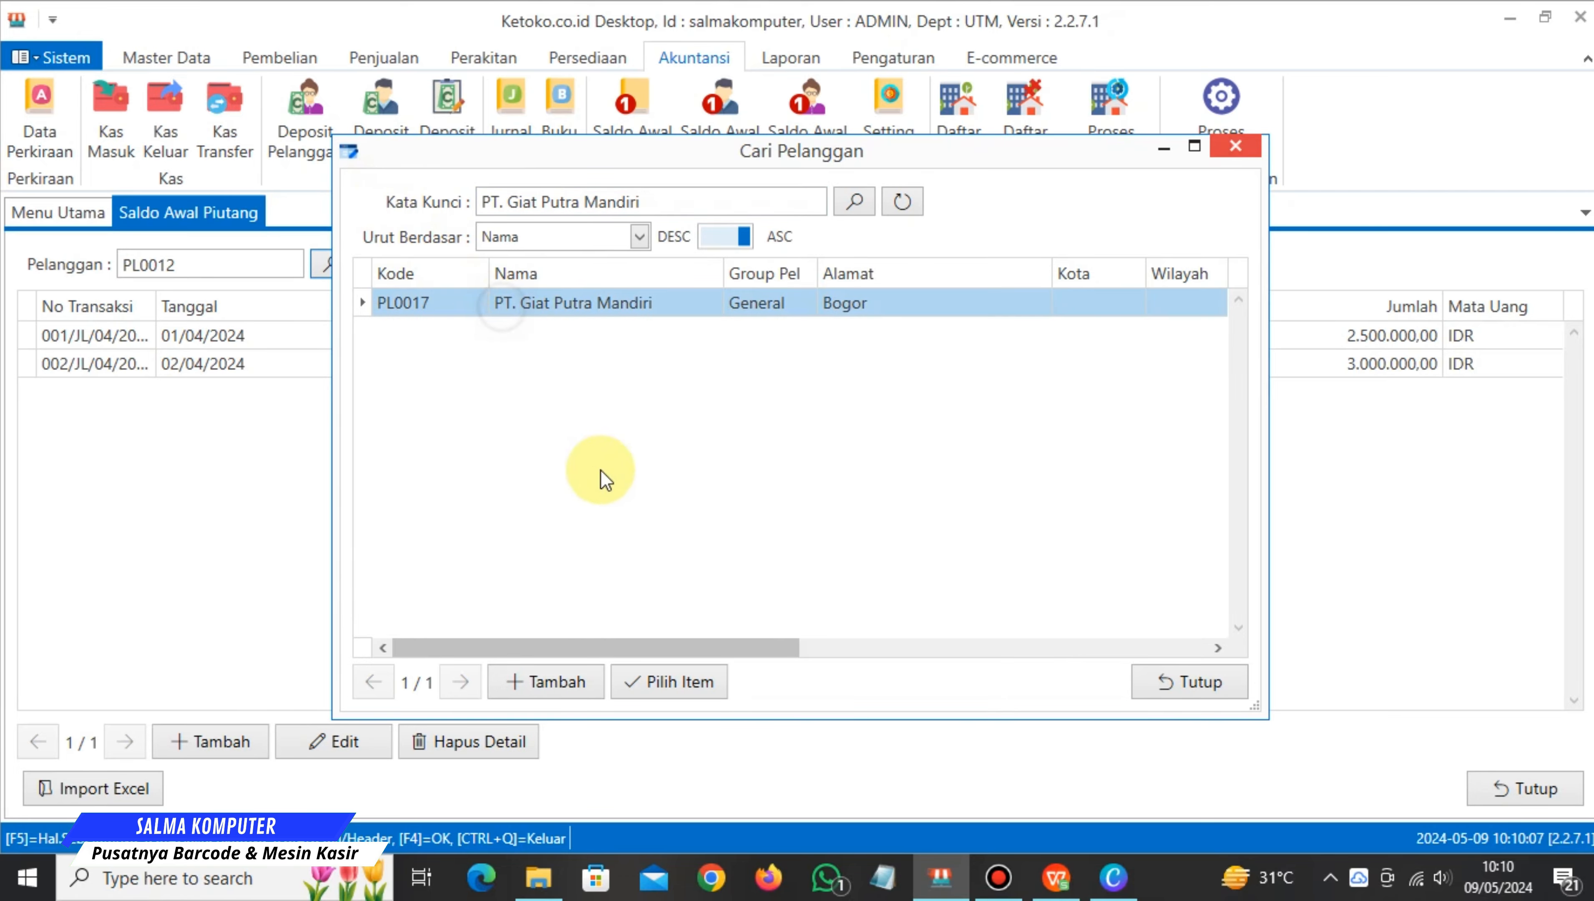
pyautogui.click(660, 683)
# Add a transaction detail for PT. Giat Putra Mandiri with No Transaksi 003/JL/04/2024, copied from cell C12 of the Manual sheet.
pyautogui.click(228, 743)
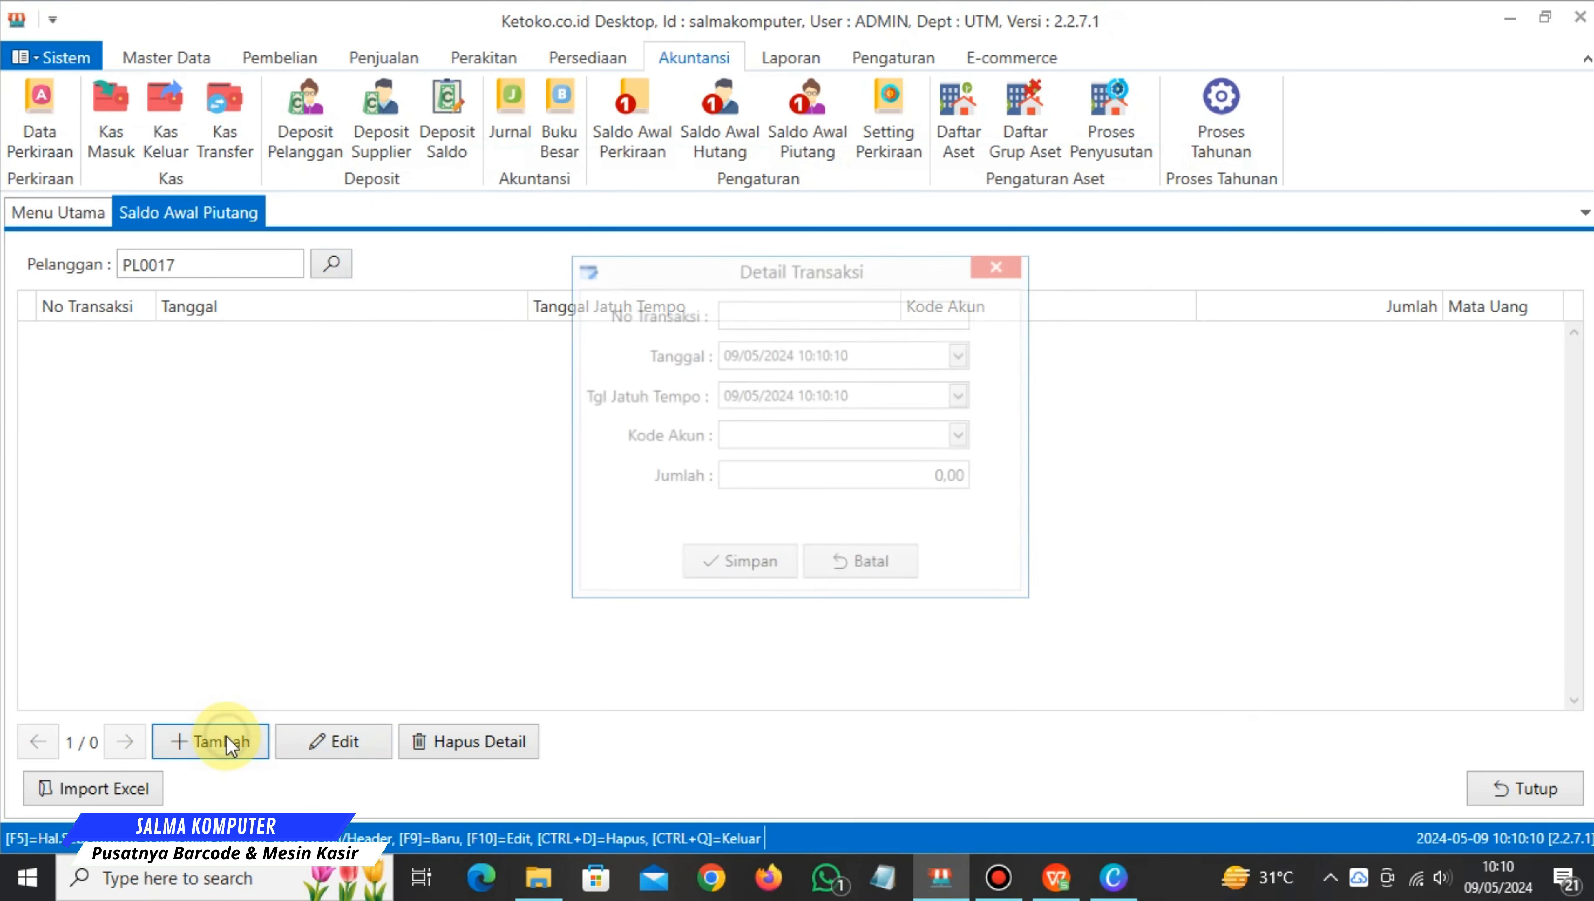
pyautogui.click(1031, 859)
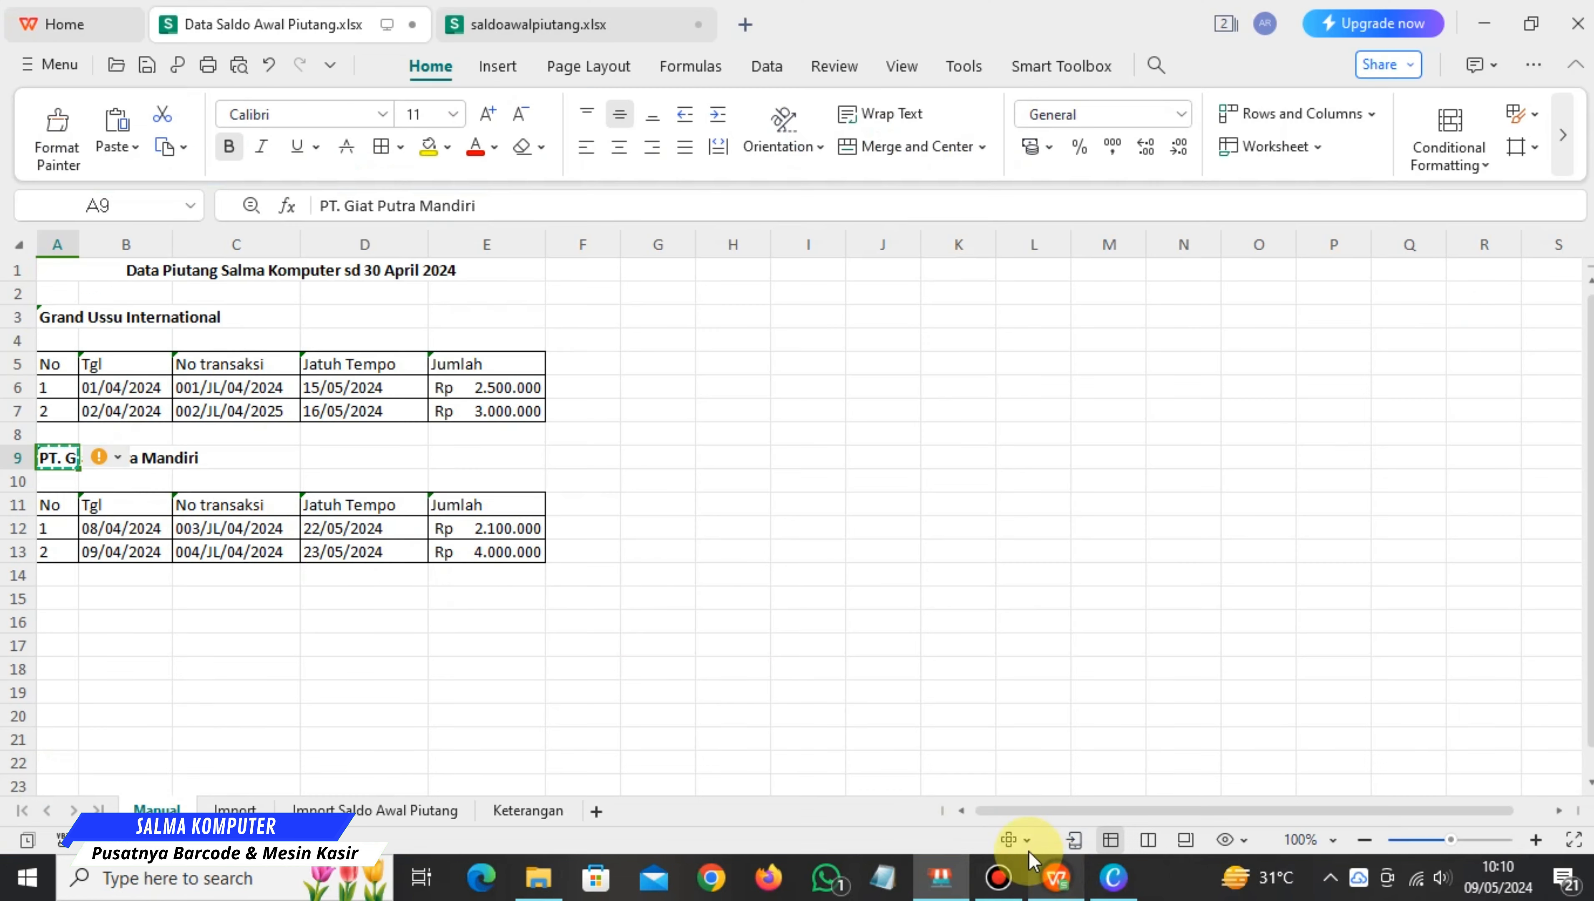
pyautogui.click(220, 532)
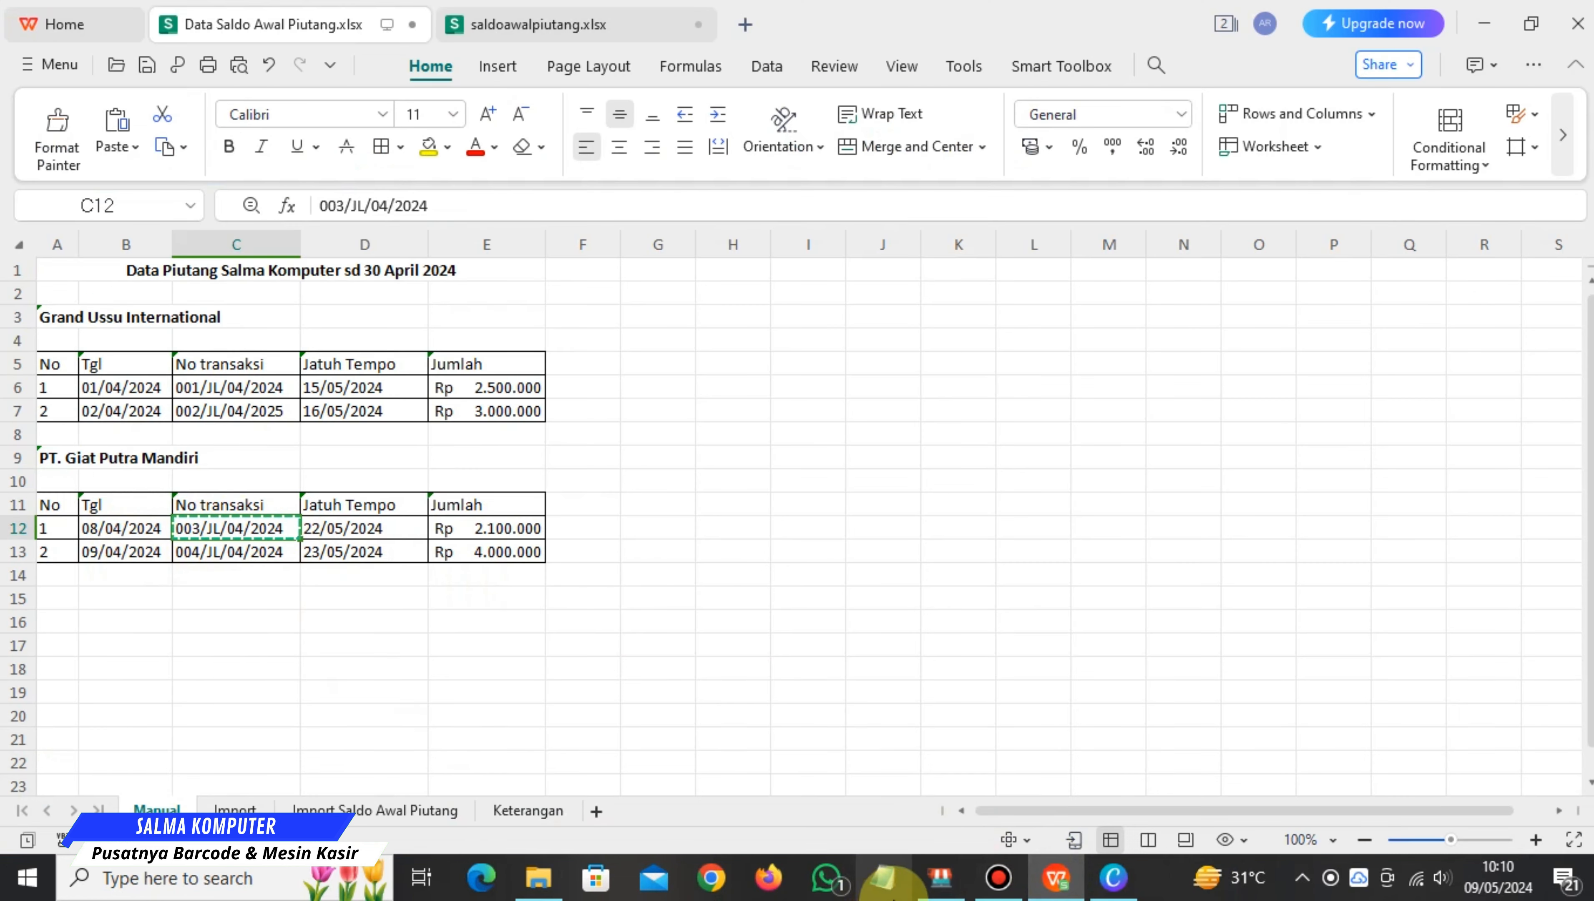
pyautogui.hotkey('ctrl', 'c')
pyautogui.click(944, 877)
pyautogui.click(743, 325)
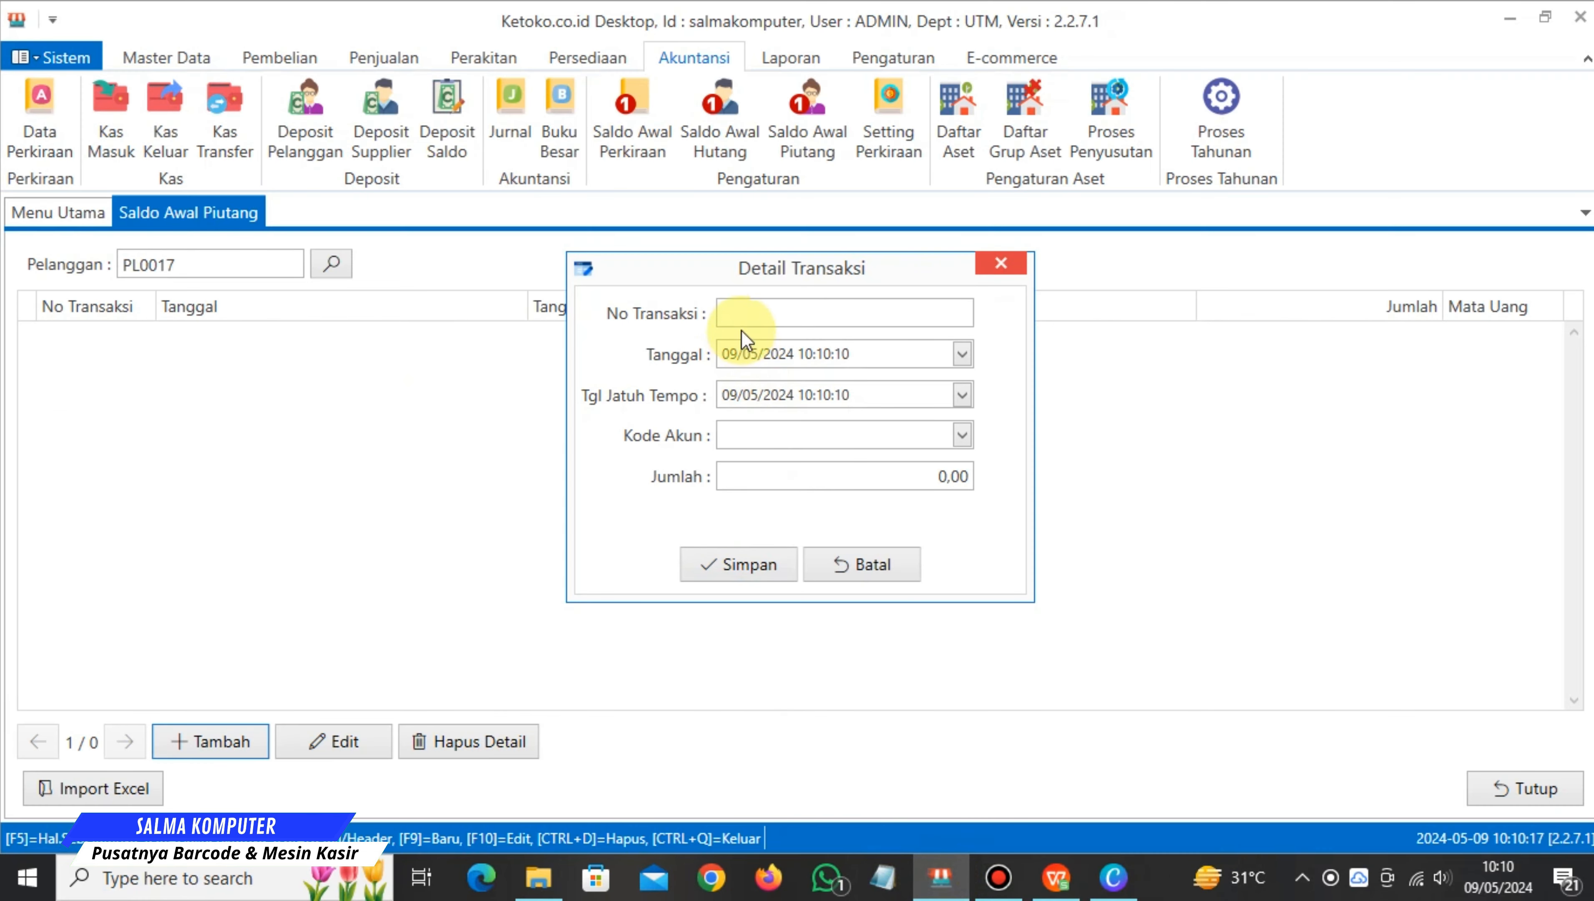
pyautogui.hotkey('ctrl', 'v')
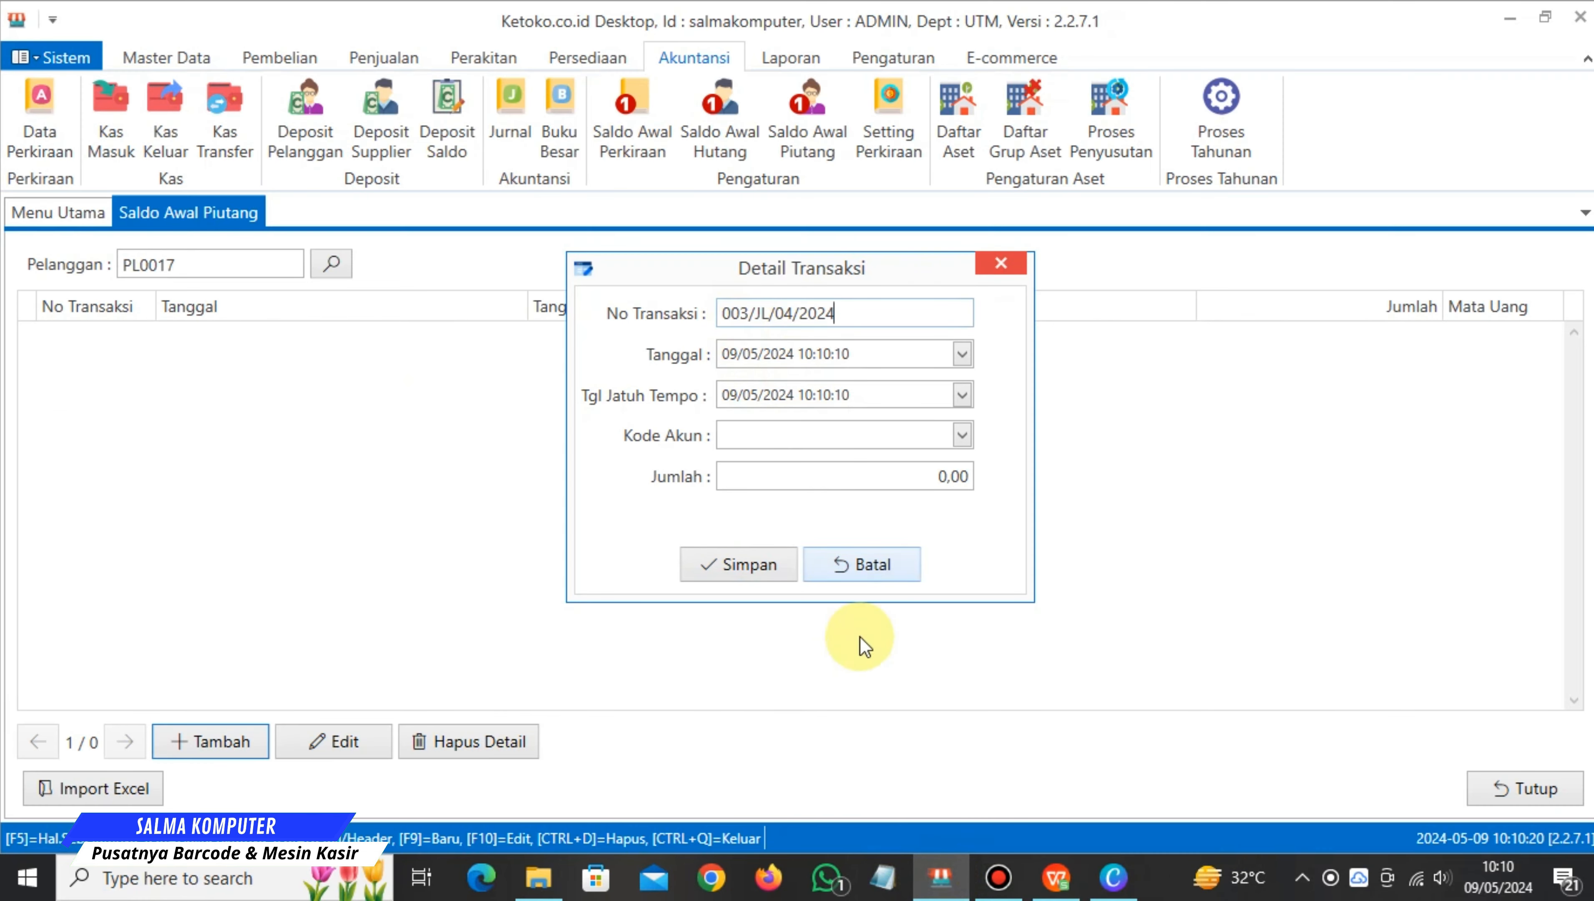
# Check invoice 003/JL/04/2024's dates in the workbook, and set Tanggal to 08/04/2024 and Tgl Jatuh Tempo to 22/05/2024.
pyautogui.click(1056, 877)
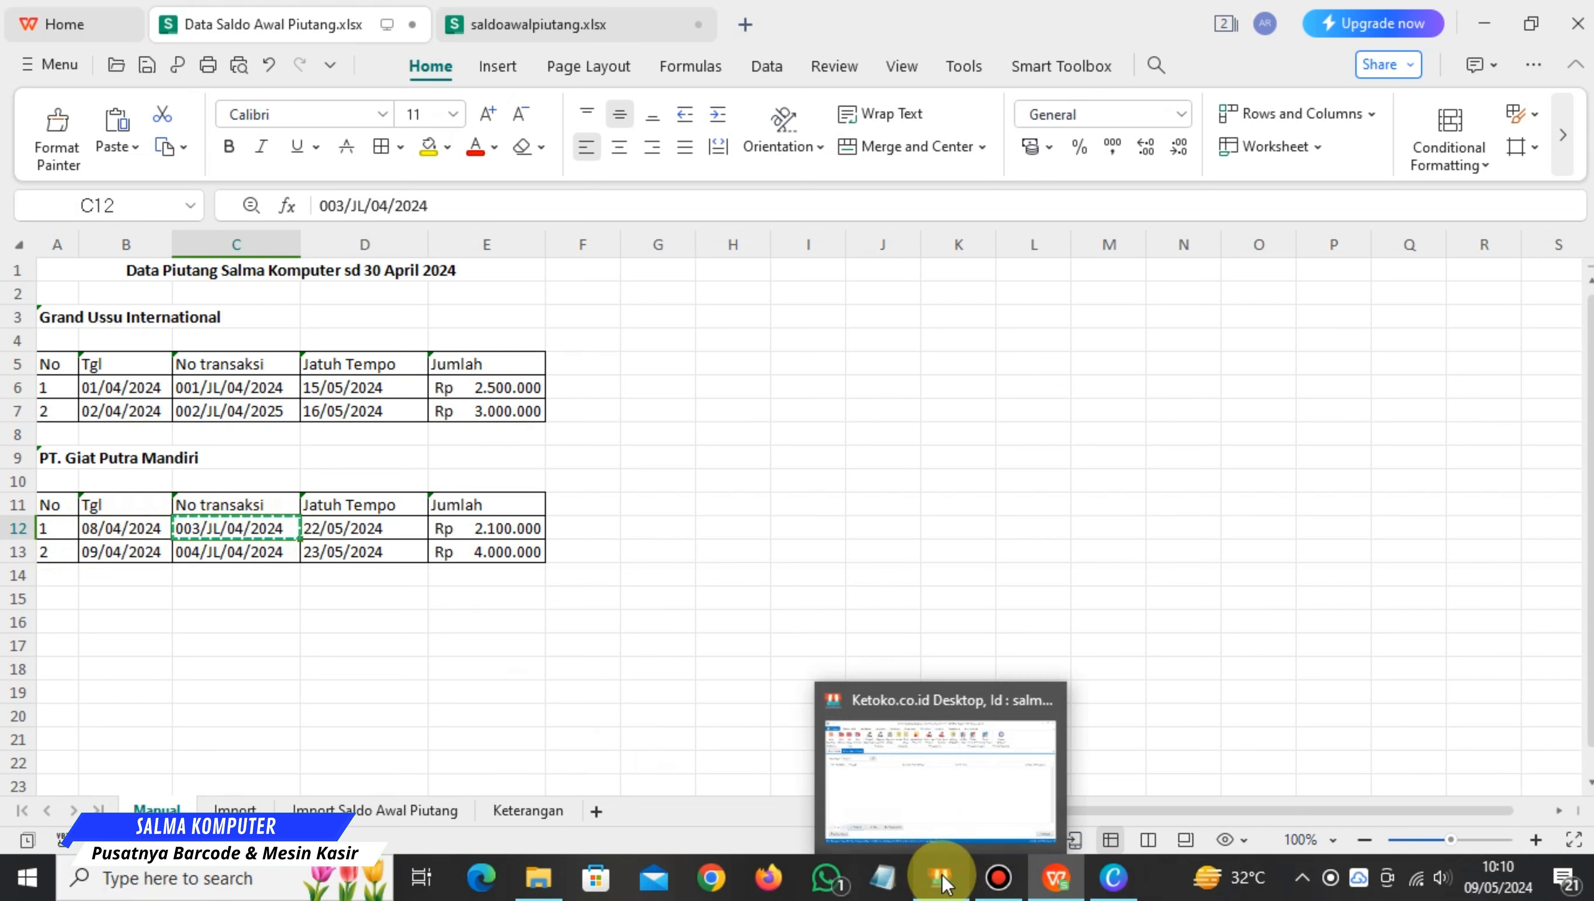
pyautogui.moveTo(943, 868)
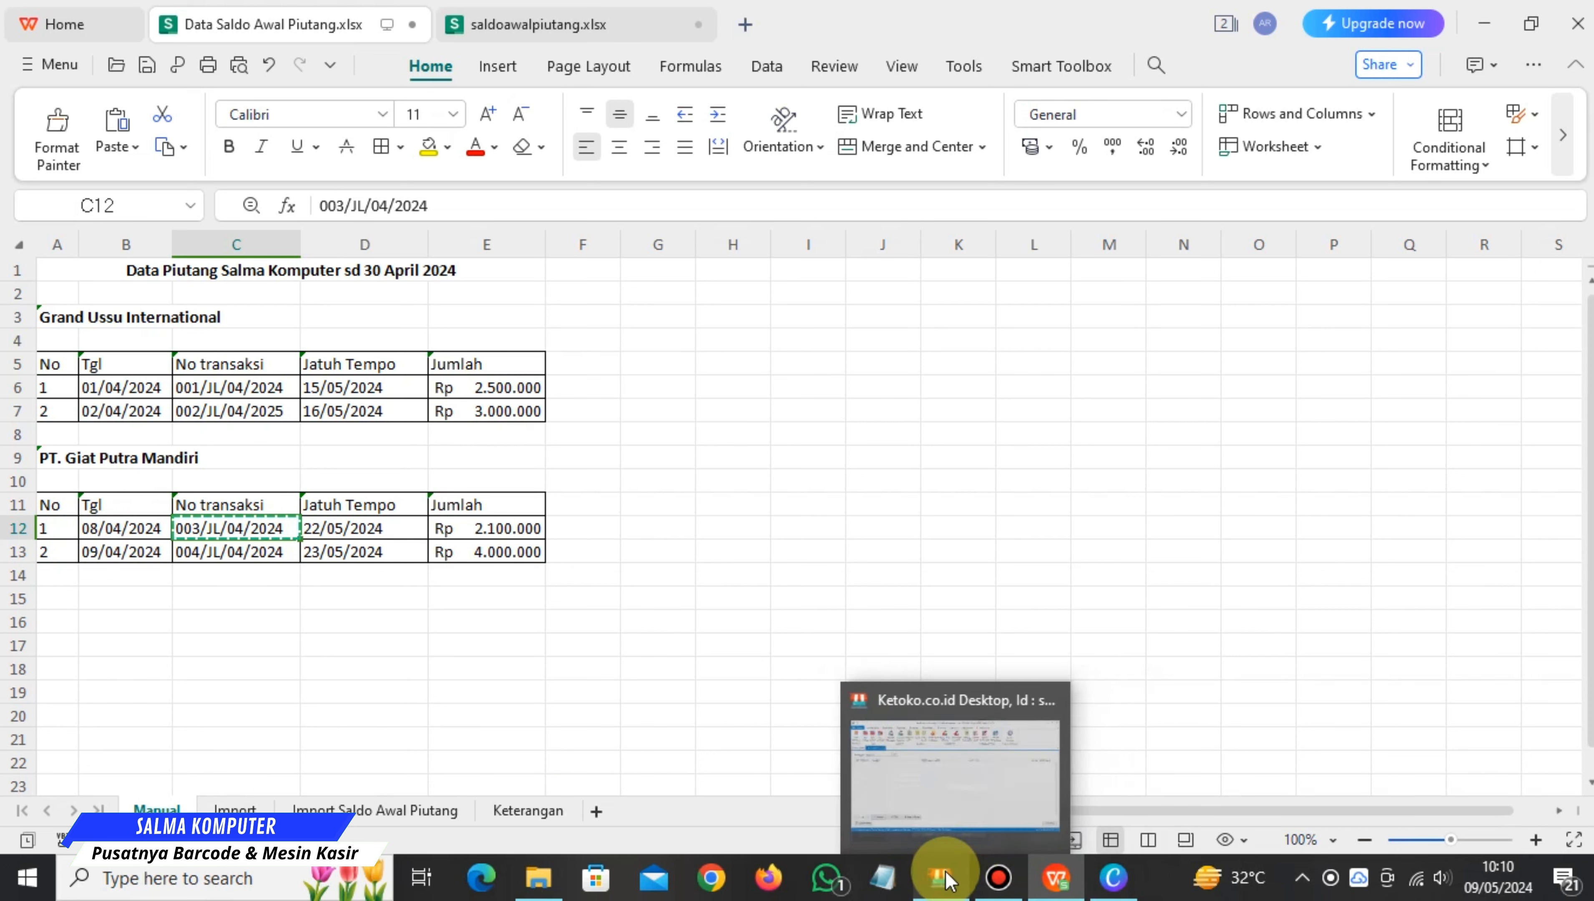
pyautogui.click(953, 797)
pyautogui.click(962, 354)
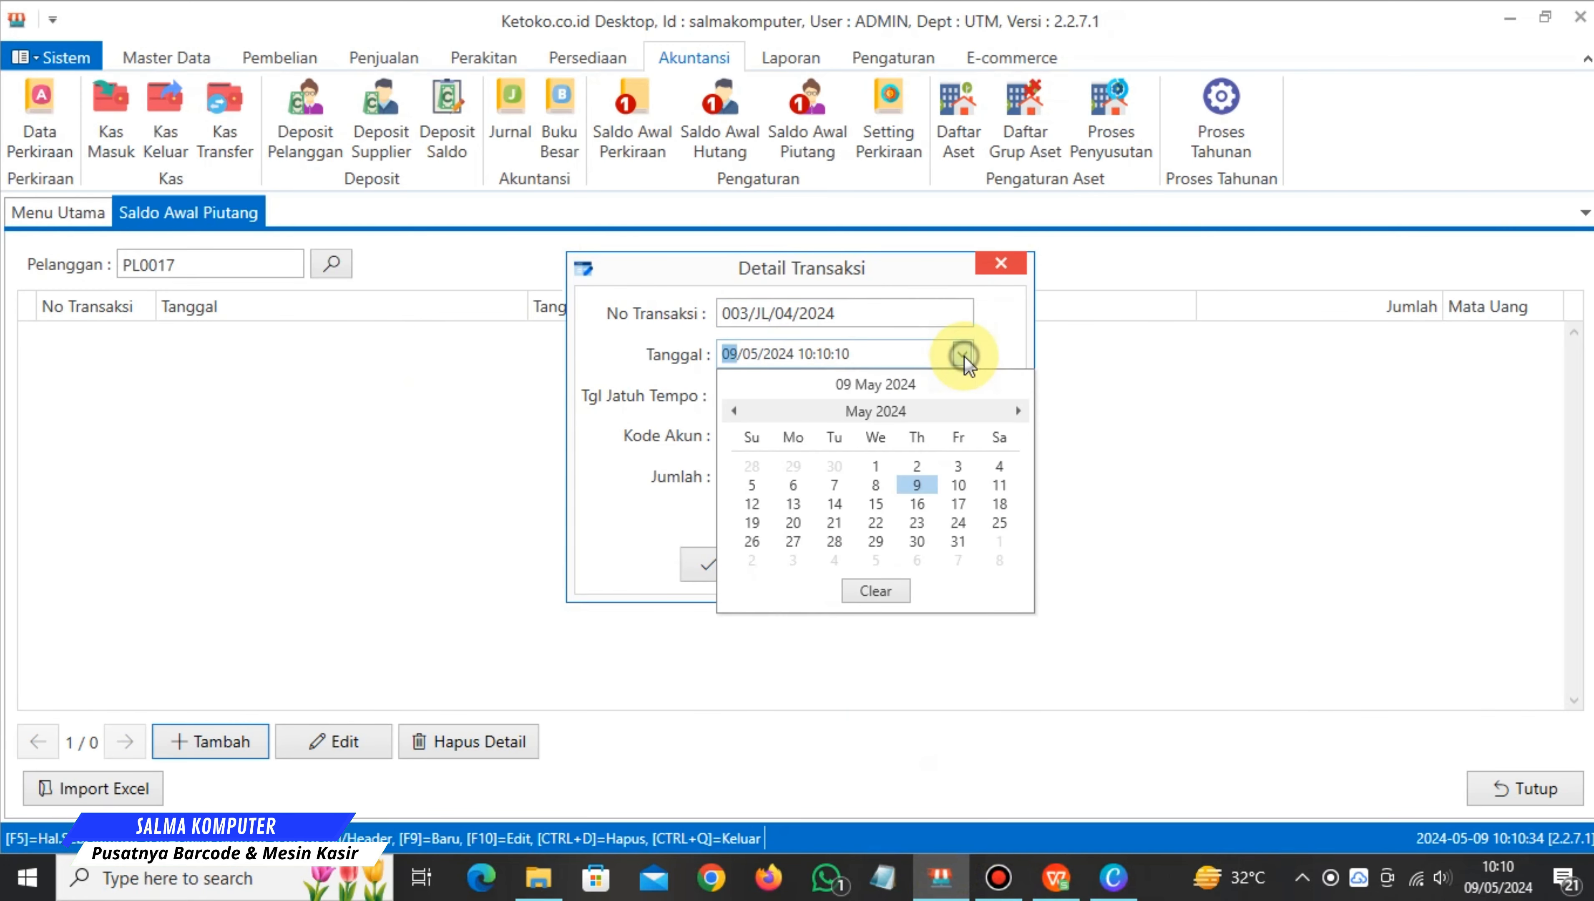
pyautogui.click(733, 411)
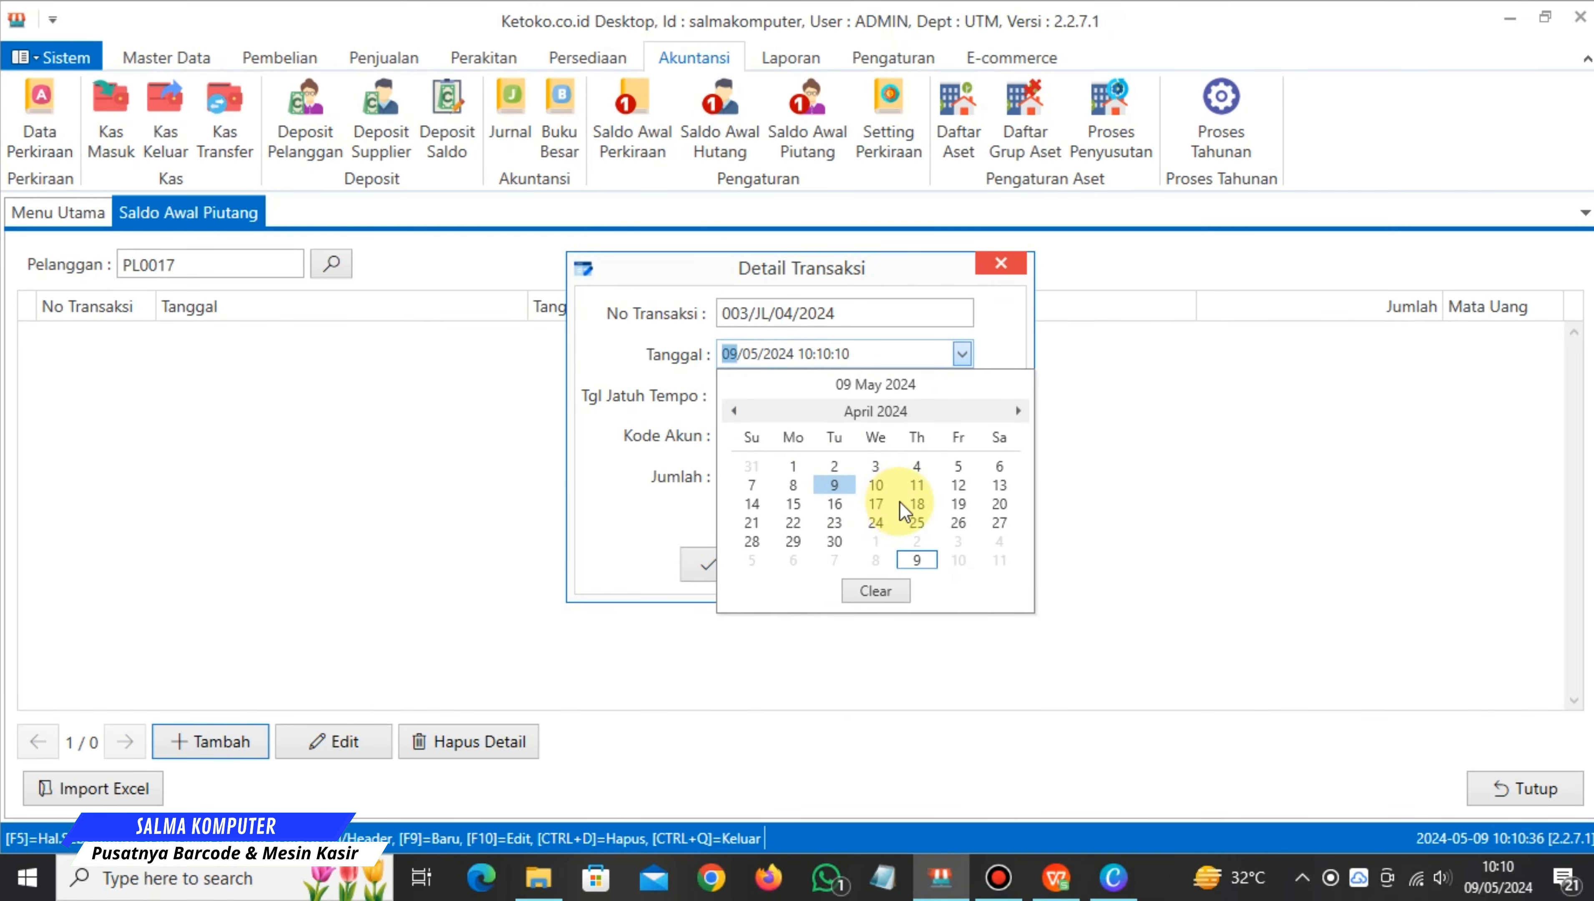
pyautogui.click(792, 485)
pyautogui.click(962, 395)
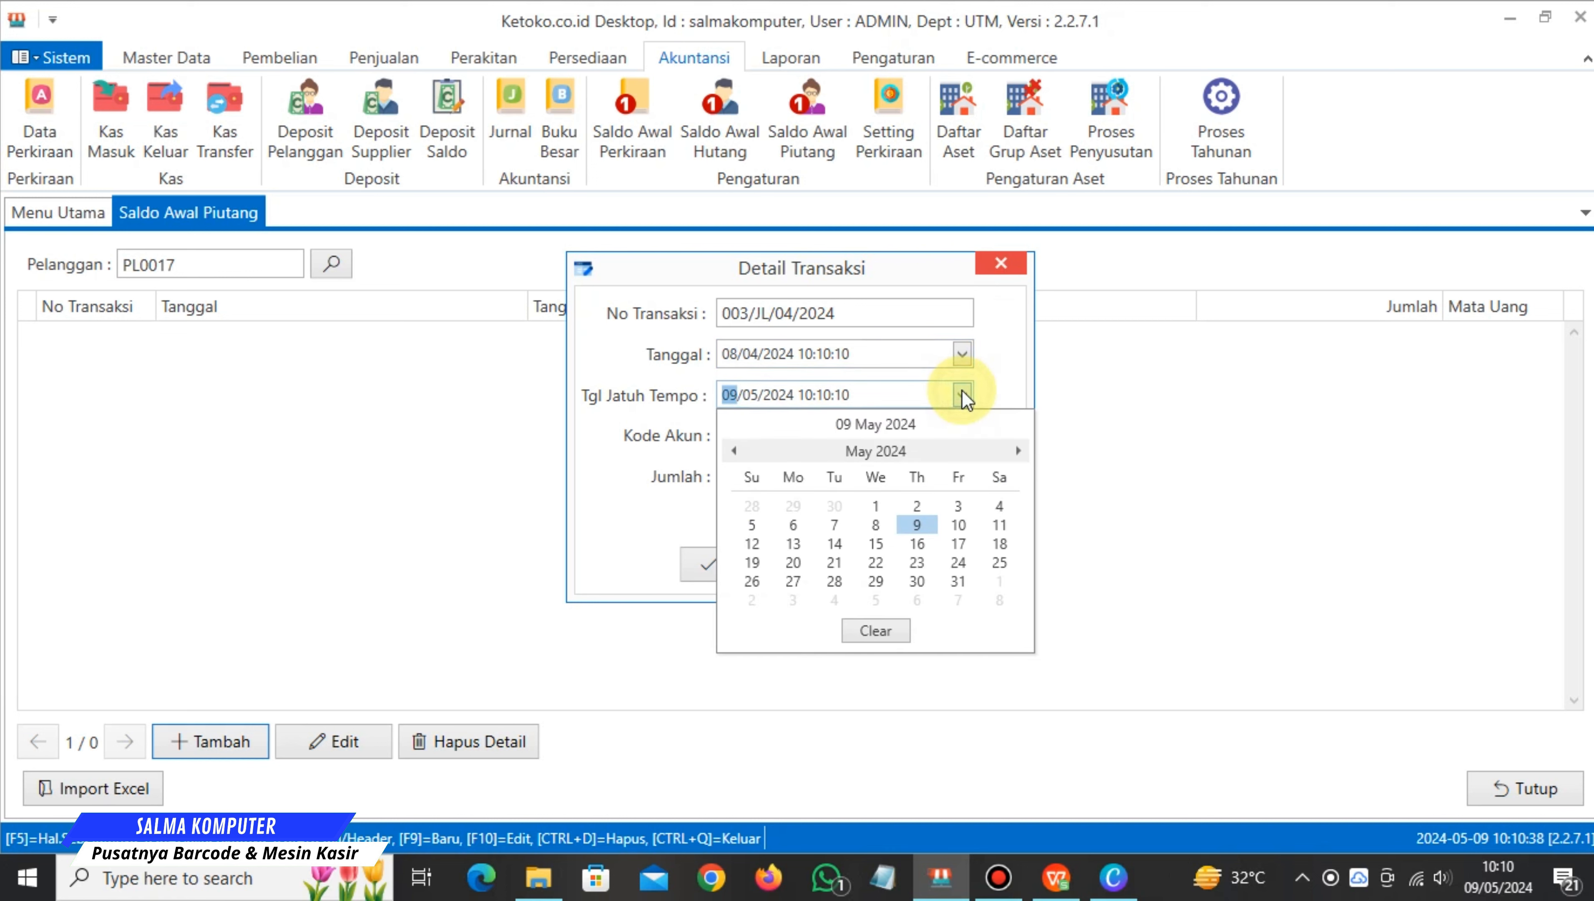
pyautogui.click(874, 563)
# Set Kode Akun of transaction 003/JL/04/2024 to 1-1210 - PIUTANG USAHA.
pyautogui.click(961, 438)
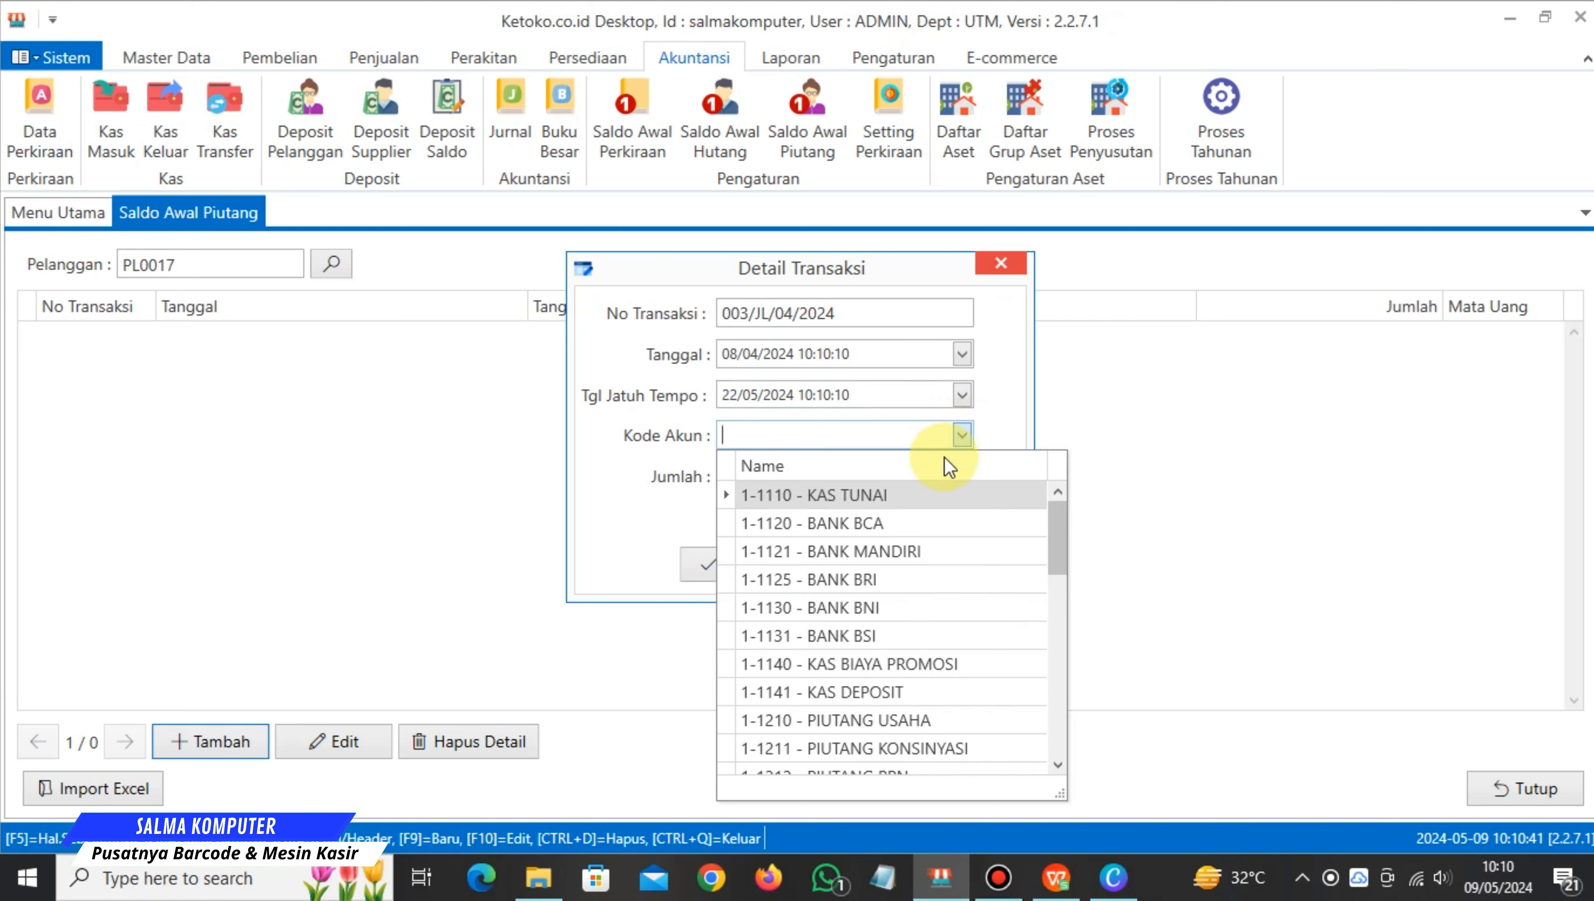
pyautogui.moveTo(1060, 539); pyautogui.dragTo(1060, 563)
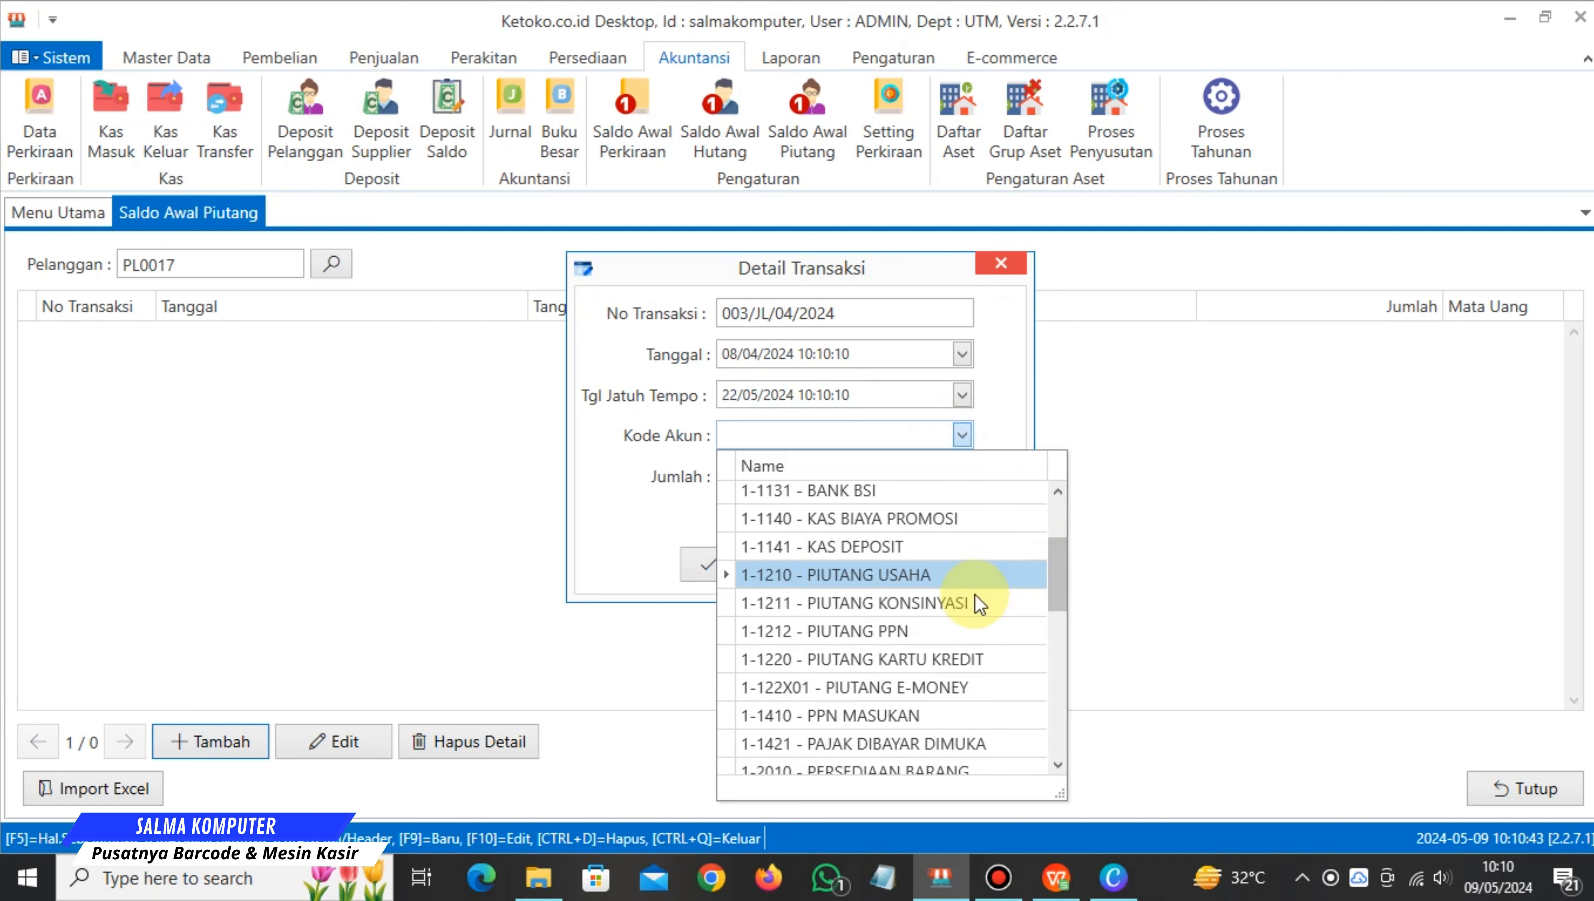
pyautogui.click(915, 570)
# Set Jumlah of transaction 003/JL/04/2024 to 2.100.000,00, copied from cell E12 of the Manual sheet, and save the detail.
pyautogui.click(919, 484)
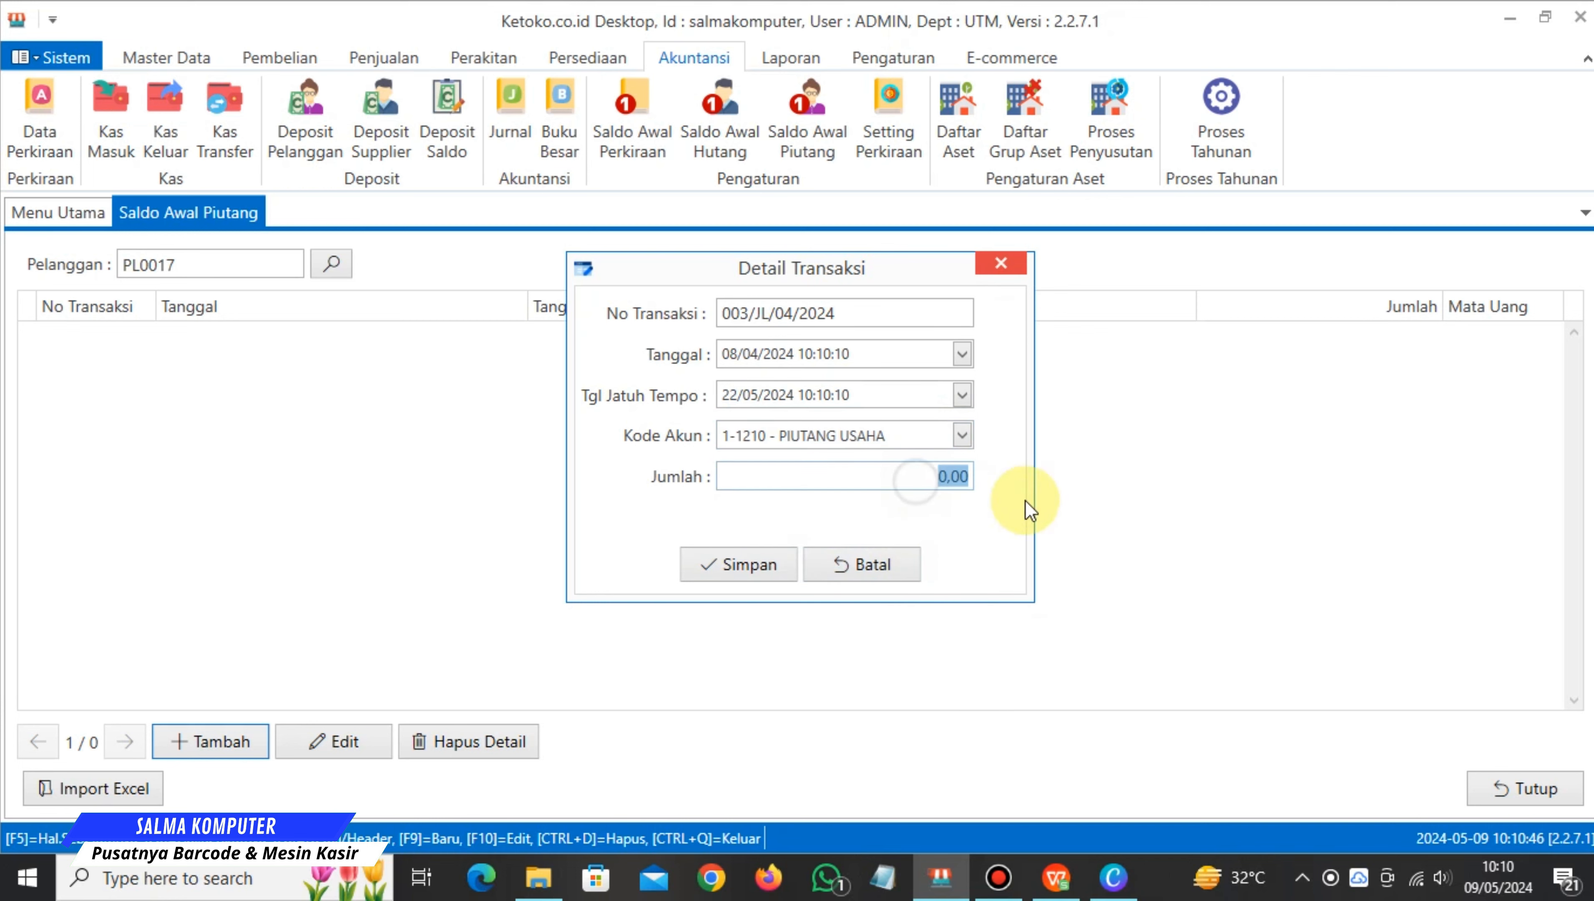
pyautogui.click(1057, 877)
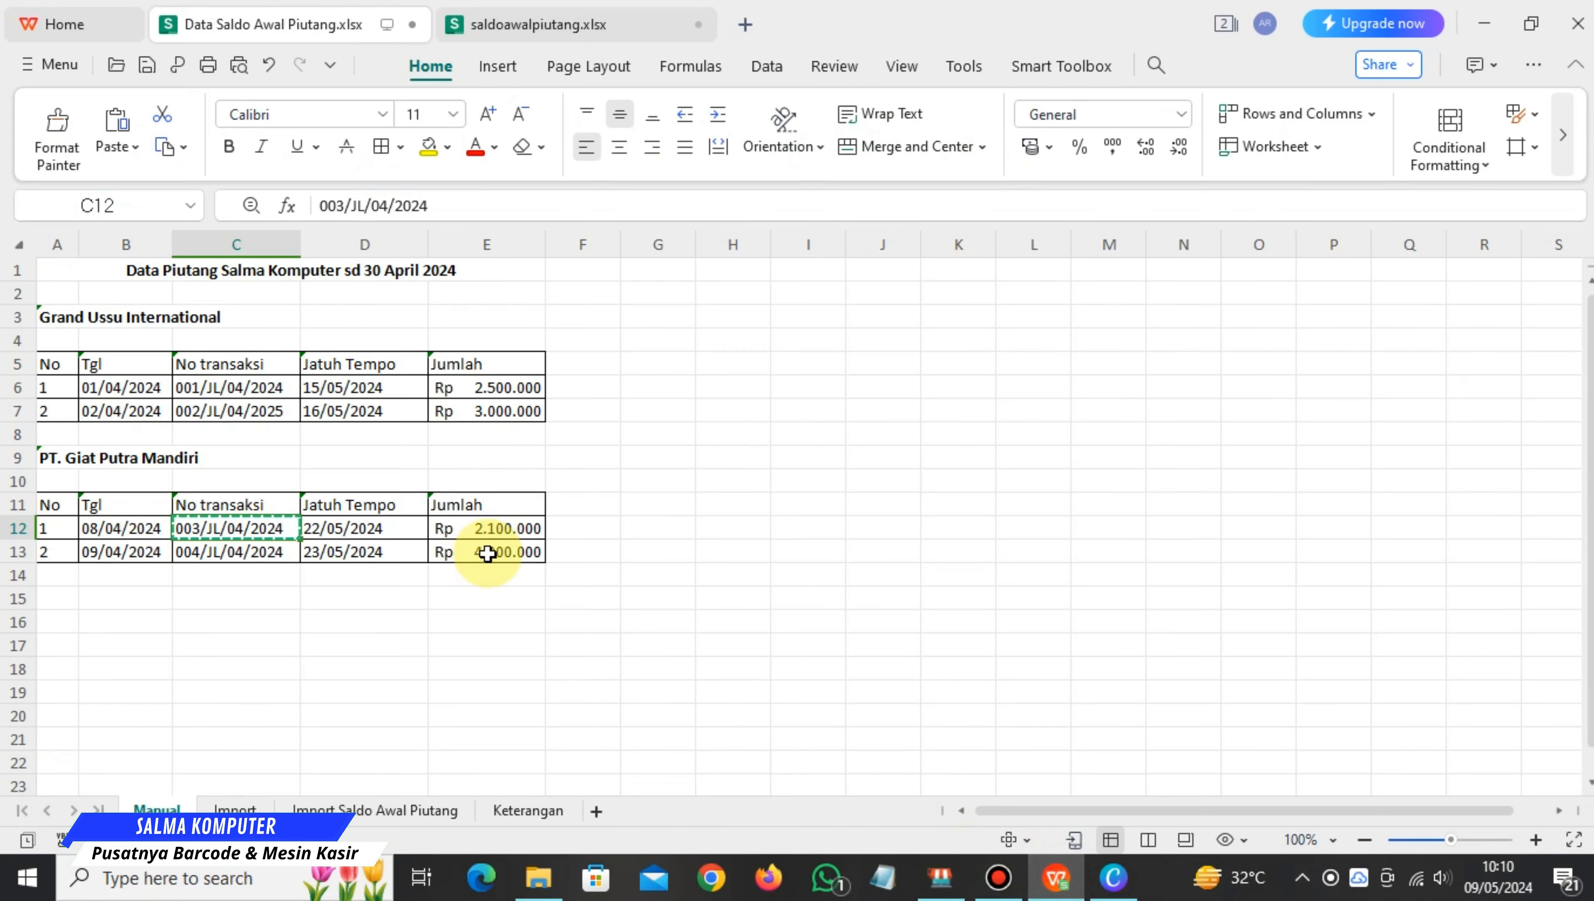
pyautogui.click(508, 532)
pyautogui.hotkey('ctrl', 'c')
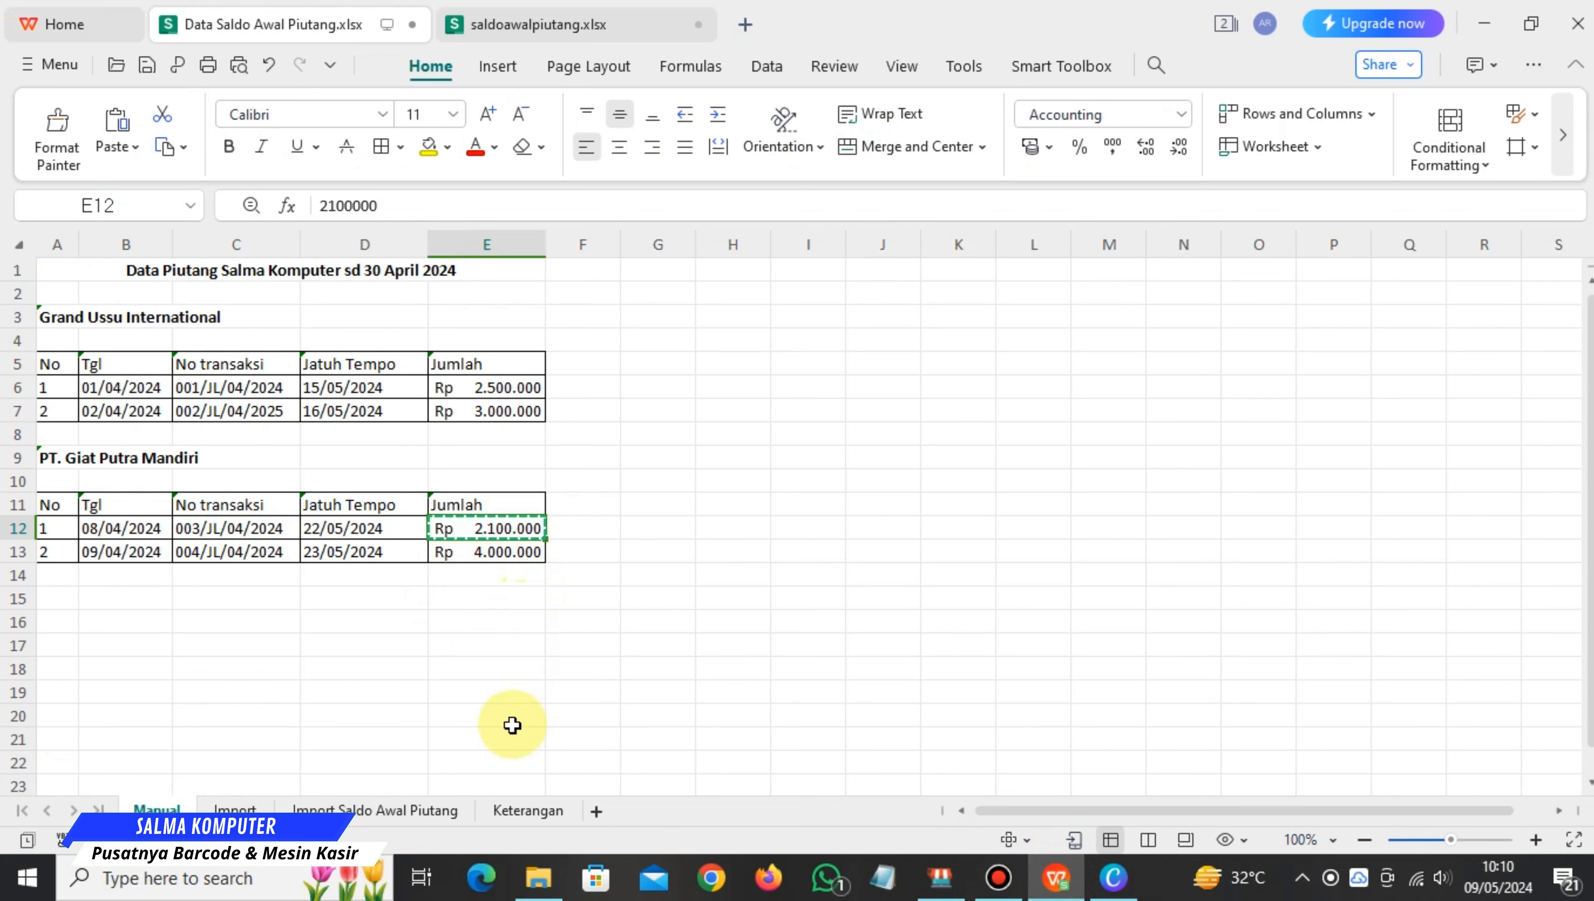
pyautogui.click(938, 877)
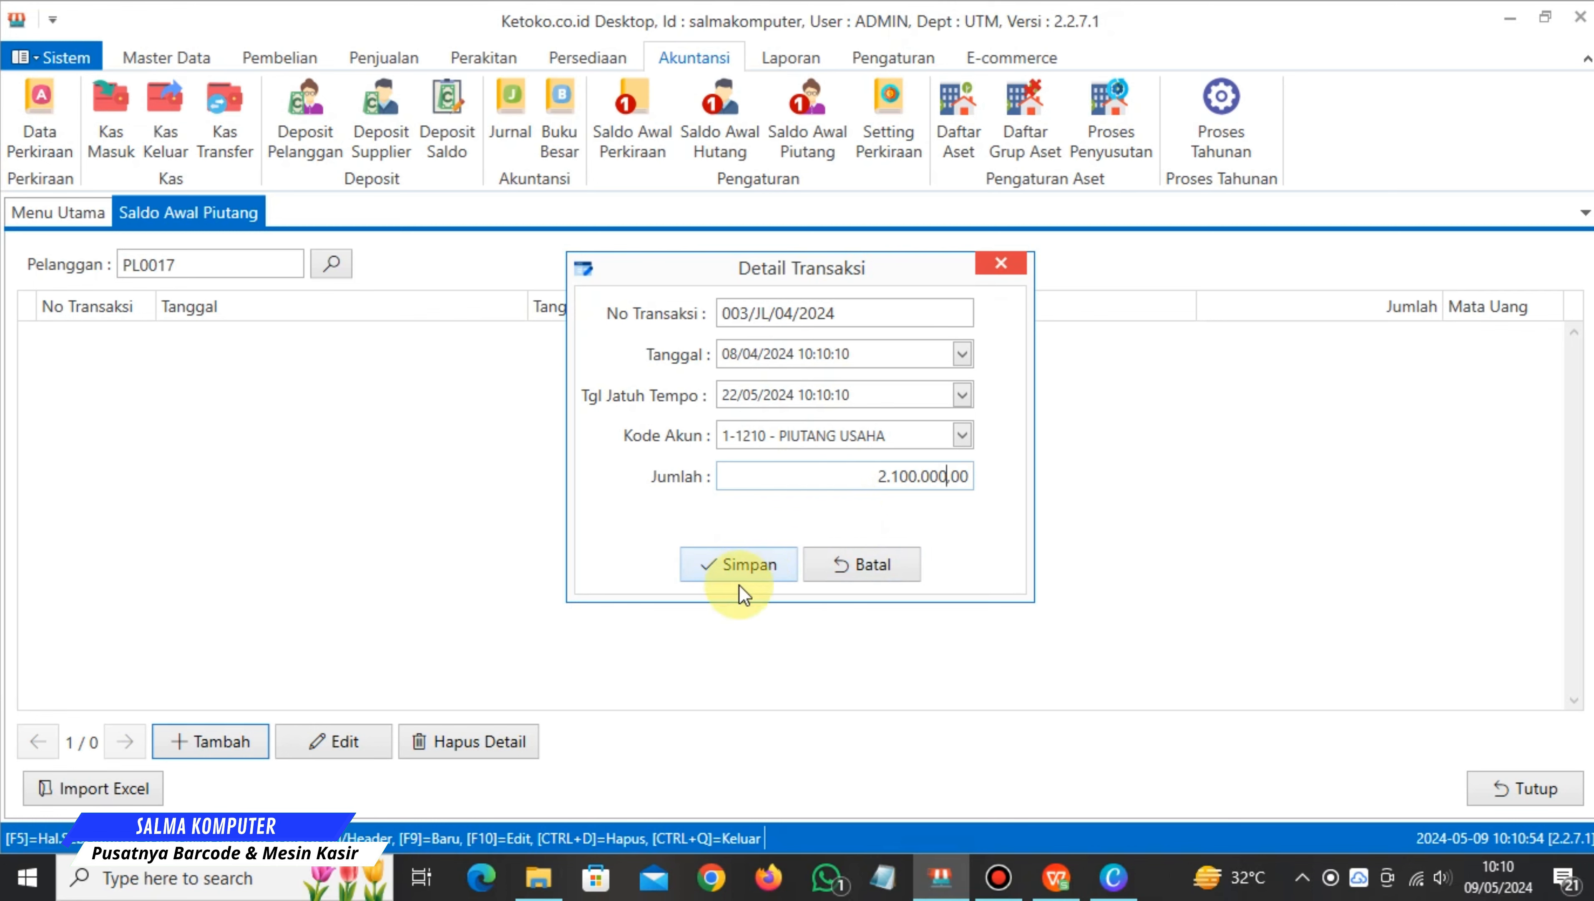
pyautogui.click(756, 560)
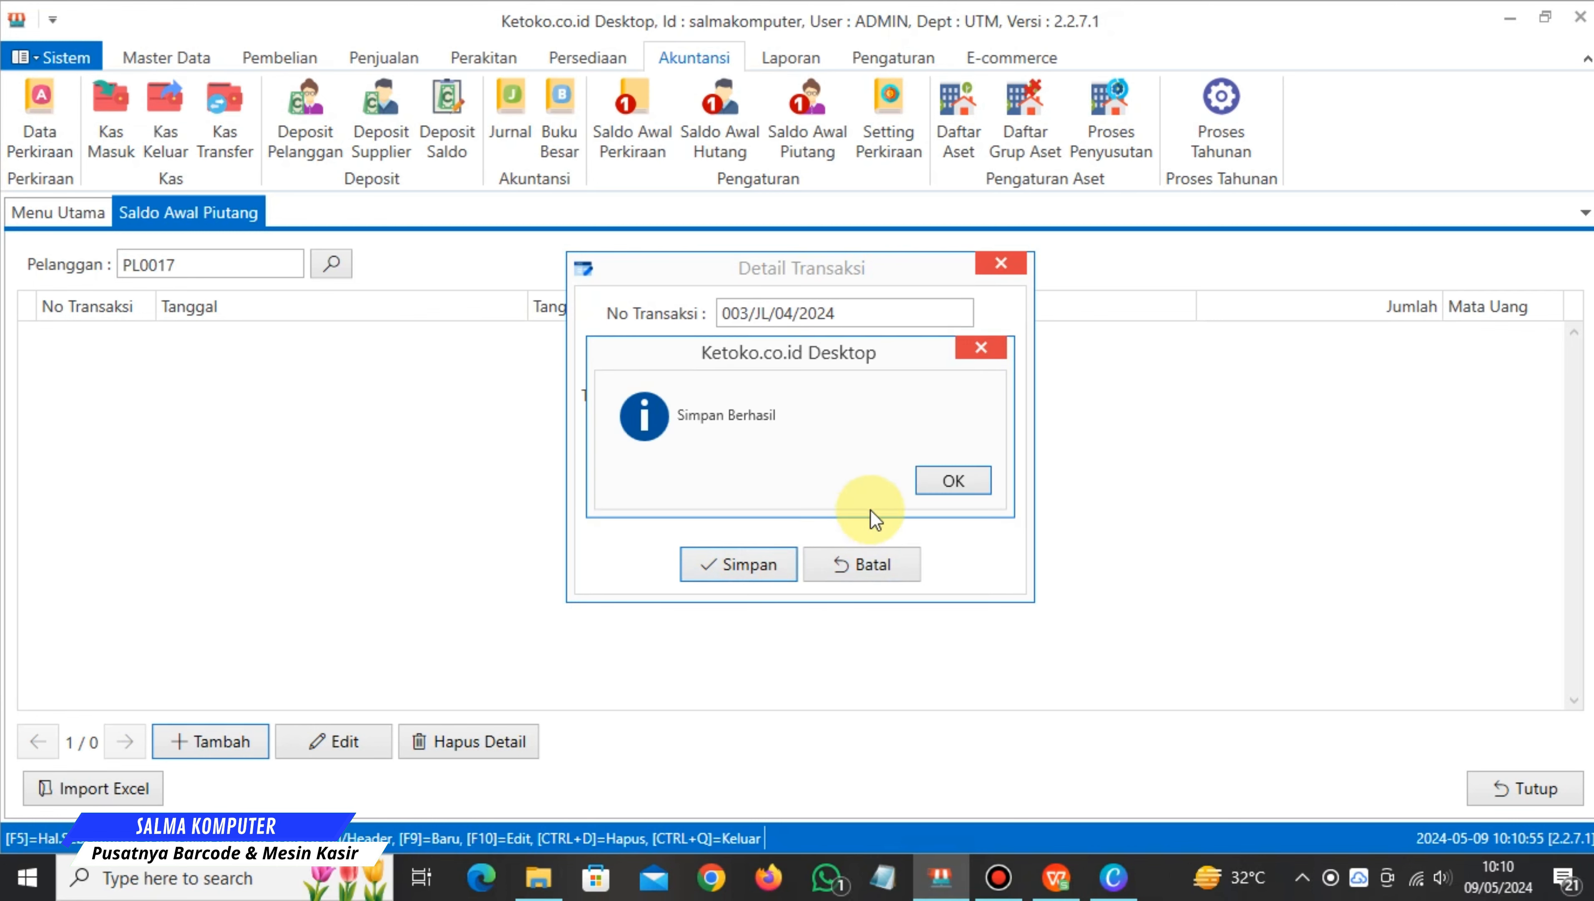
pyautogui.click(949, 478)
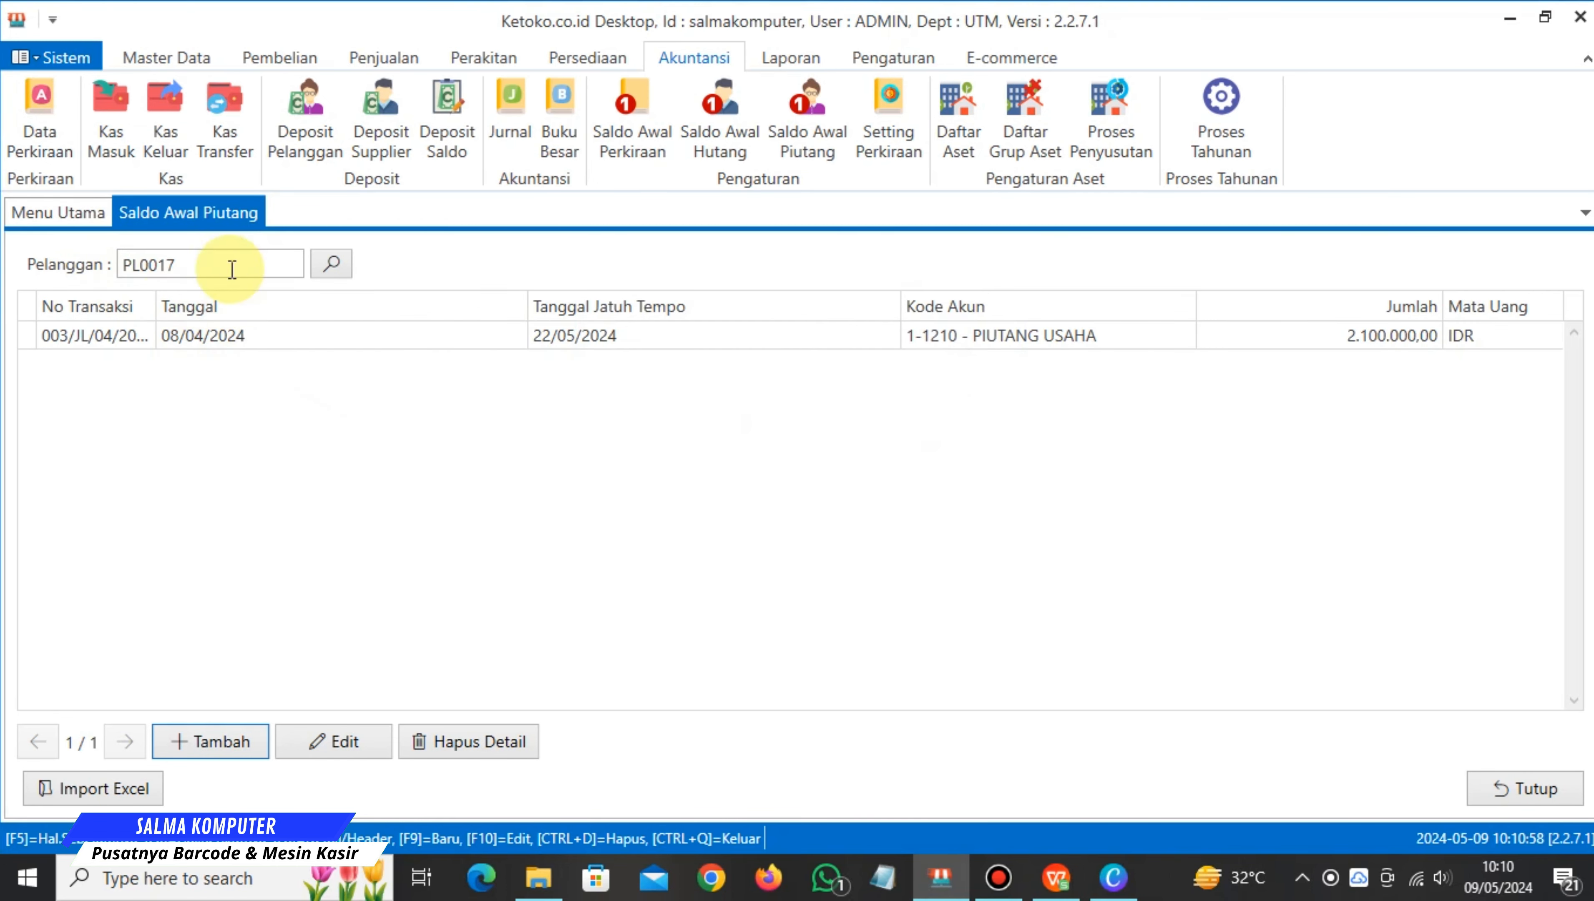
# Add a second transaction detail for this customer with No Transaksi 004/JL/04/2024, copied from cell C13 of the Manual sheet.
pyautogui.click(222, 743)
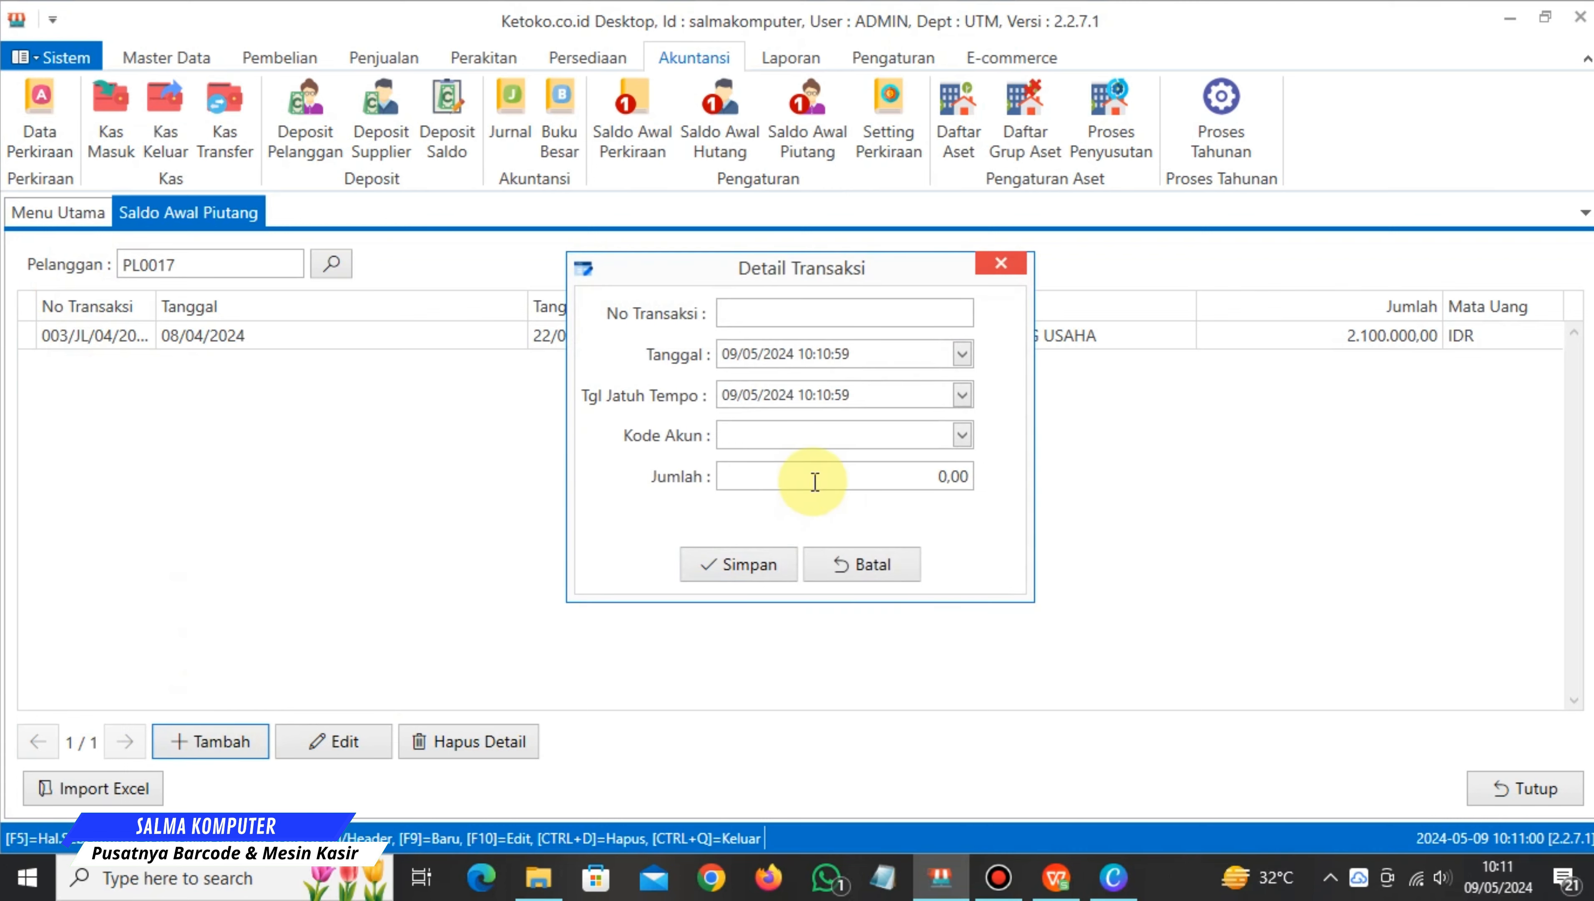
pyautogui.click(1055, 880)
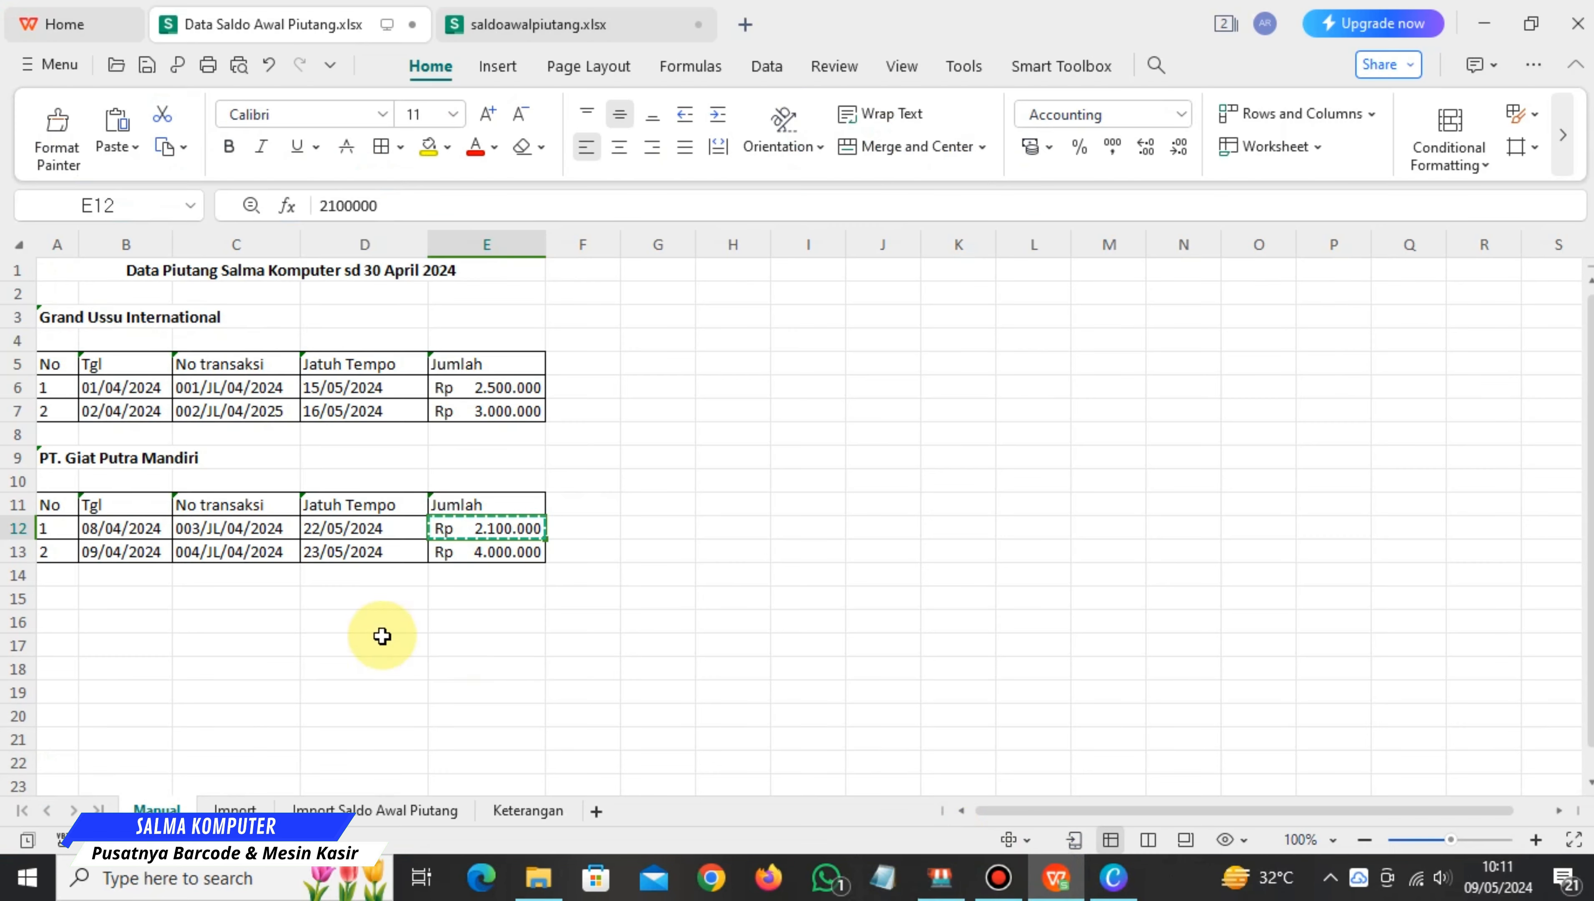
pyautogui.click(220, 559)
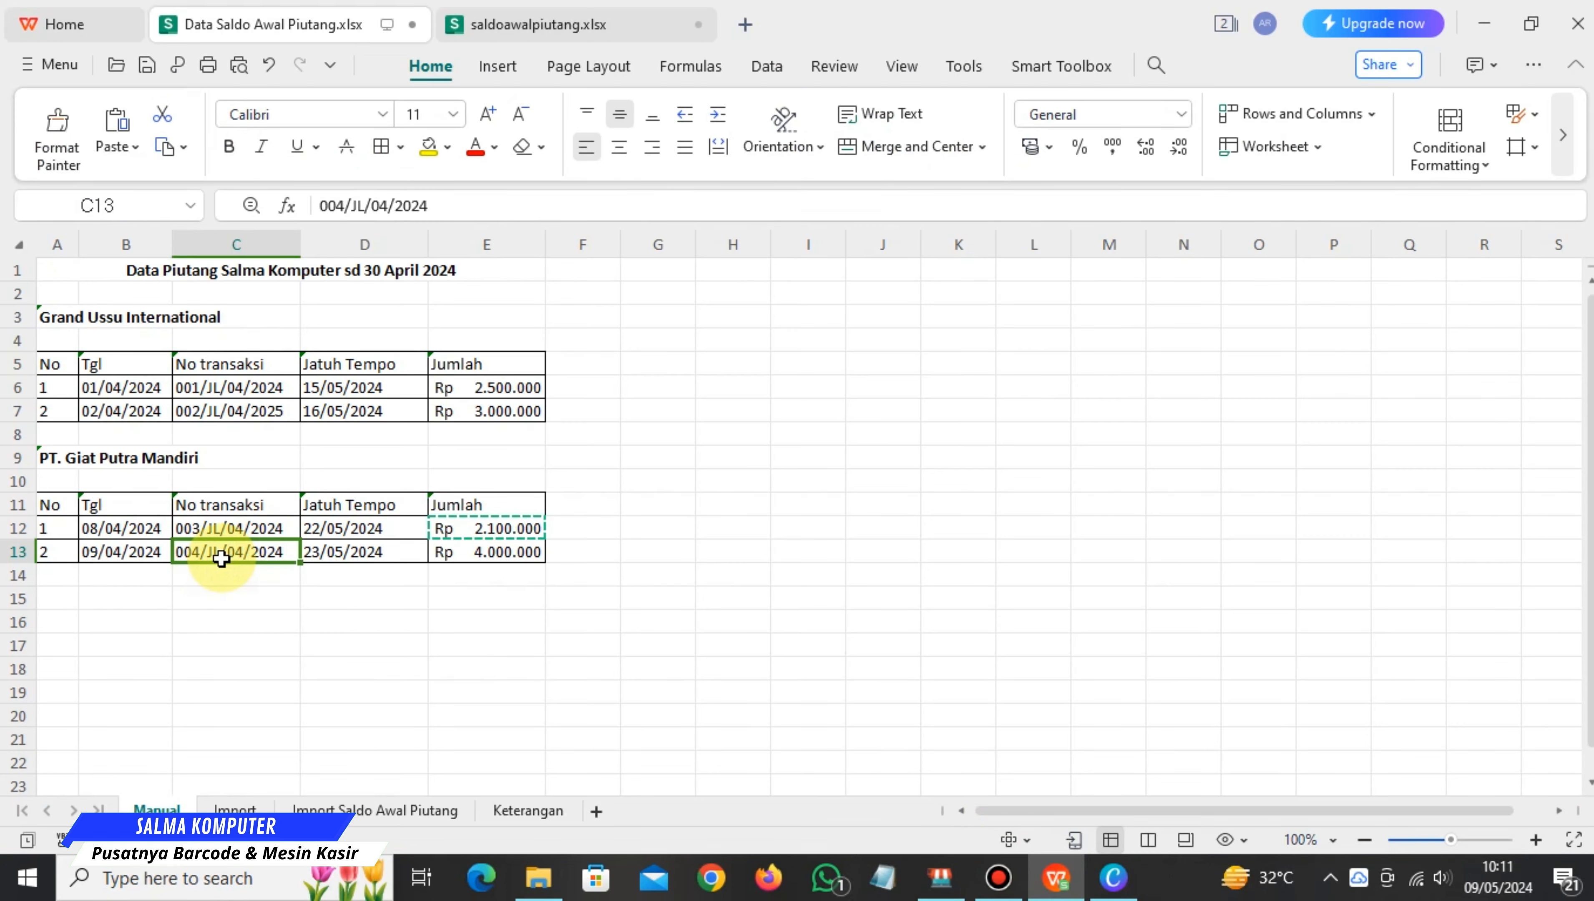
pyautogui.hotkey('ctrl', 'c')
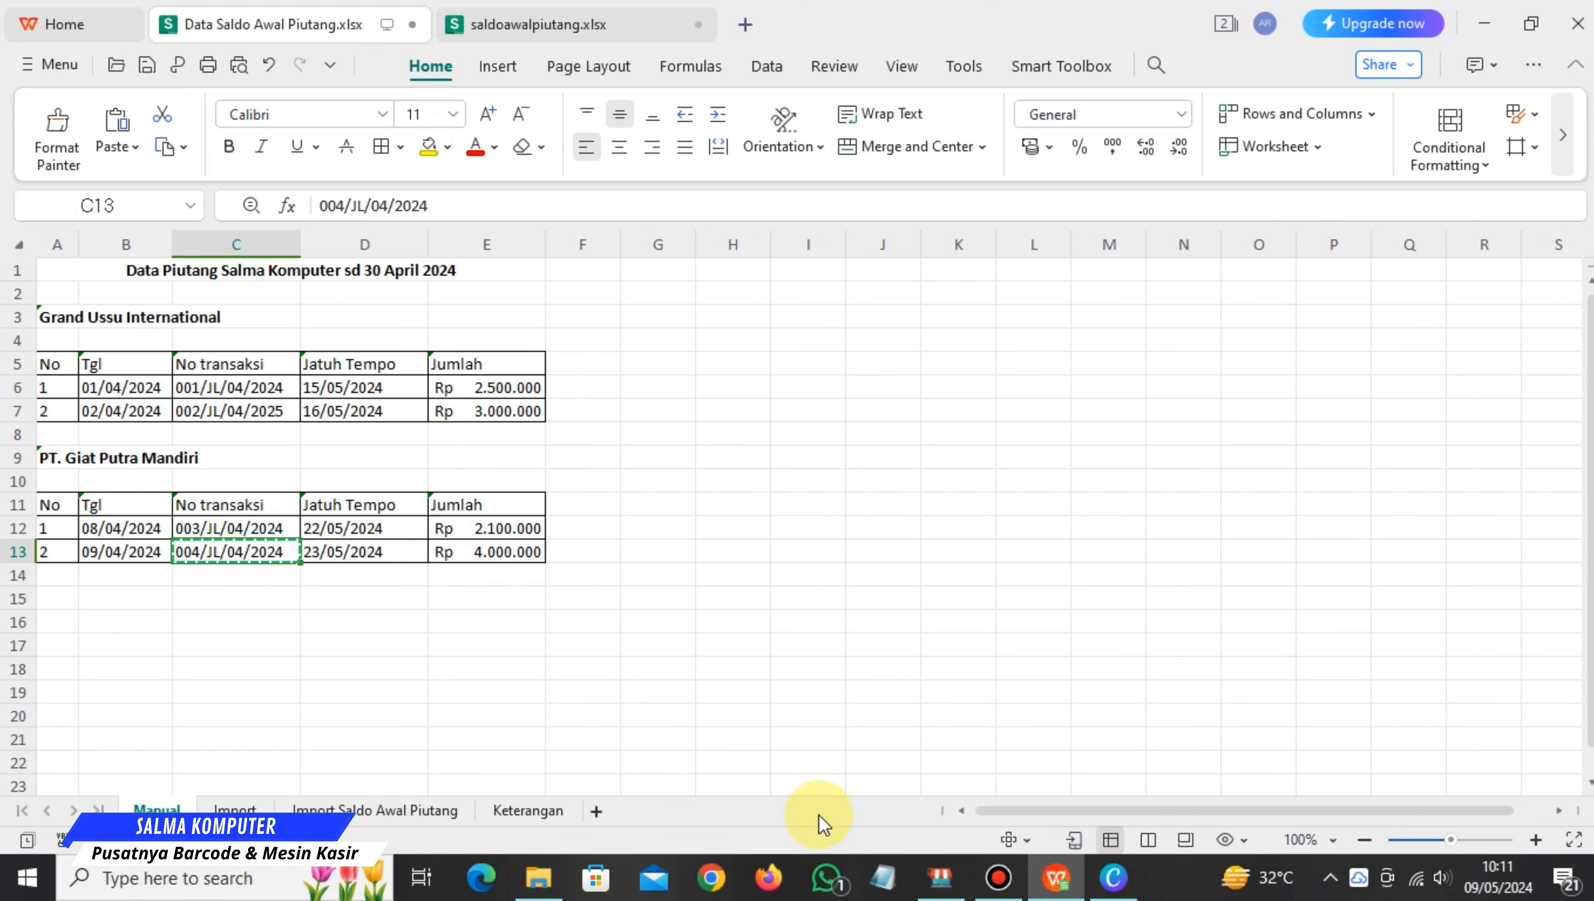
pyautogui.click(939, 876)
pyautogui.click(749, 314)
pyautogui.hotkey('ctrl', 'v')
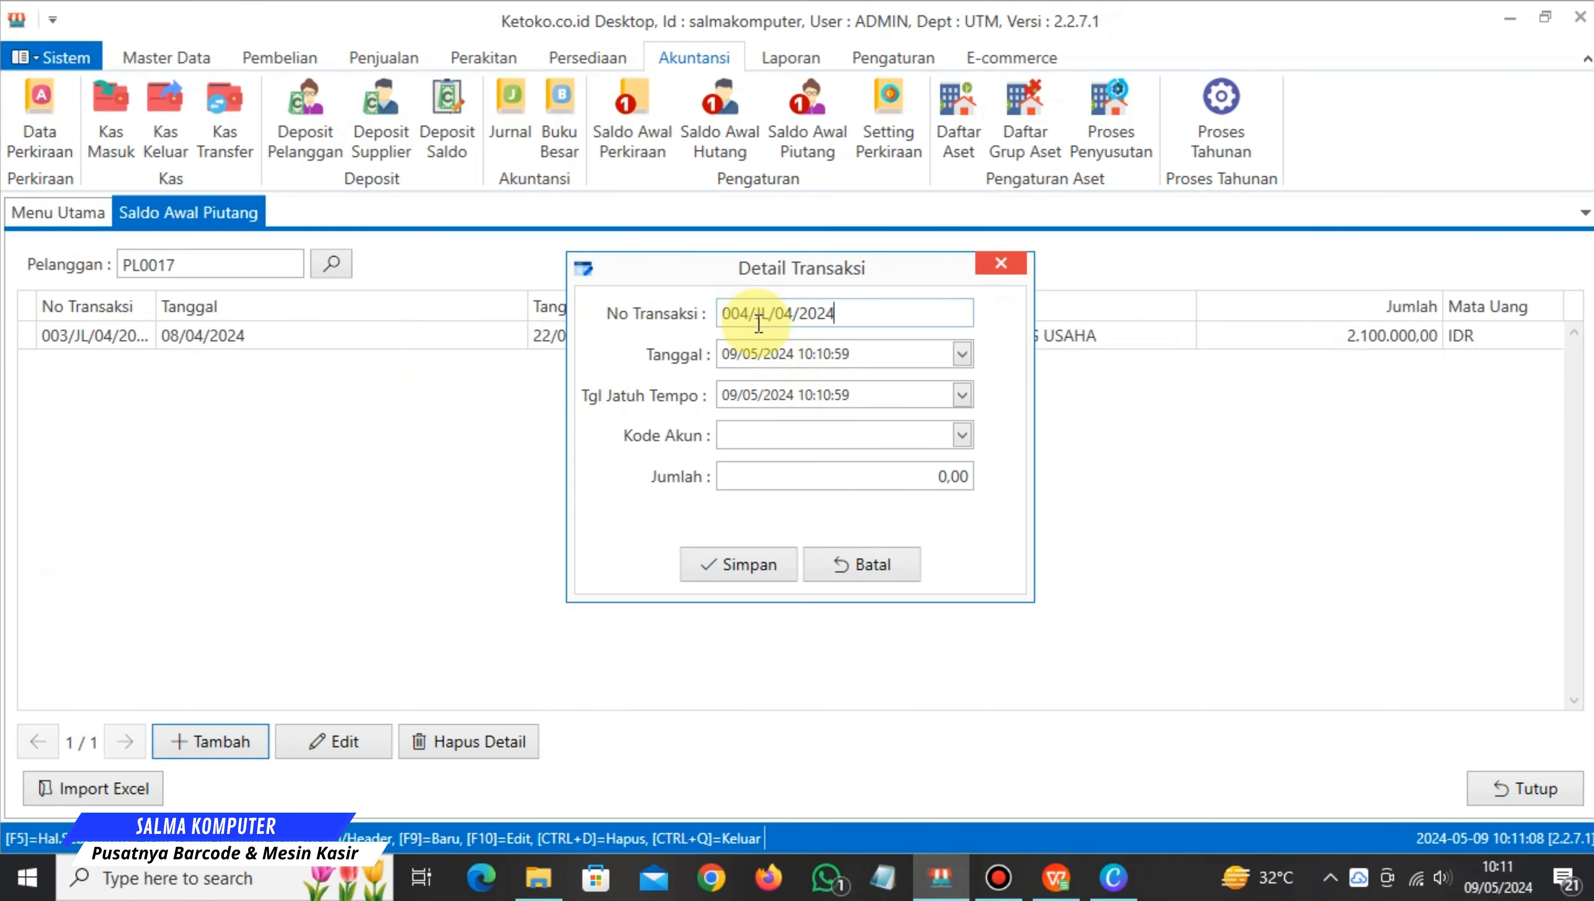
# Set Tanggal to 09/04/2024, Tgl Jatuh Tempo to 23/05/2024 and Kode Akun to 1-1210 - PIUTANG USAHA, taking the dates from the workbook.
pyautogui.click(1058, 877)
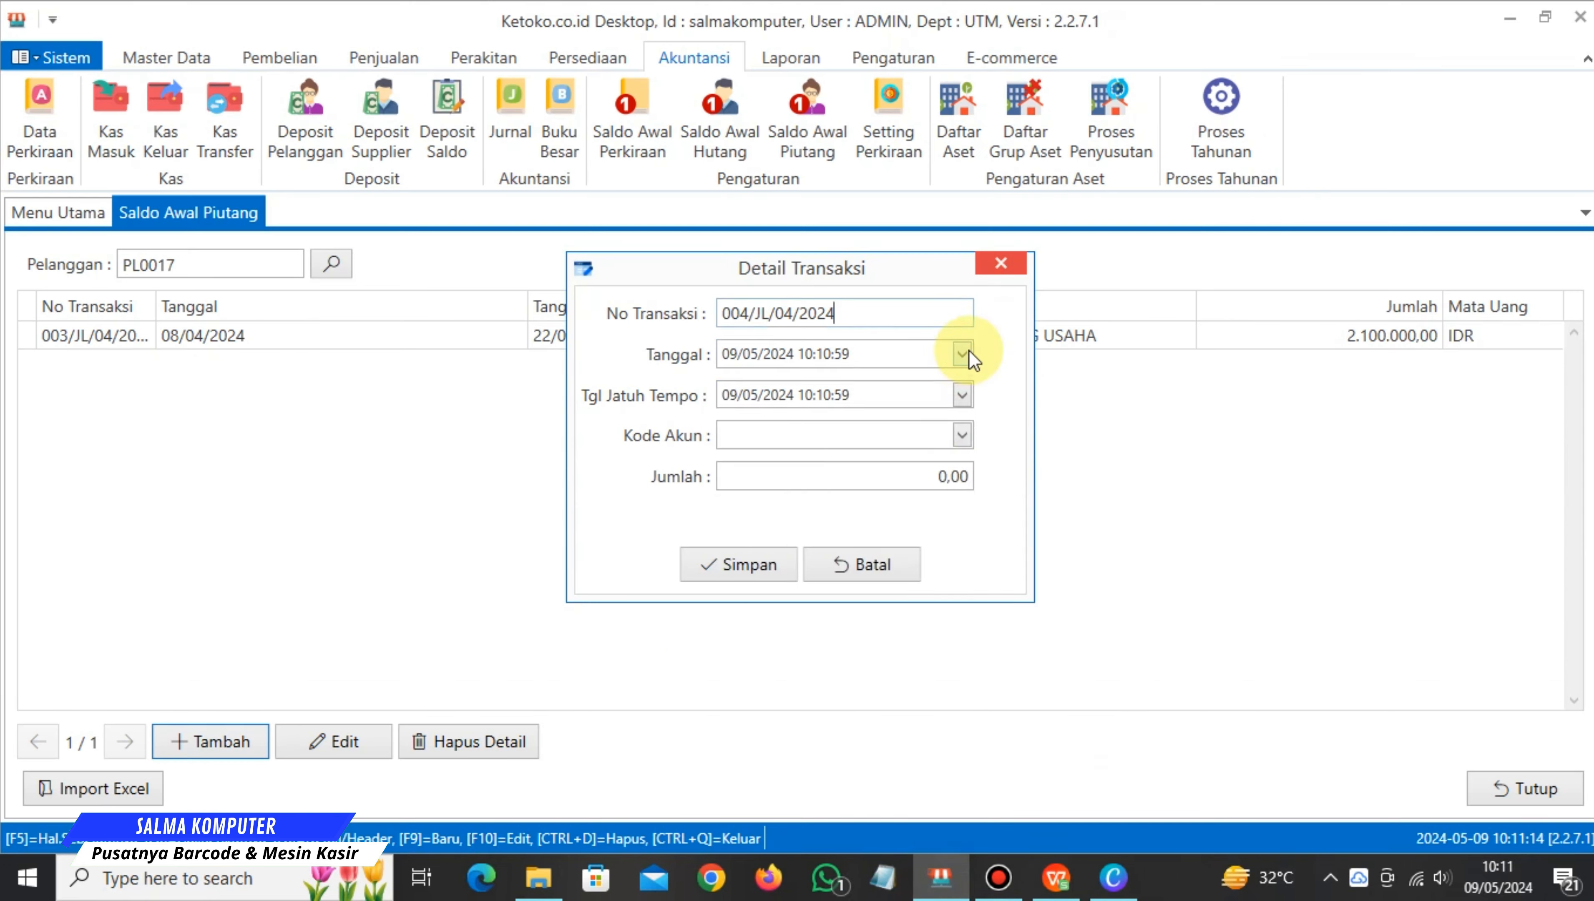
pyautogui.click(955, 392)
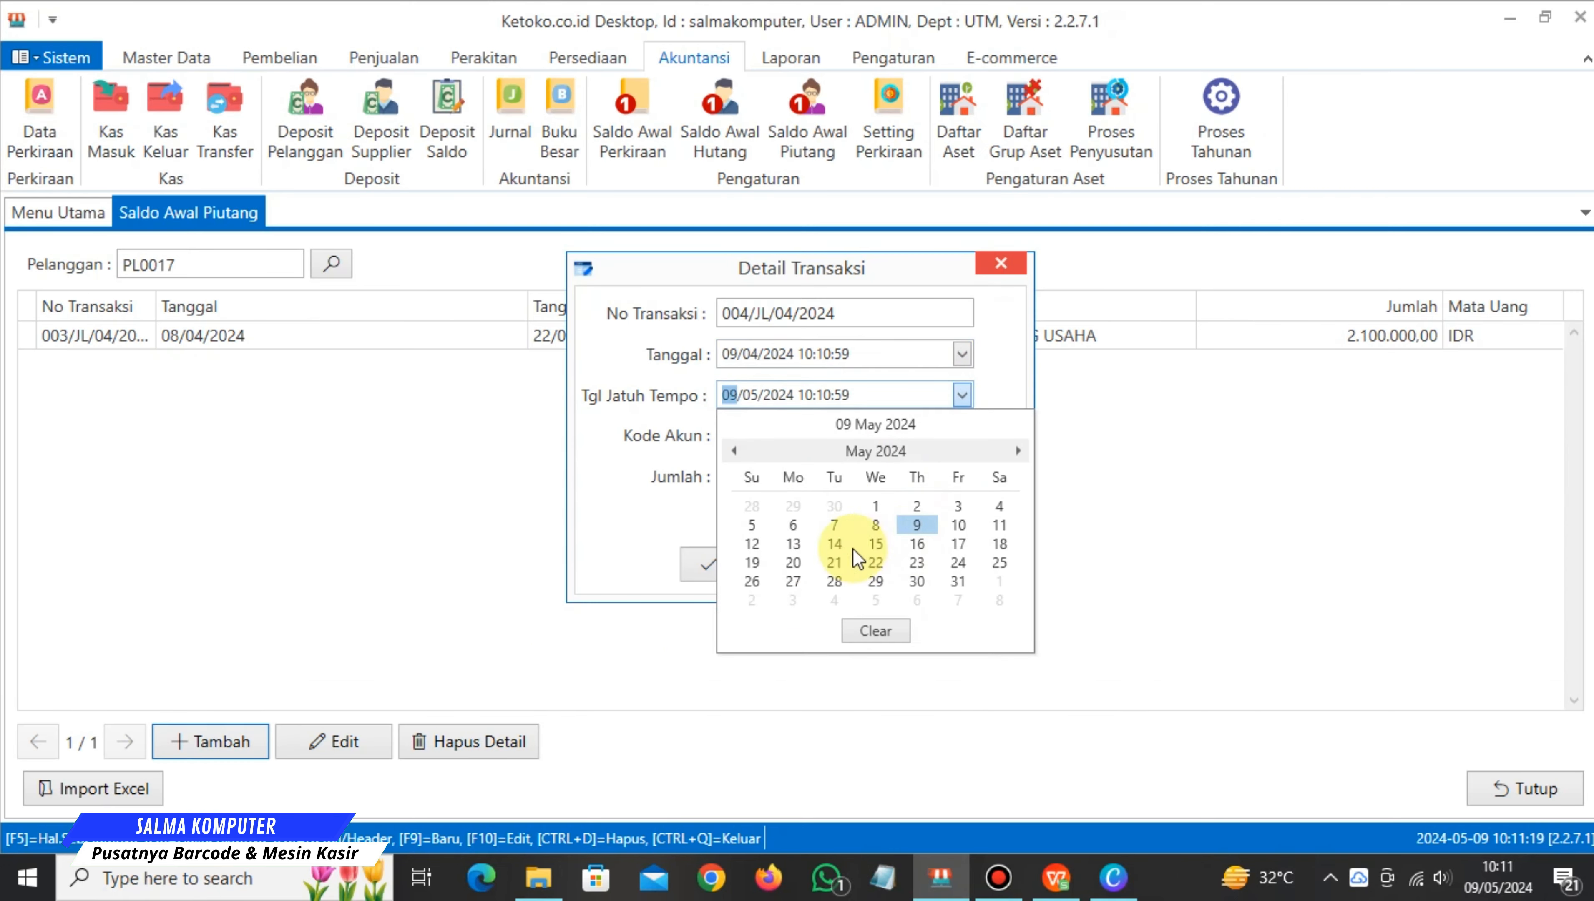
pyautogui.click(918, 562)
pyautogui.click(953, 427)
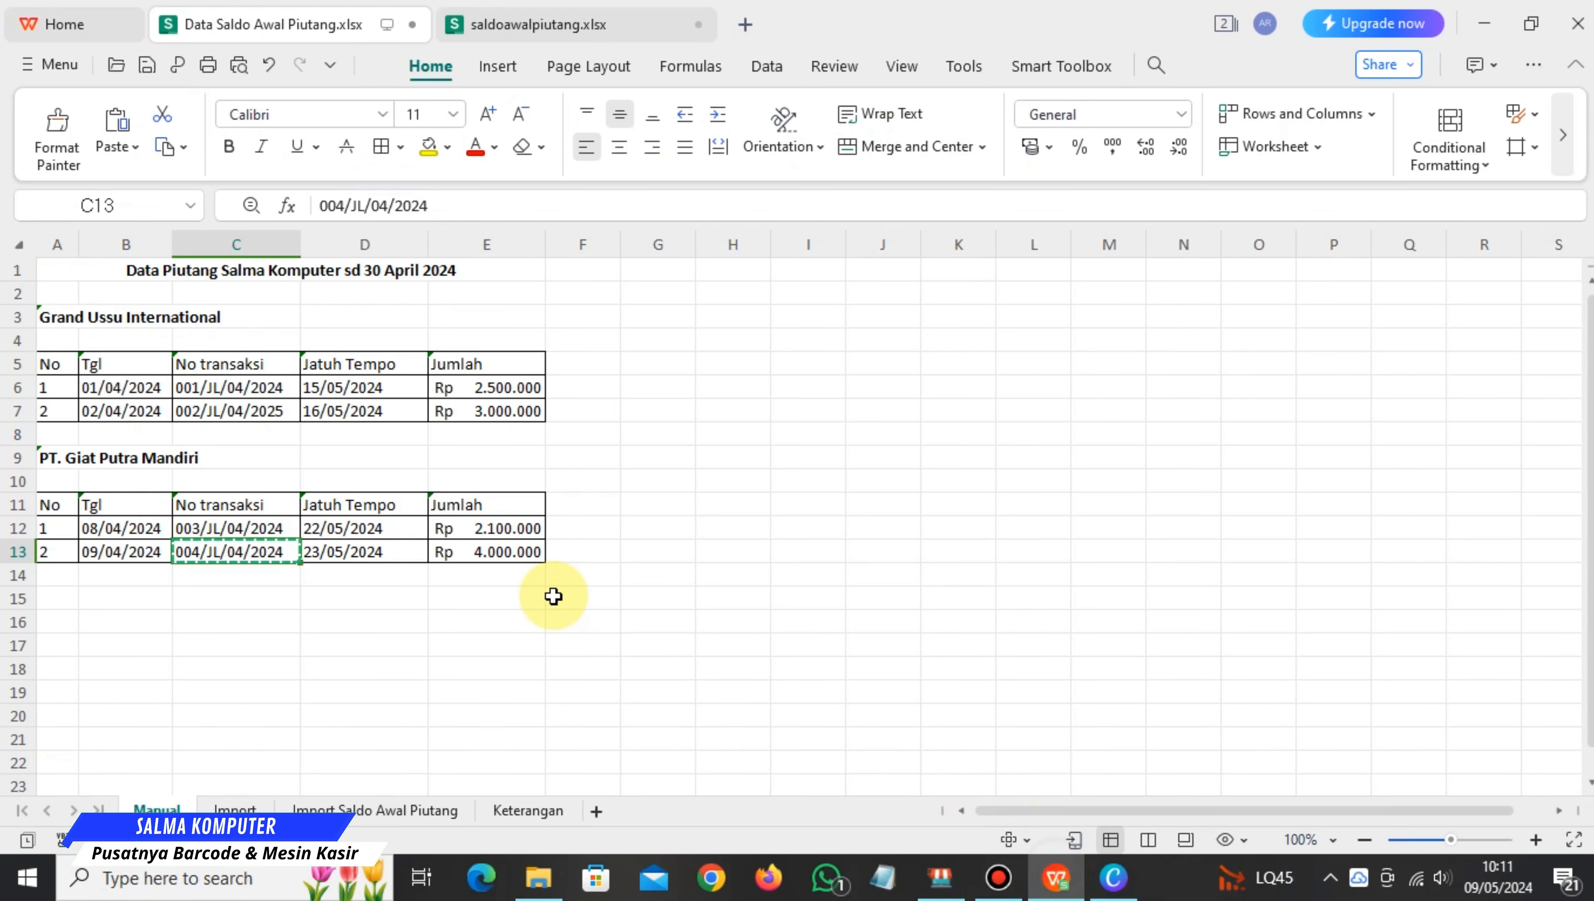
# Set Jumlah of transaction 004/JL/04/2024 to 4.000.000,00, copied from cell E13, save the detail and close Saldo Awal Piutang.
pyautogui.click(479, 551)
pyautogui.hotkey('ctrl', 'c')
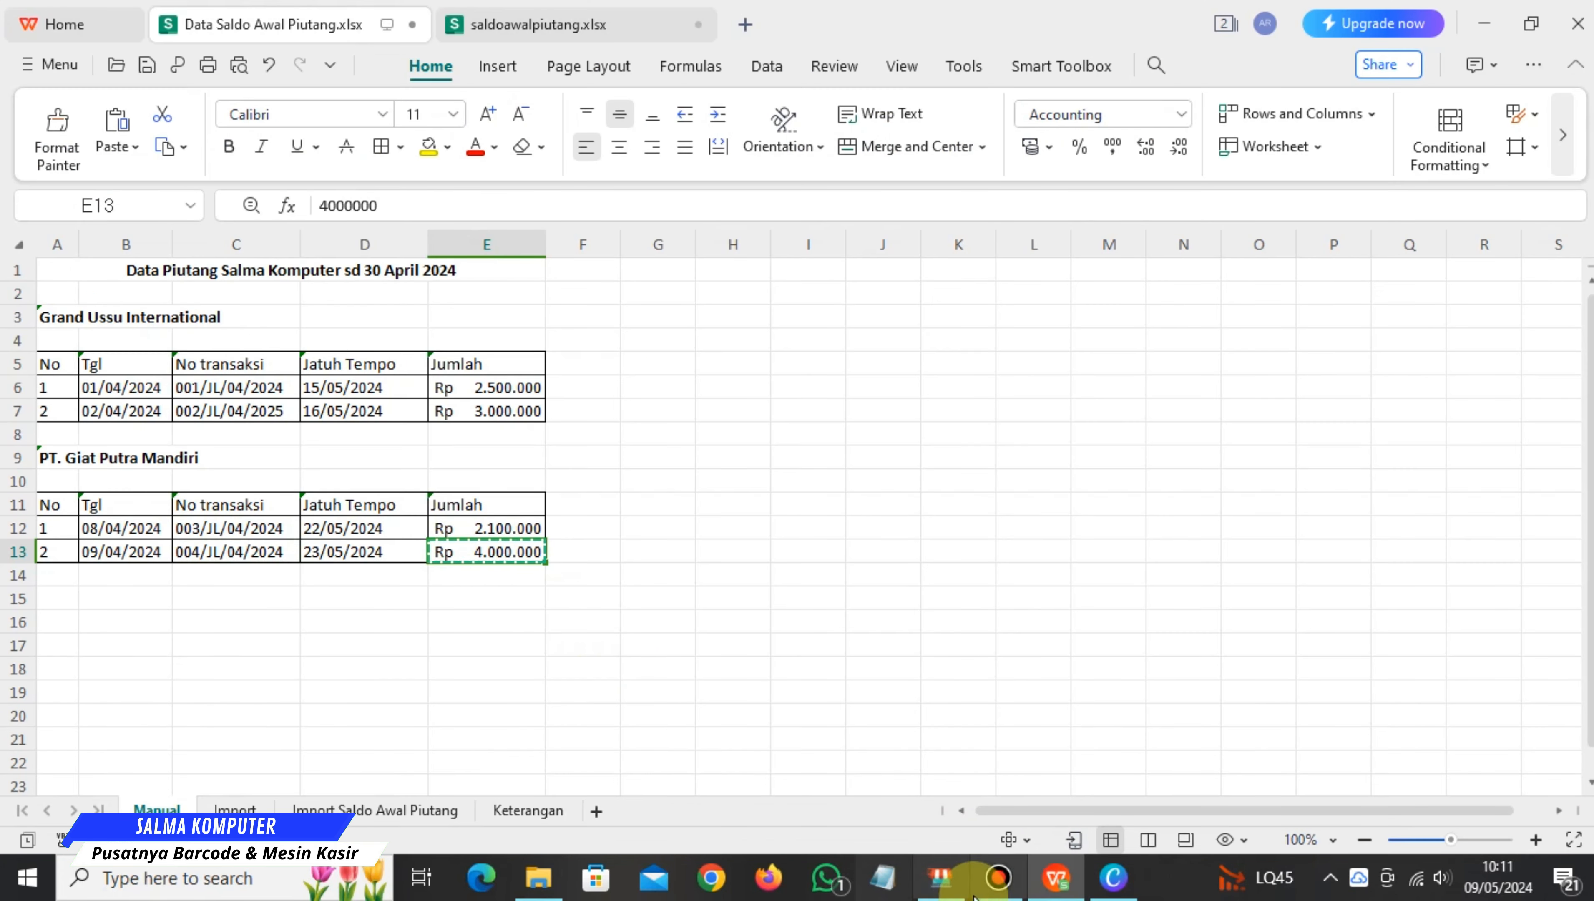
pyautogui.click(939, 877)
pyautogui.hotkey('ctrl', 'v')
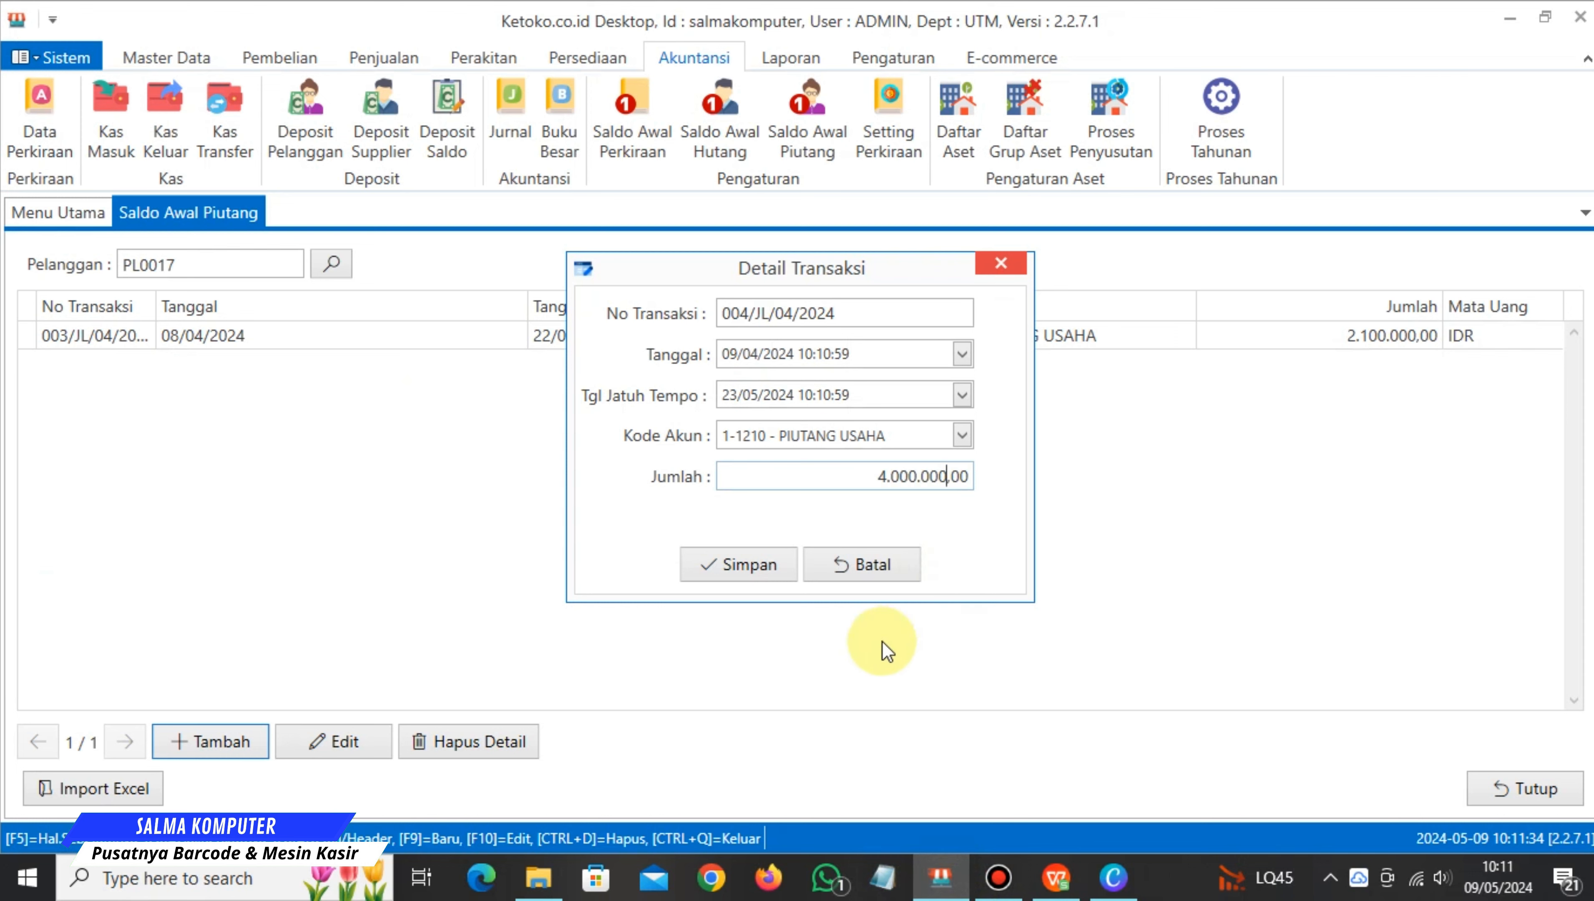
pyautogui.click(761, 573)
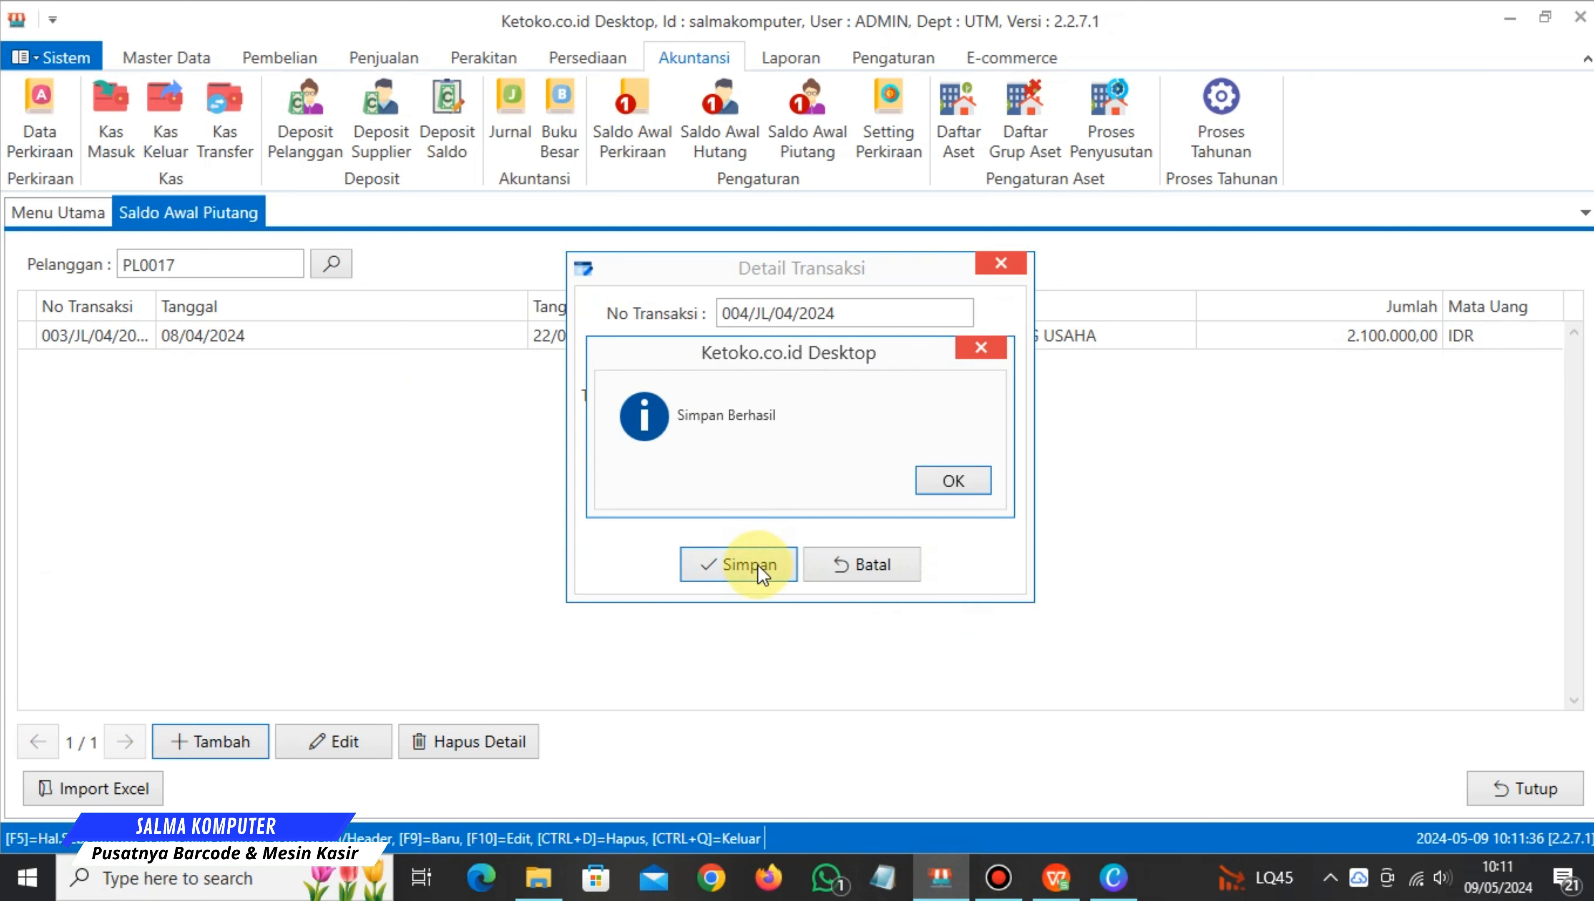
pyautogui.click(953, 482)
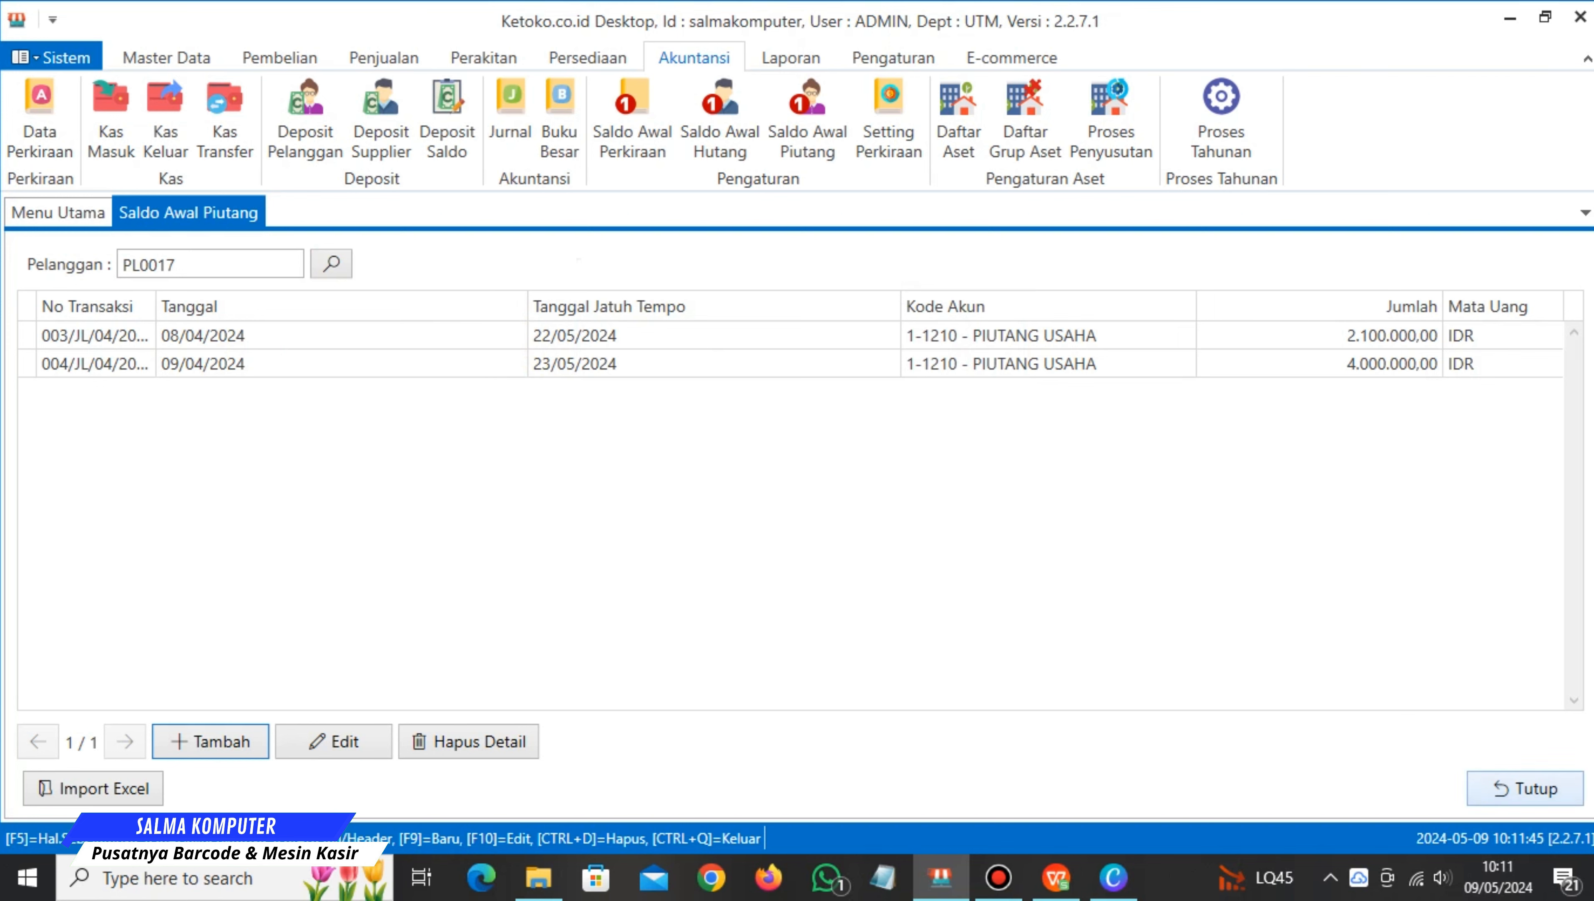
pyautogui.click(1522, 786)
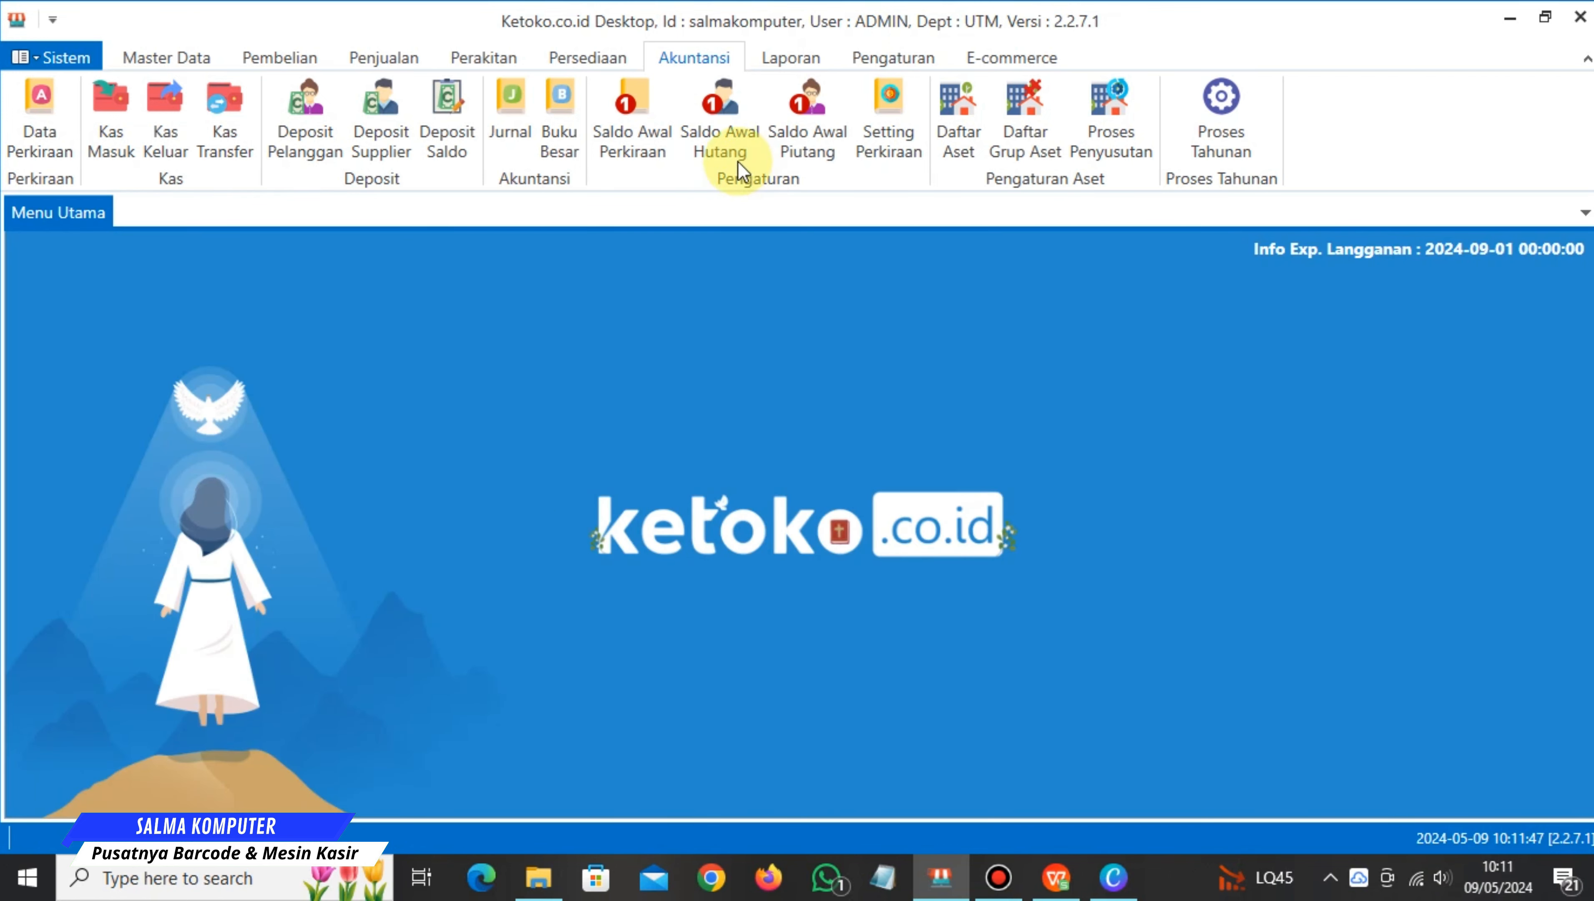
# Review the receivables of Toko Abadi and Toko Eno on the workbook's Import sheet.
pyautogui.click(1065, 890)
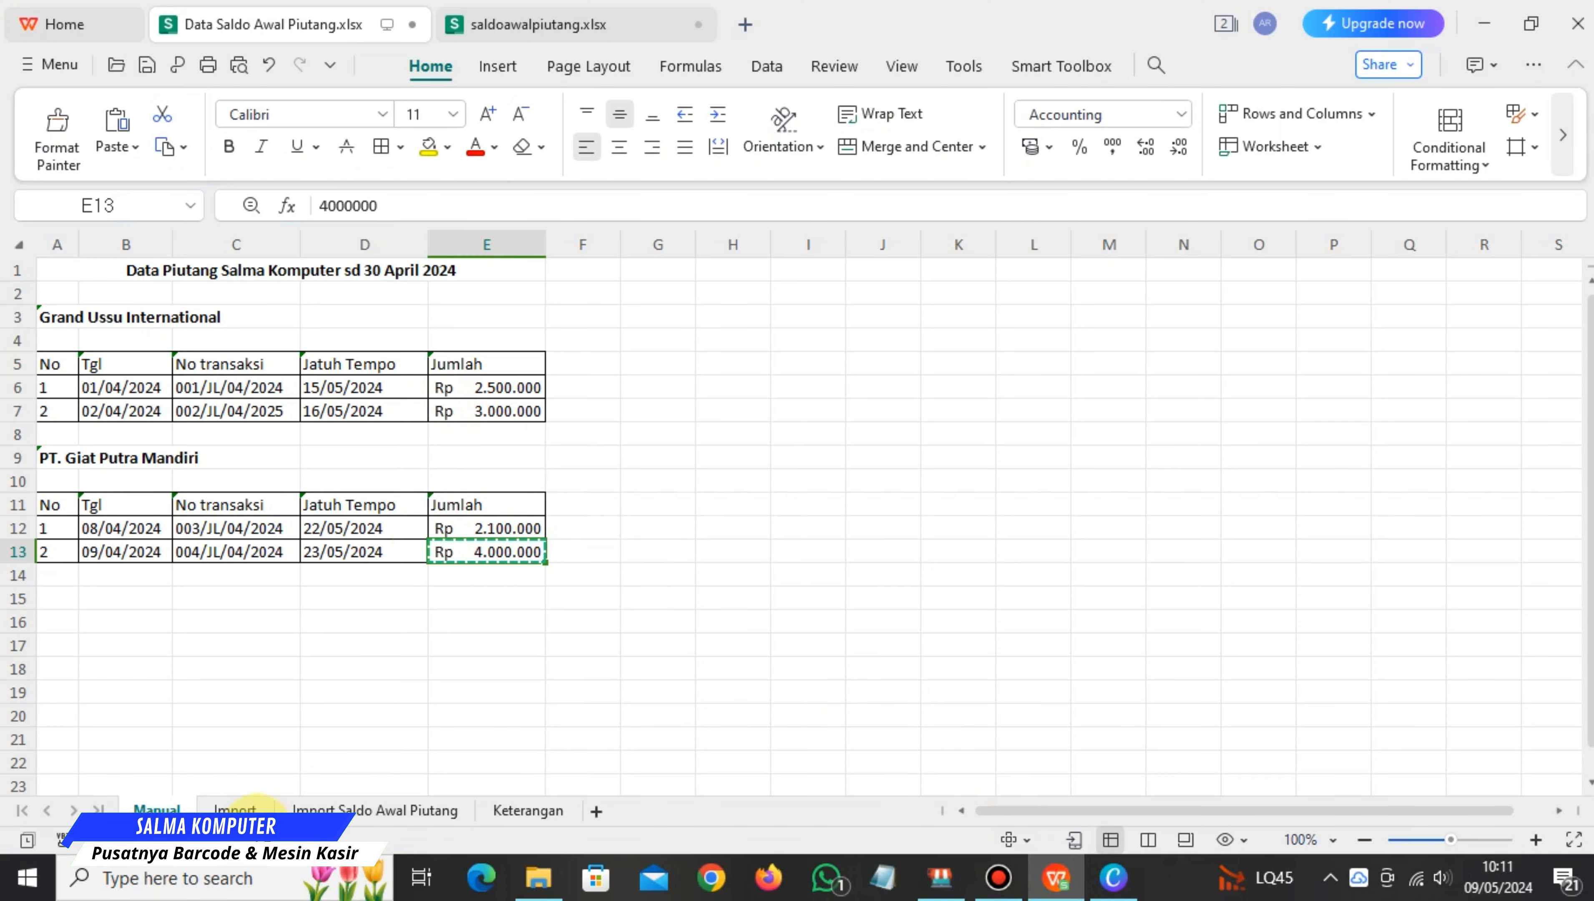
pyautogui.click(243, 809)
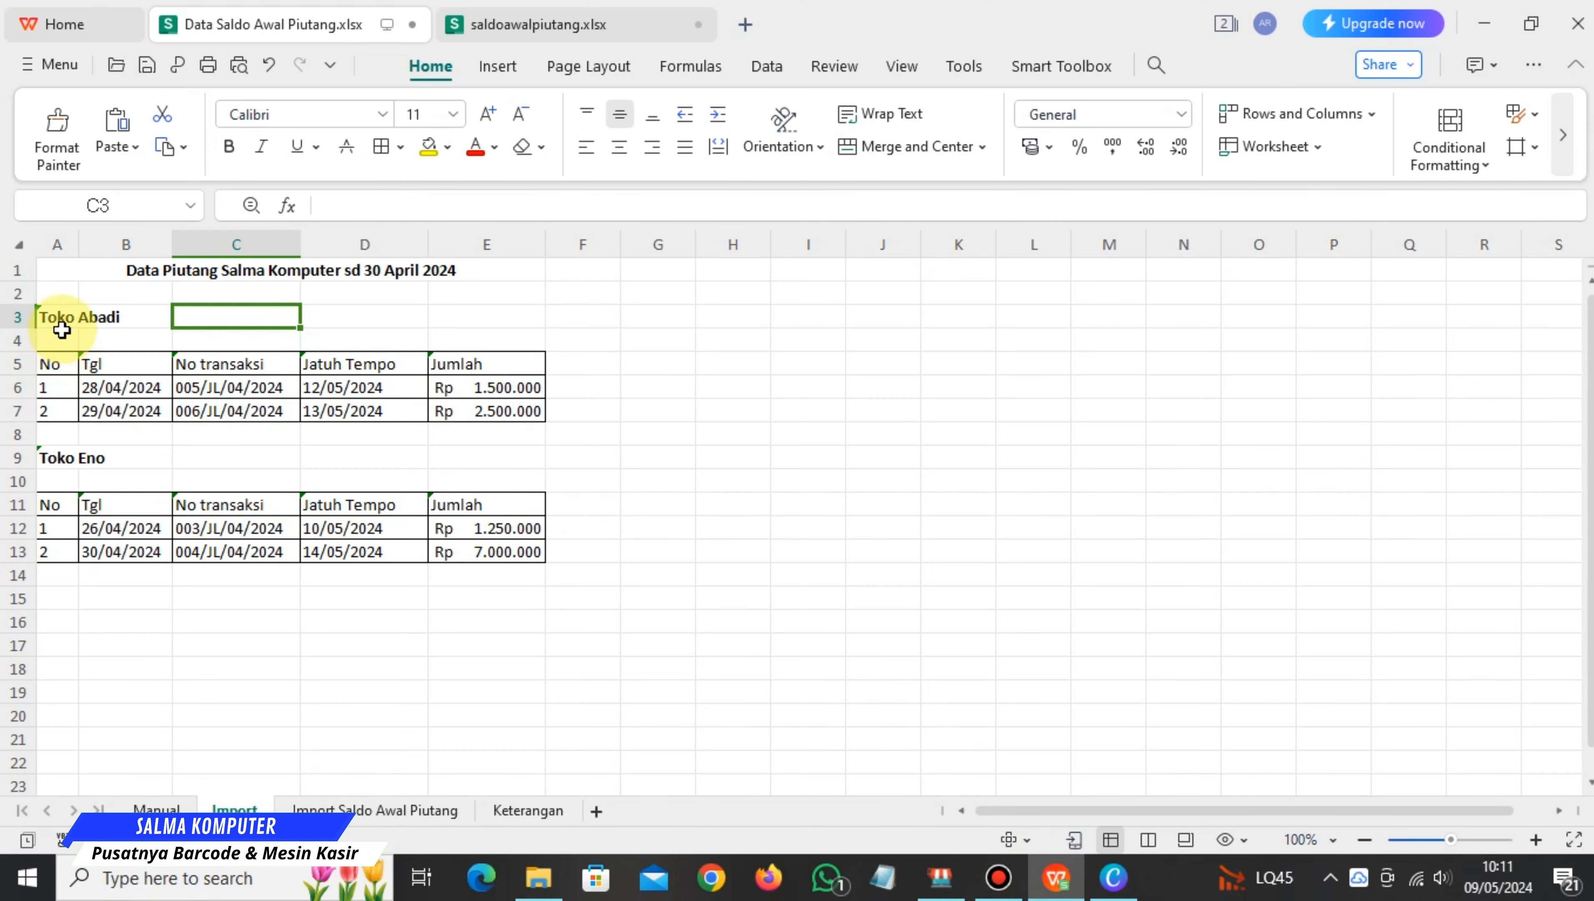
pyautogui.click(58, 317)
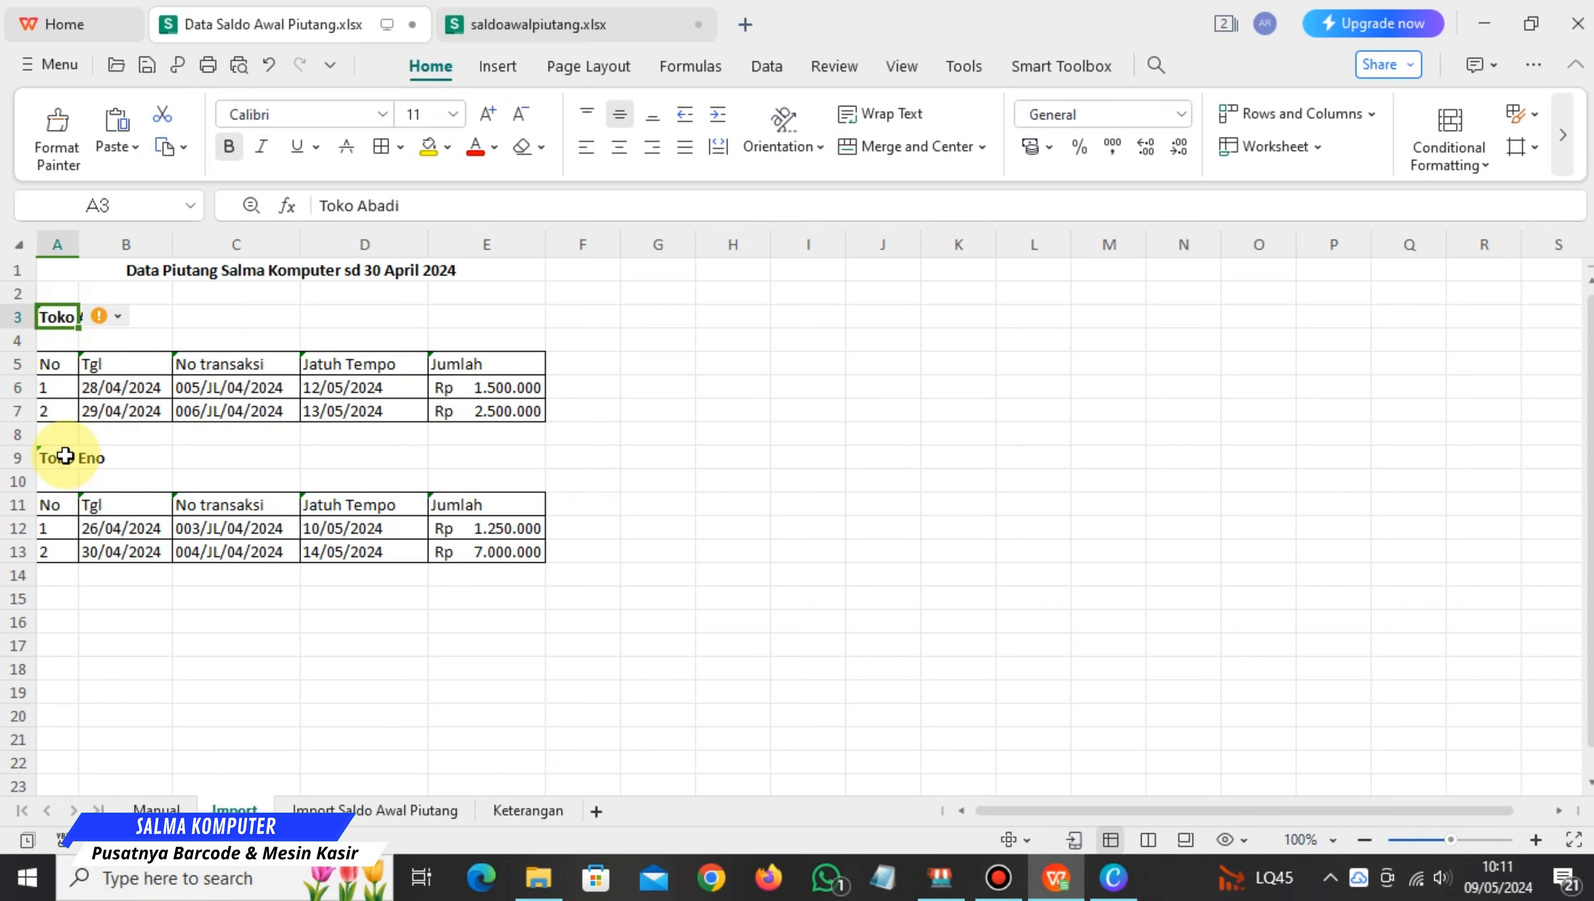
pyautogui.click(66, 455)
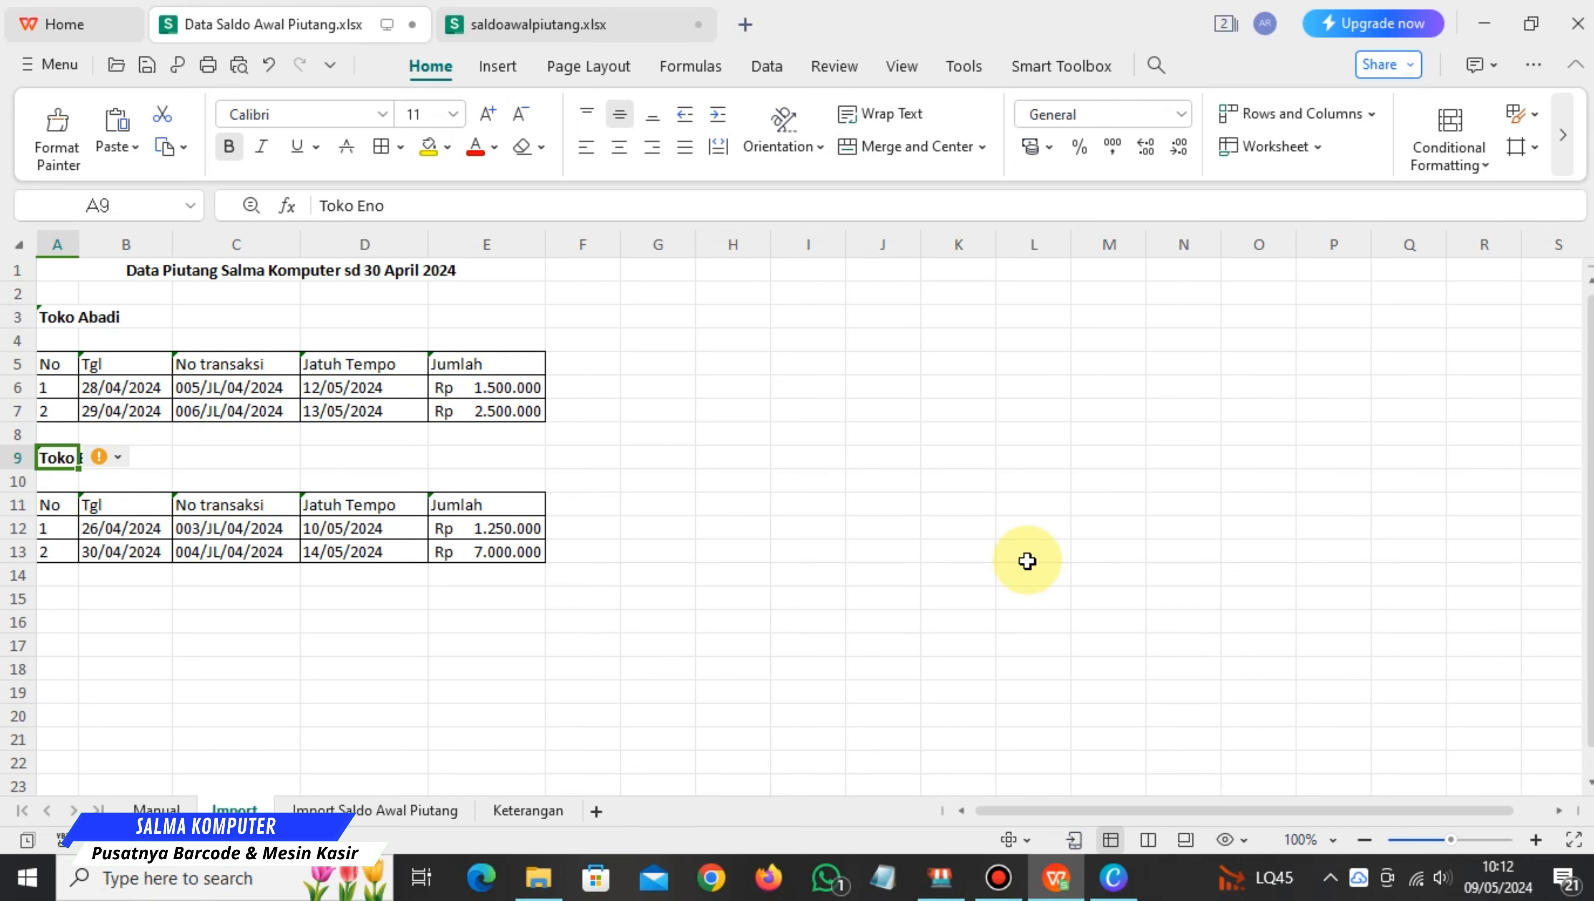
# Switch to Ketoko.co.id Desktop, open the Excel import for Saldo Awal Piutang and open its sample file.
pyautogui.click(939, 875)
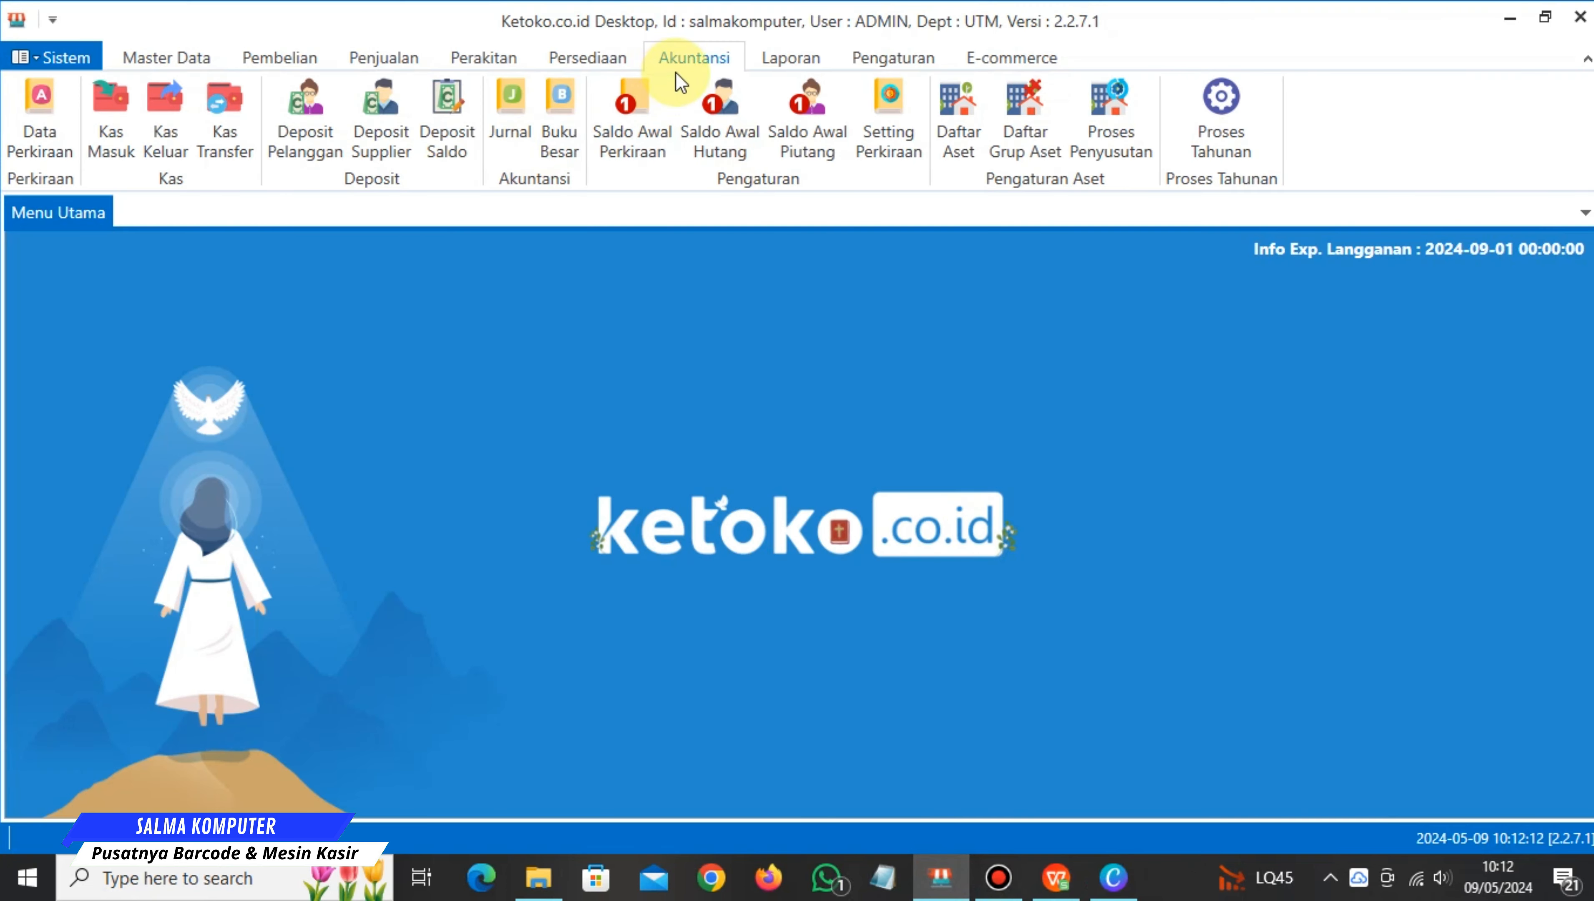
pyautogui.click(833, 145)
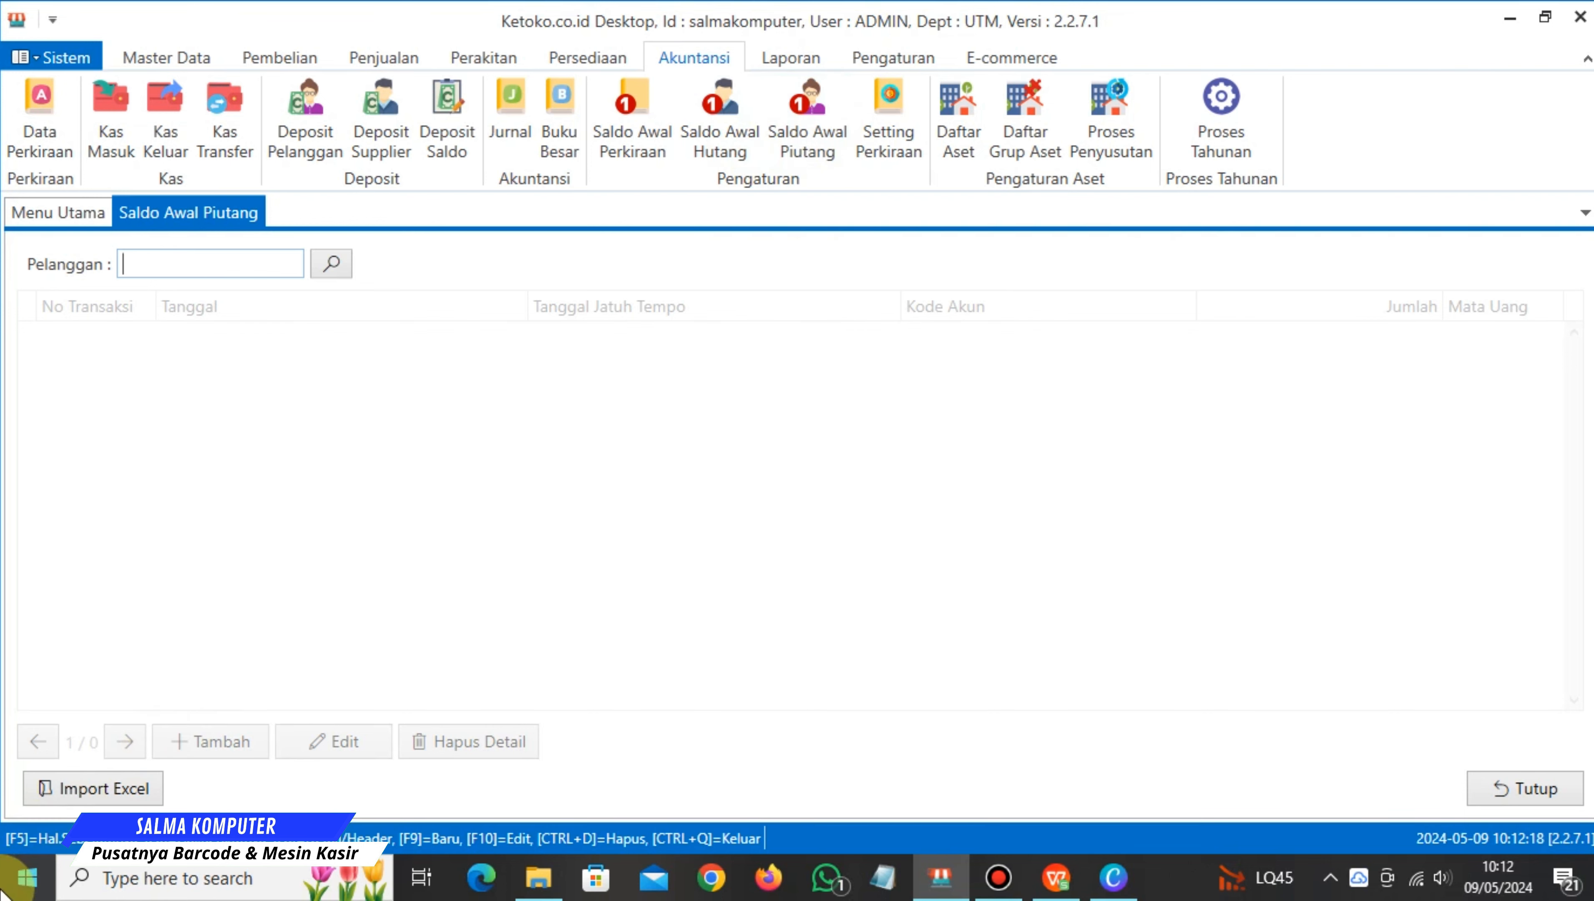
pyautogui.click(89, 790)
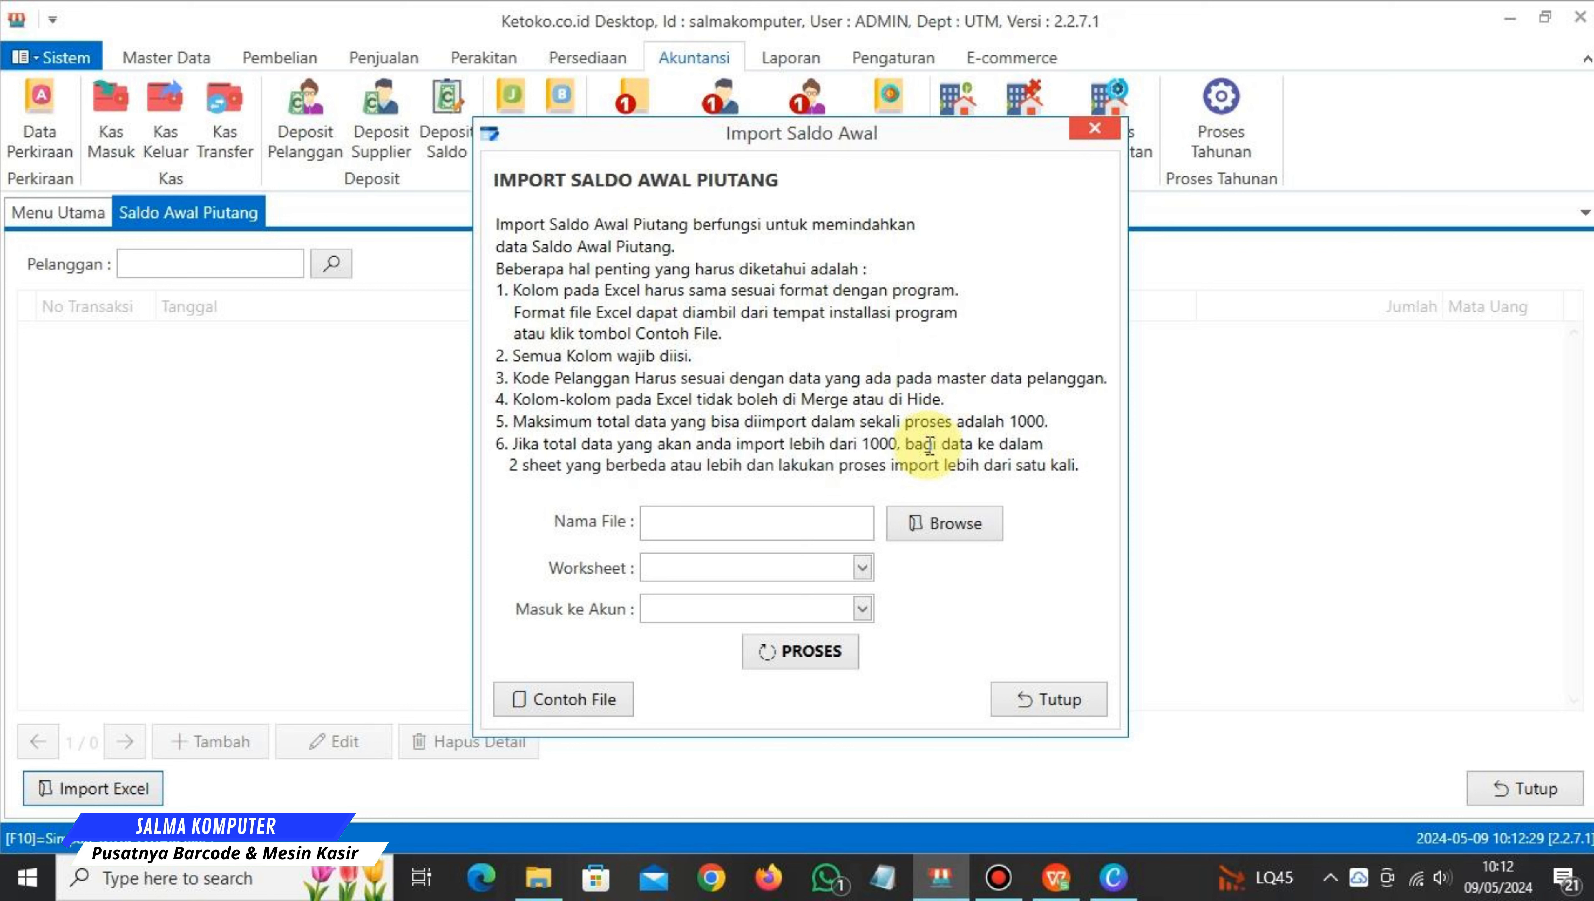
pyautogui.click(580, 700)
# Examine the SALDOAWAL column layout and the Sheet2 filling rules in the sample workbook saldoawalpiutang.xlsx.
pyautogui.click(516, 391)
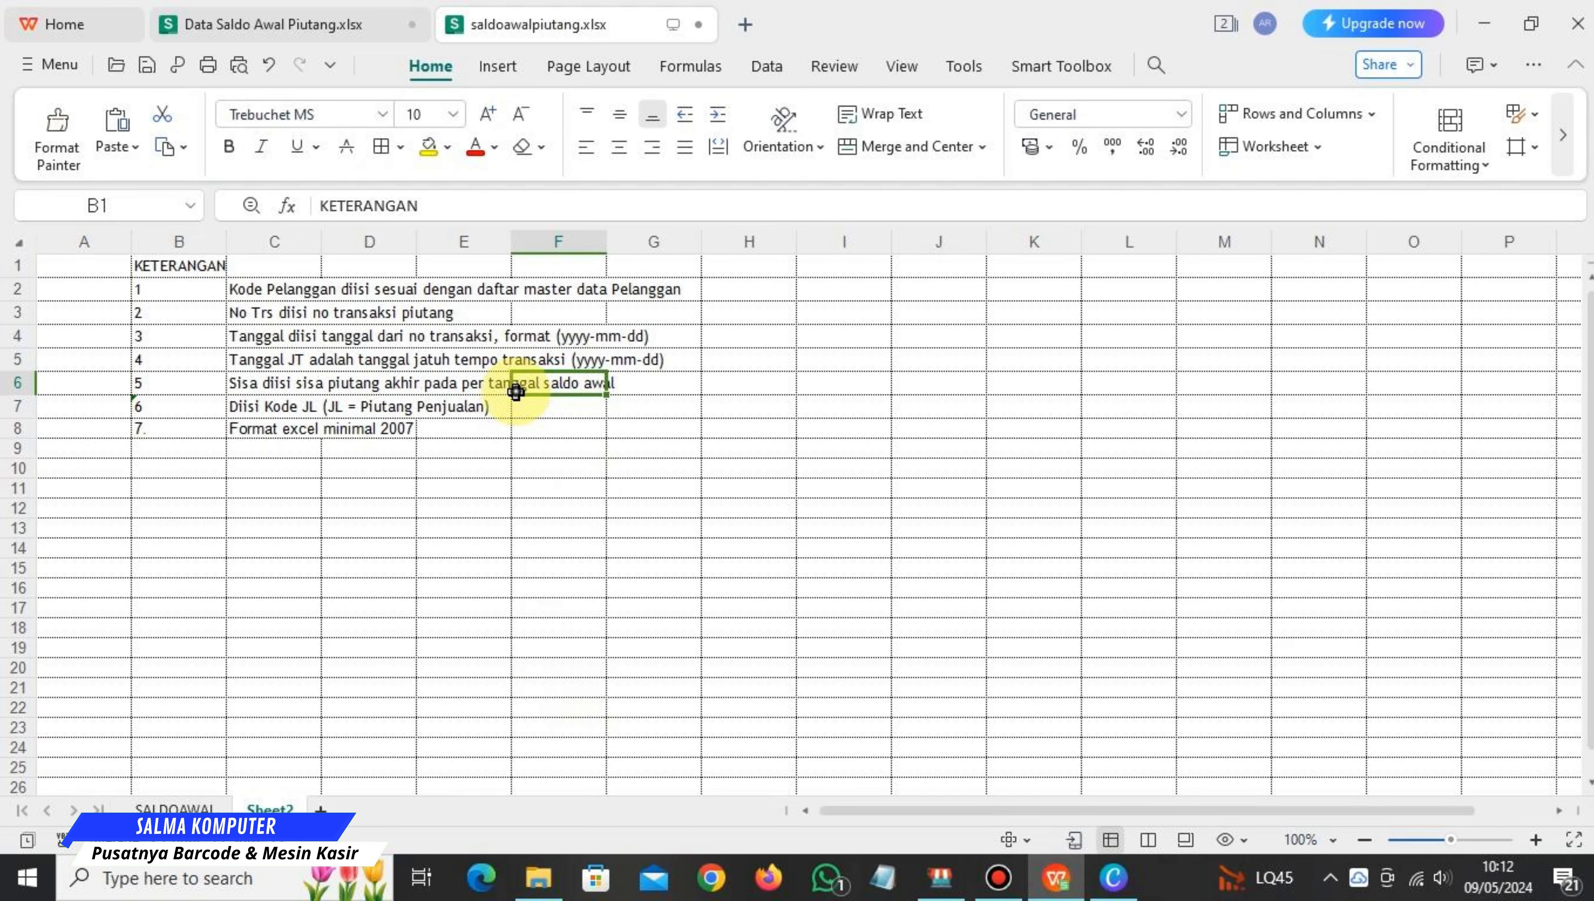
pyautogui.click(189, 807)
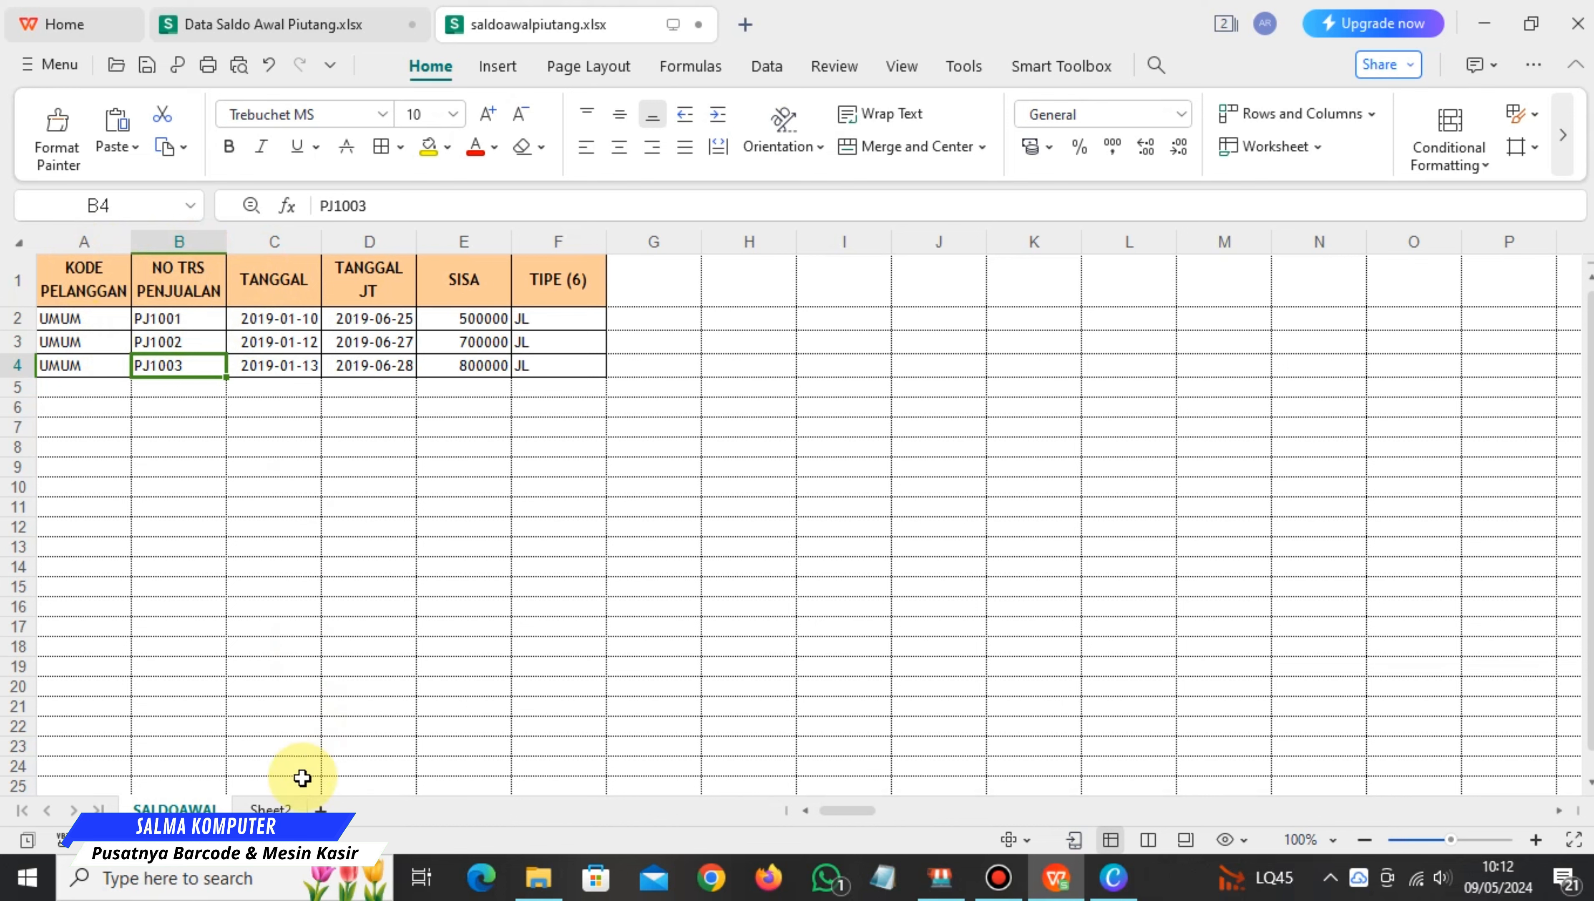
pyautogui.click(273, 809)
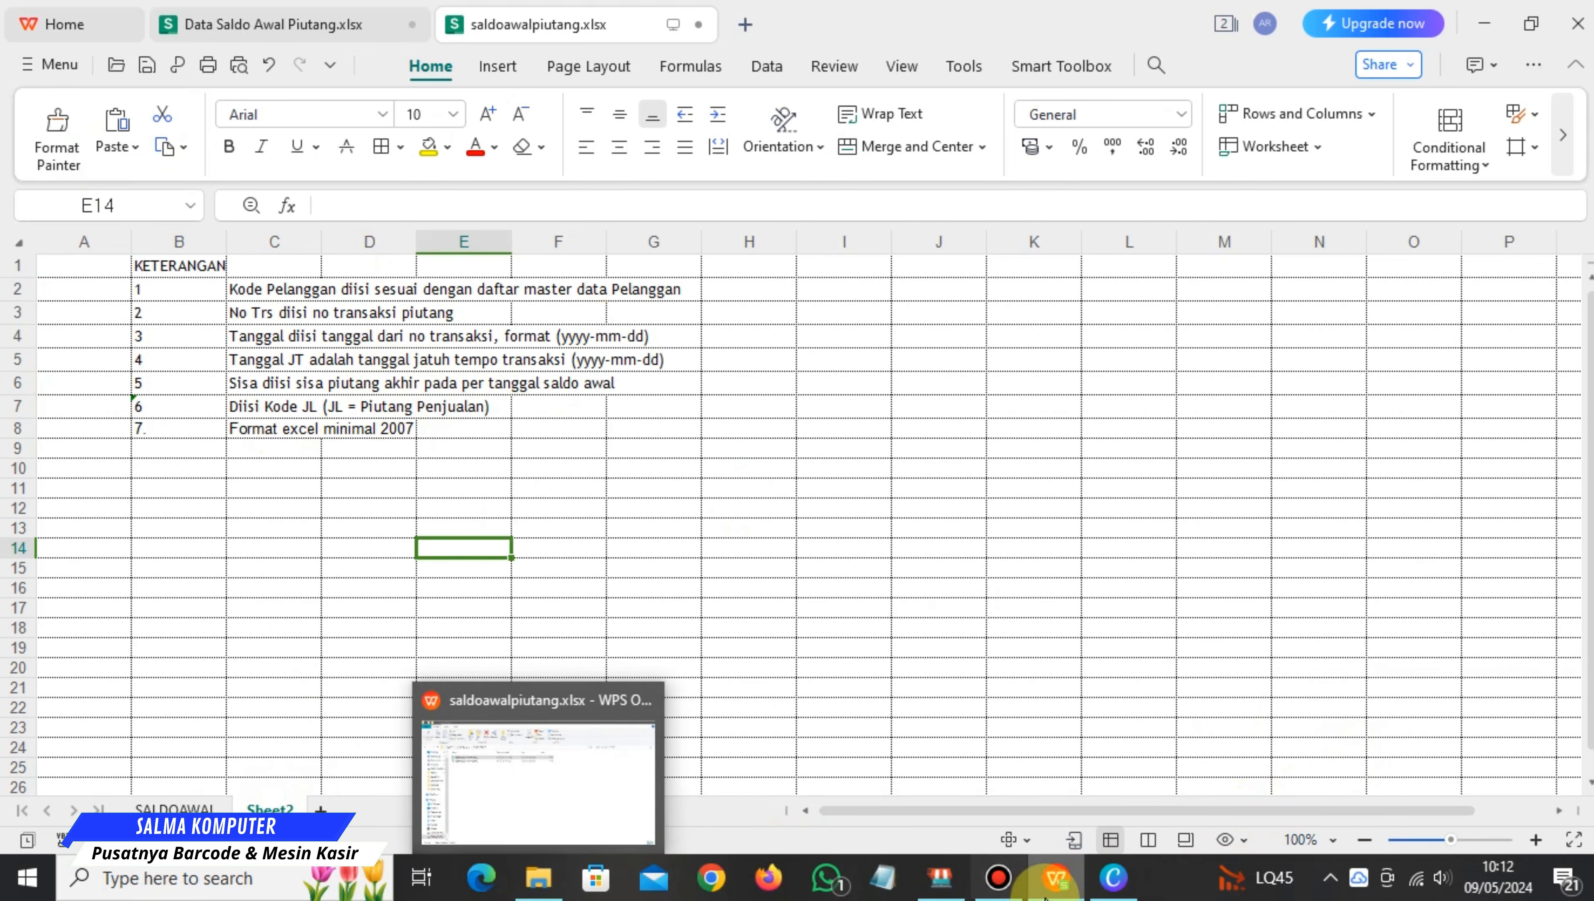
# Close the Import Saldo Awal window in Ketoko.co.id Desktop and open the Import Saldo Awal Piutang sheet of Data Saldo Awal Piutang.xlsx in WPS Office.
pyautogui.click(939, 876)
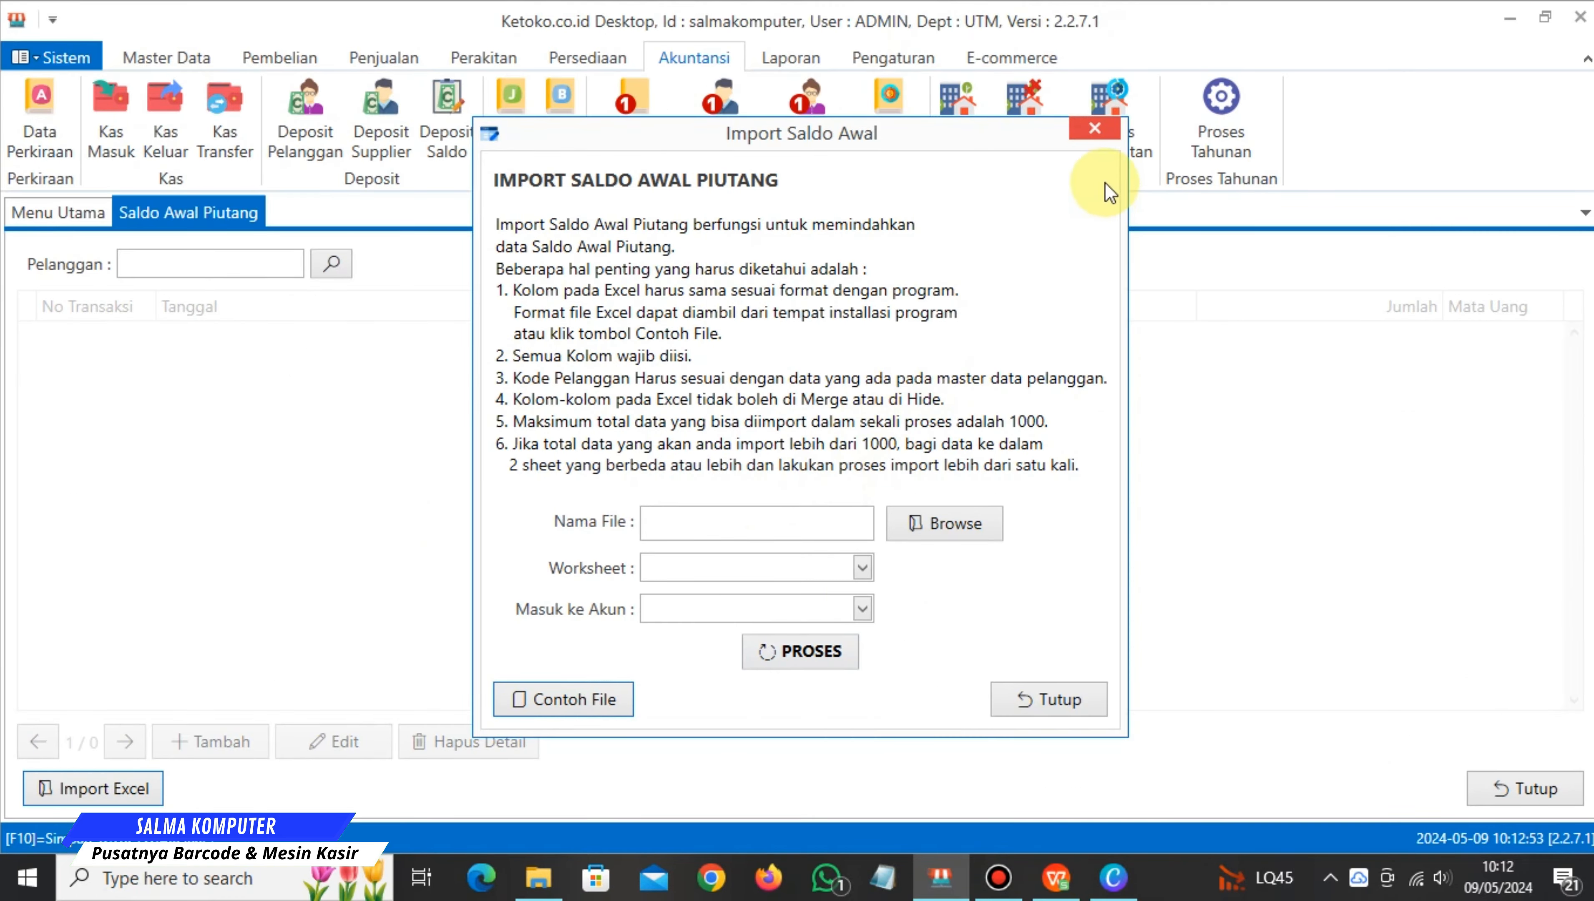
pyautogui.click(1097, 134)
pyautogui.click(1056, 877)
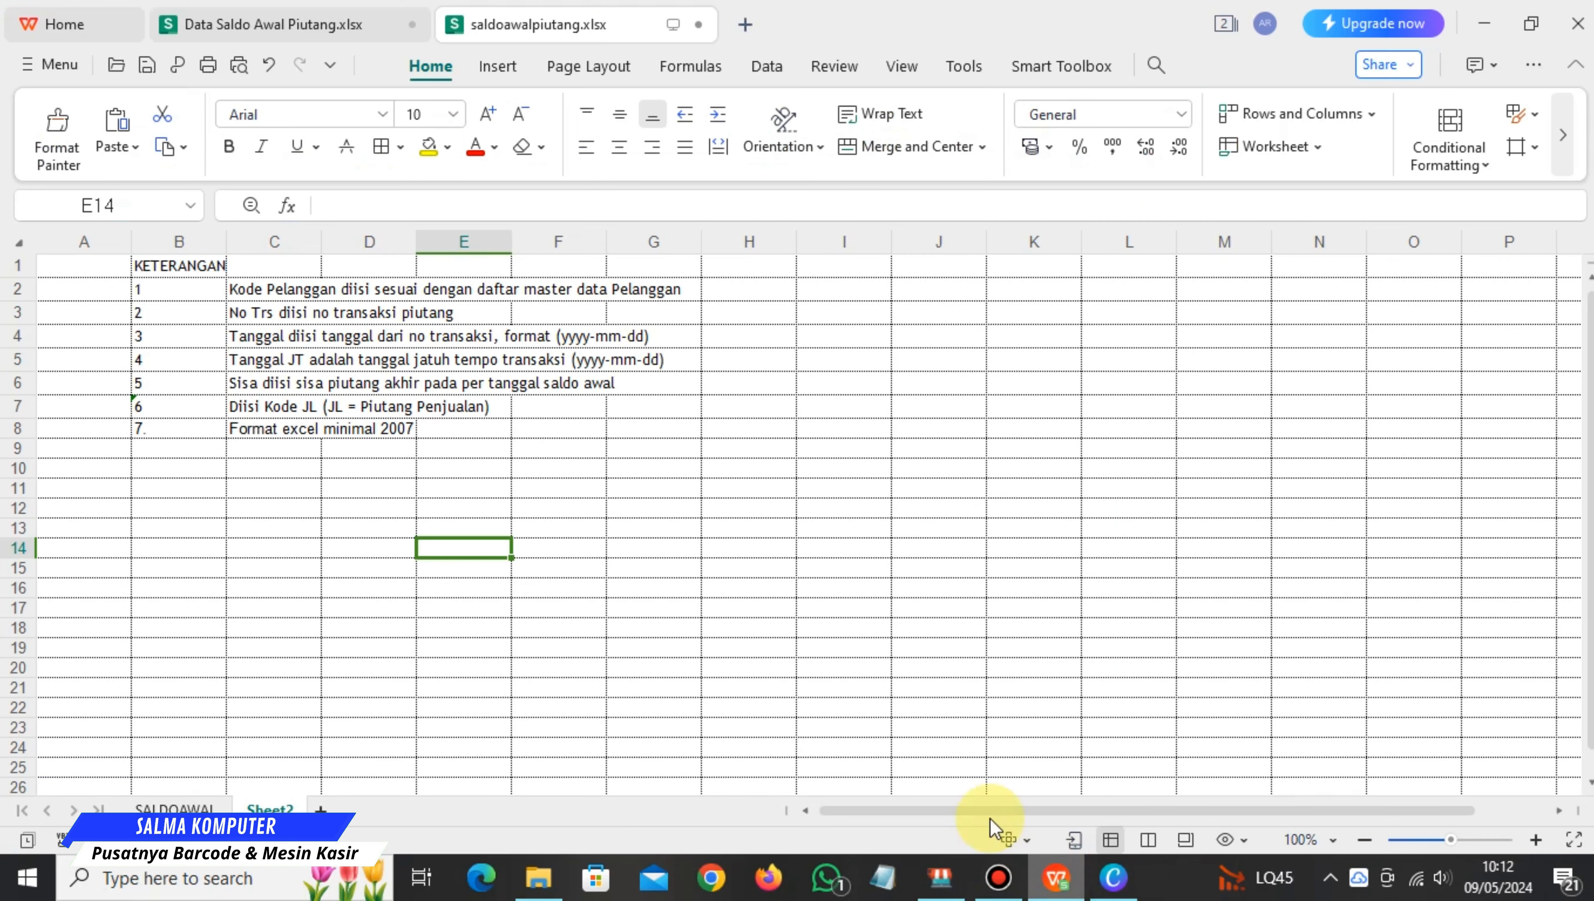
pyautogui.click(256, 28)
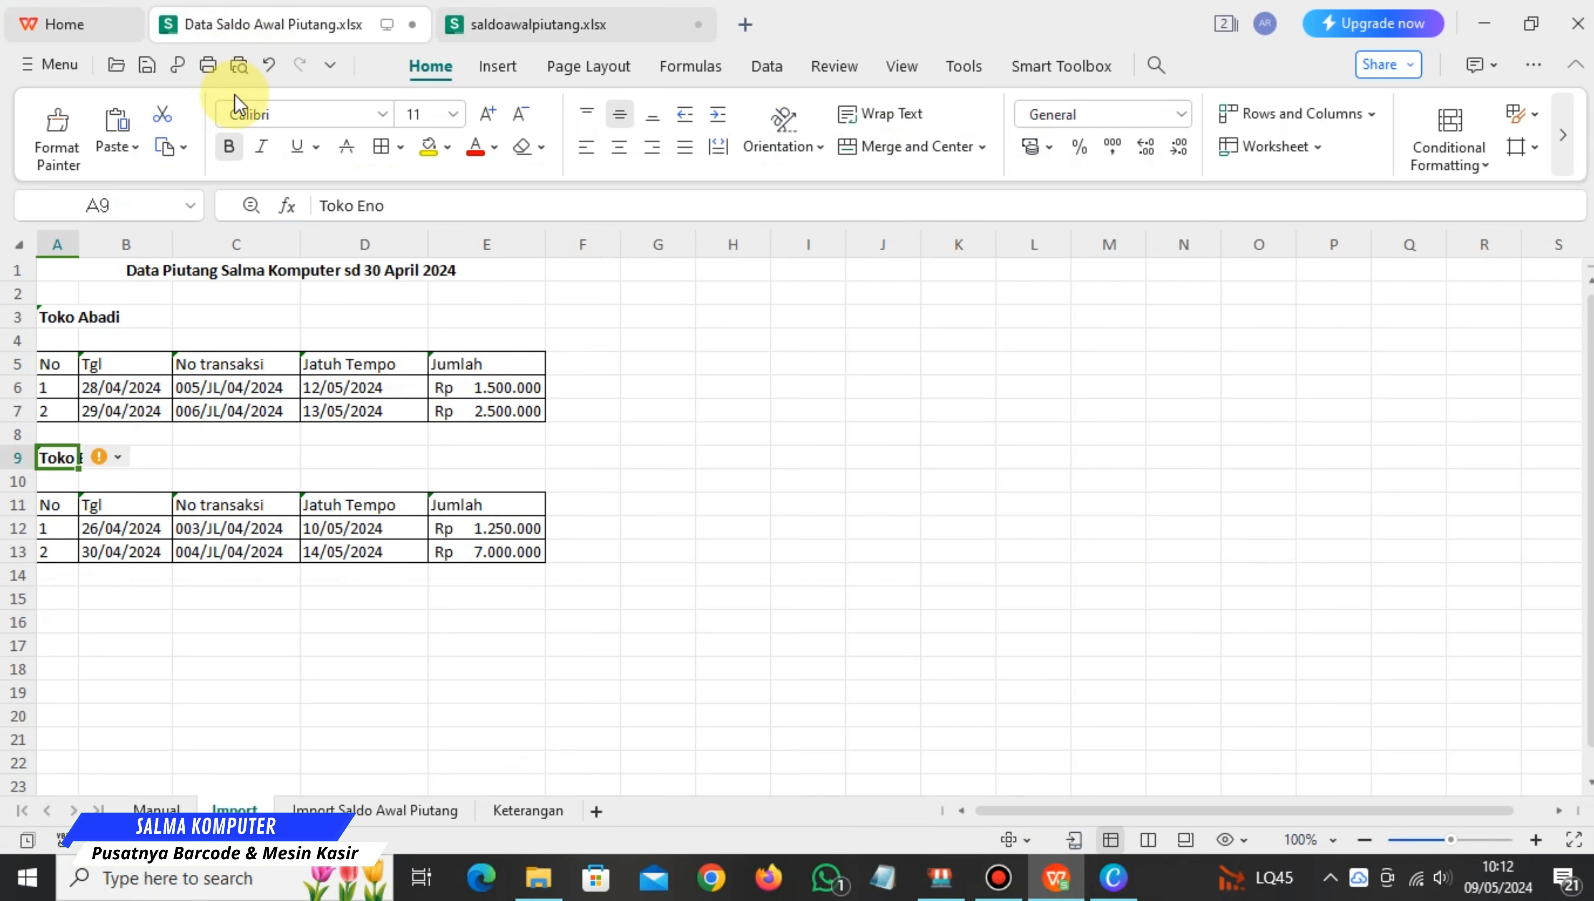
pyautogui.click(355, 811)
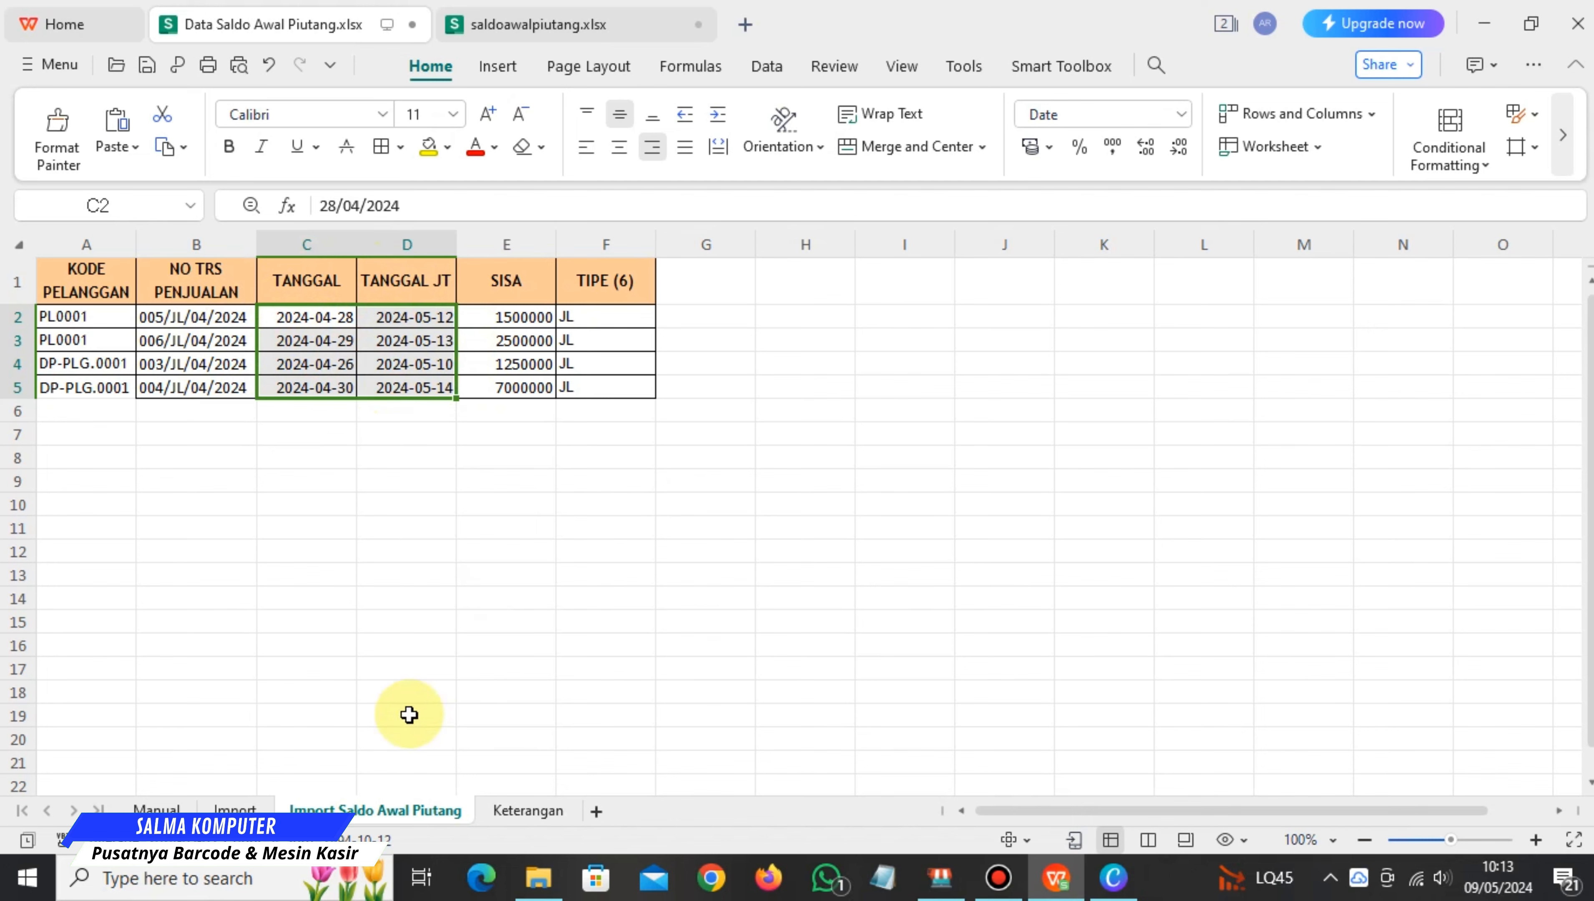
# Compare the Import Saldo Awal Piutang sheet's columns with the SALDOAWAL sheet of saldoawalpiutang.xlsx.
pyautogui.click(535, 37)
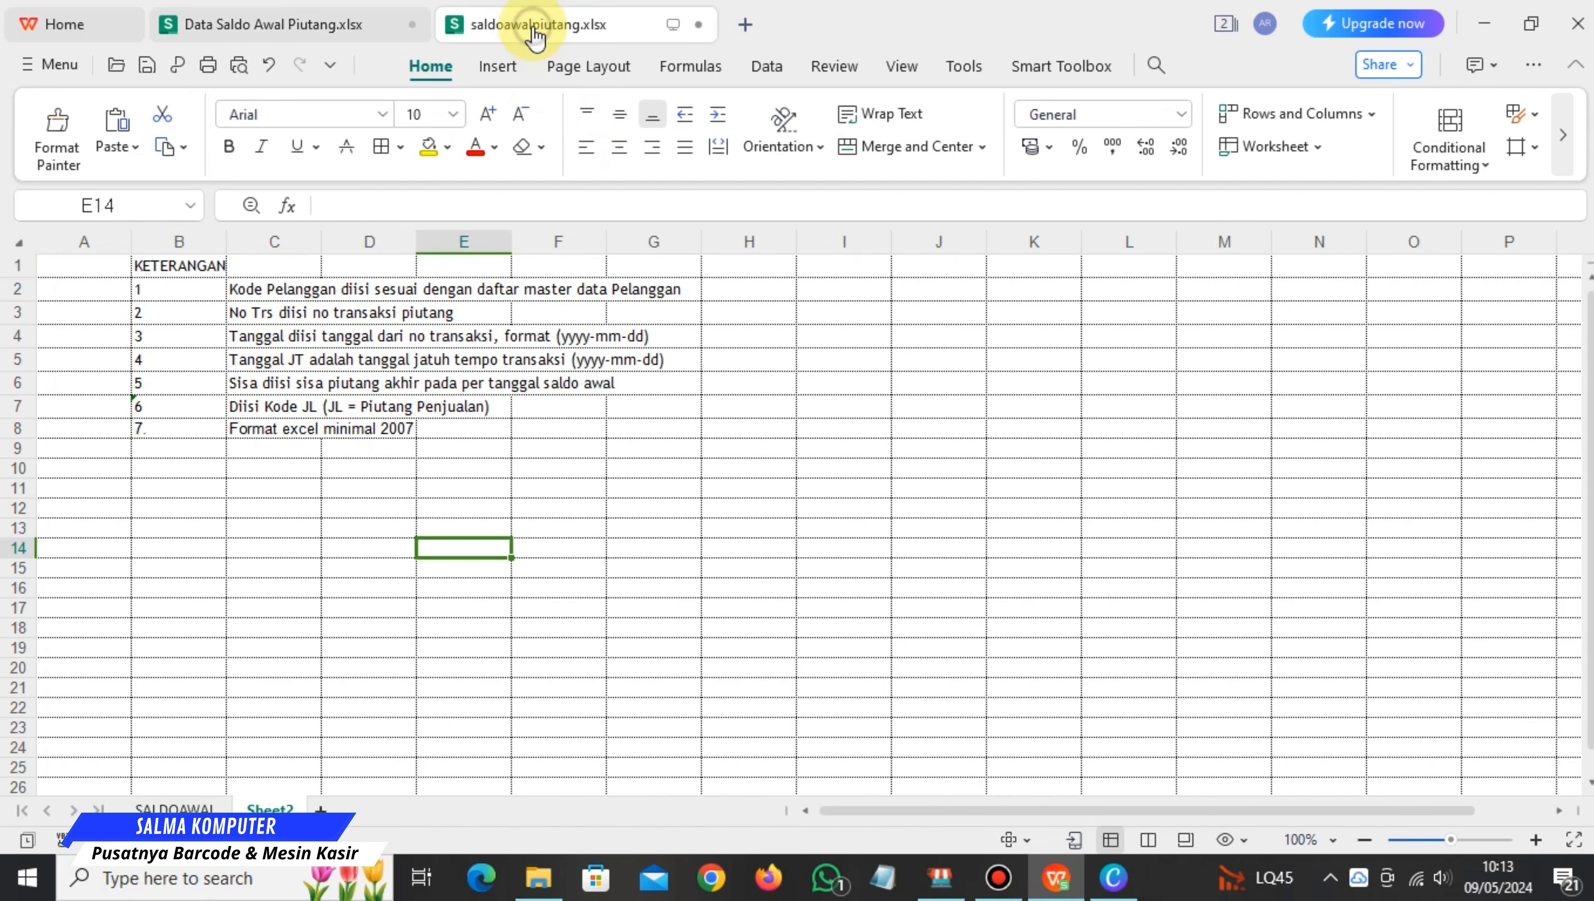
pyautogui.click(173, 808)
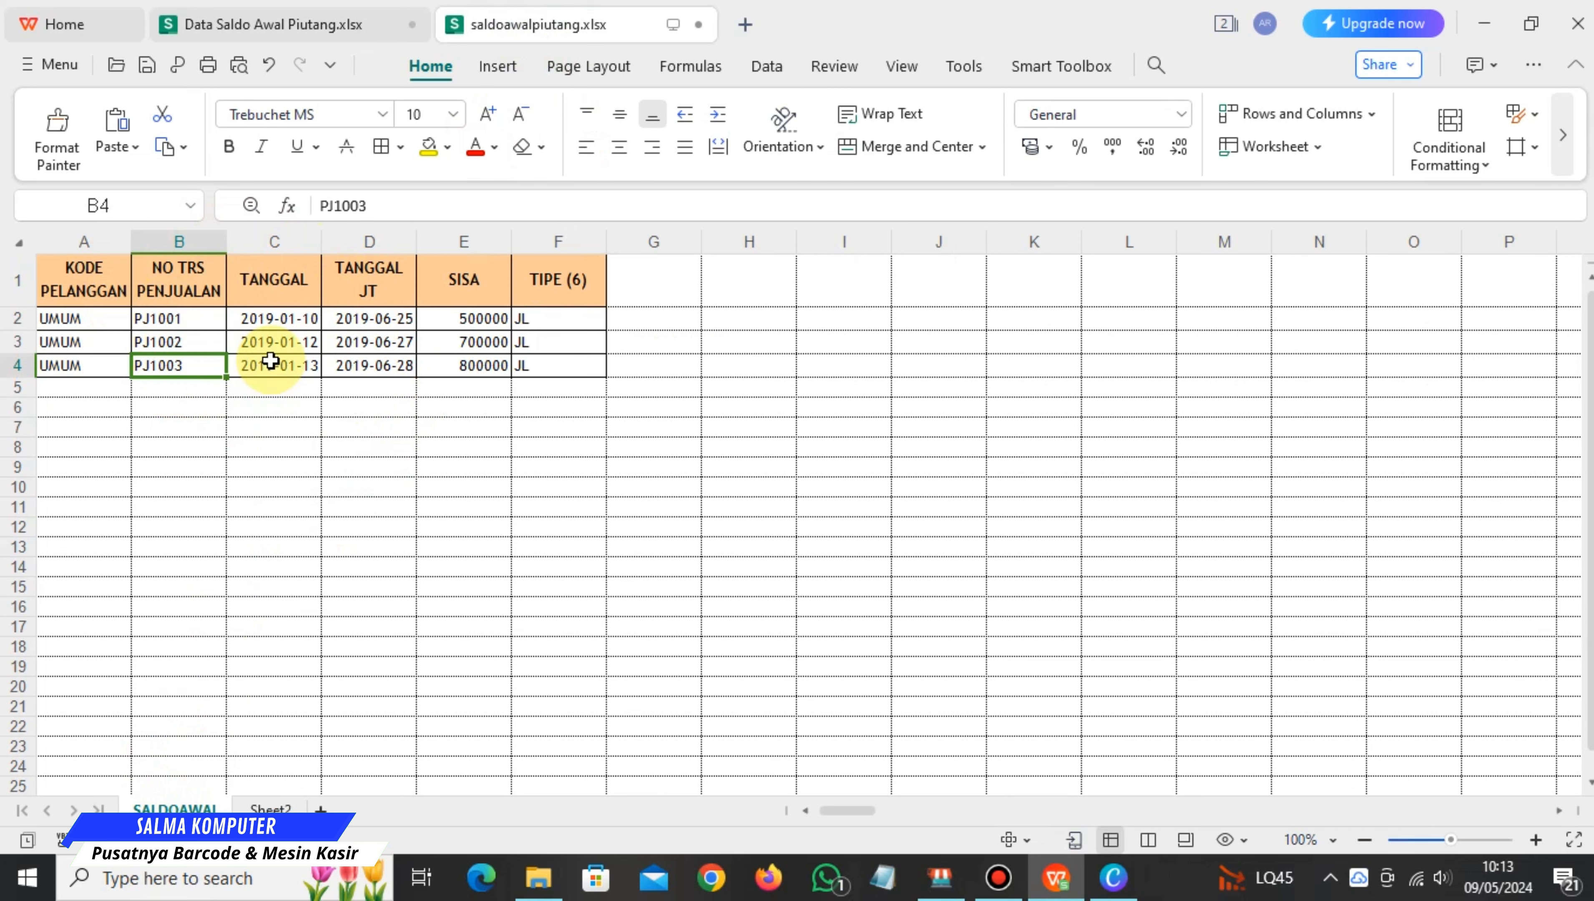
pyautogui.click(276, 42)
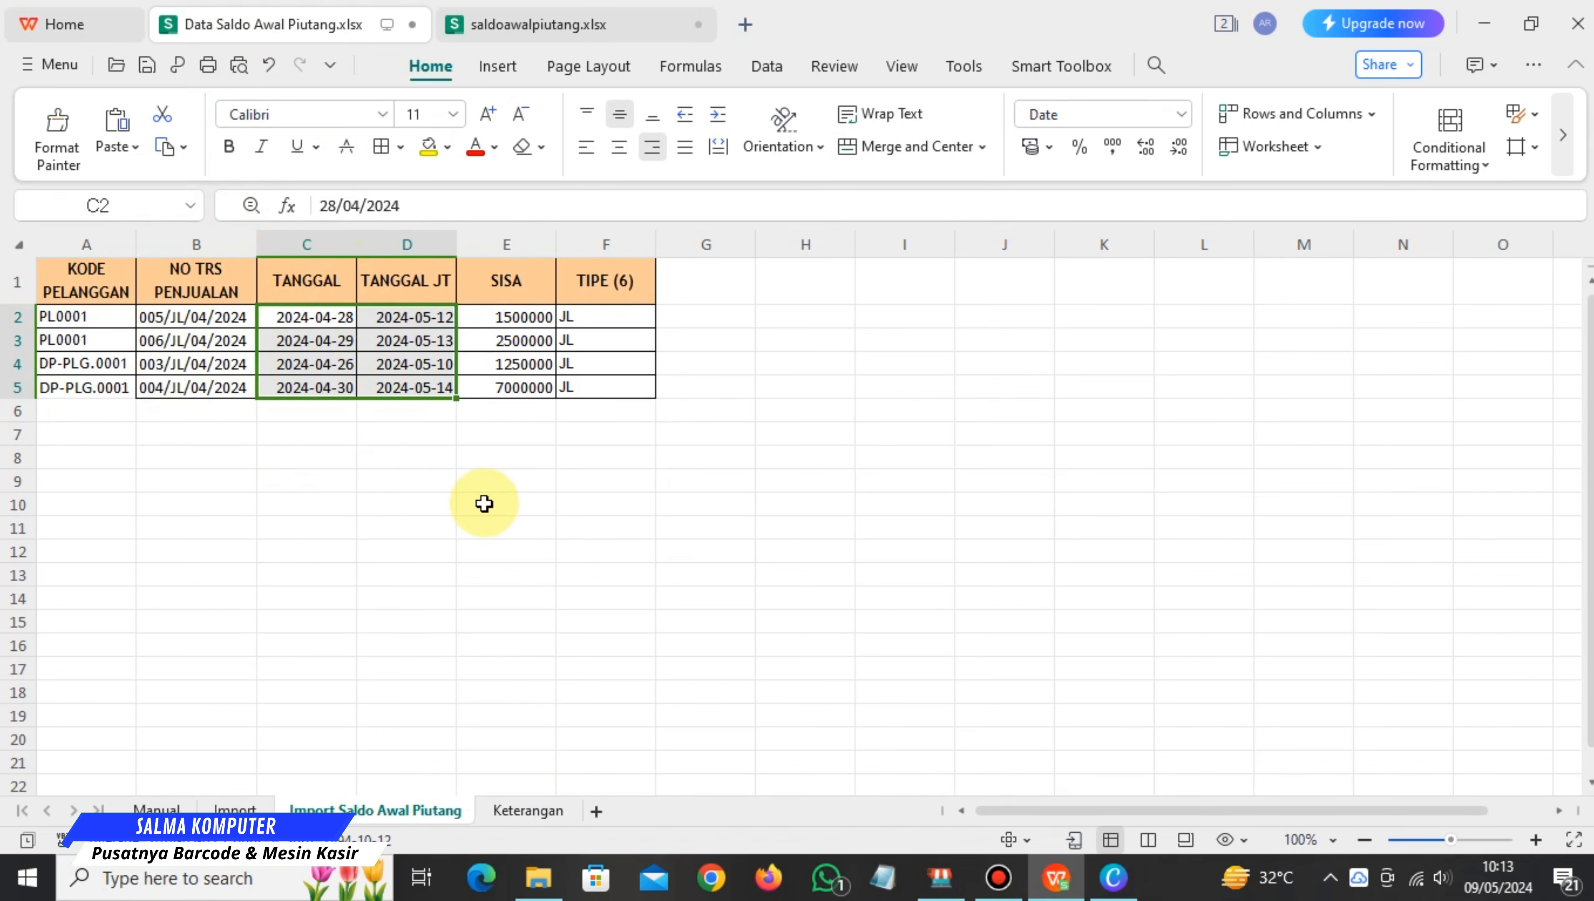
# Read the column filling rules on the Keterangan sheet and return to the Import Saldo Awal Piutang sheet.
pyautogui.click(529, 811)
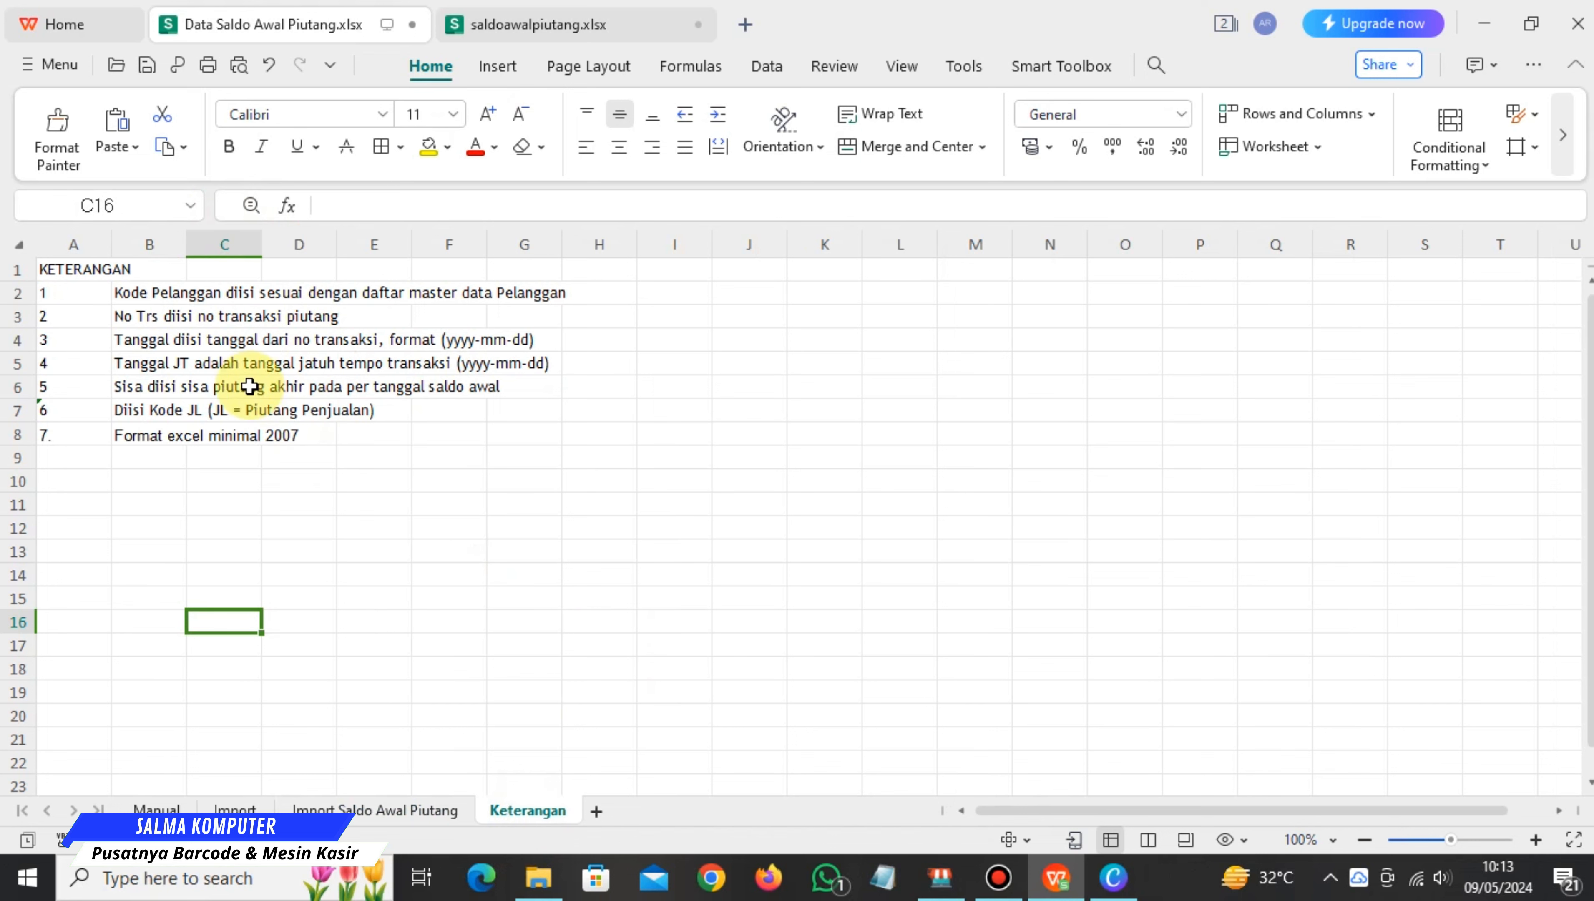
pyautogui.moveTo(117, 297); pyautogui.dragTo(554, 446)
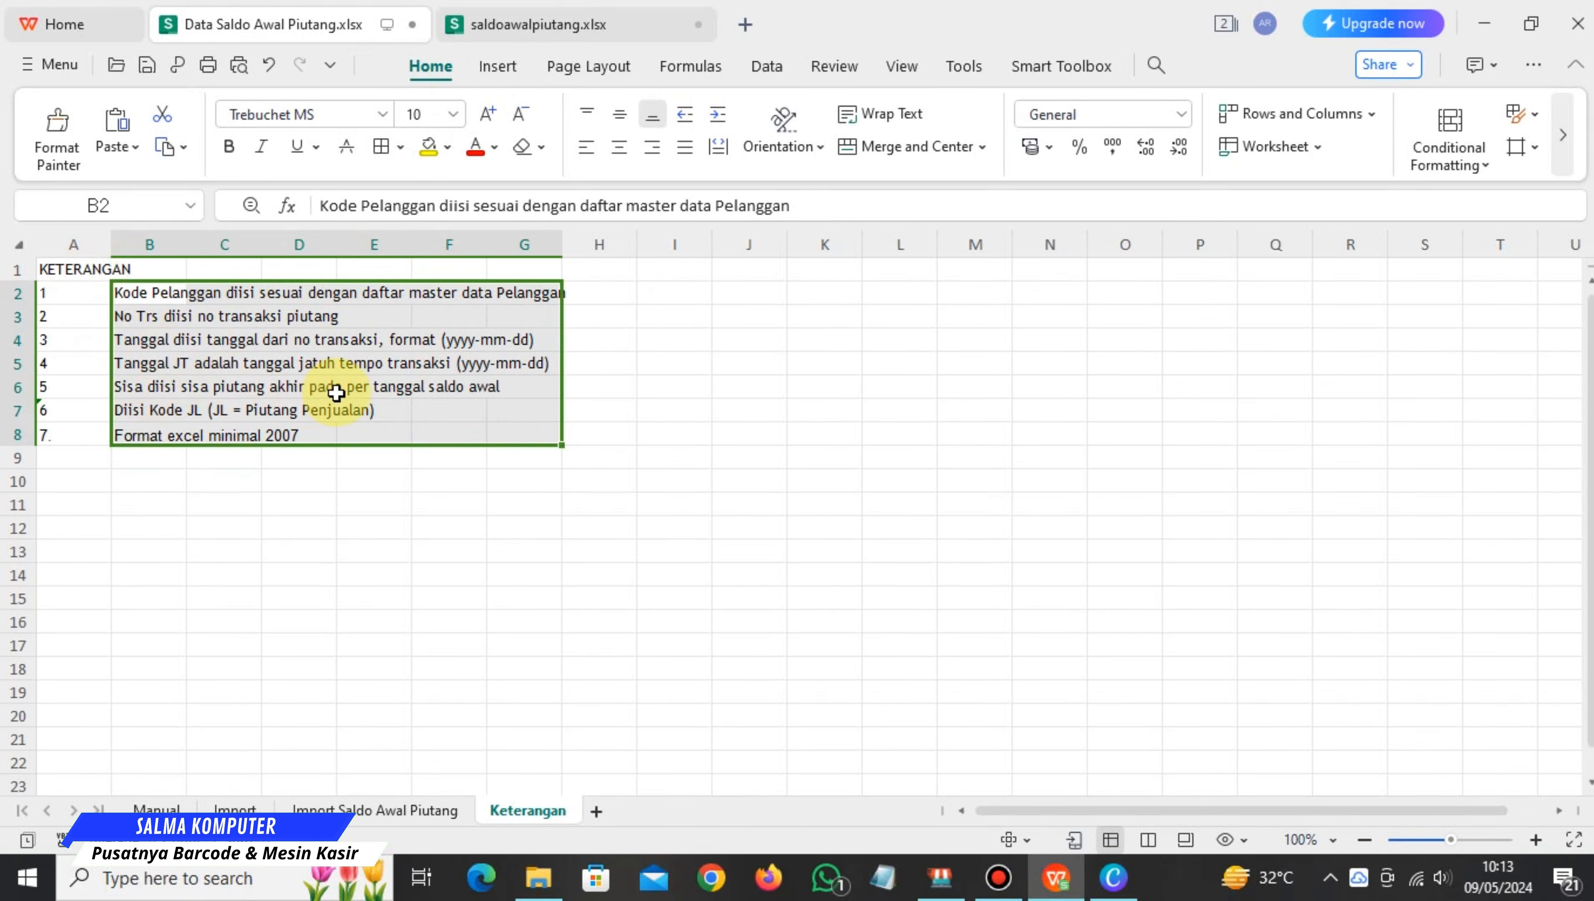
pyautogui.click(338, 807)
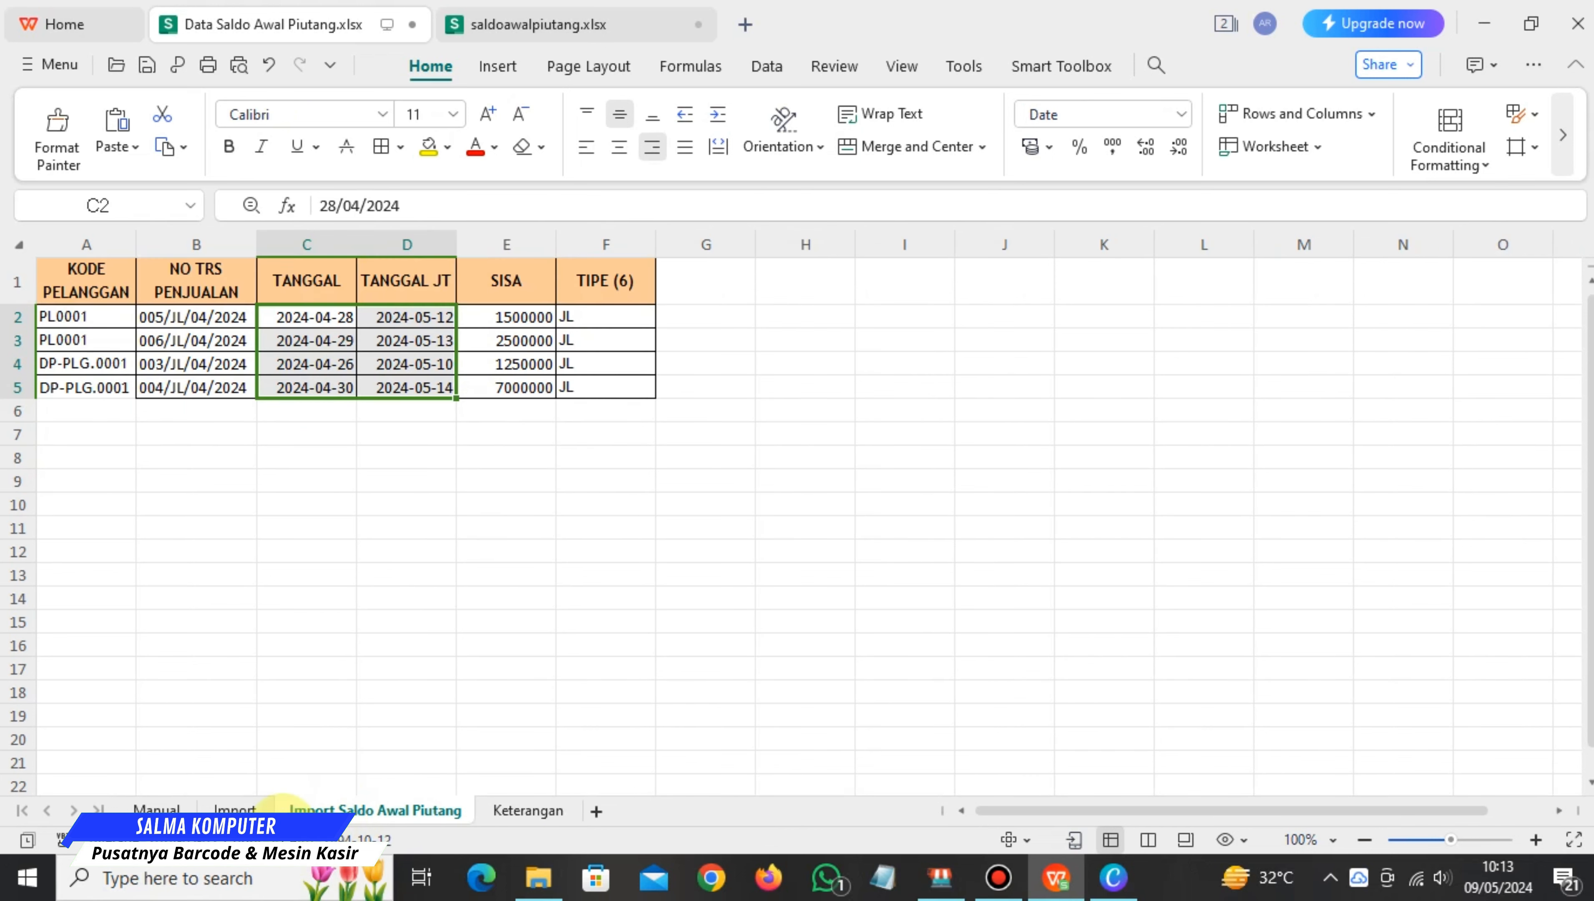
# Check the KODE PELANGGAN entries of the two Toko Abadi rows against the customer heading on the Import sheet.
pyautogui.click(236, 809)
pyautogui.click(74, 319)
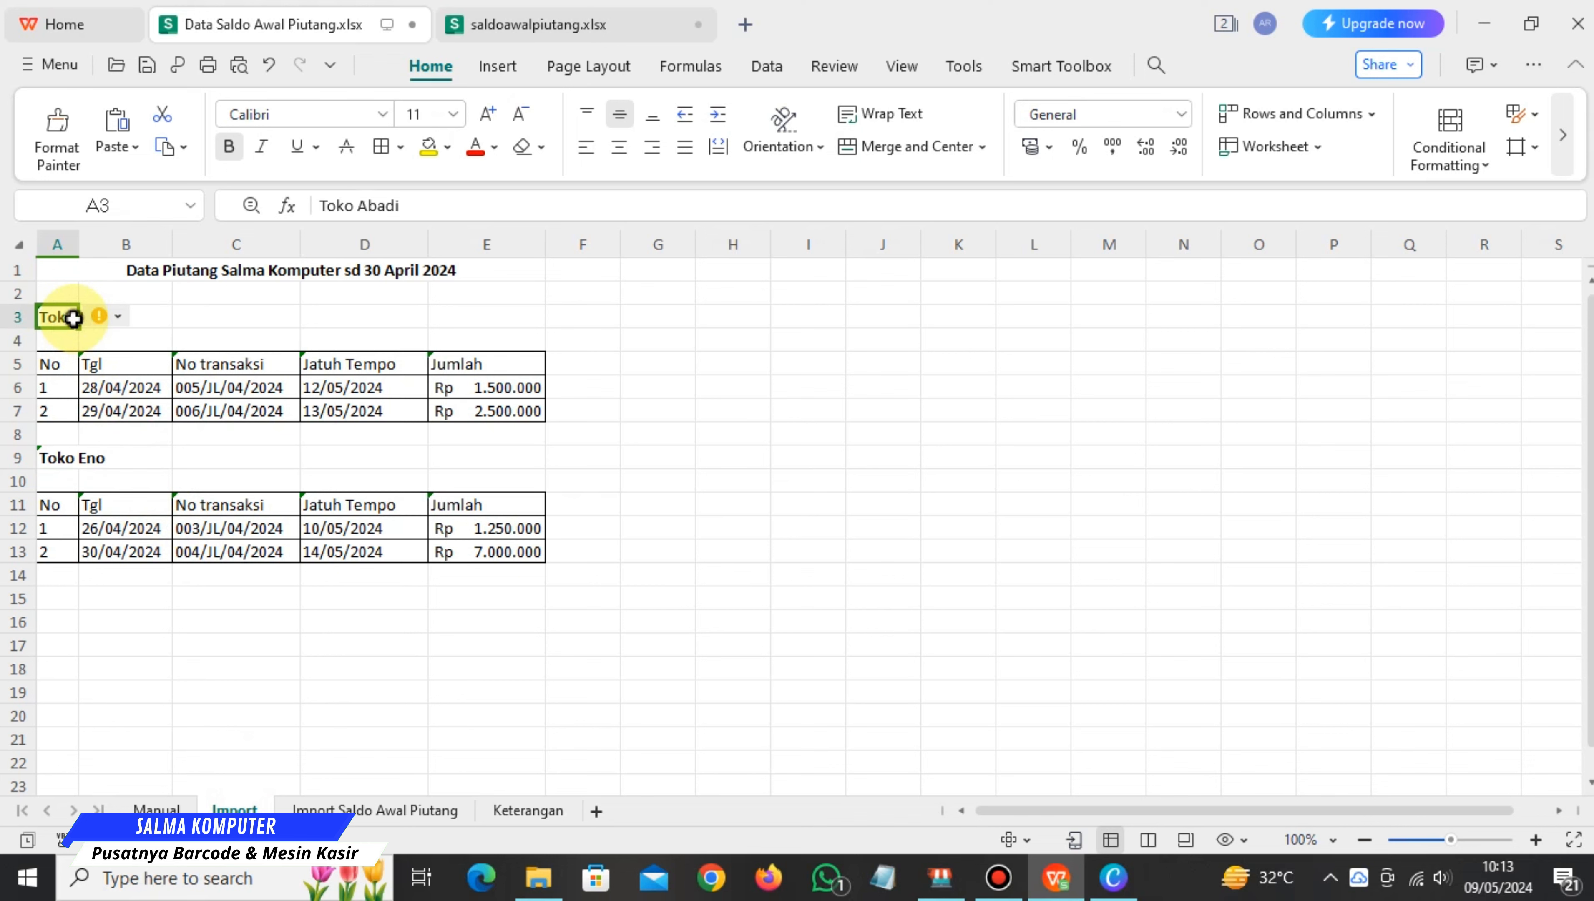
pyautogui.click(331, 810)
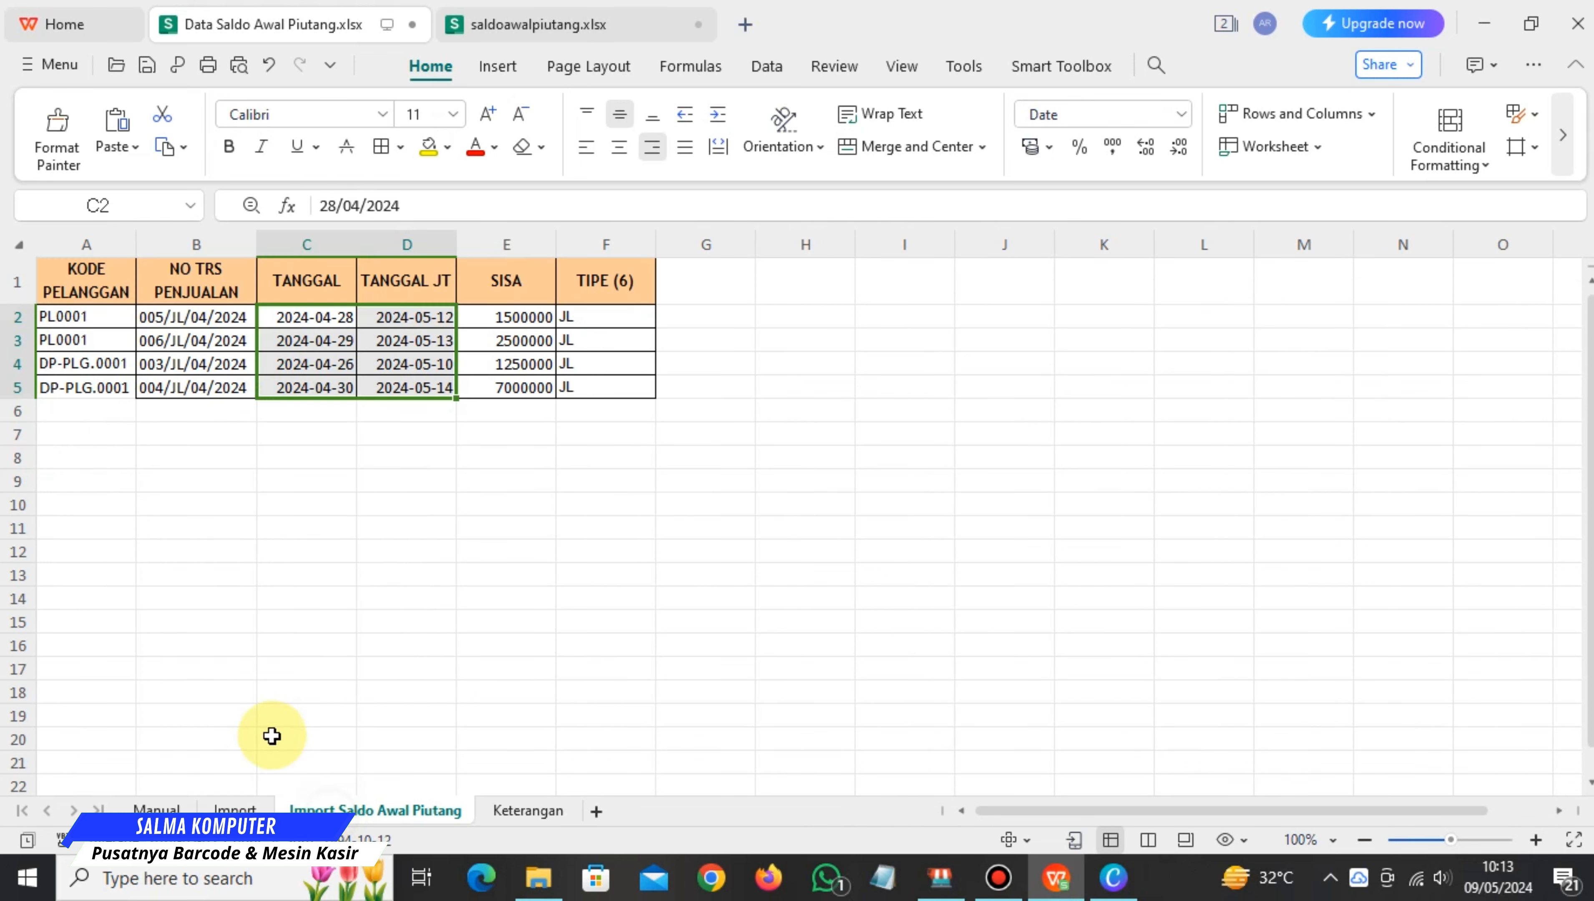
pyautogui.click(81, 338)
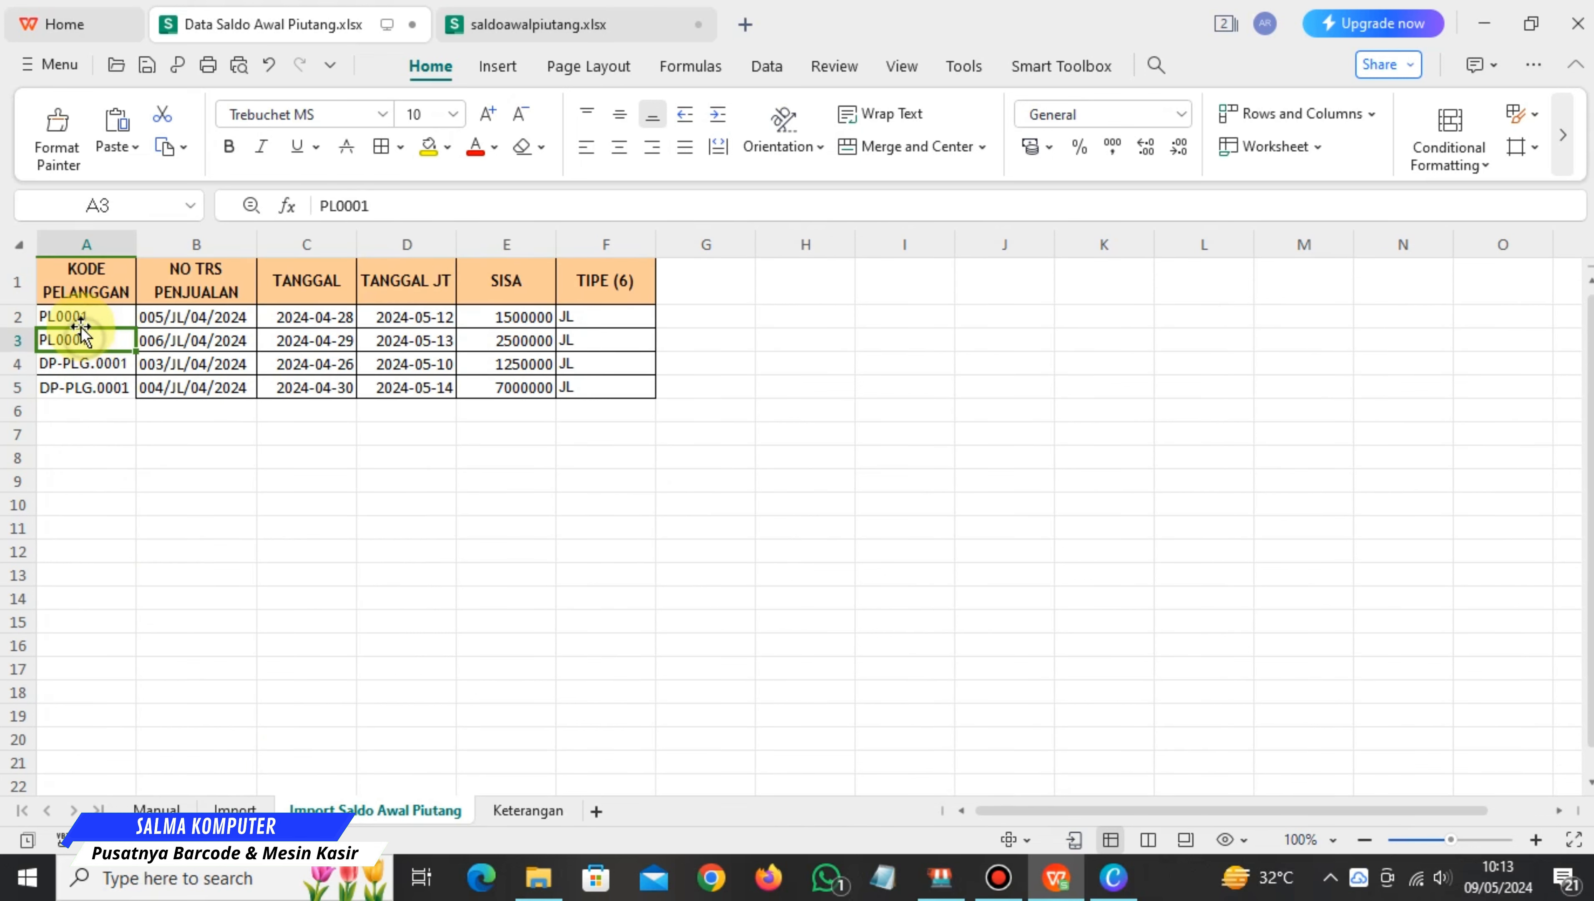
pyautogui.click(75, 313)
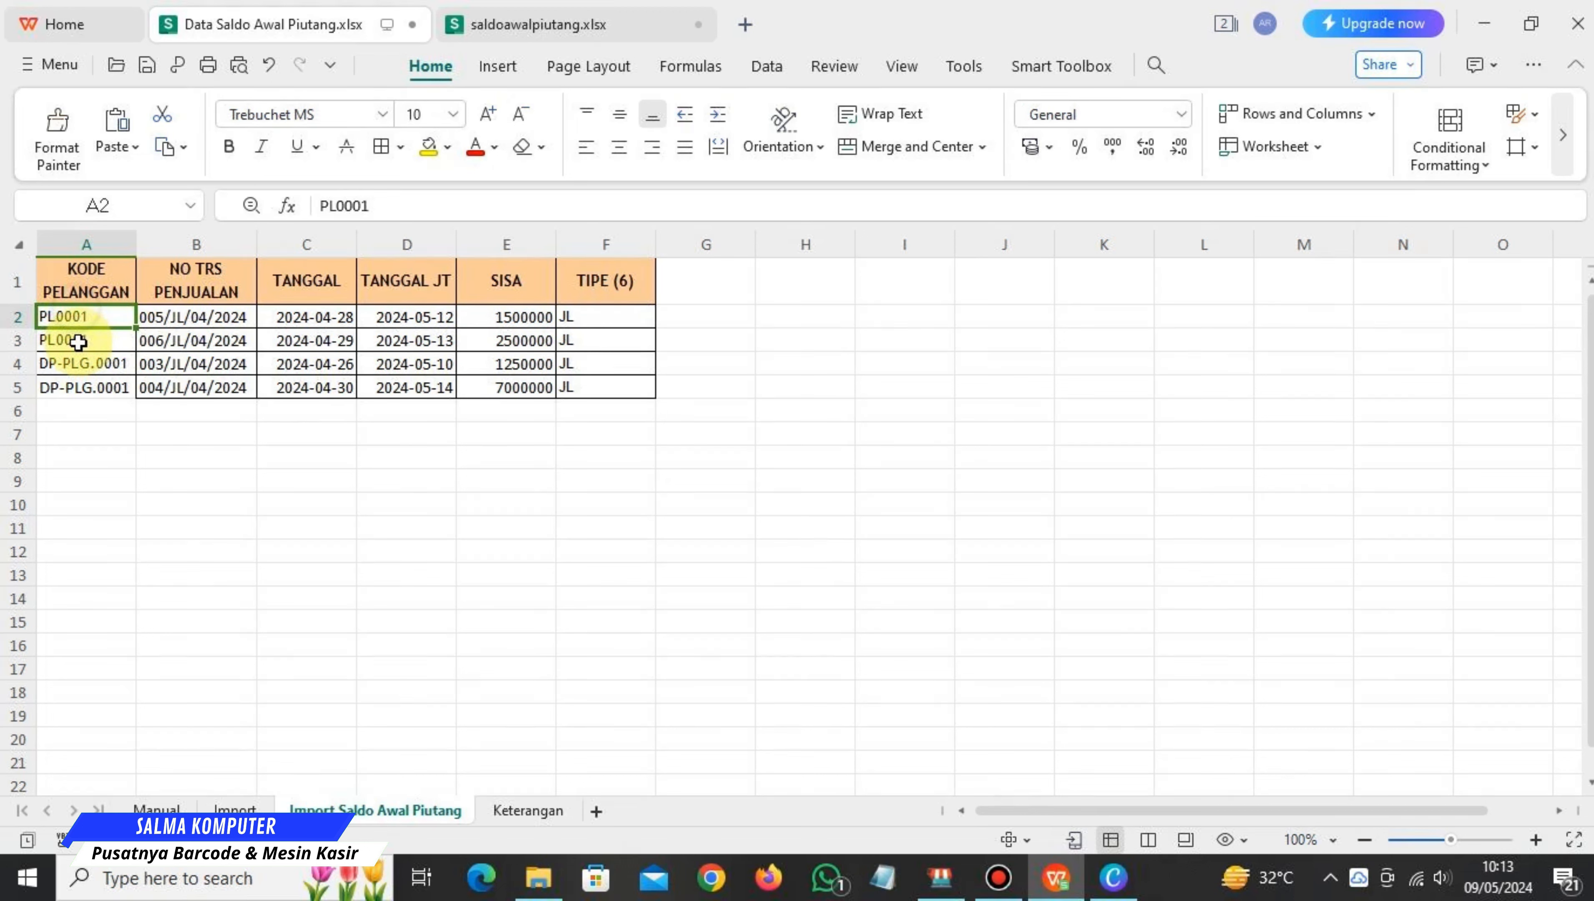
pyautogui.click(78, 340)
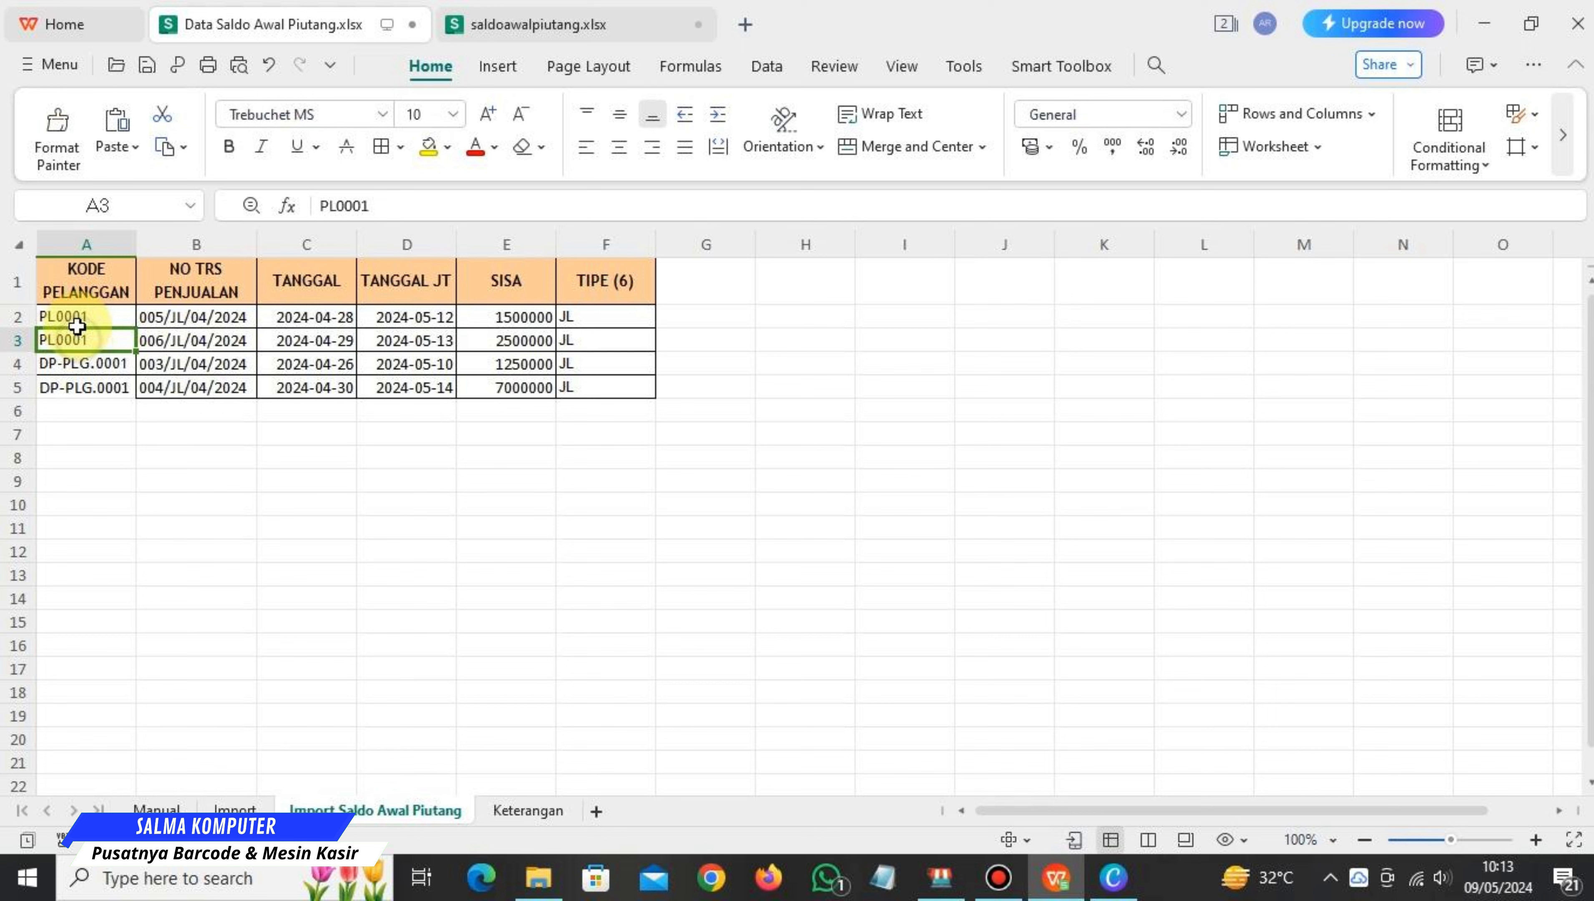
pyautogui.click(75, 316)
pyautogui.click(72, 357)
pyautogui.click(77, 319)
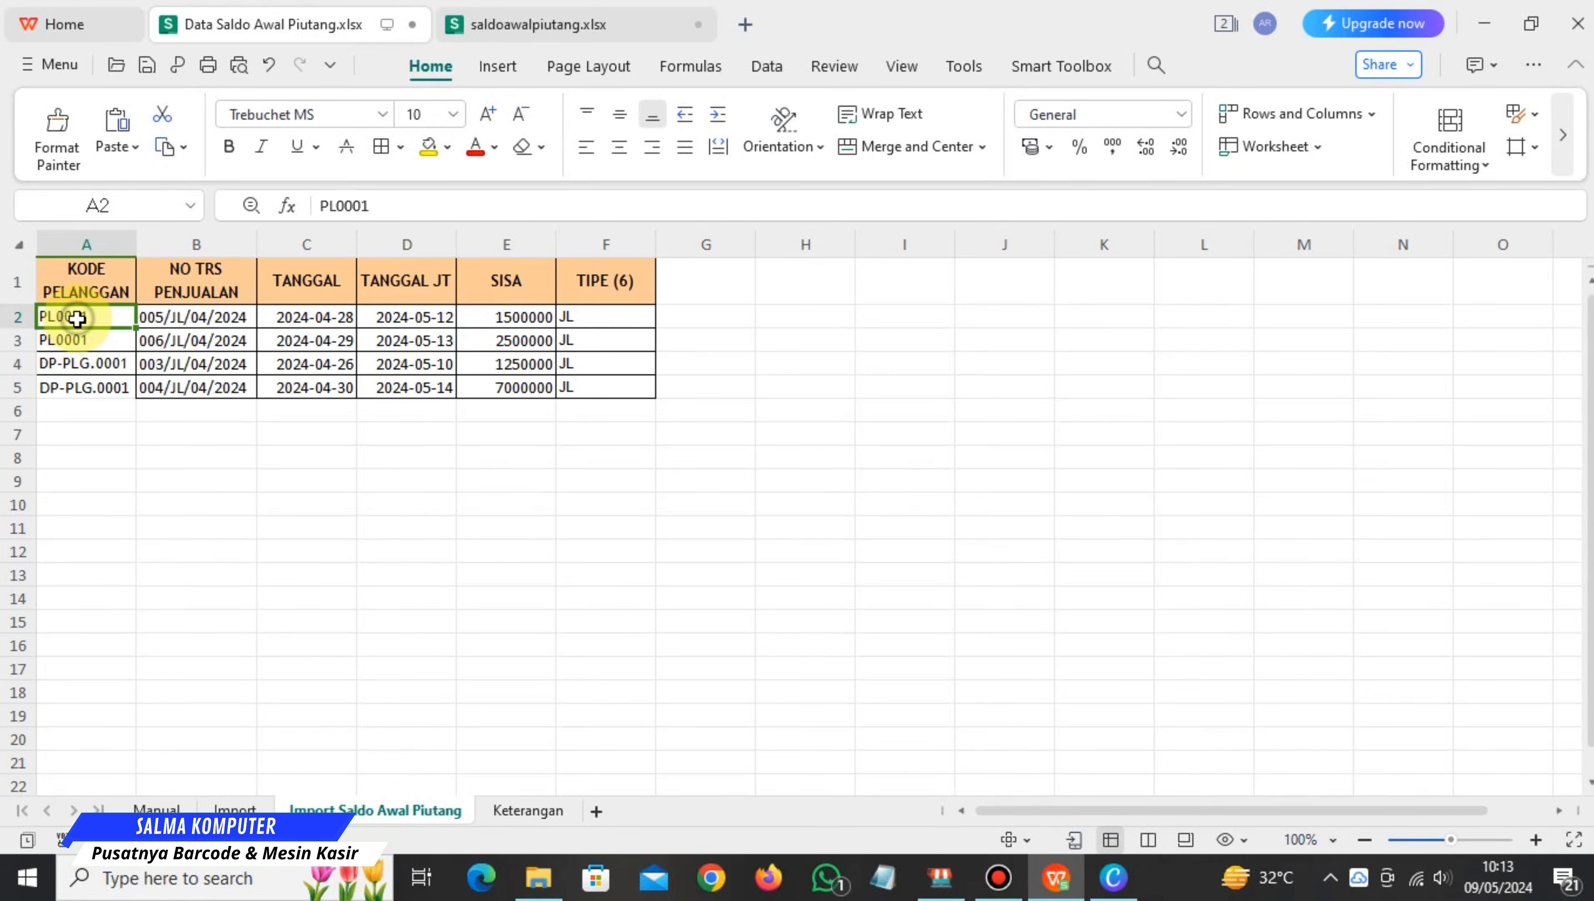
pyautogui.click(76, 334)
# Open Daftar Pelanggan in Ketoko.co.id Desktop, sort it by Kode and locate Toko Abadi's customer code.
pyautogui.click(939, 875)
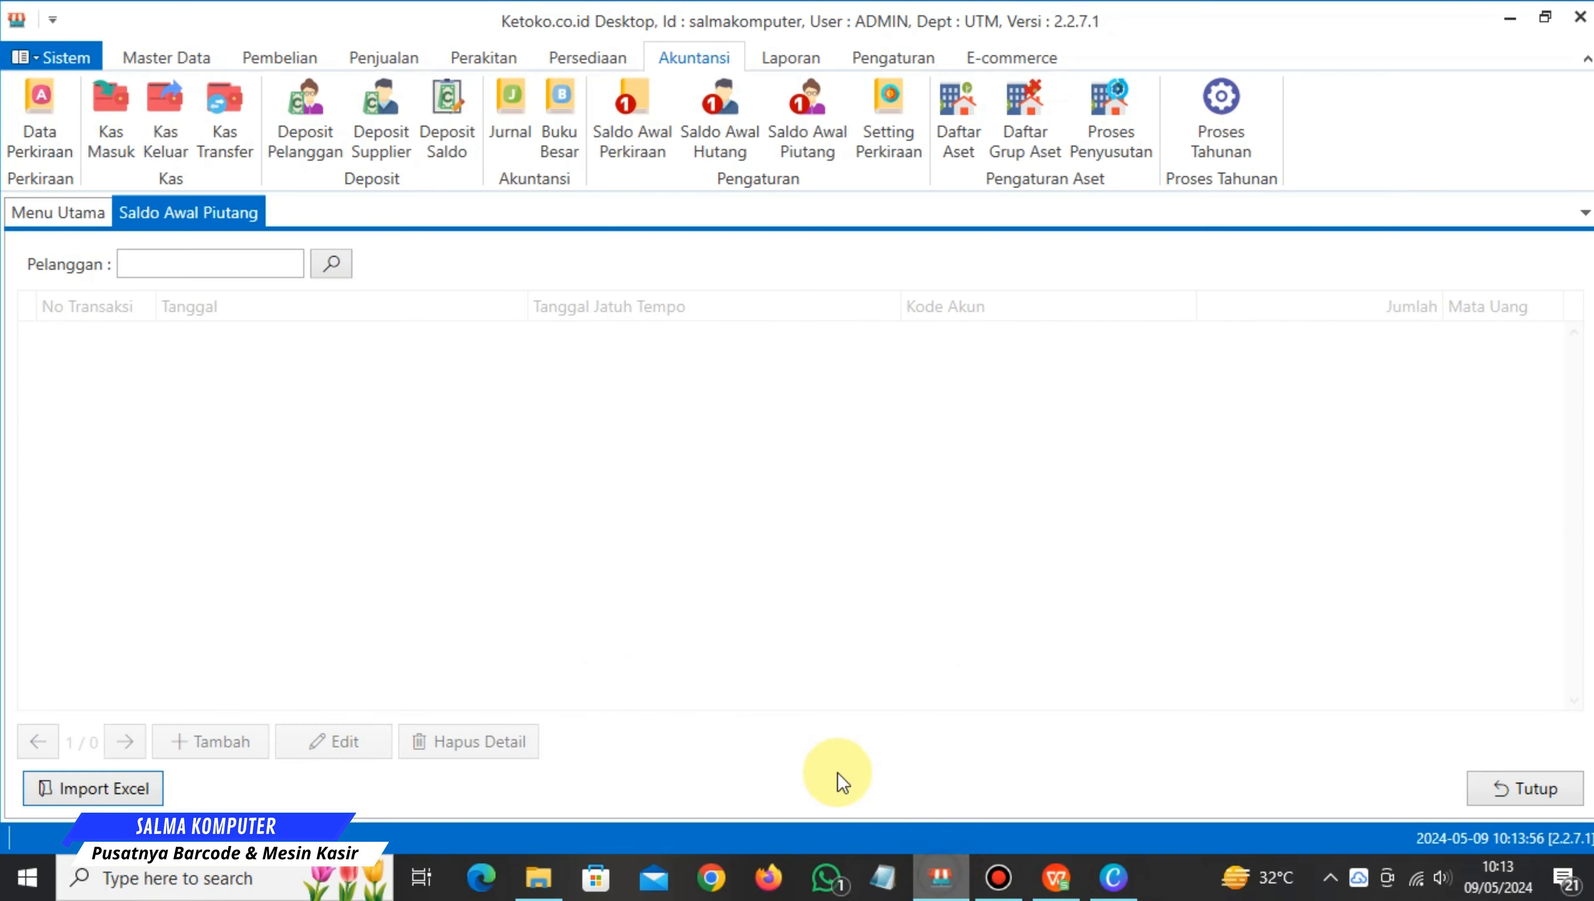
pyautogui.click(171, 61)
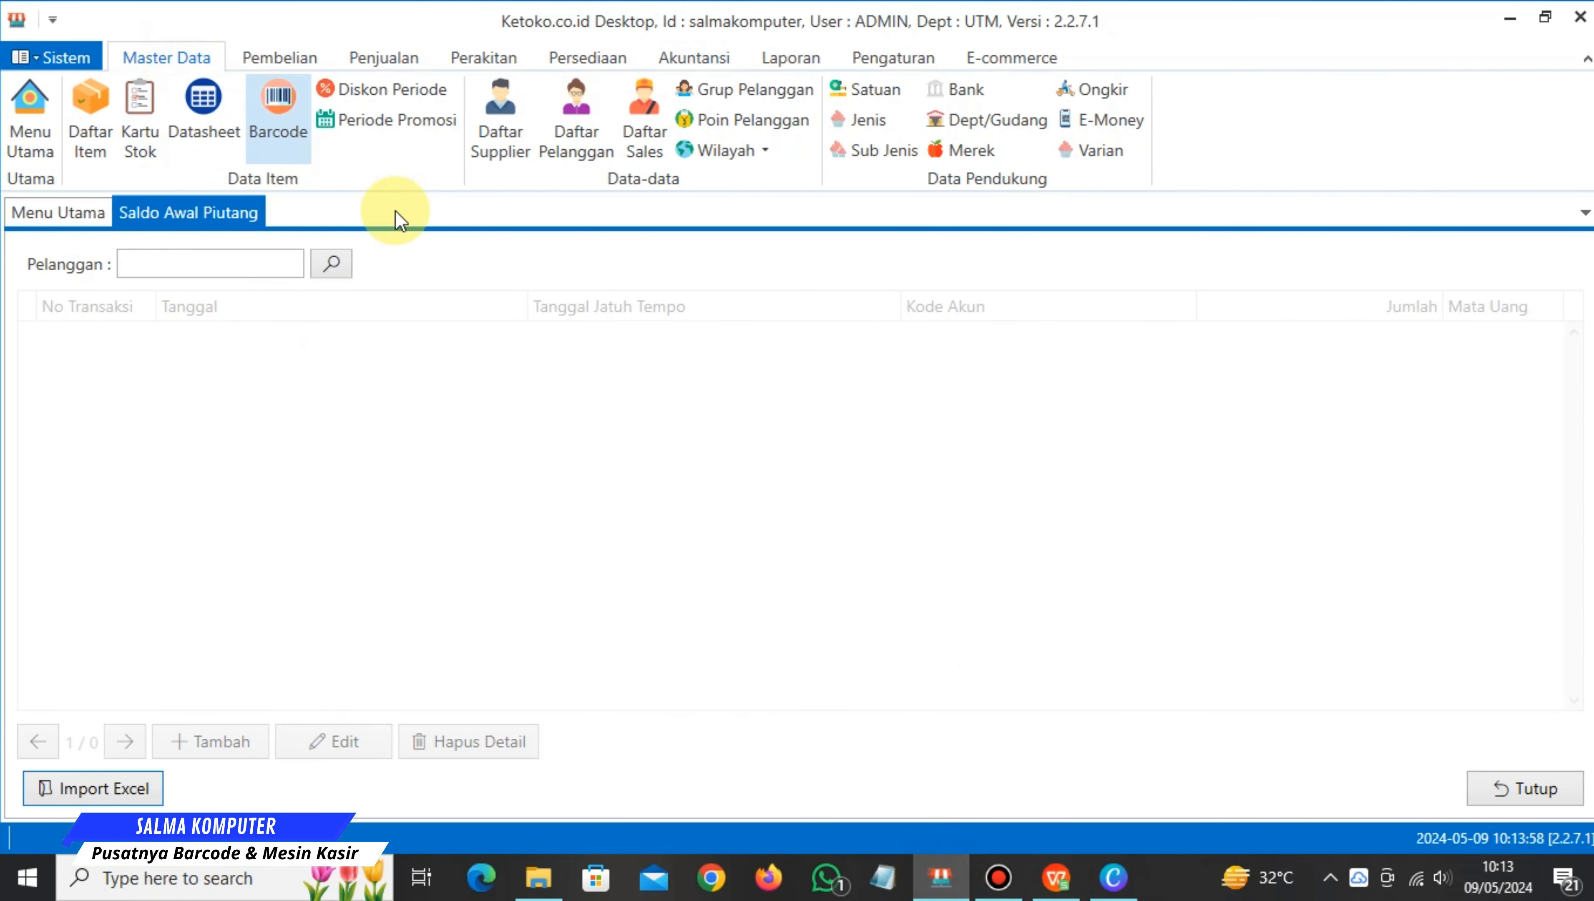
pyautogui.click(557, 144)
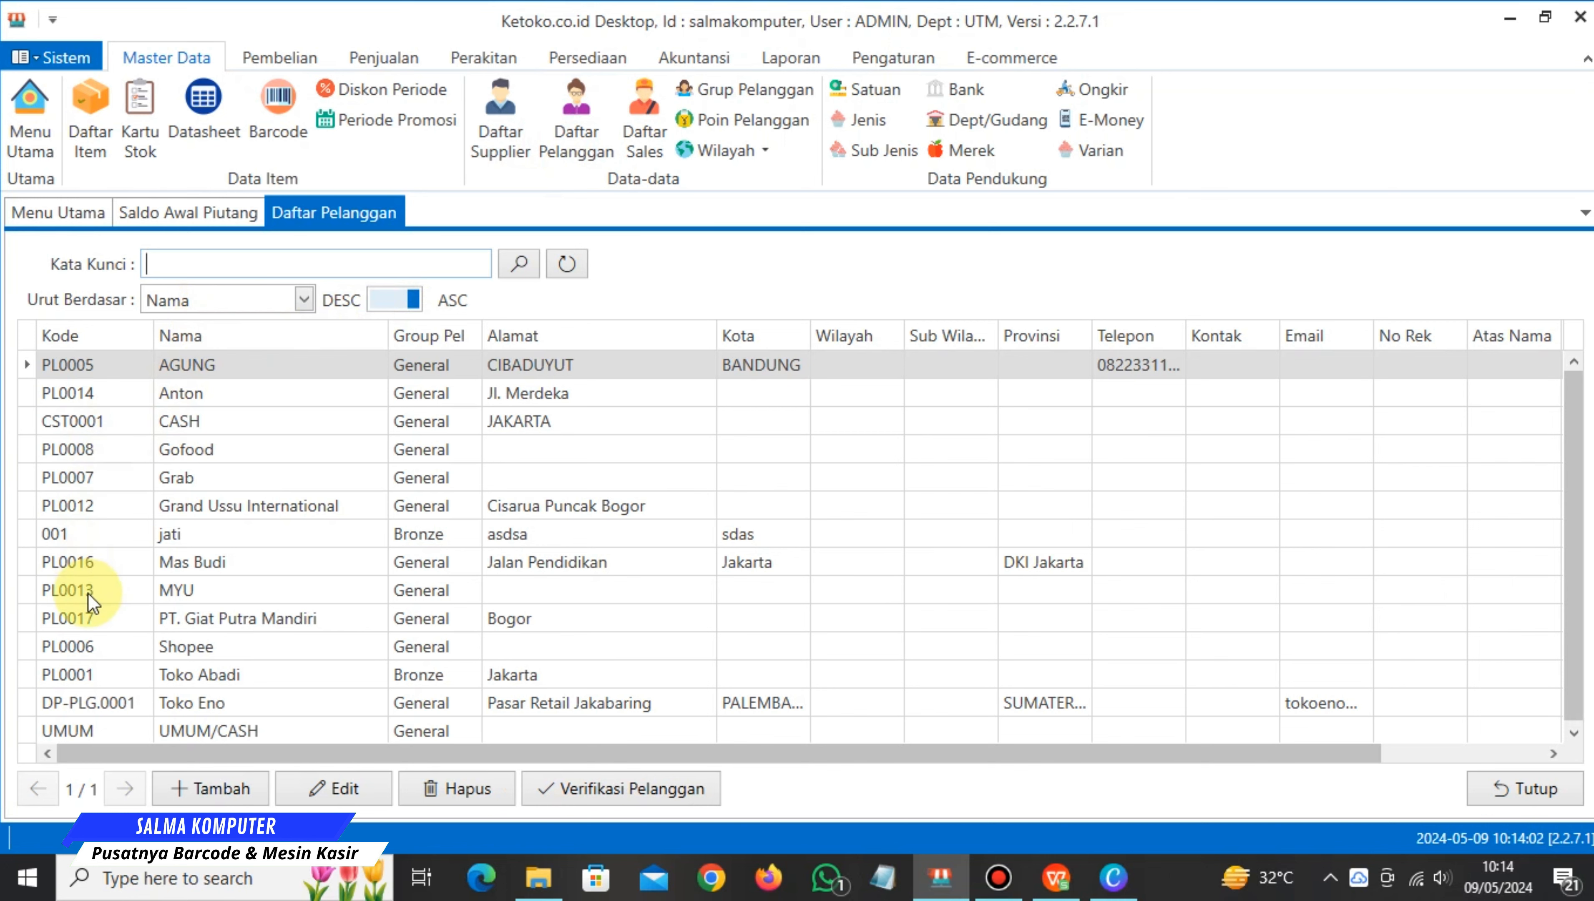
pyautogui.scroll(-1, 109, 615)
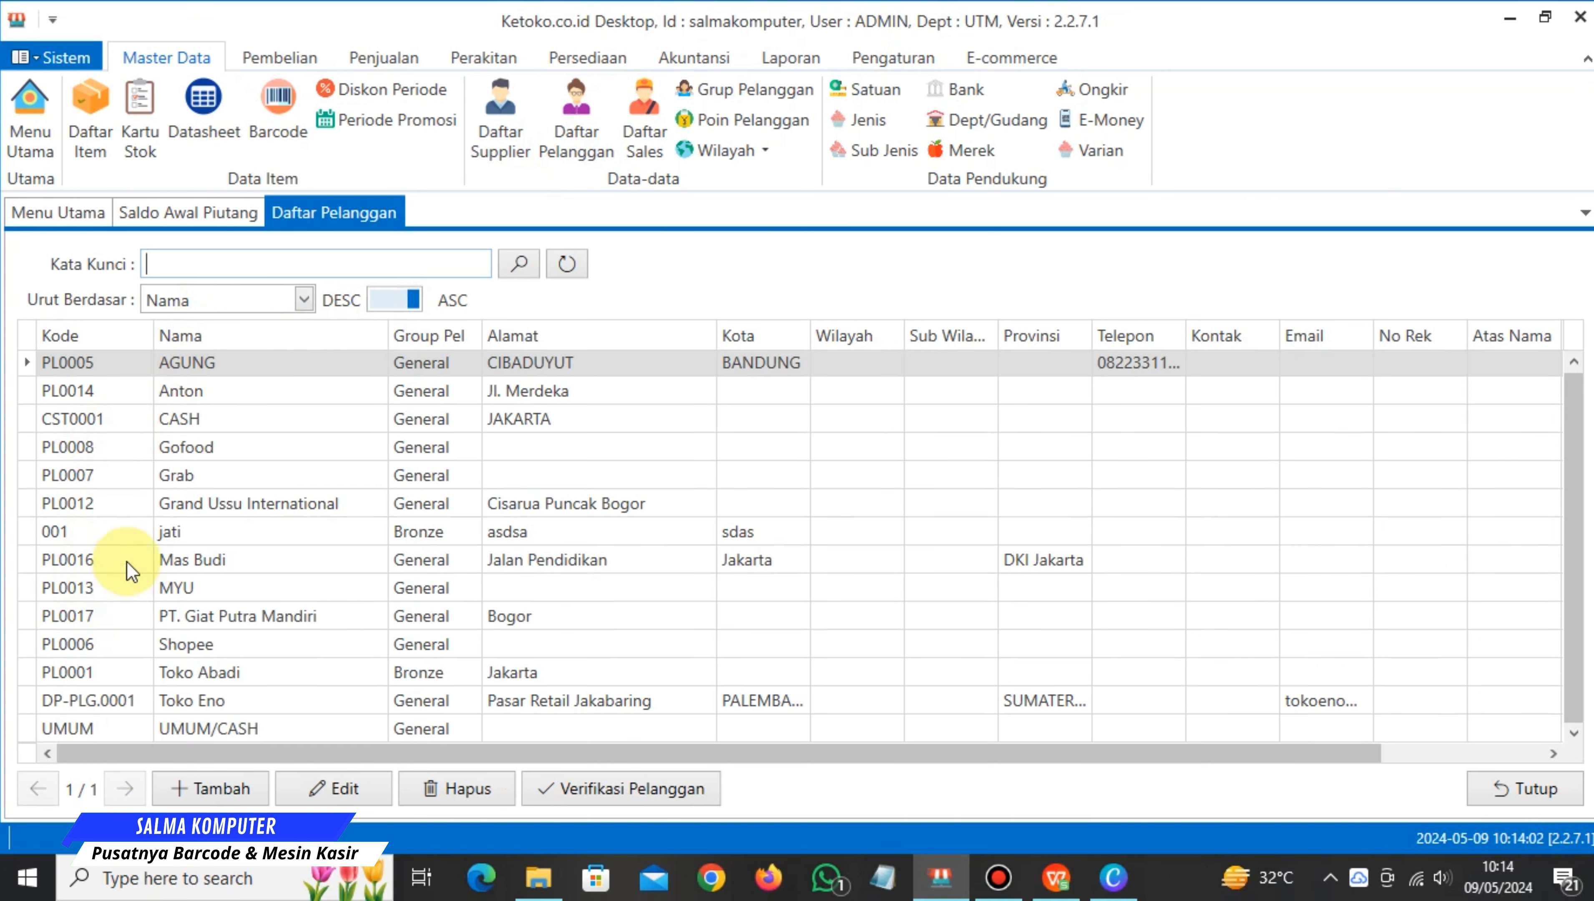
pyautogui.click(305, 299)
pyautogui.click(213, 327)
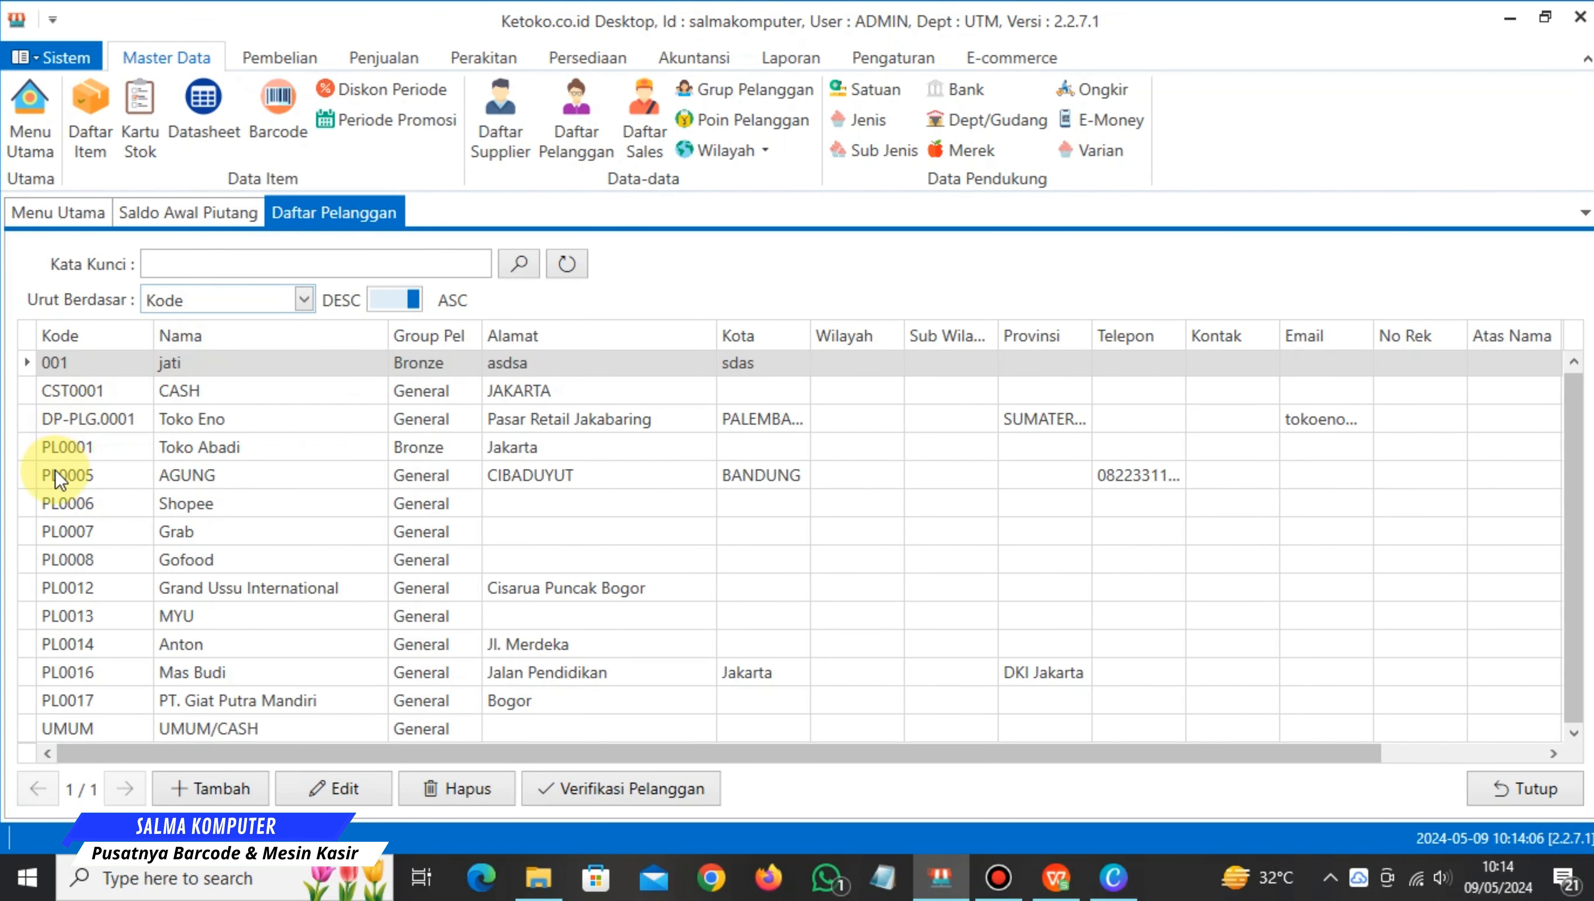
pyautogui.click(84, 449)
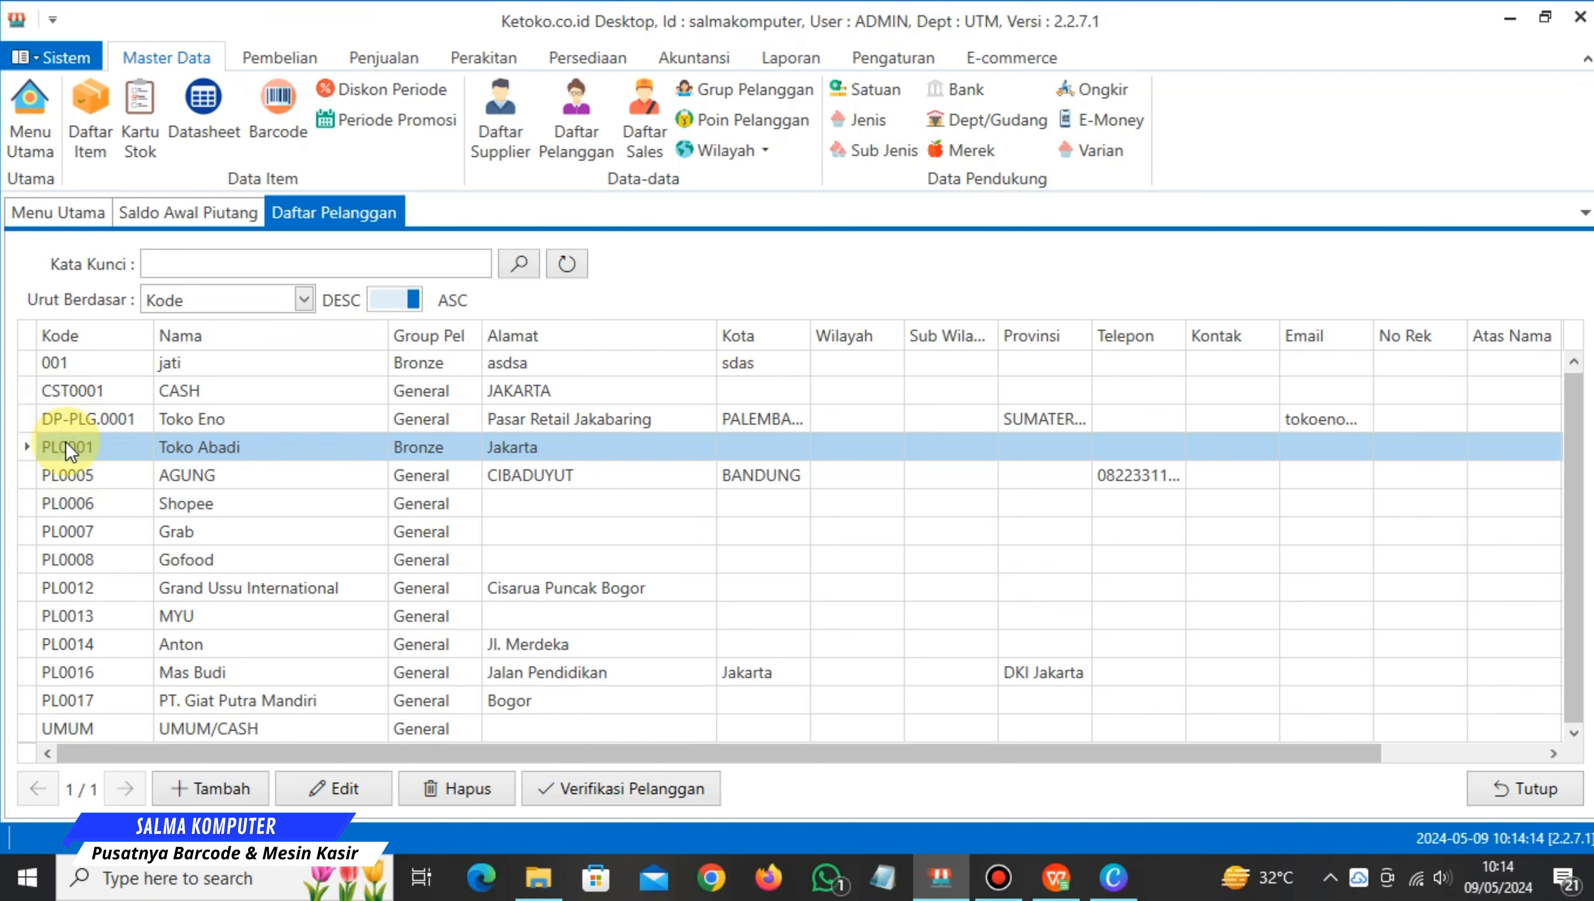
# Switch back to the workbook in WPS Office and review rules 1 to 7 on the Keterangan sheet.
pyautogui.click(1072, 888)
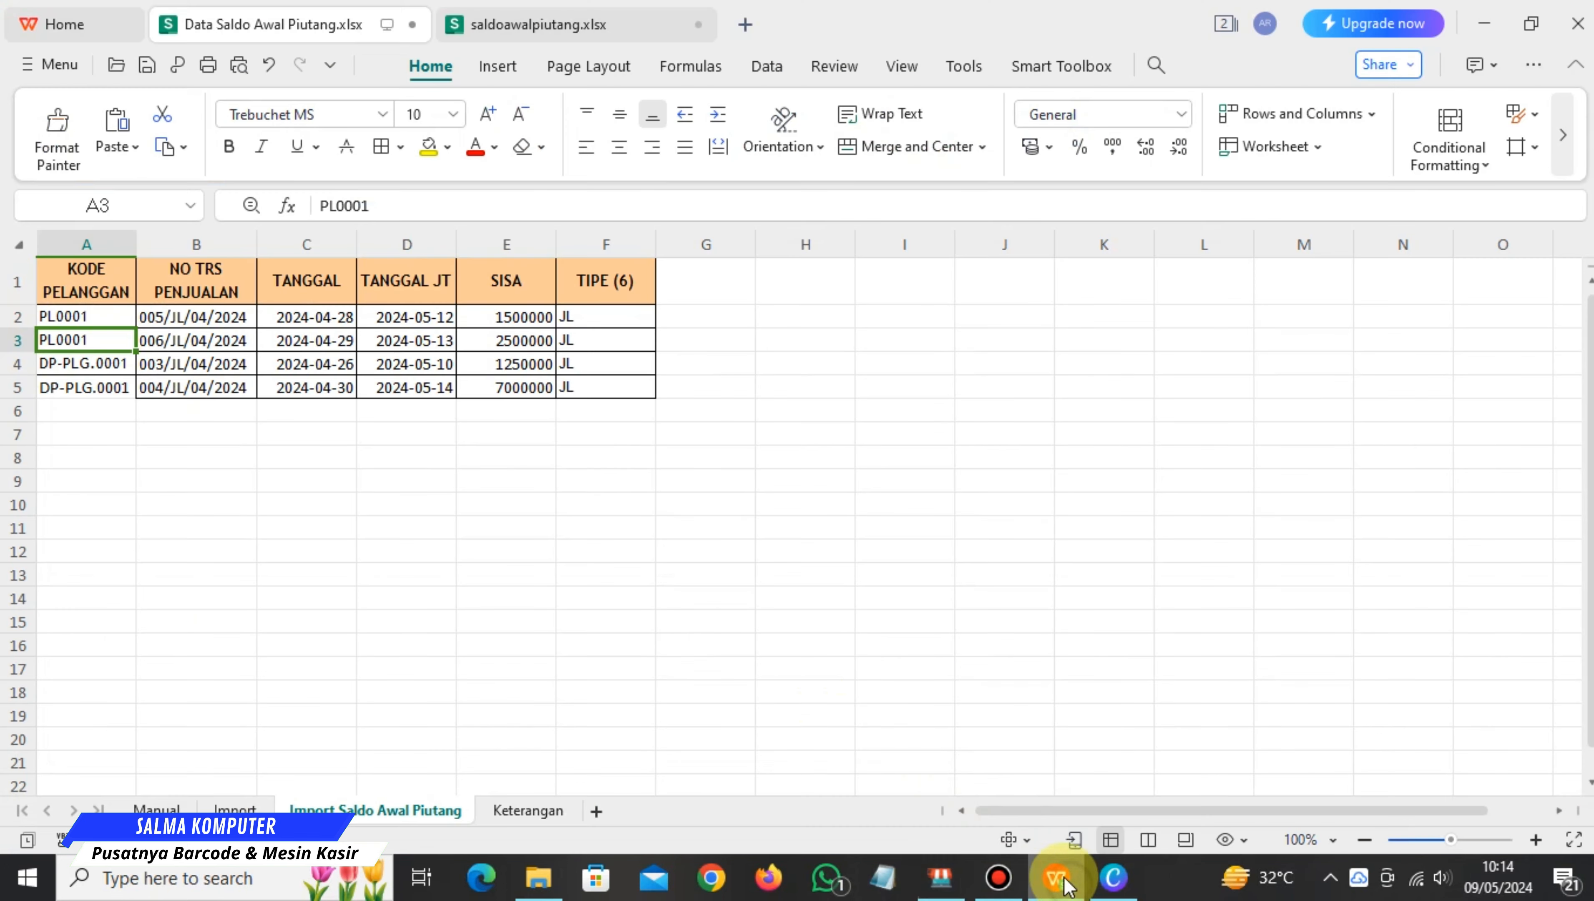
pyautogui.click(533, 812)
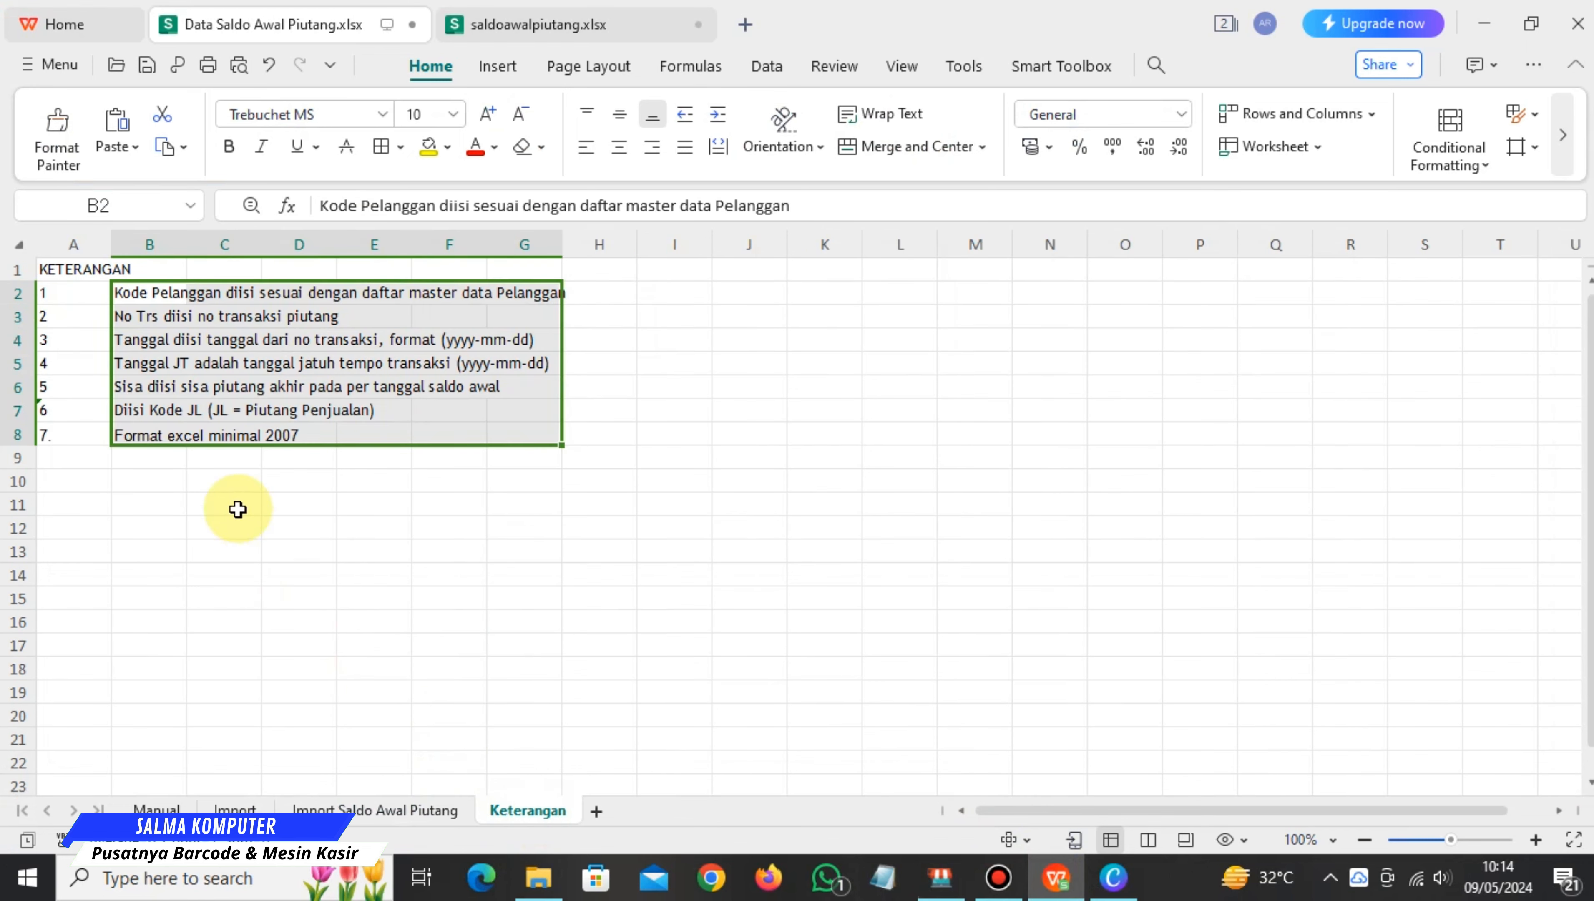
pyautogui.click(183, 302)
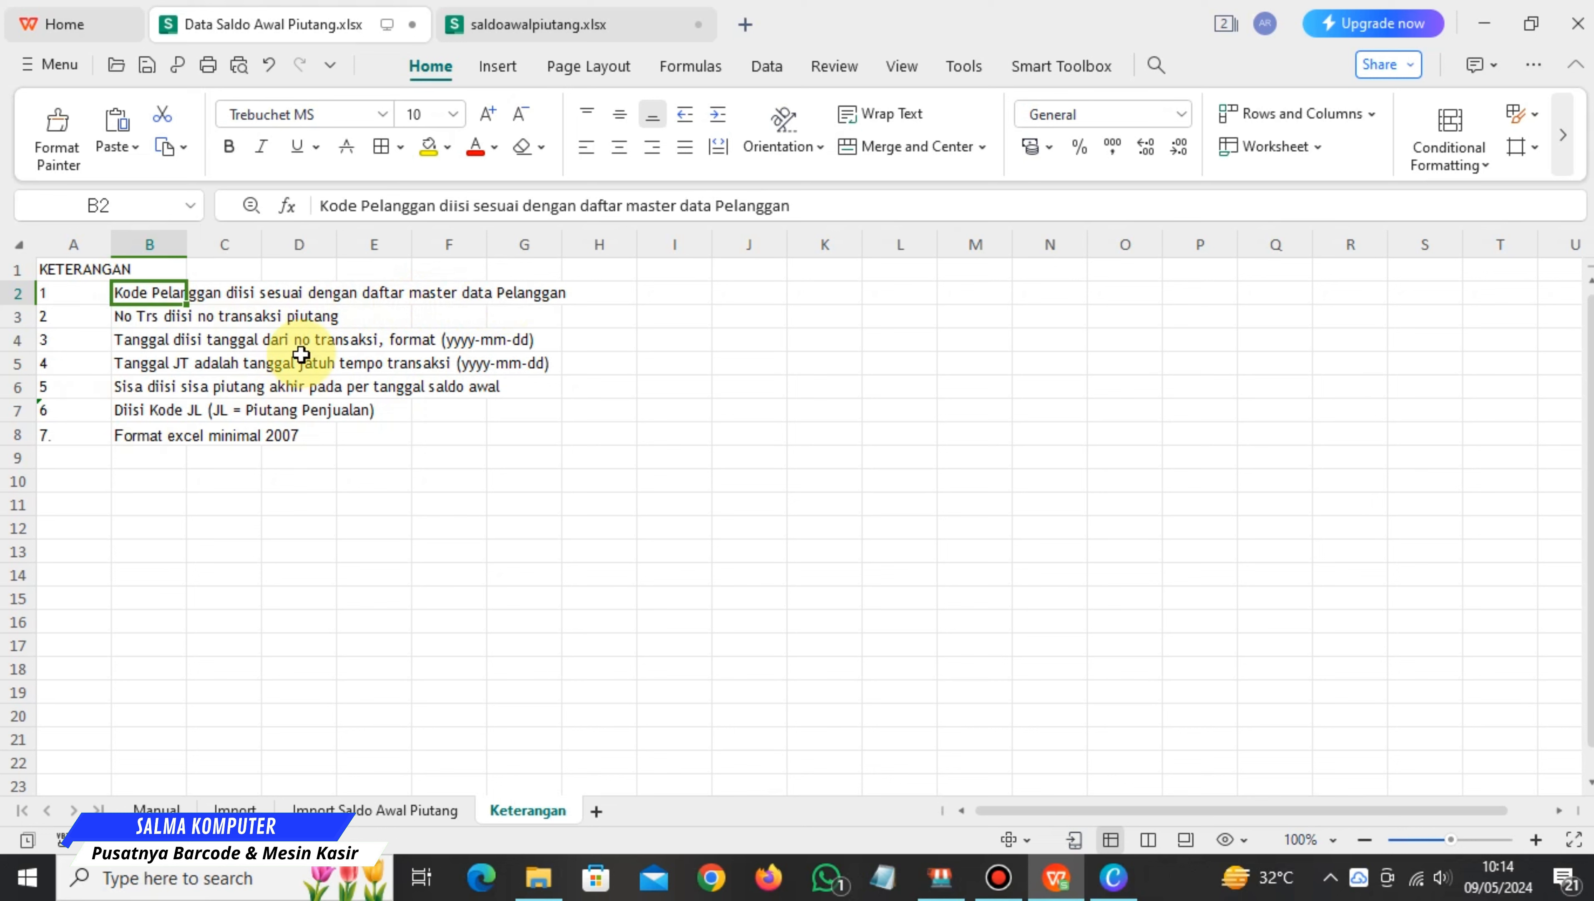
pyautogui.click(132, 340)
pyautogui.click(126, 295)
pyautogui.moveTo(144, 296); pyautogui.dragTo(523, 434)
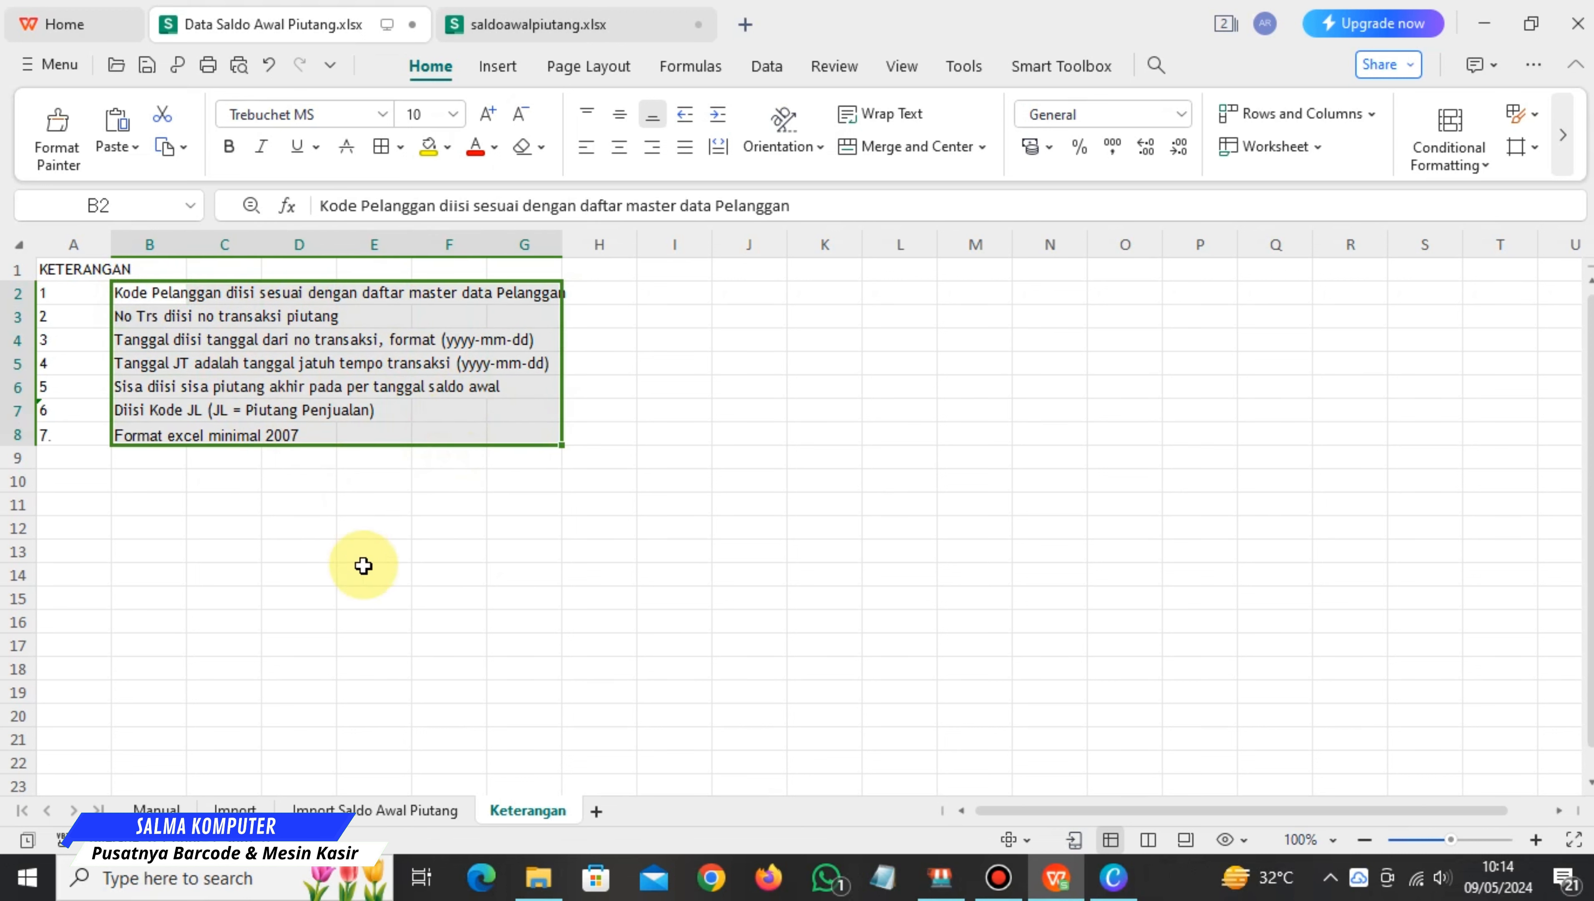
# Compare the Import Saldo Awal Piutang sheet with the Toko Abadi receivables table on the Import sheet.
pyautogui.click(378, 810)
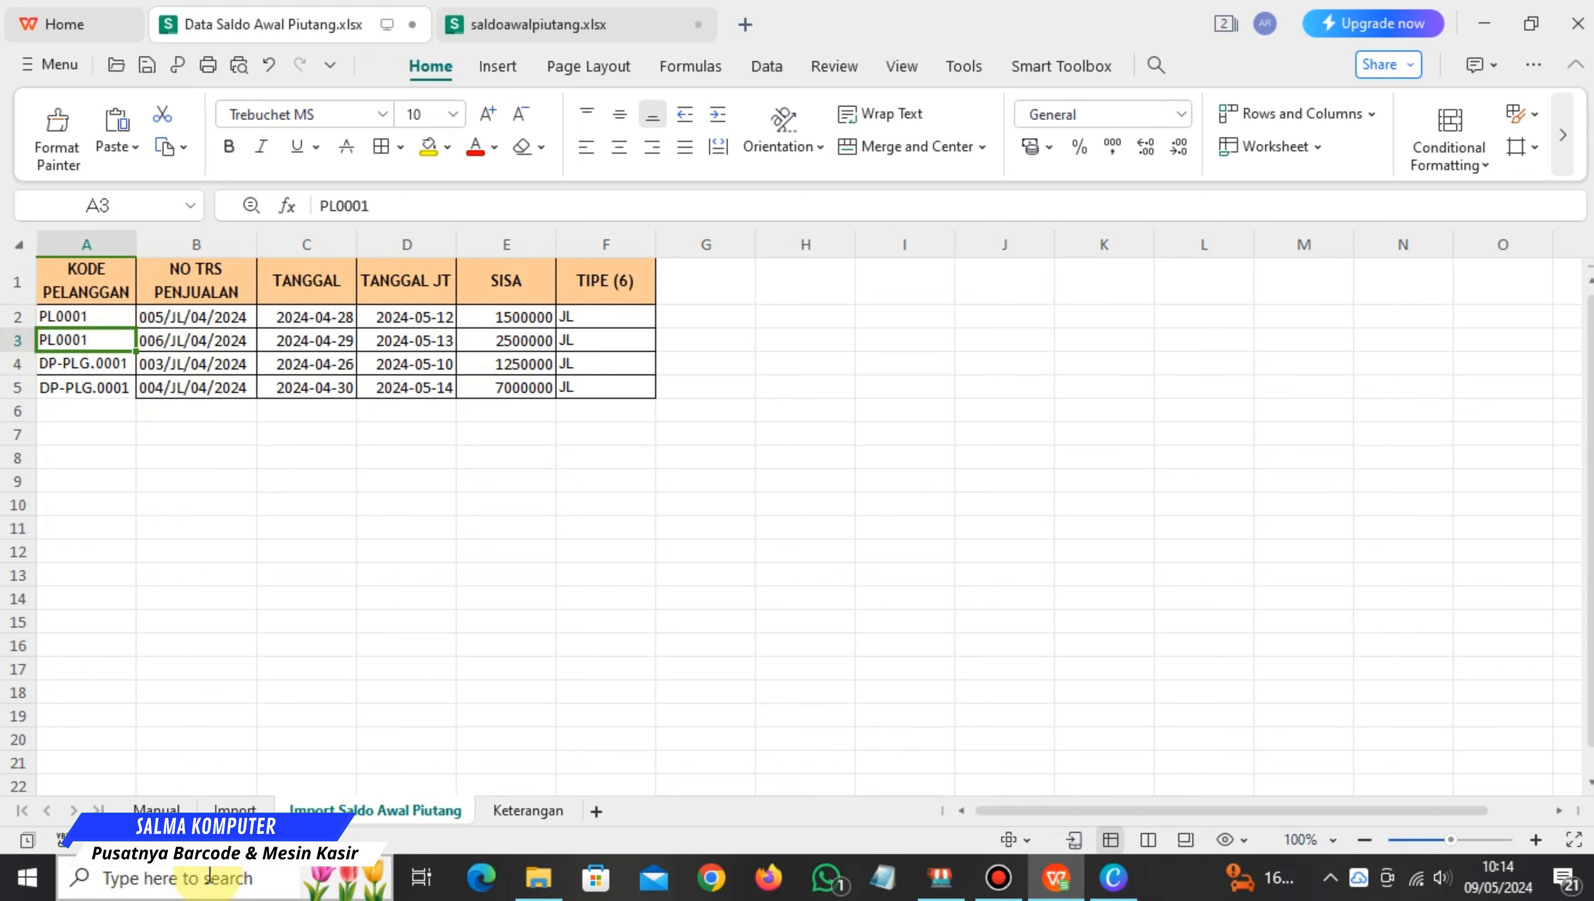
pyautogui.click(234, 810)
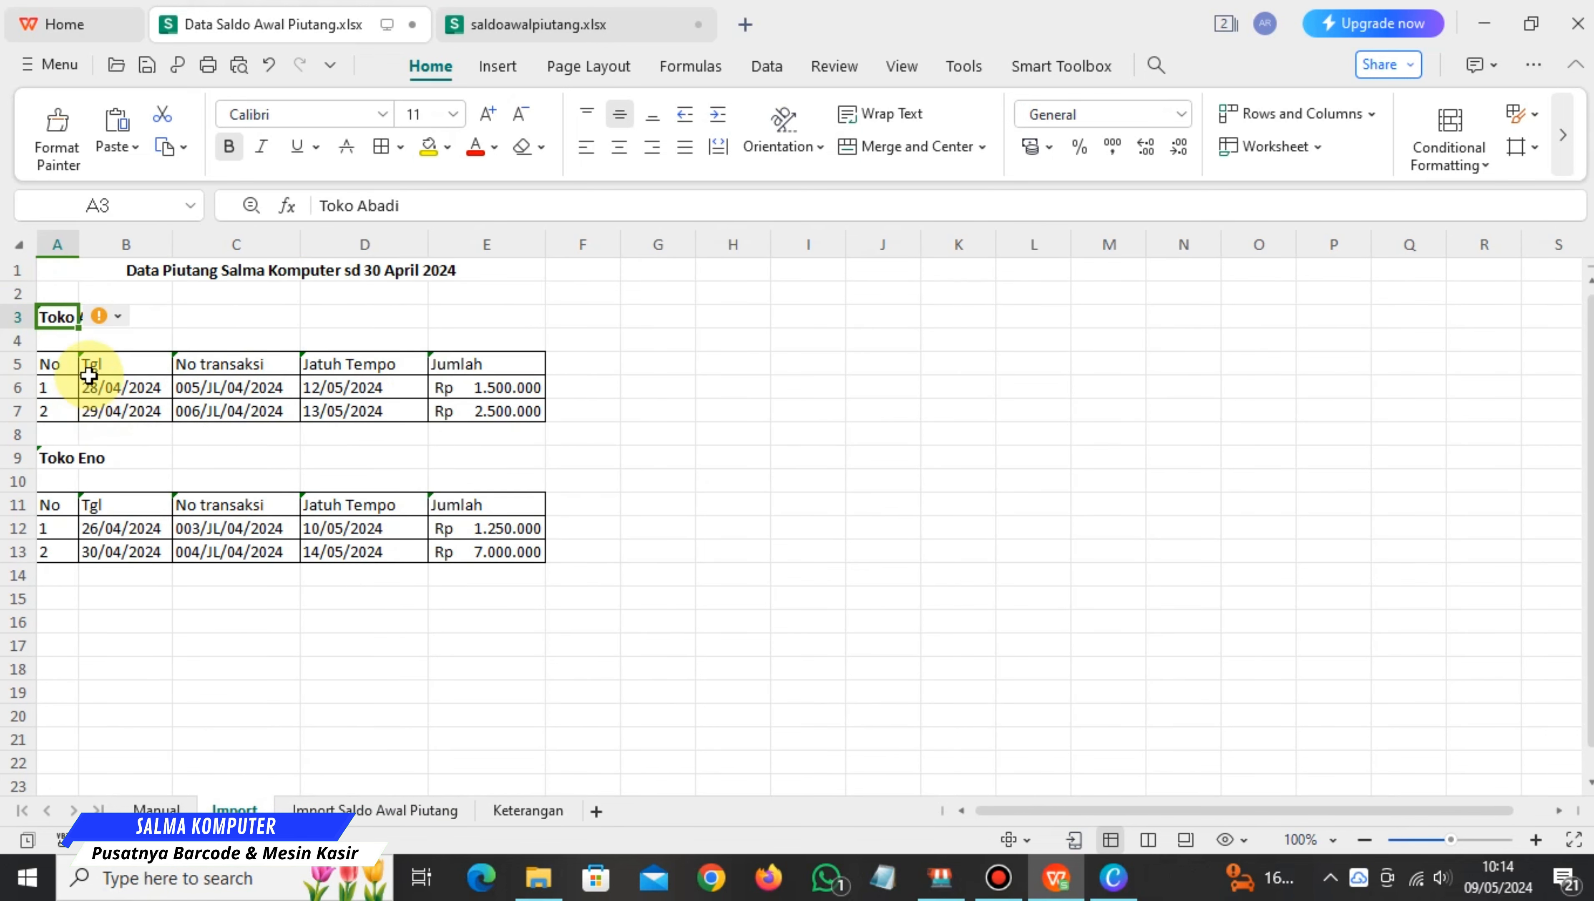
pyautogui.moveTo(69, 364); pyautogui.dragTo(523, 409)
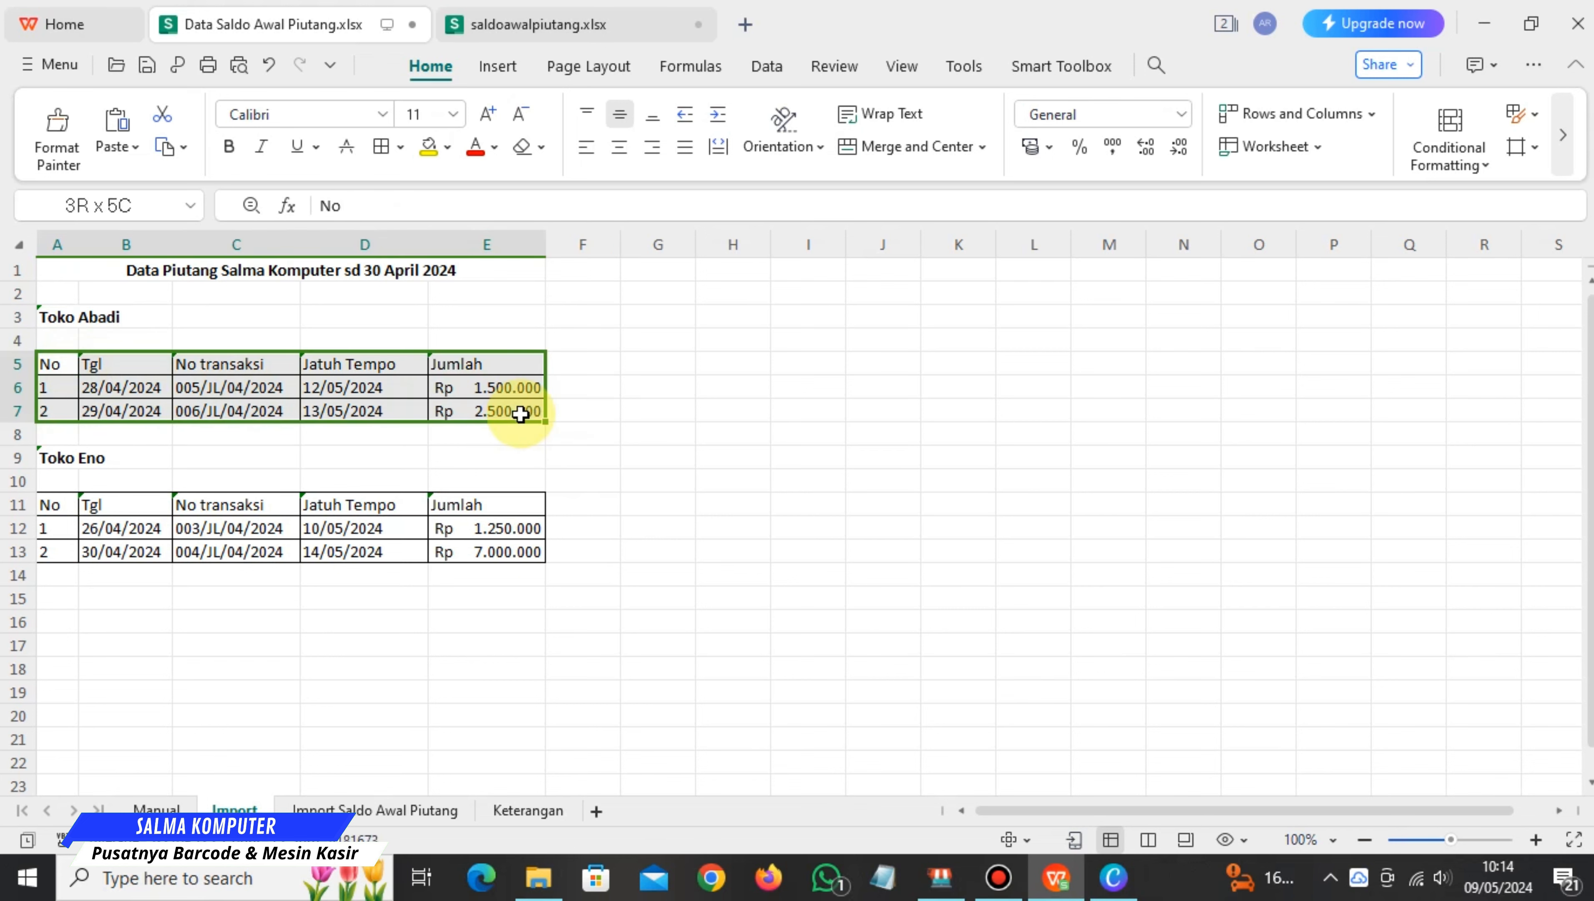
# Compare the two Toko Eno receivables on the Import sheet with their rows on the Import Saldo Awal Piutang sheet.
pyautogui.moveTo(151, 524); pyautogui.dragTo(492, 559)
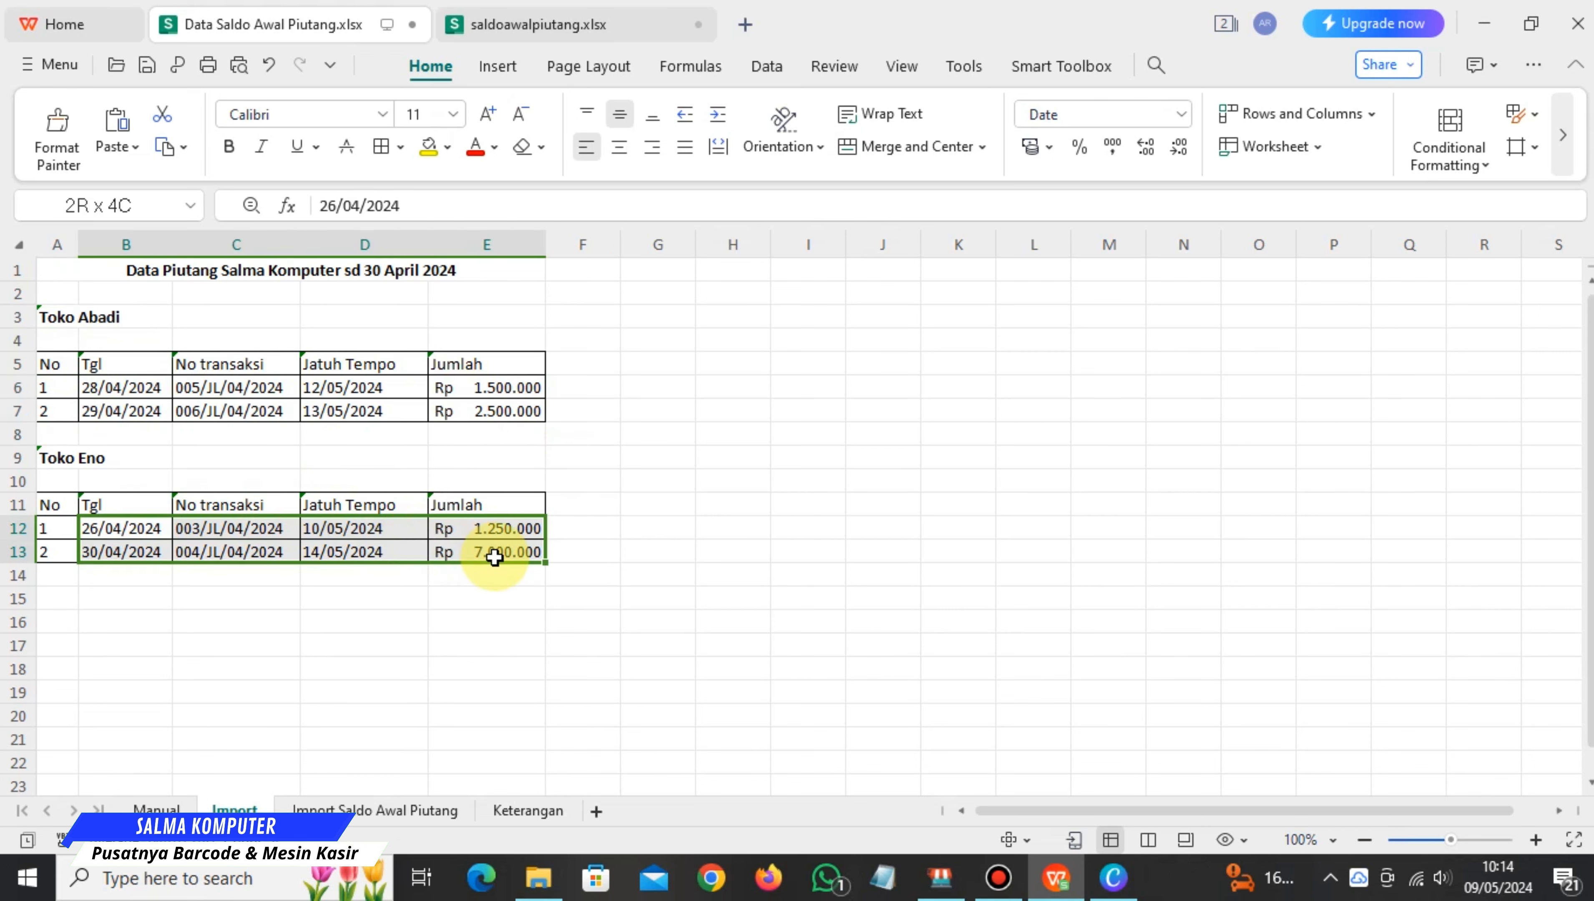
pyautogui.click(334, 621)
pyautogui.click(320, 810)
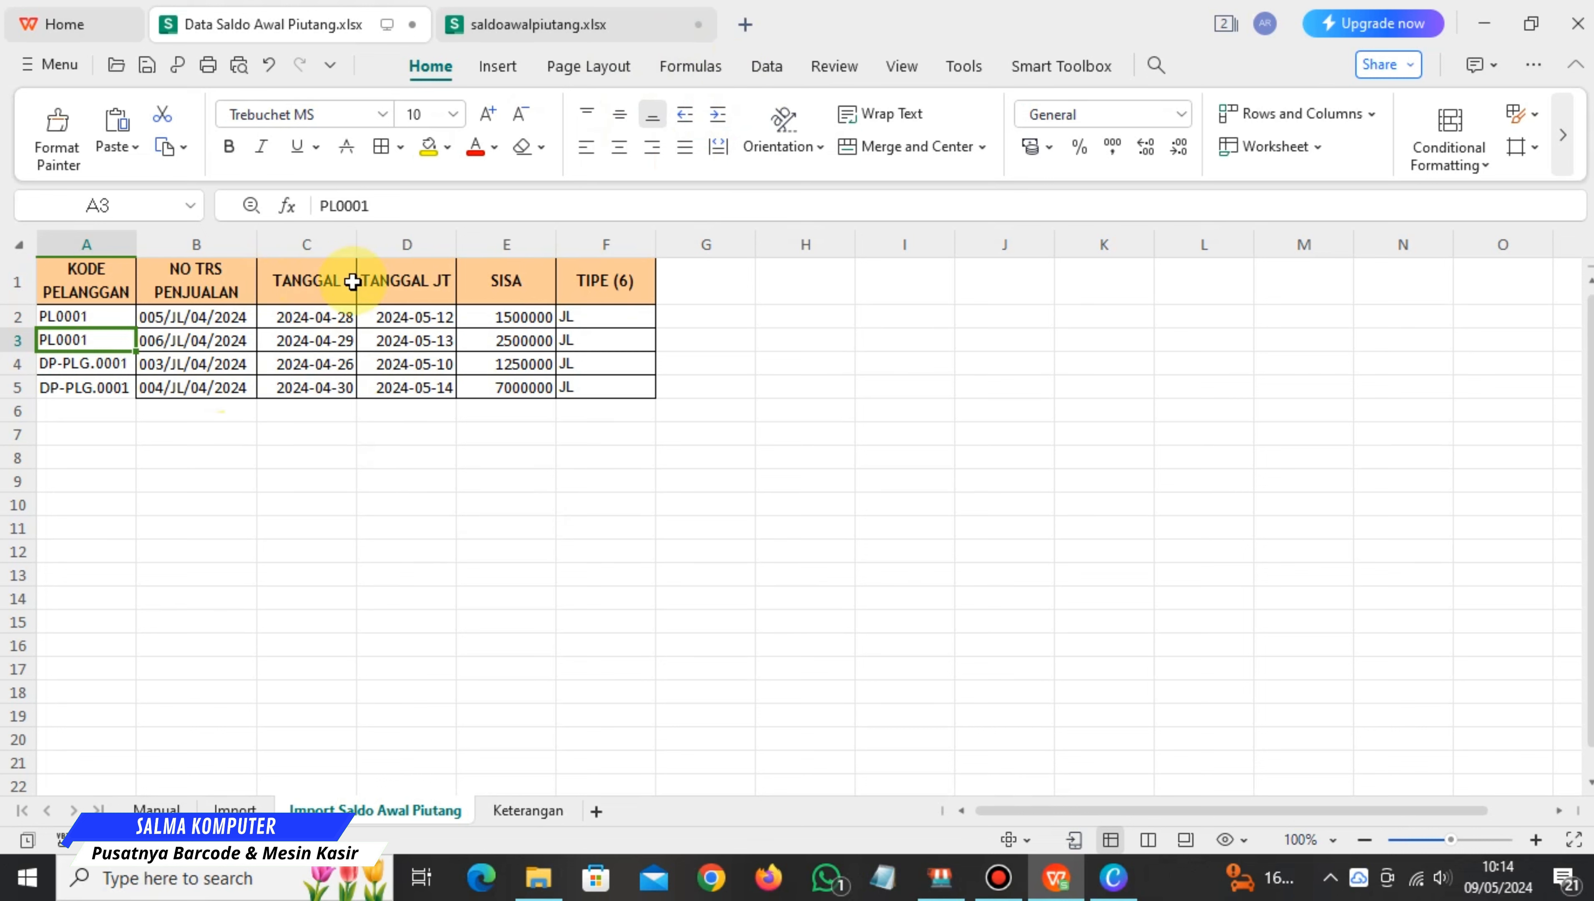
# Close the Data Saldo Awal Piutang and saldoawalpiutang workbooks without saving their changes.
pyautogui.click(1584, 27)
pyautogui.click(858, 477)
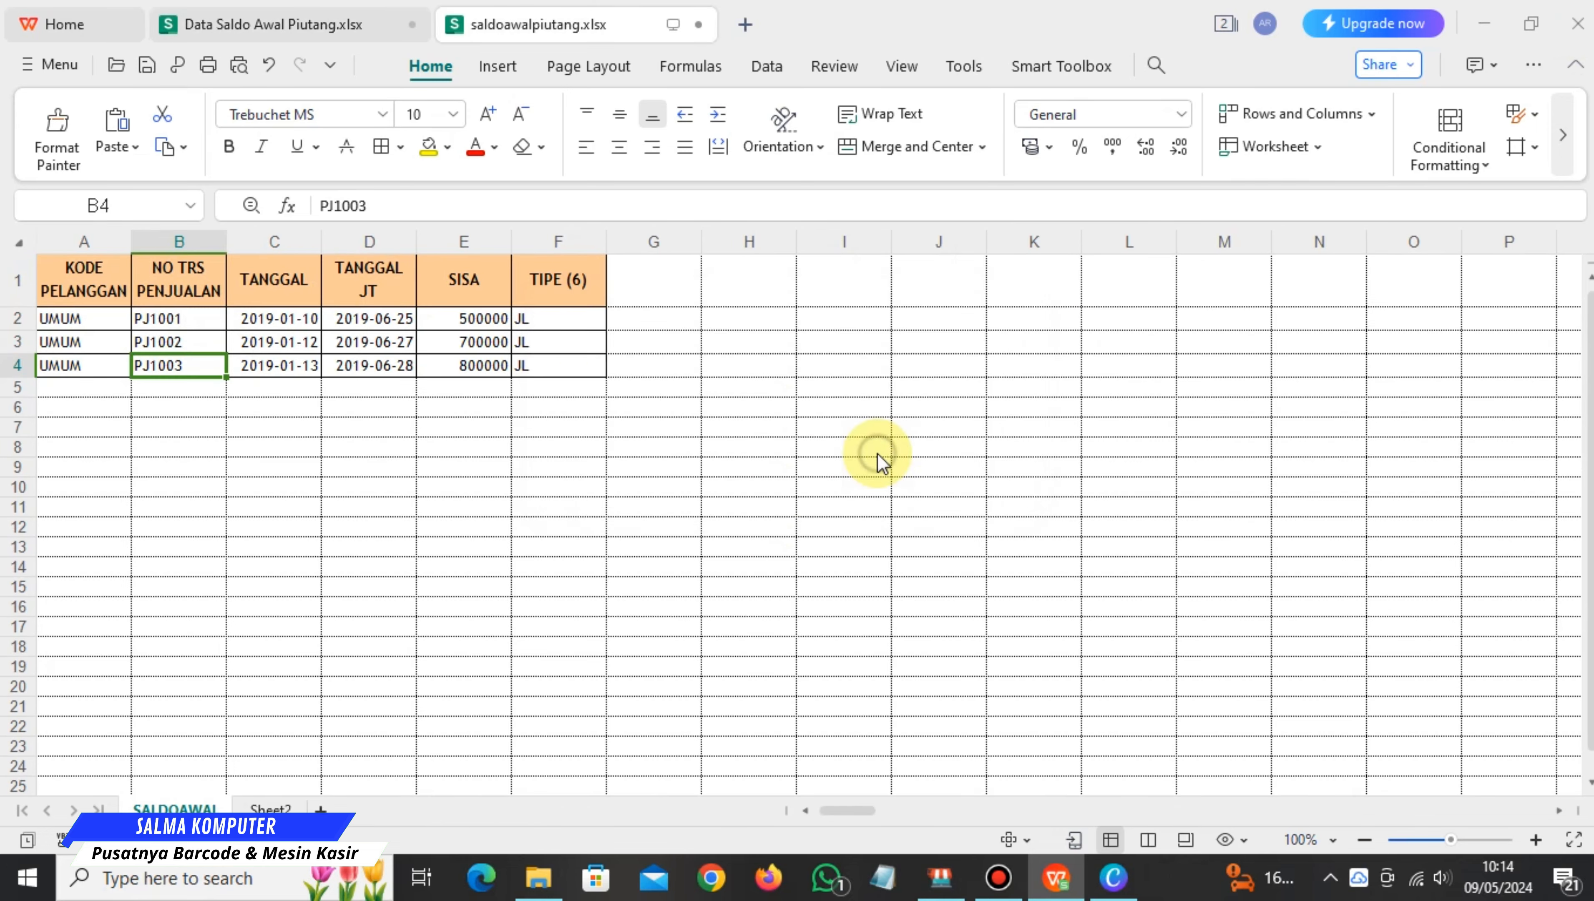
pyautogui.click(868, 460)
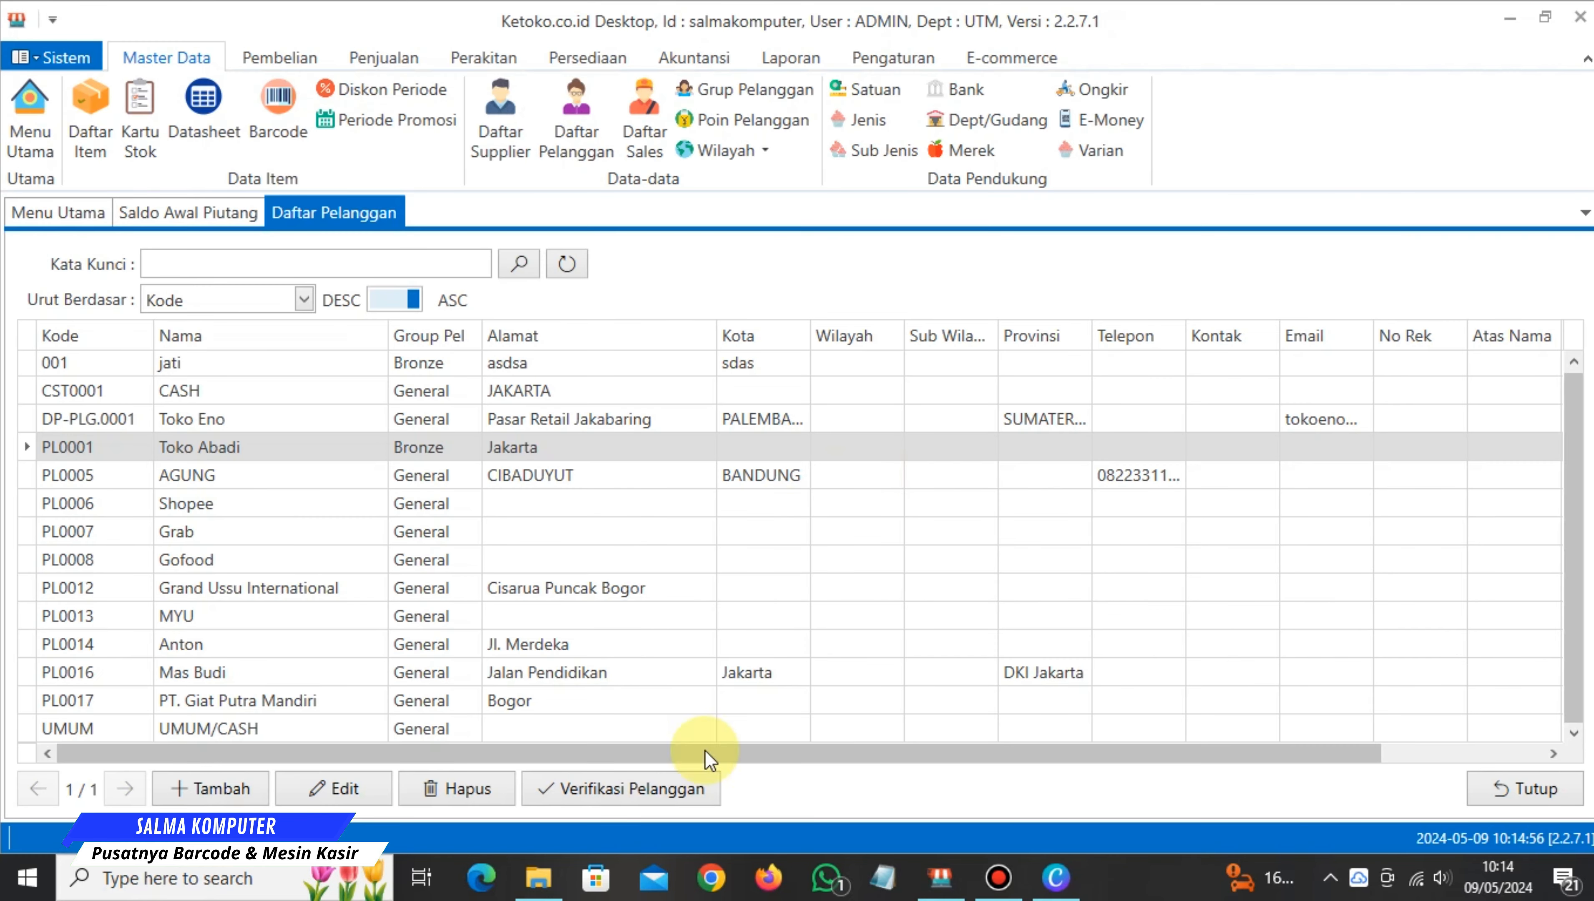
# Close the Daftar Pelanggan and Saldo Awal Piutang pages in Ketoko.co.id Desktop, and reopen Saldo Awal Piutang.
pyautogui.click(1540, 786)
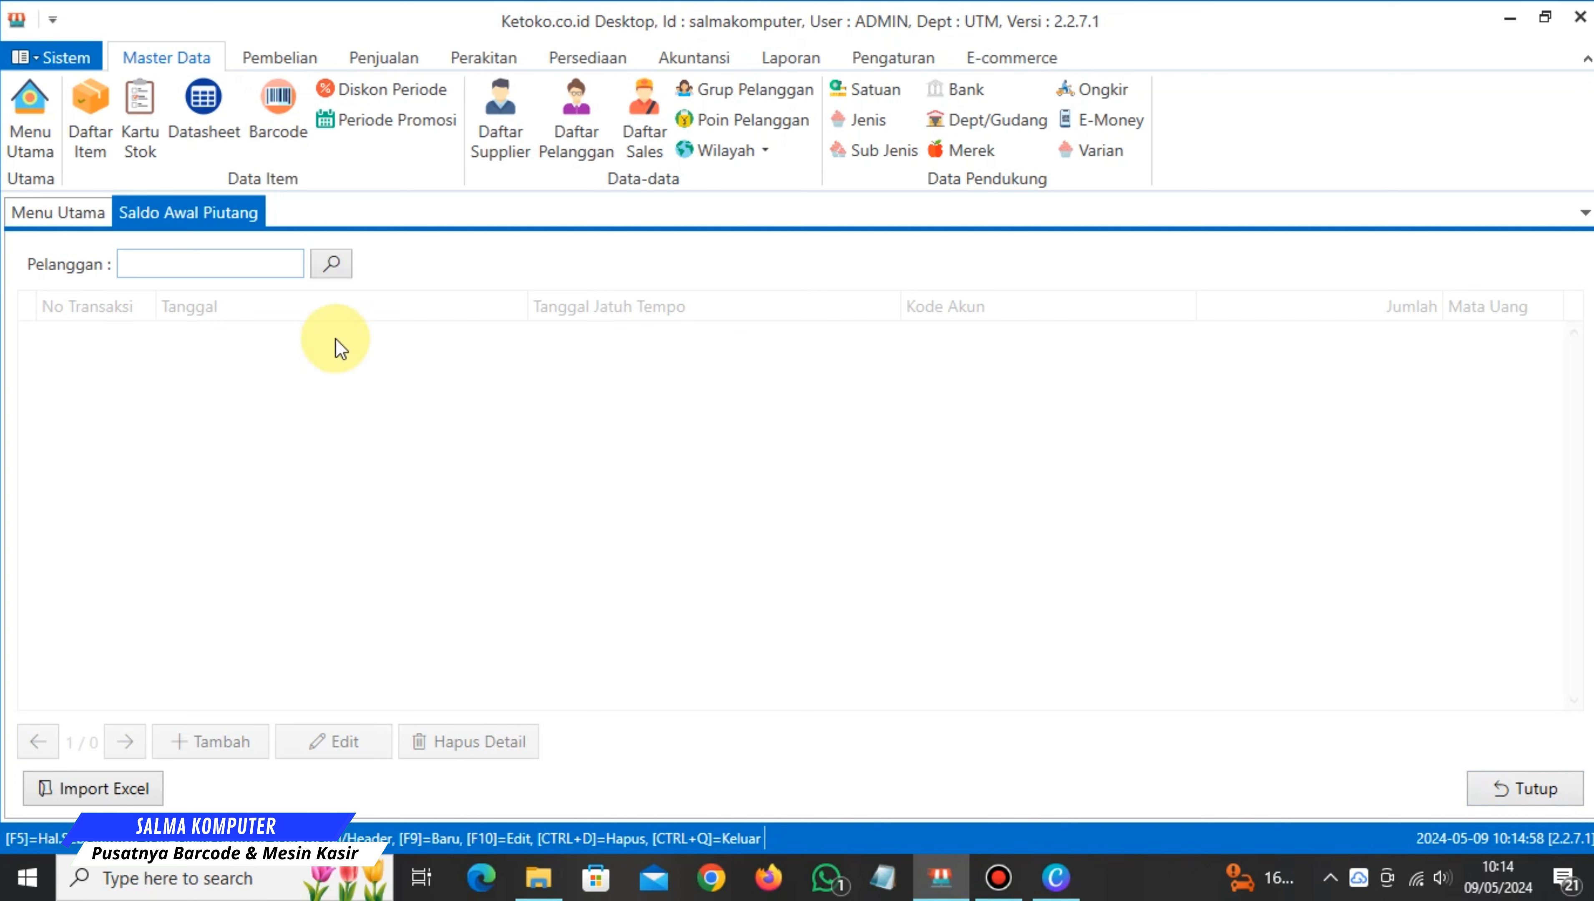
pyautogui.click(1528, 788)
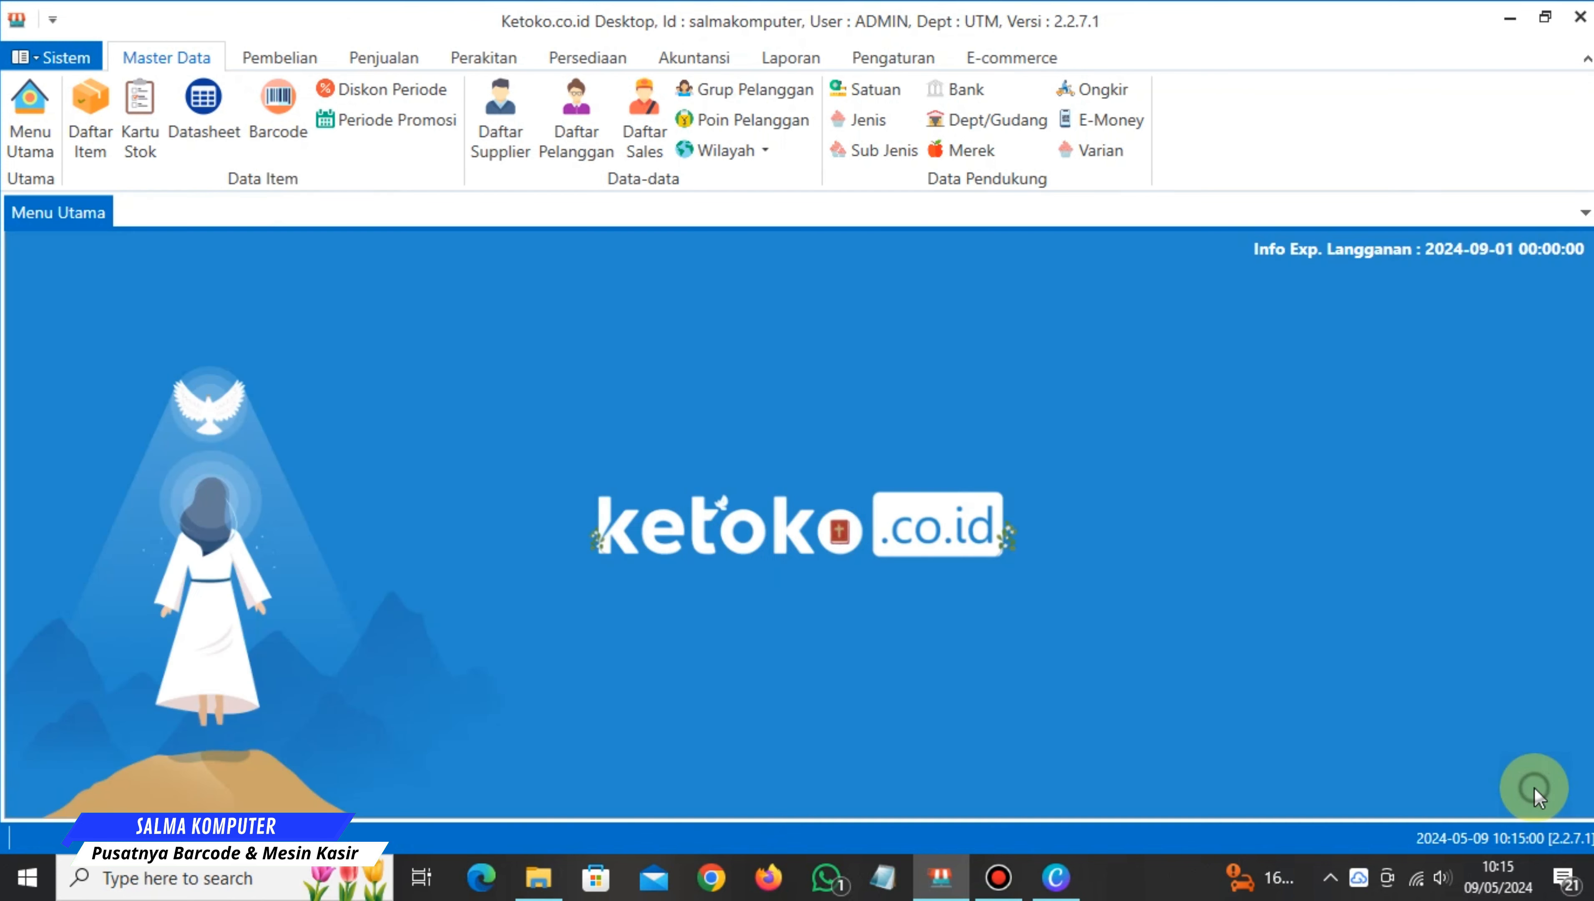
pyautogui.click(706, 55)
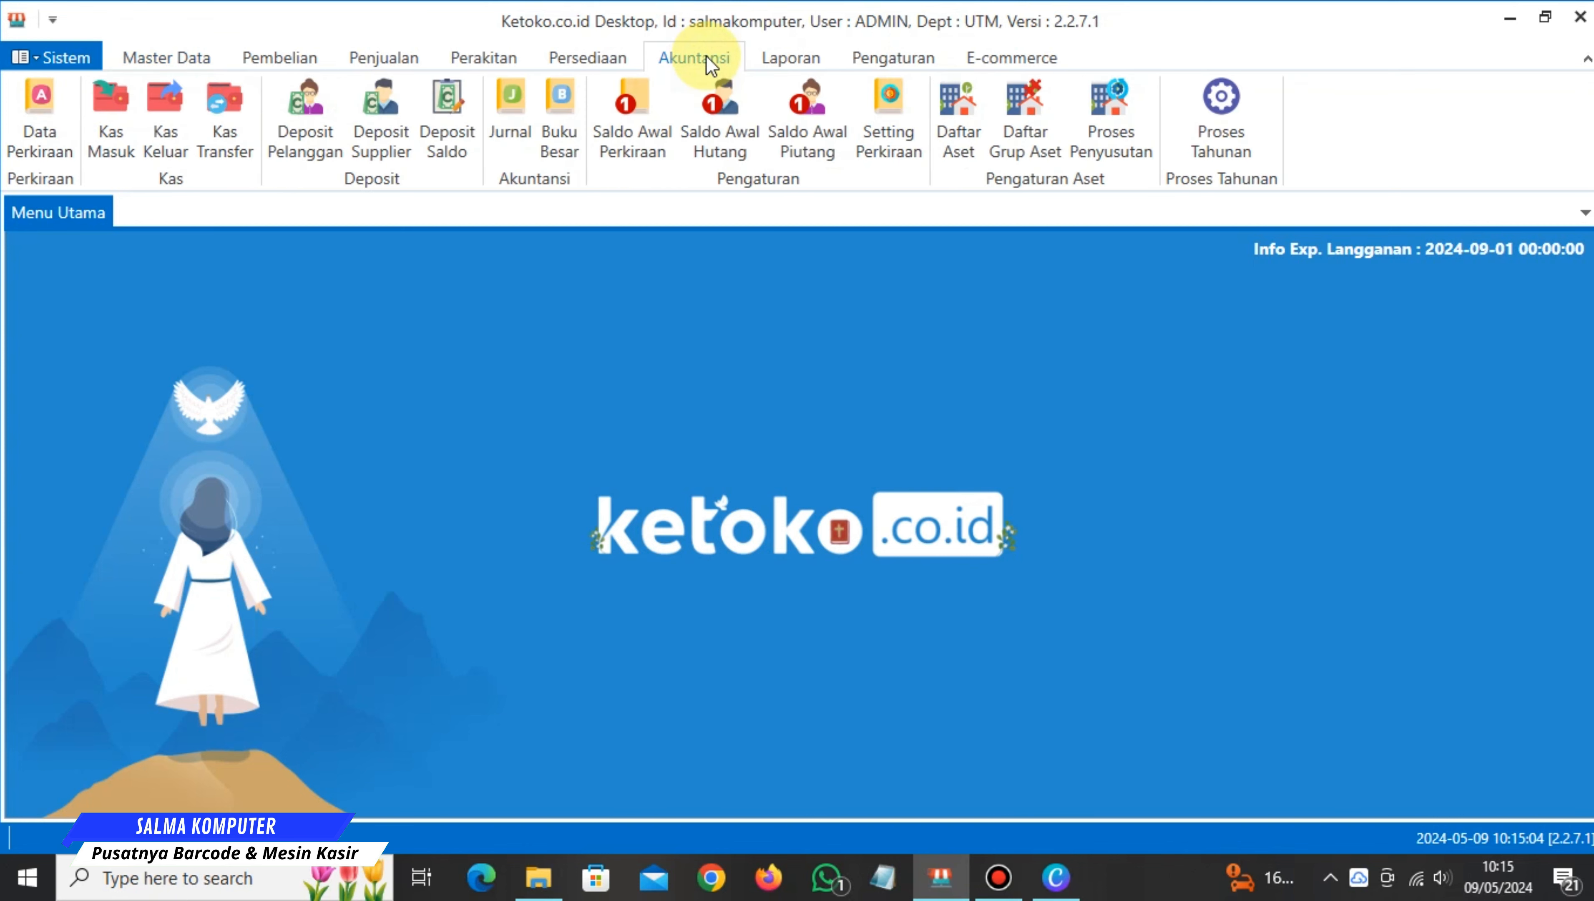
pyautogui.click(810, 149)
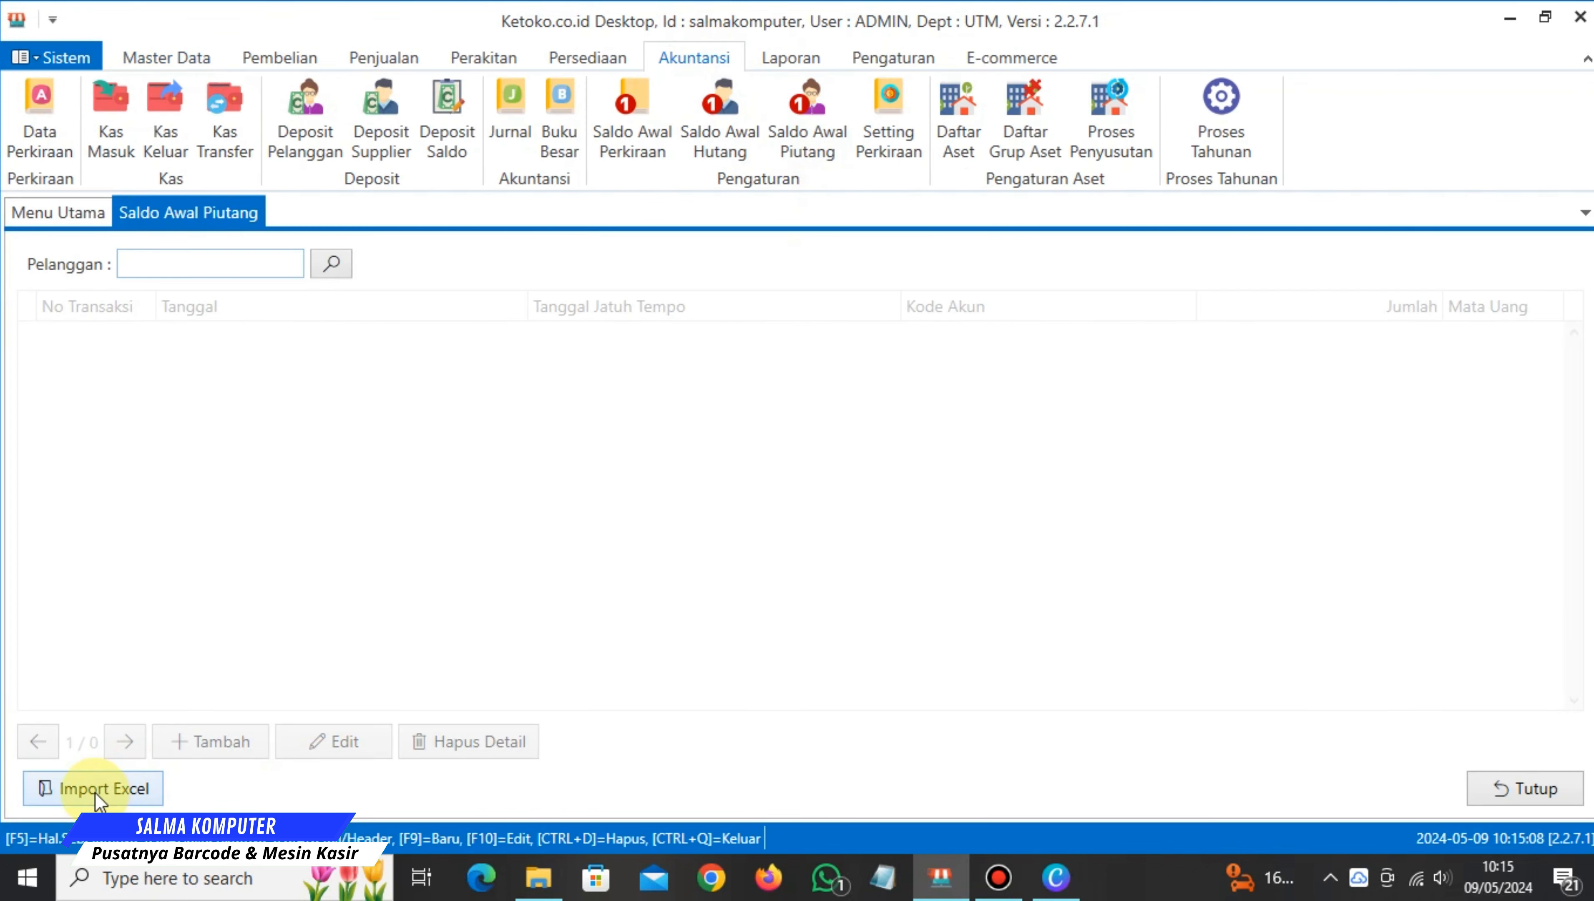
# Start an Excel import of opening receivables using the Data Saldo Awal Piutang file in D:\DATA IMPORT.
pyautogui.click(94, 792)
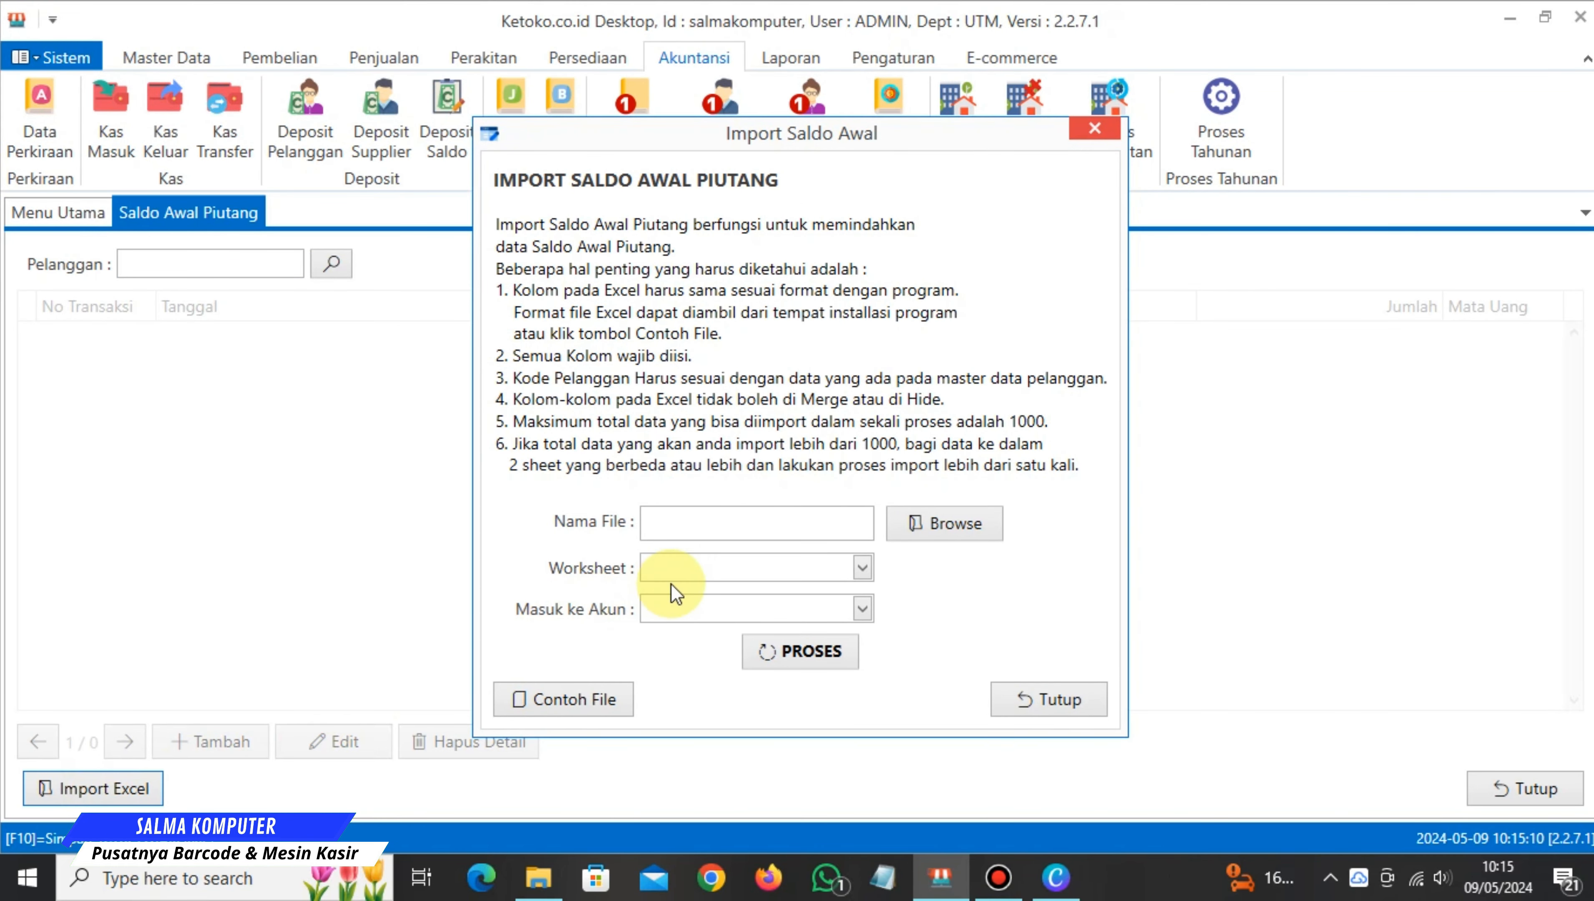
pyautogui.click(969, 523)
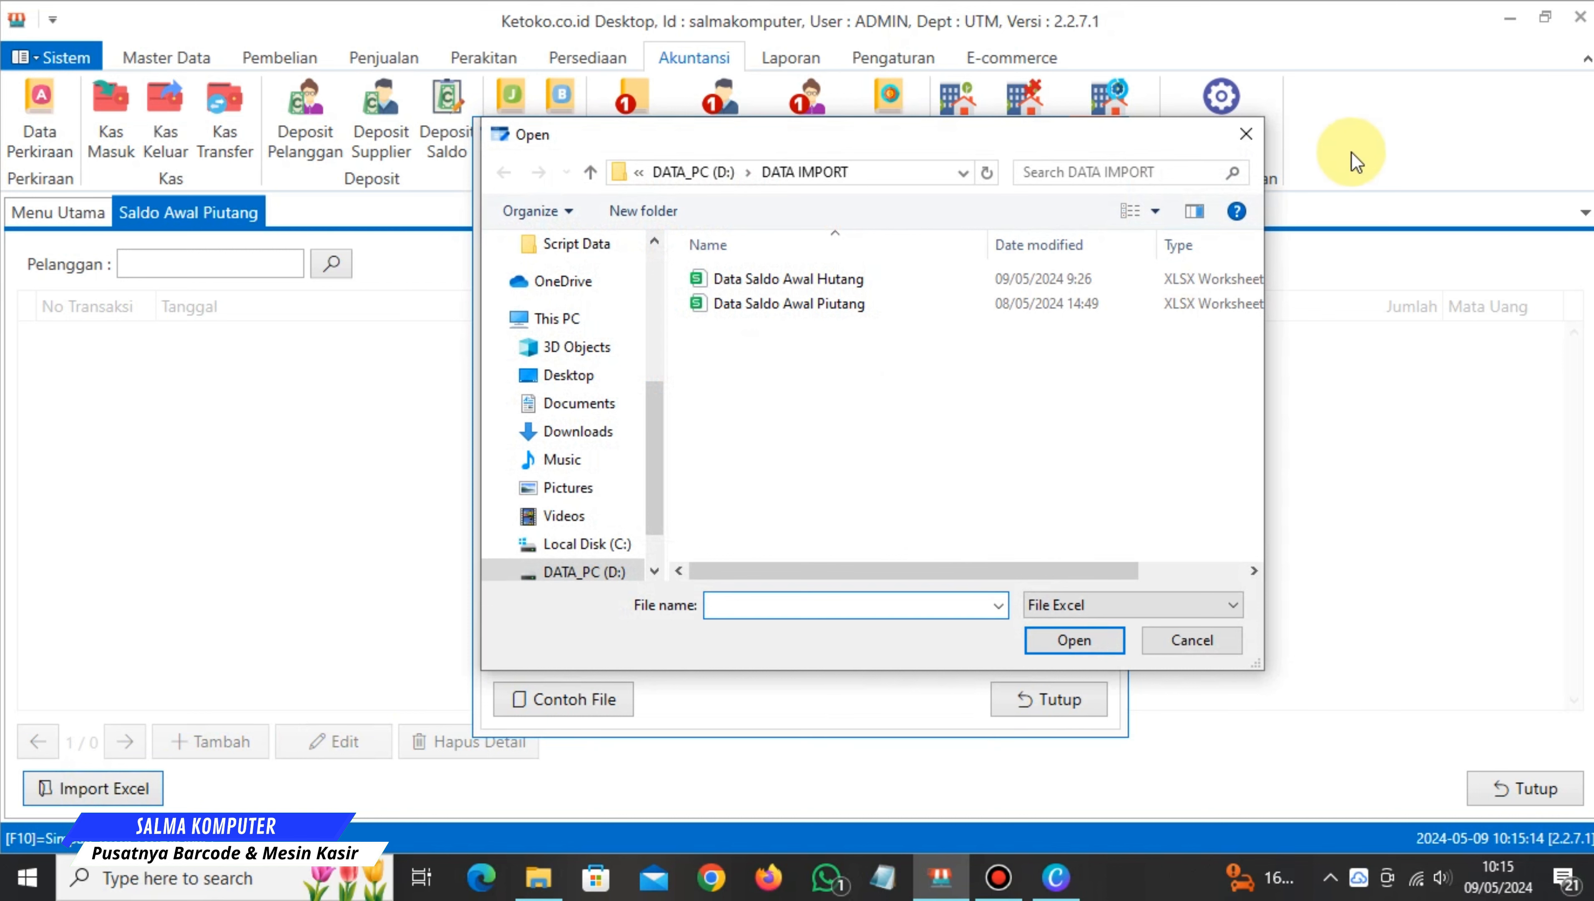
pyautogui.click(797, 306)
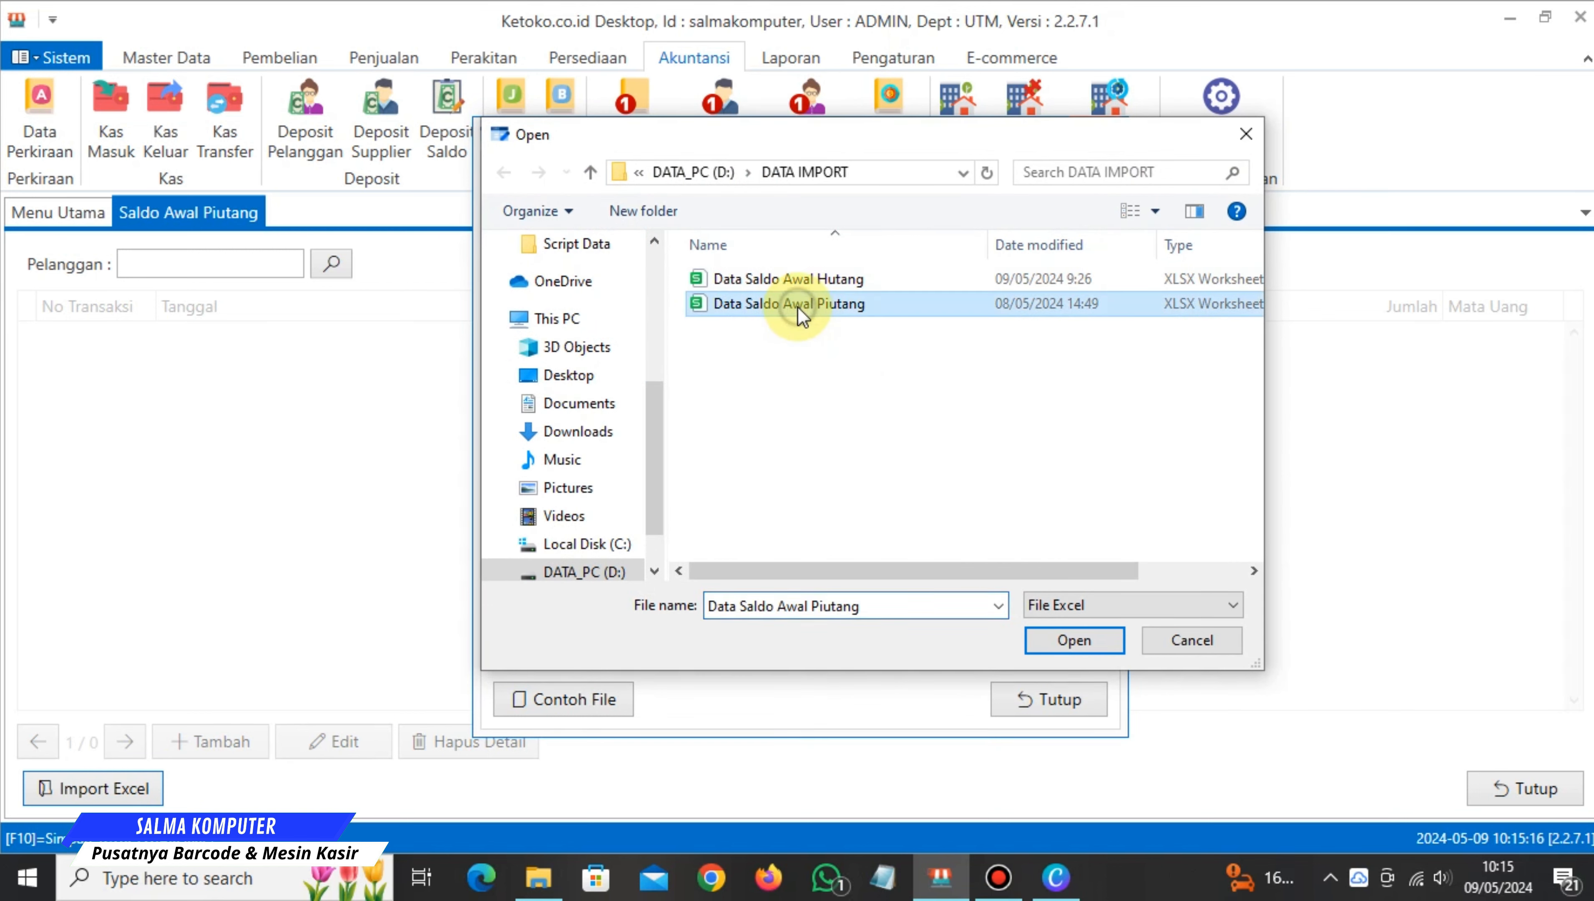
pyautogui.click(1075, 643)
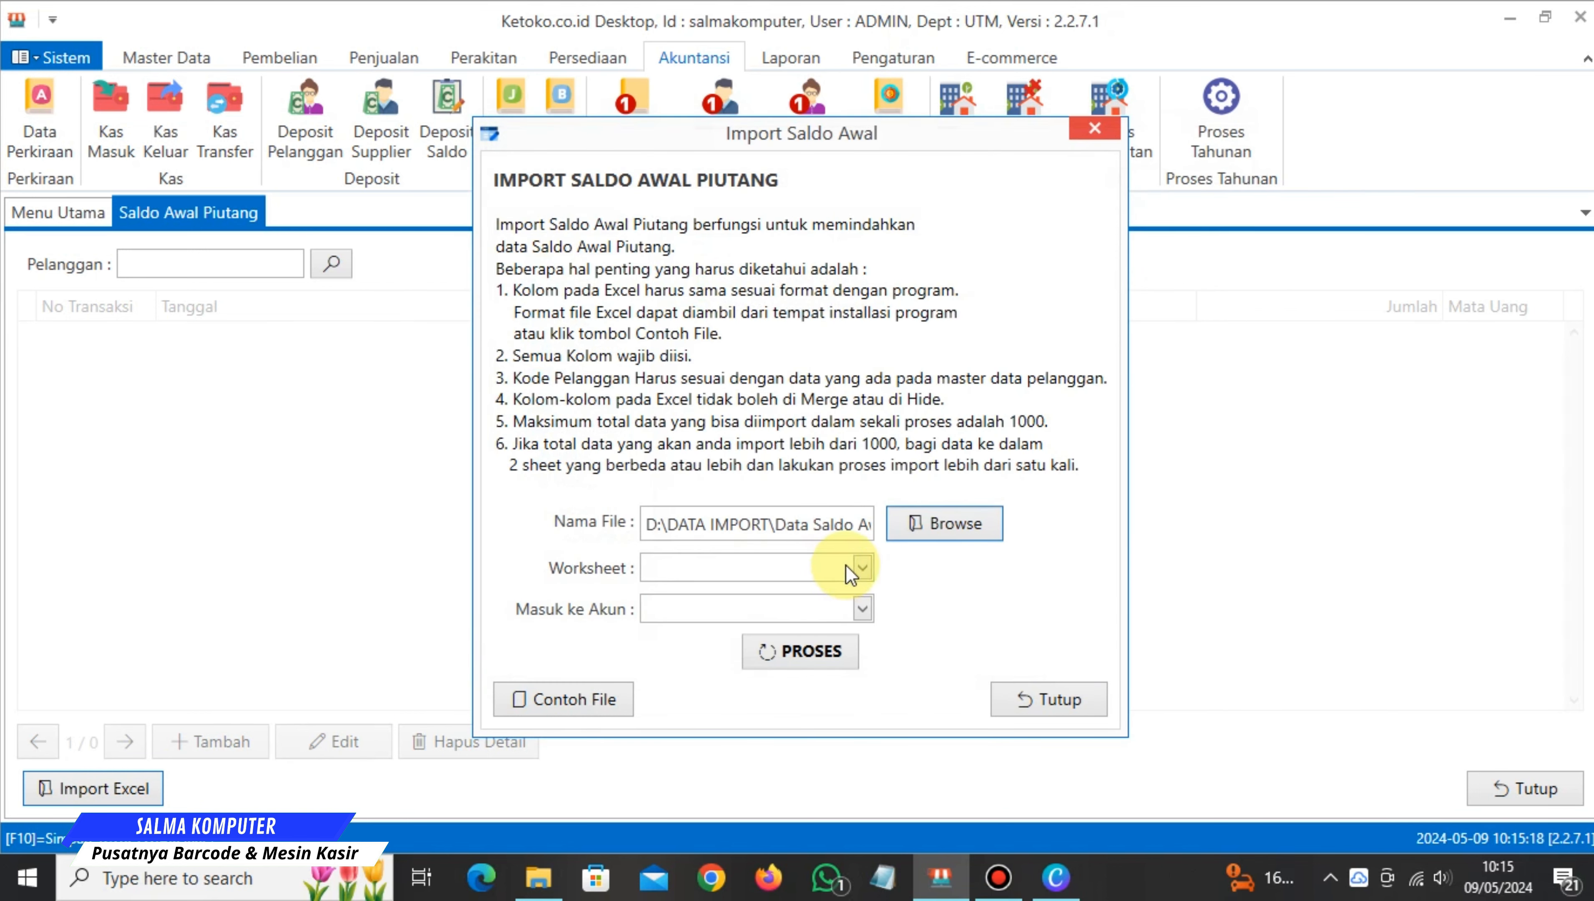
# Try to import the Import Saldo Awal Piutang worksheet into account 1-1210 - PIUTANG USAHA, and close the import dialog.
pyautogui.click(864, 569)
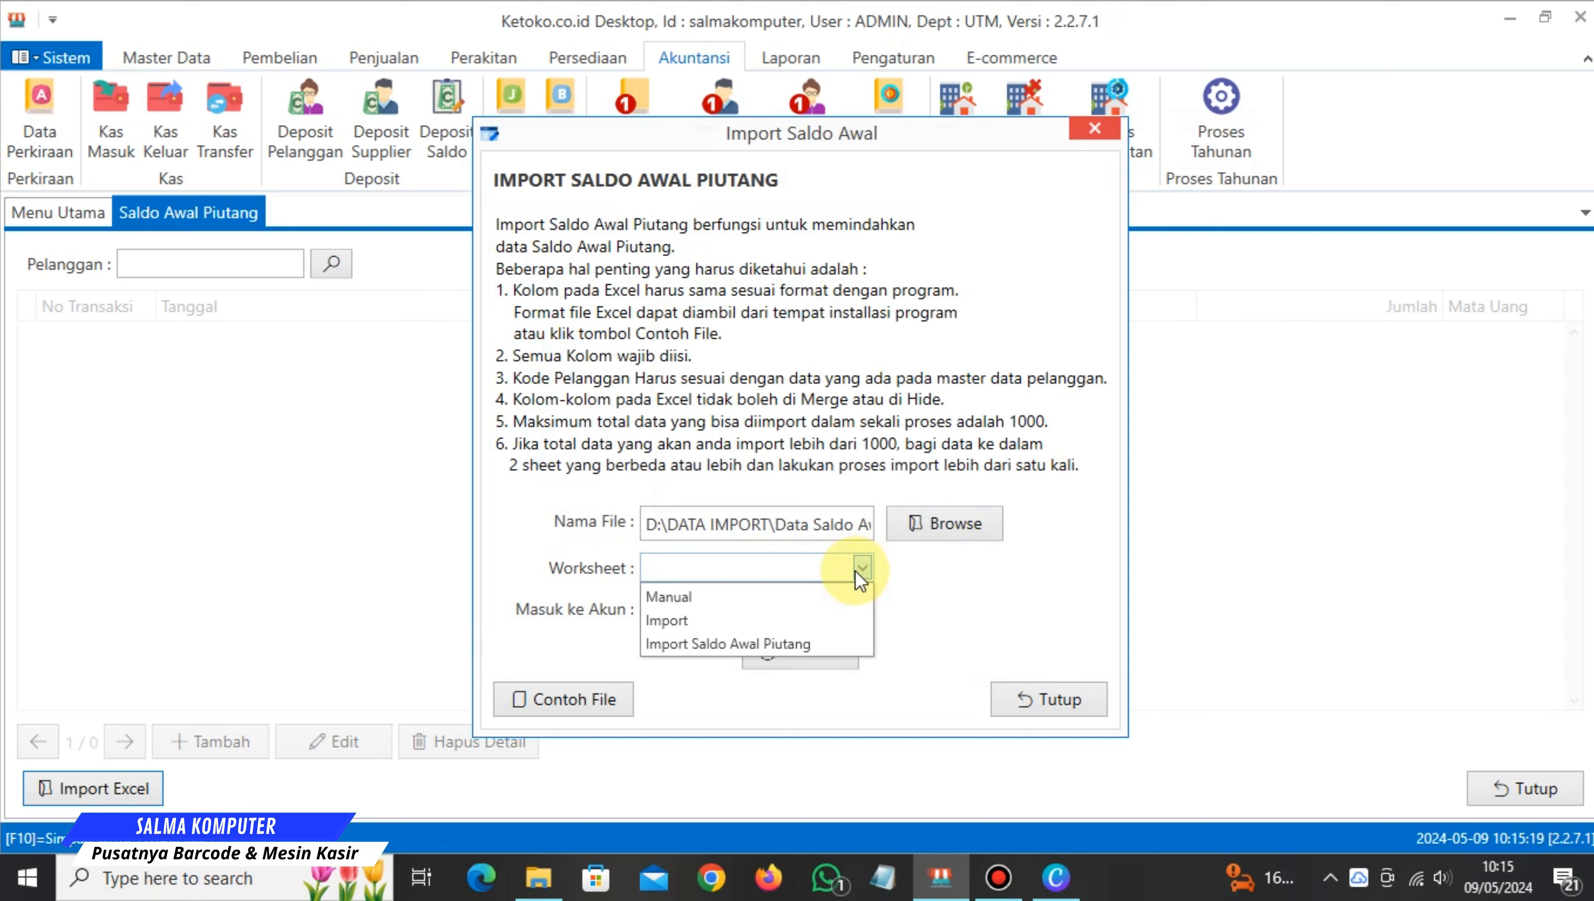
pyautogui.click(692, 645)
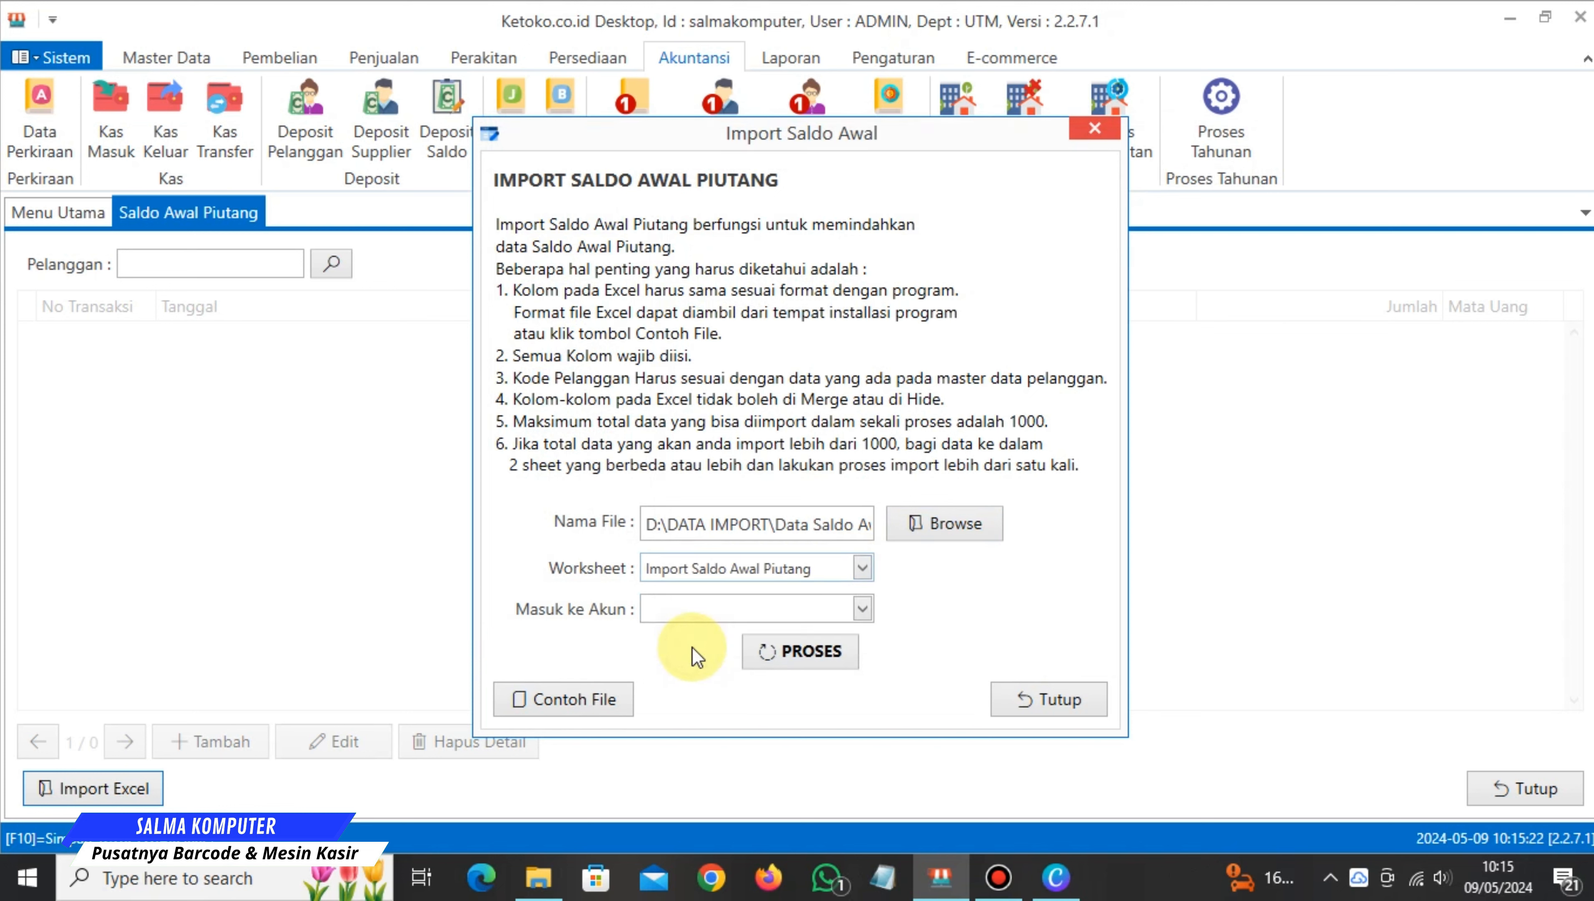
pyautogui.click(865, 607)
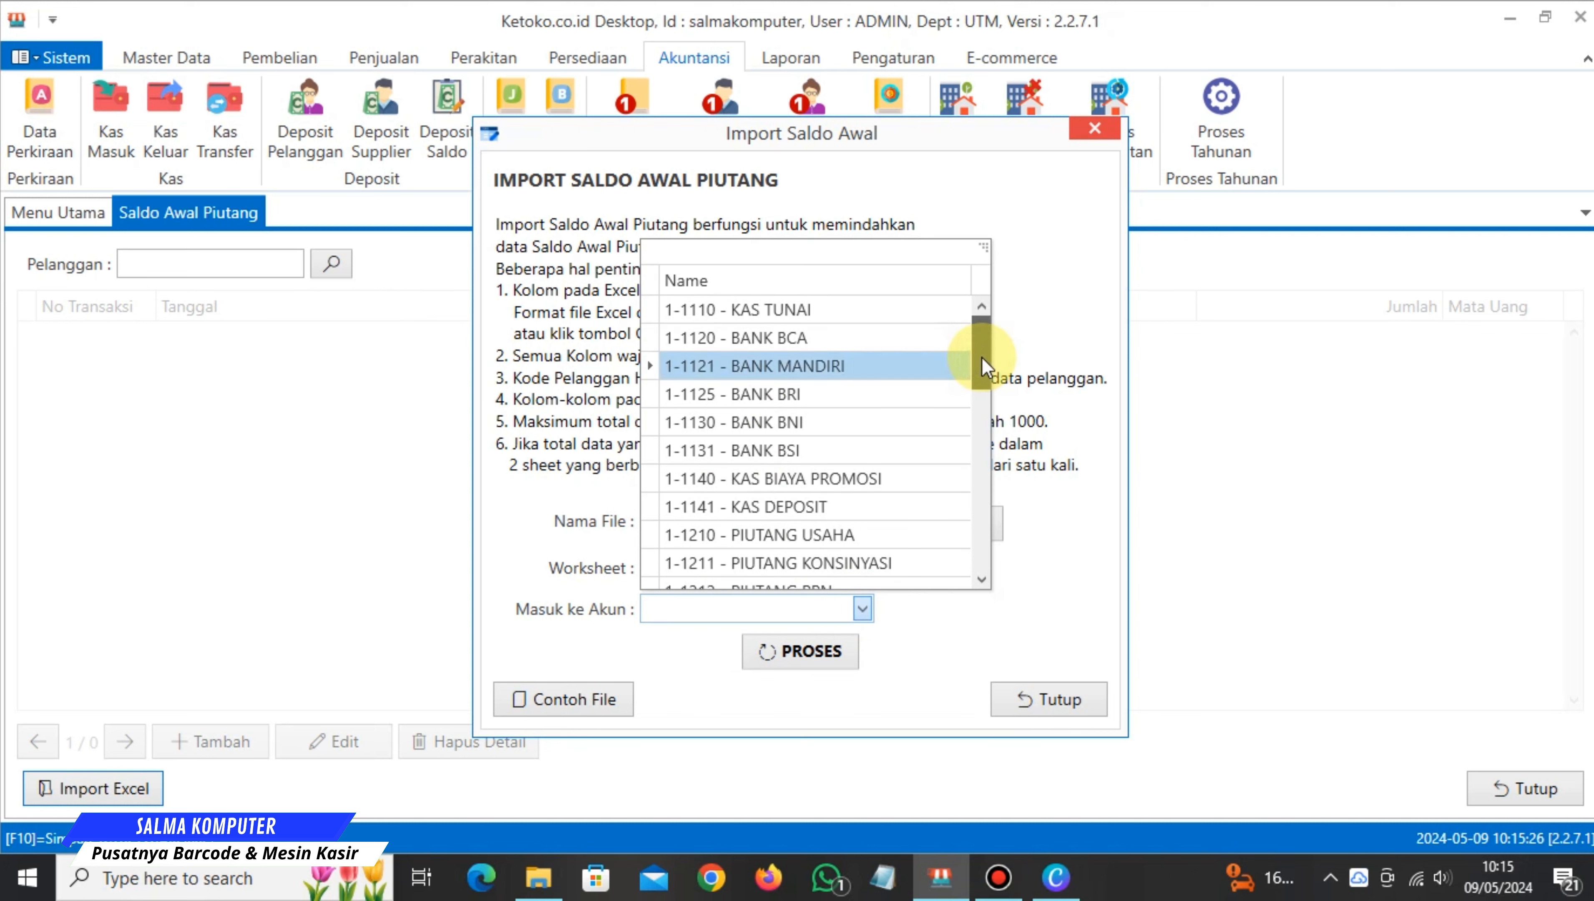
pyautogui.click(921, 535)
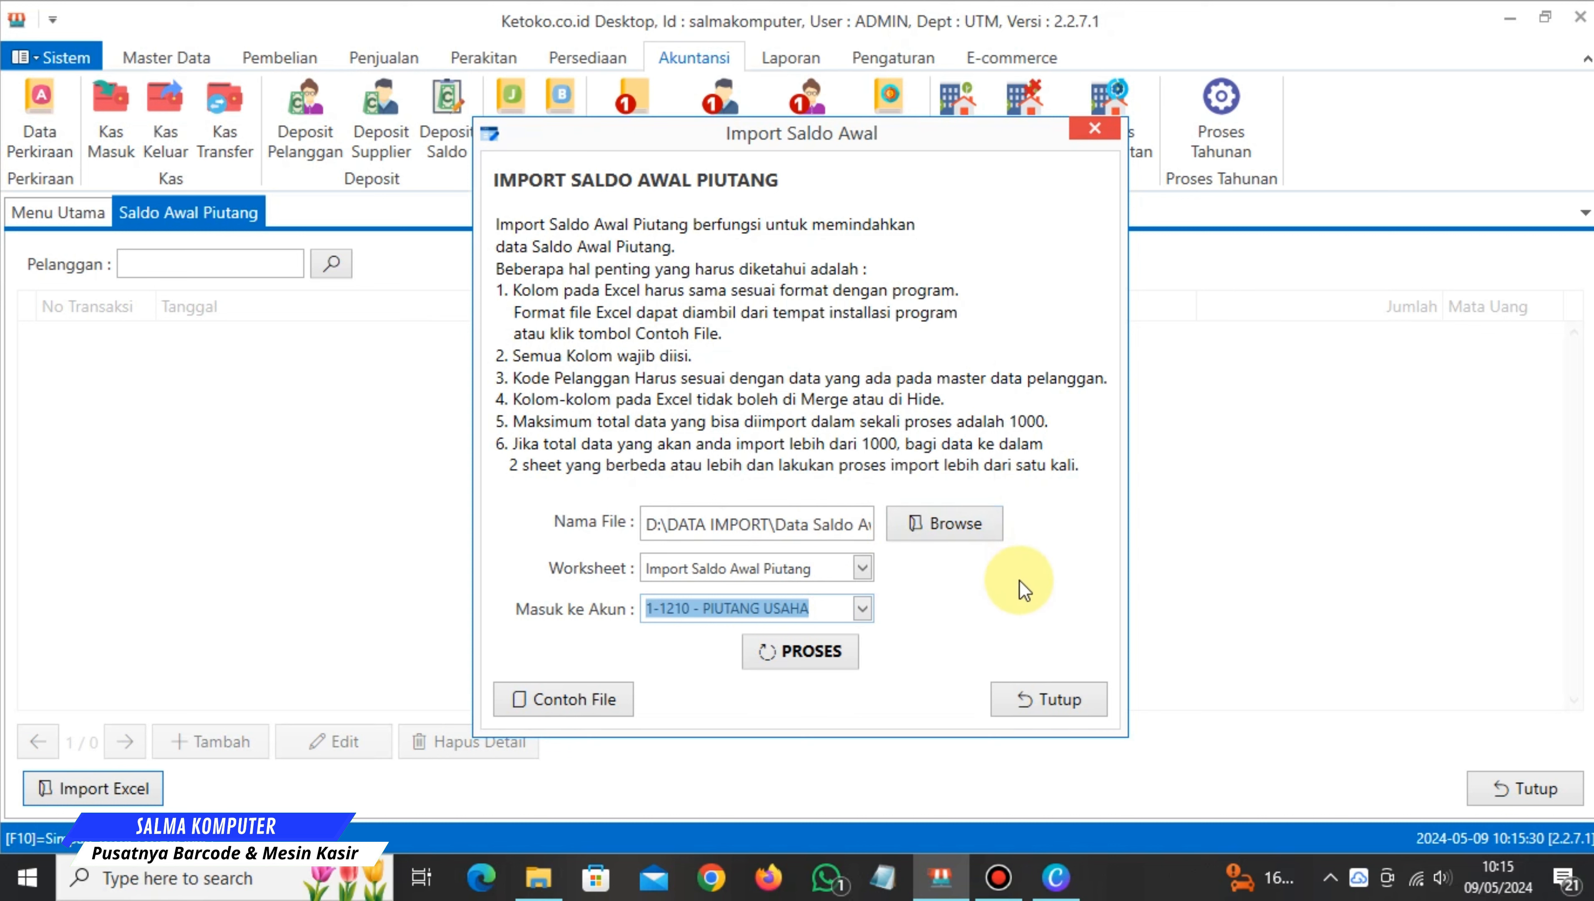
pyautogui.click(809, 654)
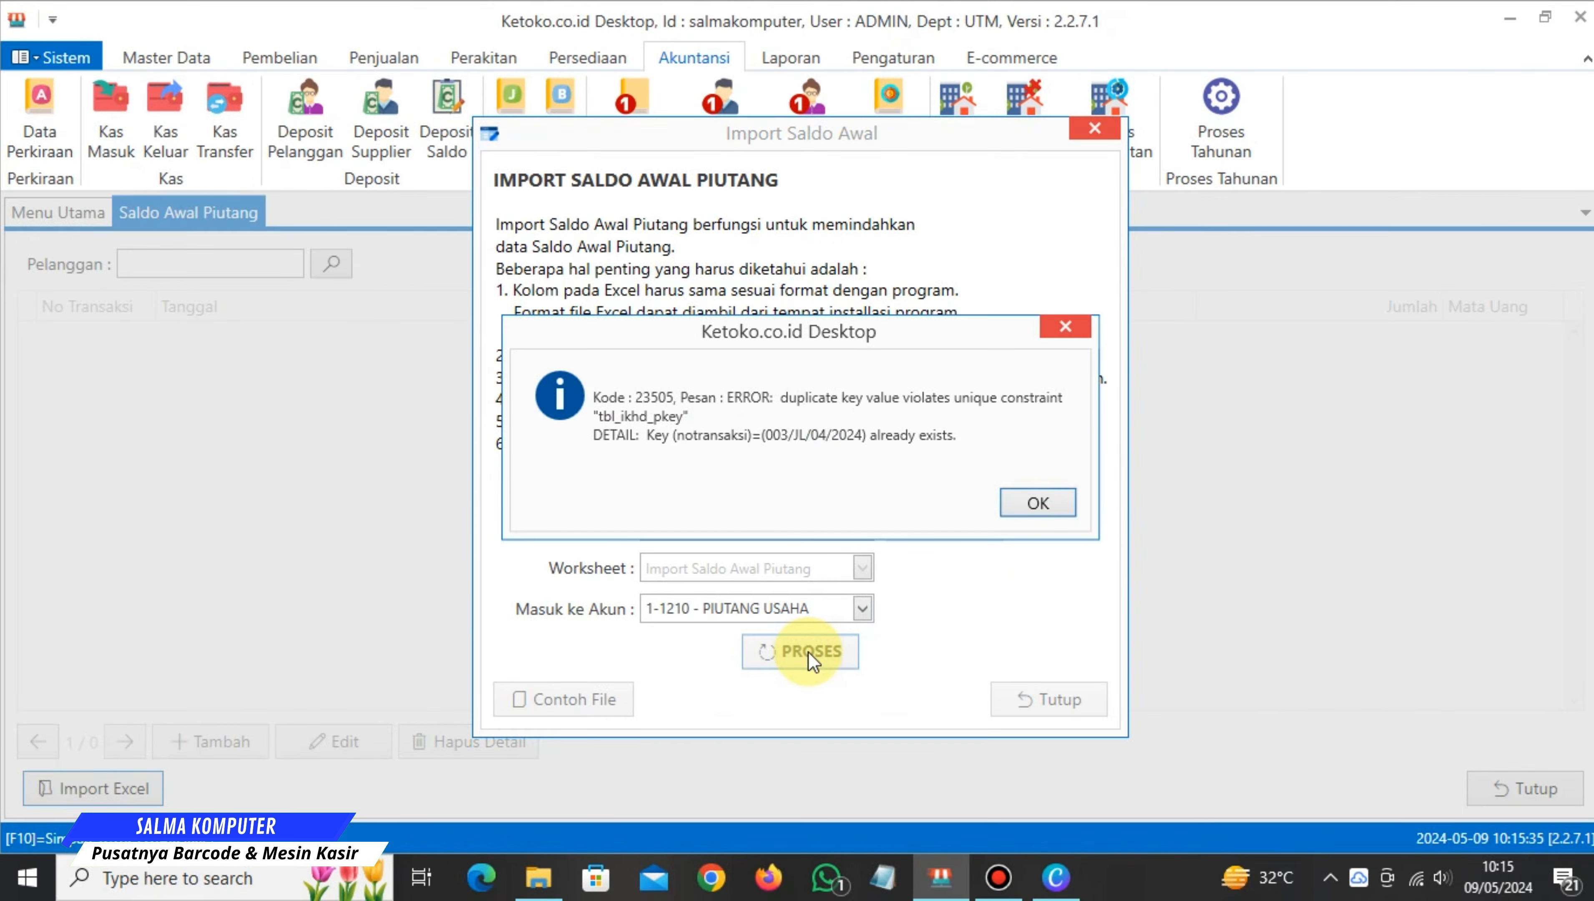
pyautogui.click(1038, 503)
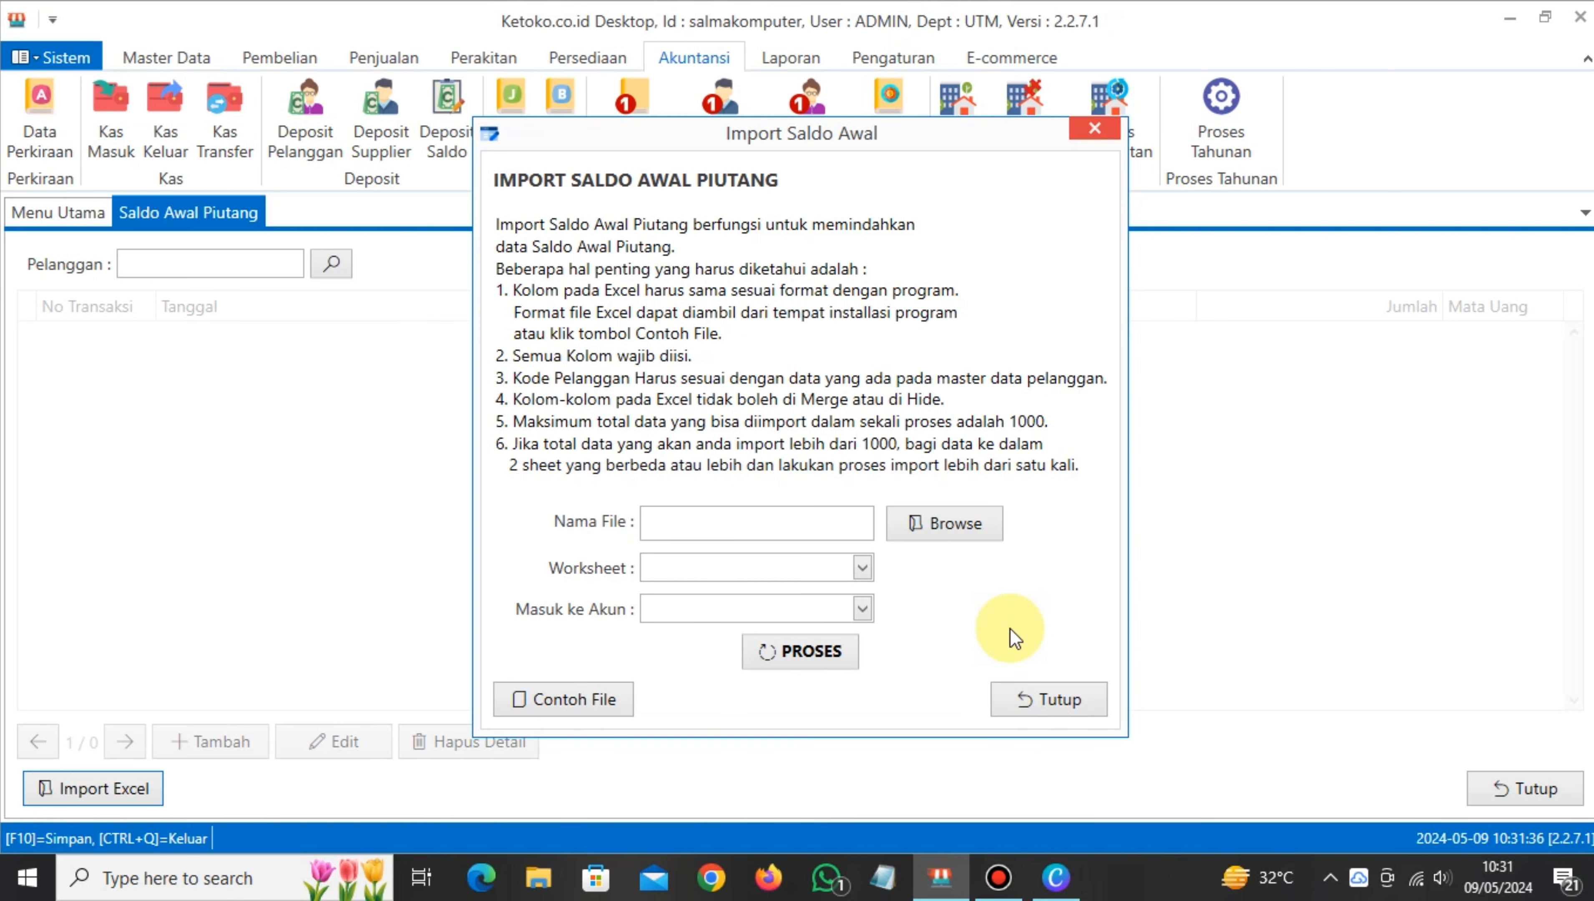
pyautogui.click(1059, 701)
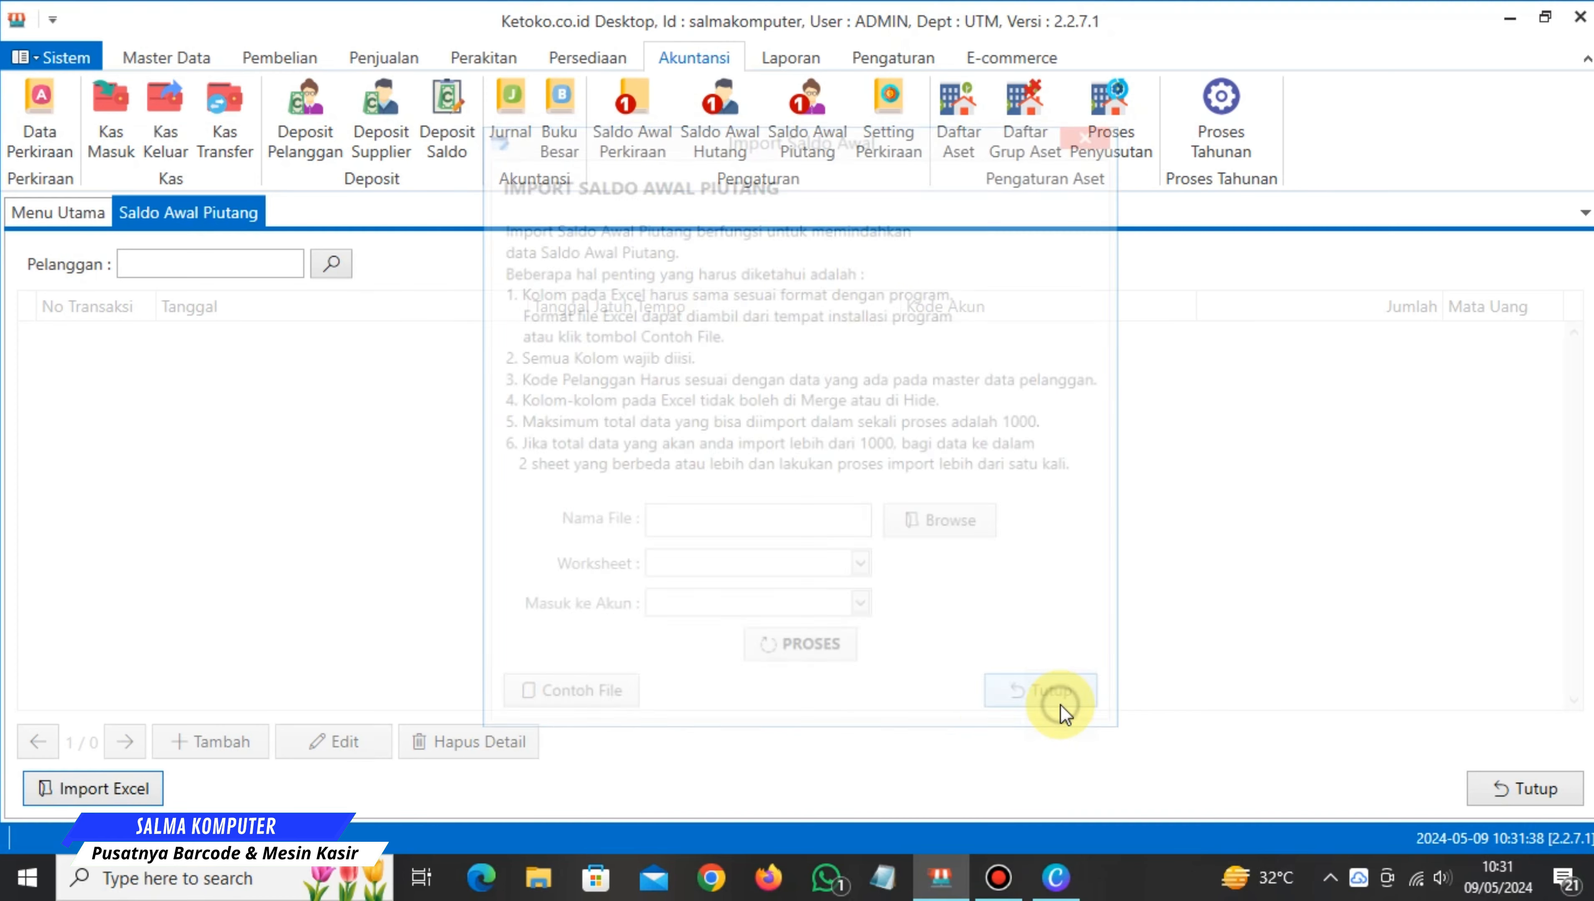
# Open the Data Saldo Awal Piutang workbook from the DATA IMPORT folder in File Explorer.
pyautogui.click(535, 878)
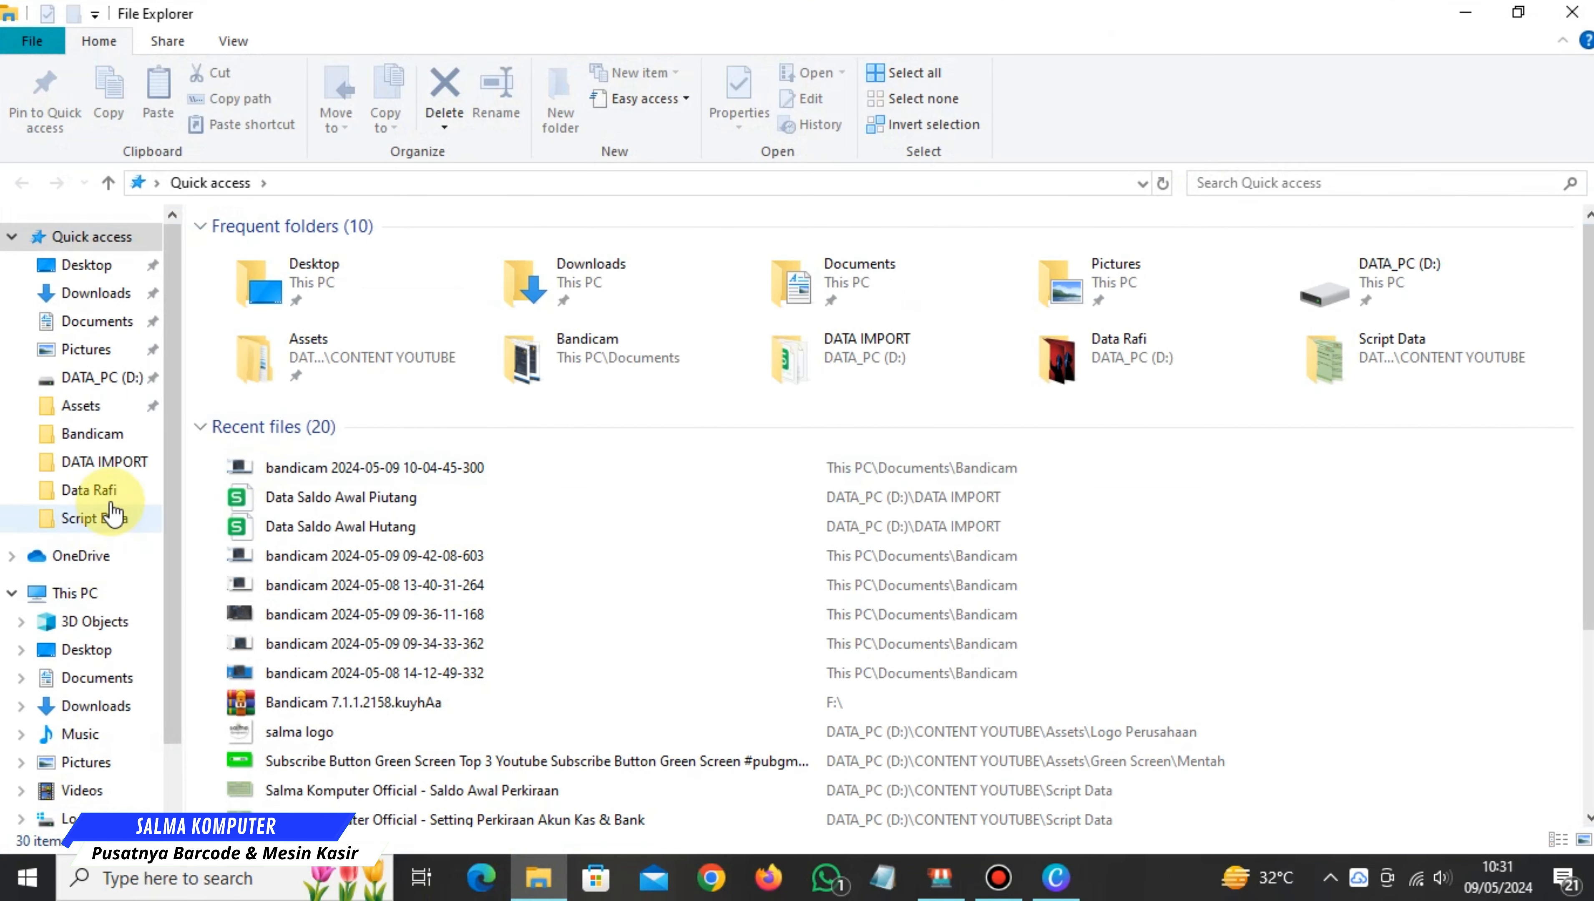
pyautogui.click(106, 465)
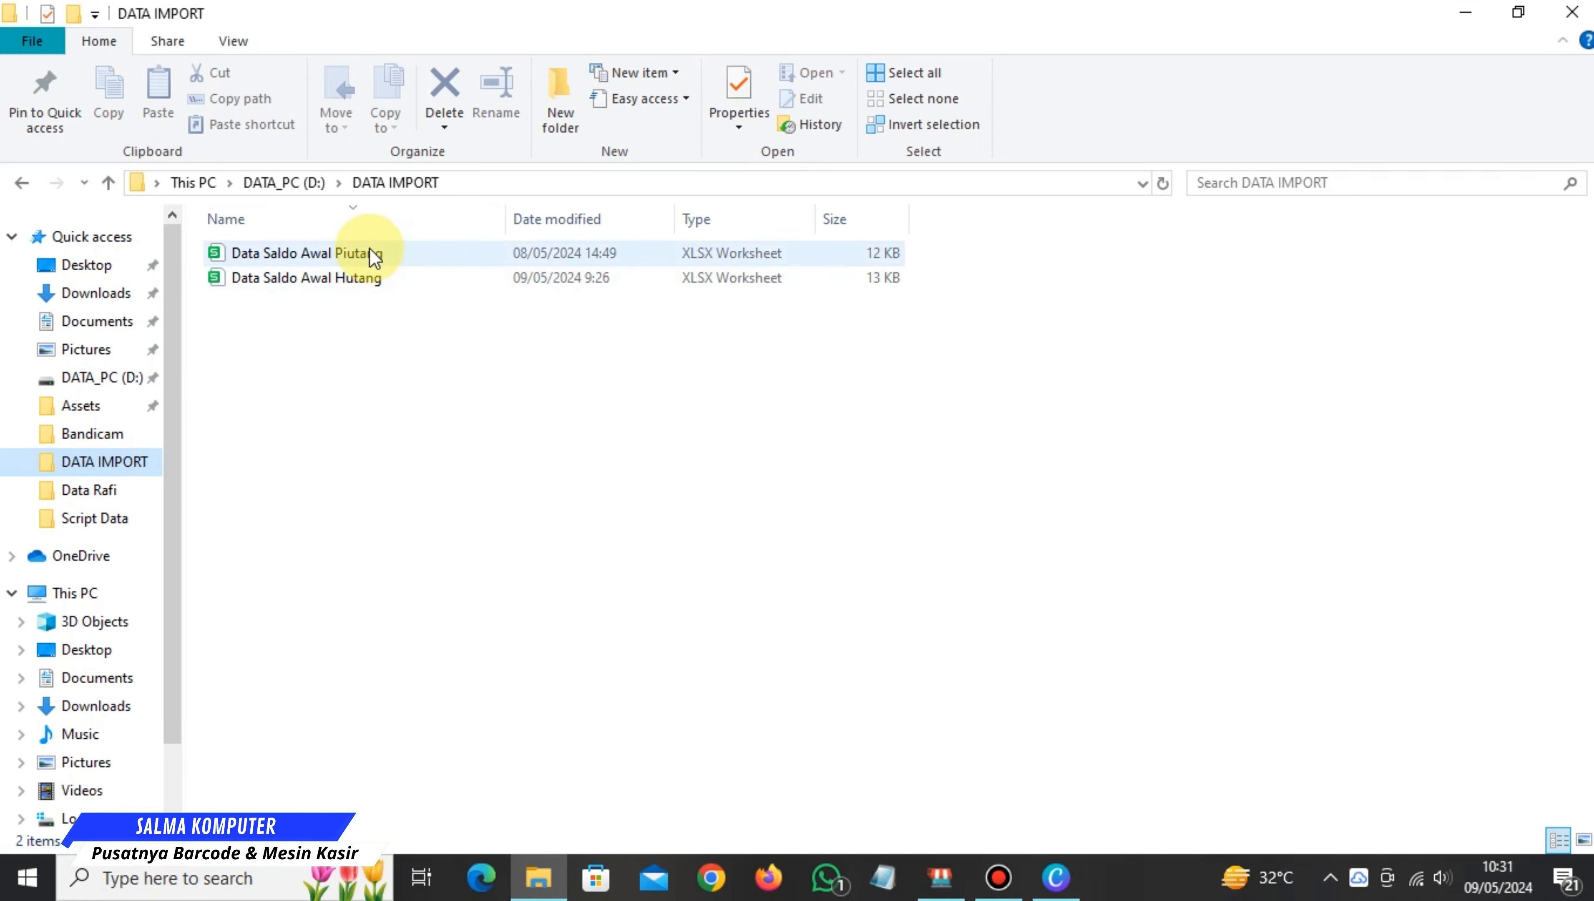
pyautogui.doubleClick(370, 253)
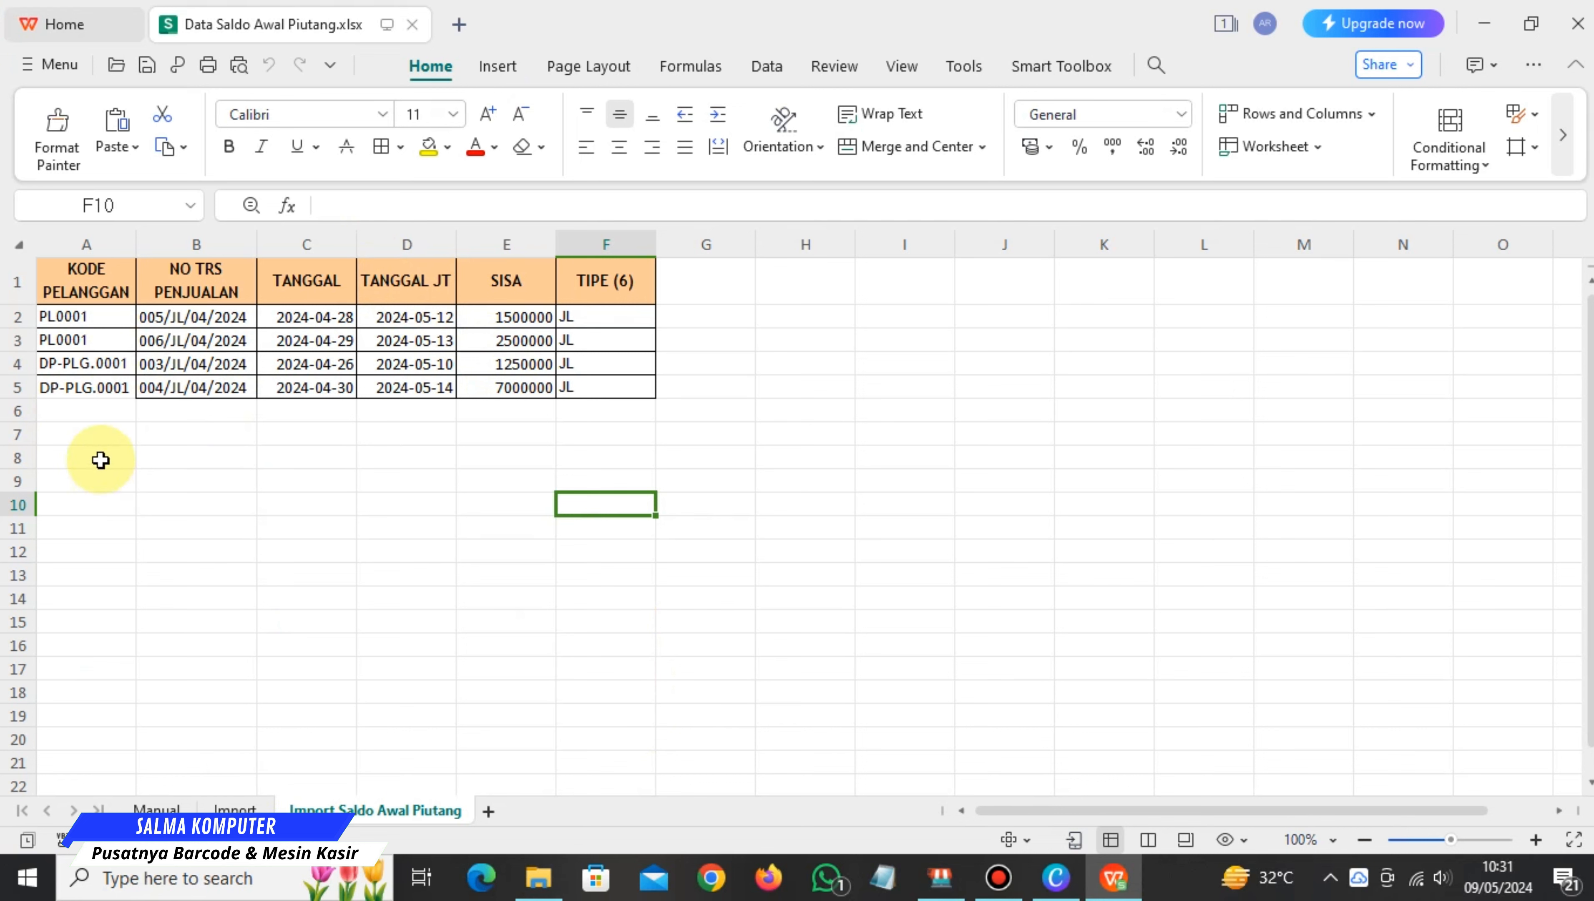
# Compare transaction number 003/JL/04/2024 across the Import Saldo Awal Piutang, Import and Manual sheets to check for duplicates.
pyautogui.click(168, 369)
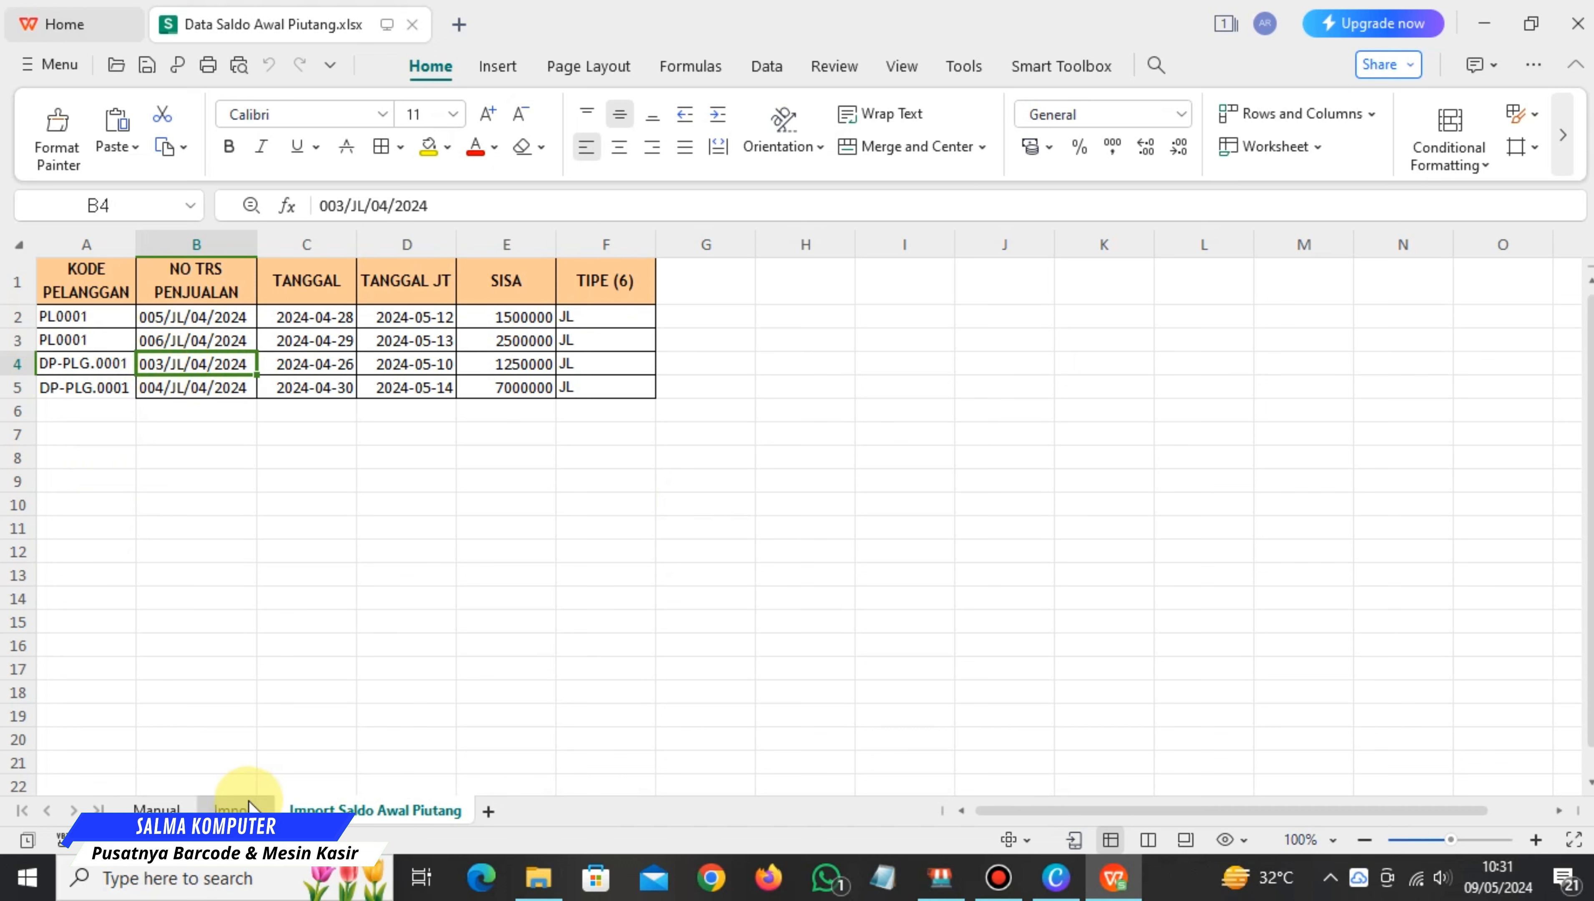
pyautogui.click(237, 809)
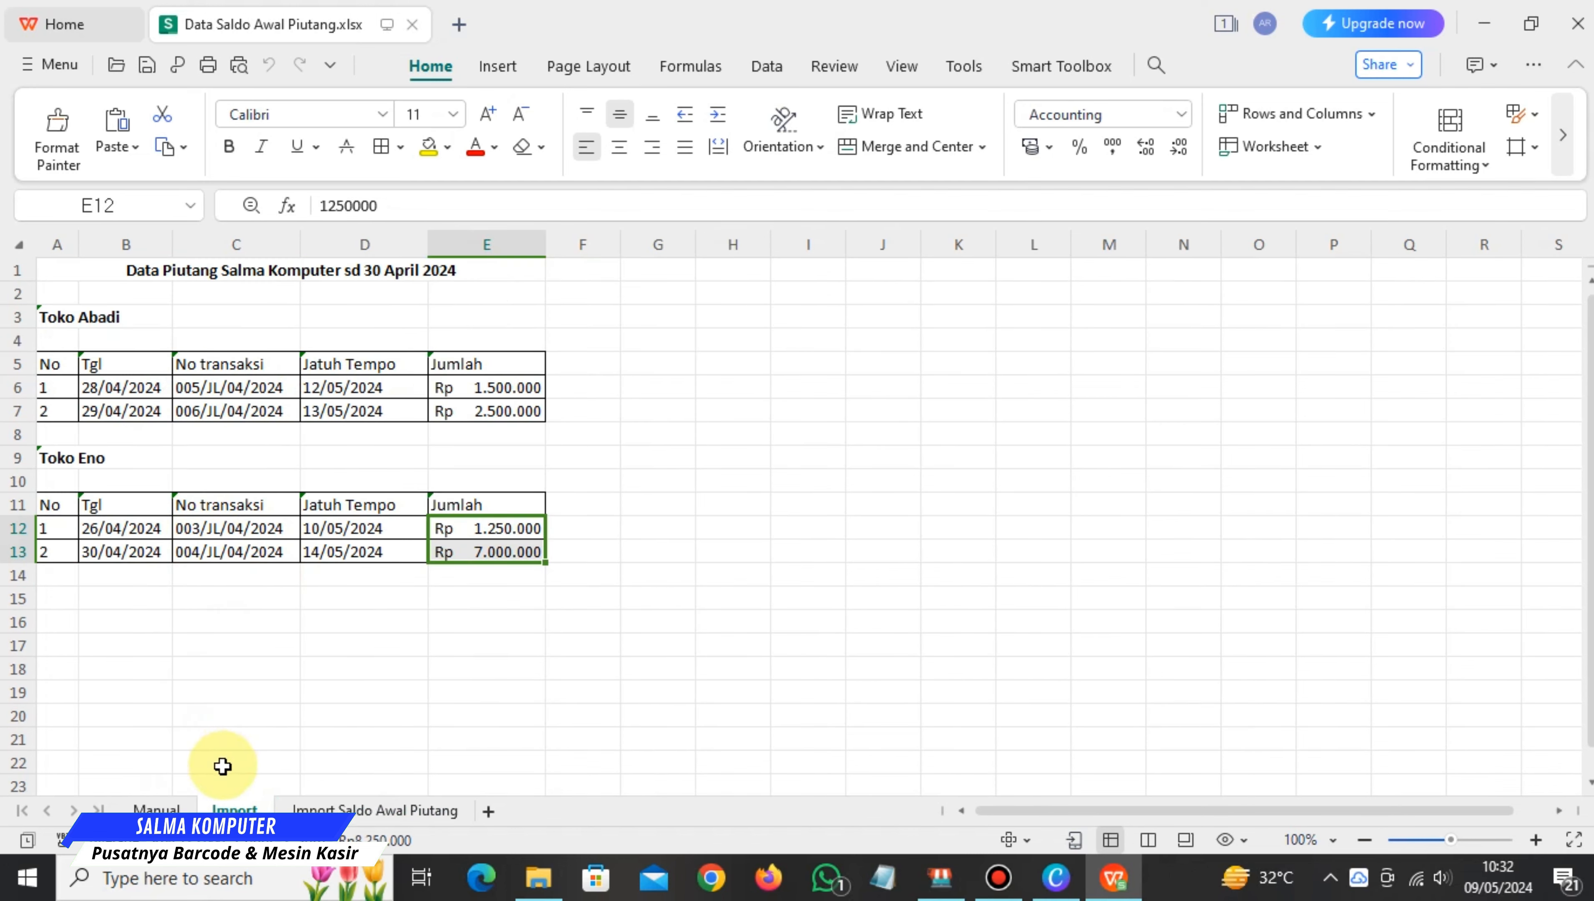
pyautogui.click(156, 809)
pyautogui.click(270, 536)
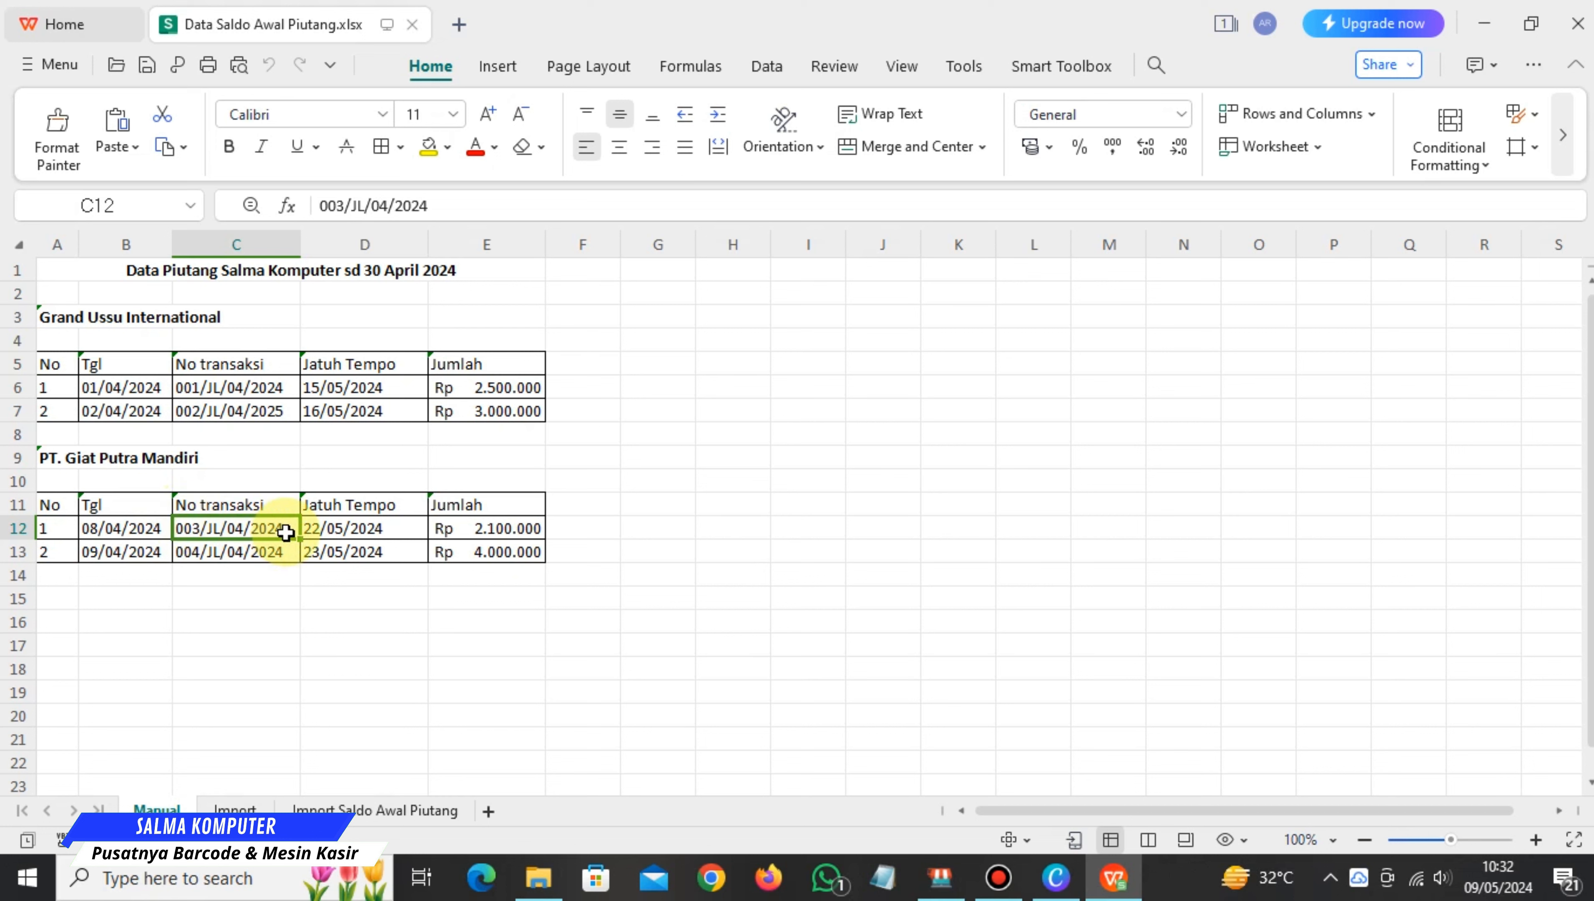
pyautogui.click(234, 809)
pyautogui.click(228, 528)
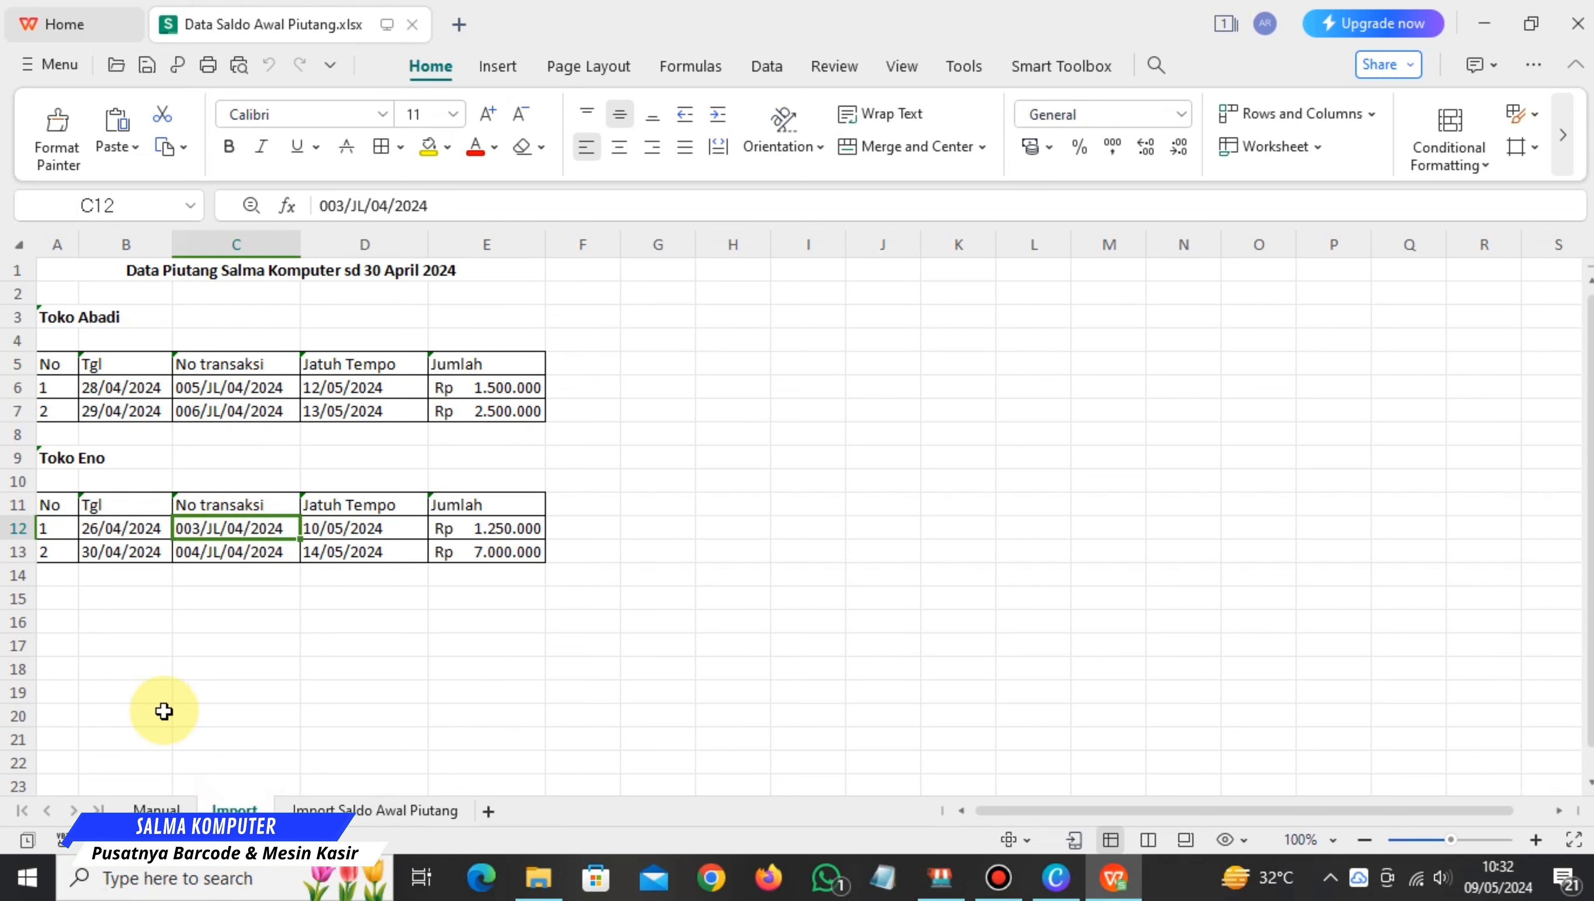
pyautogui.click(145, 808)
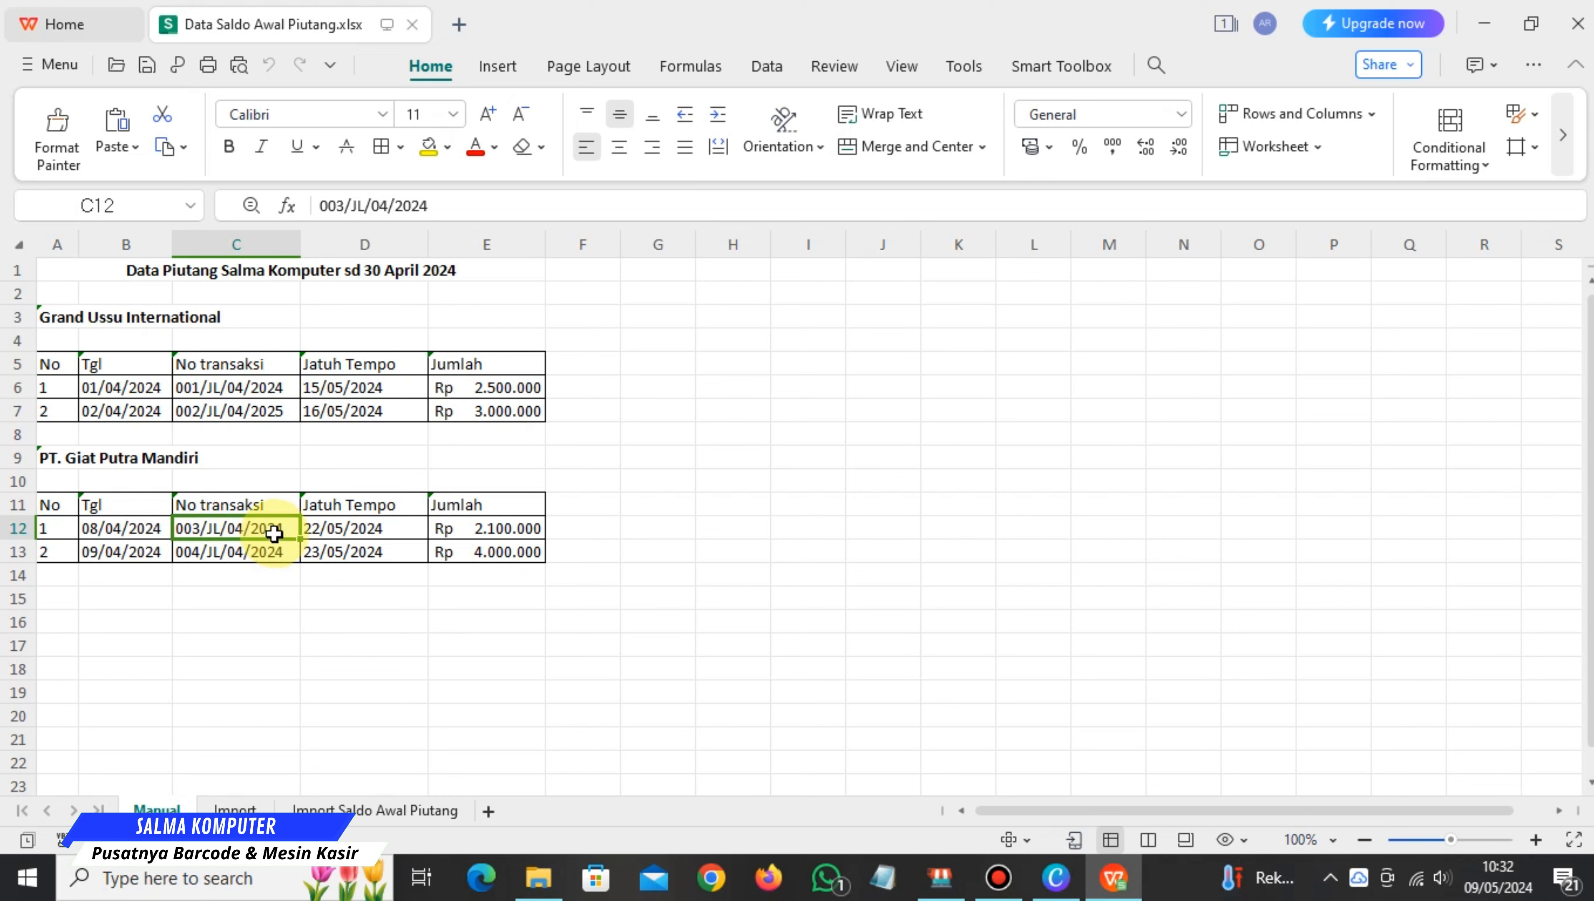
pyautogui.click(230, 810)
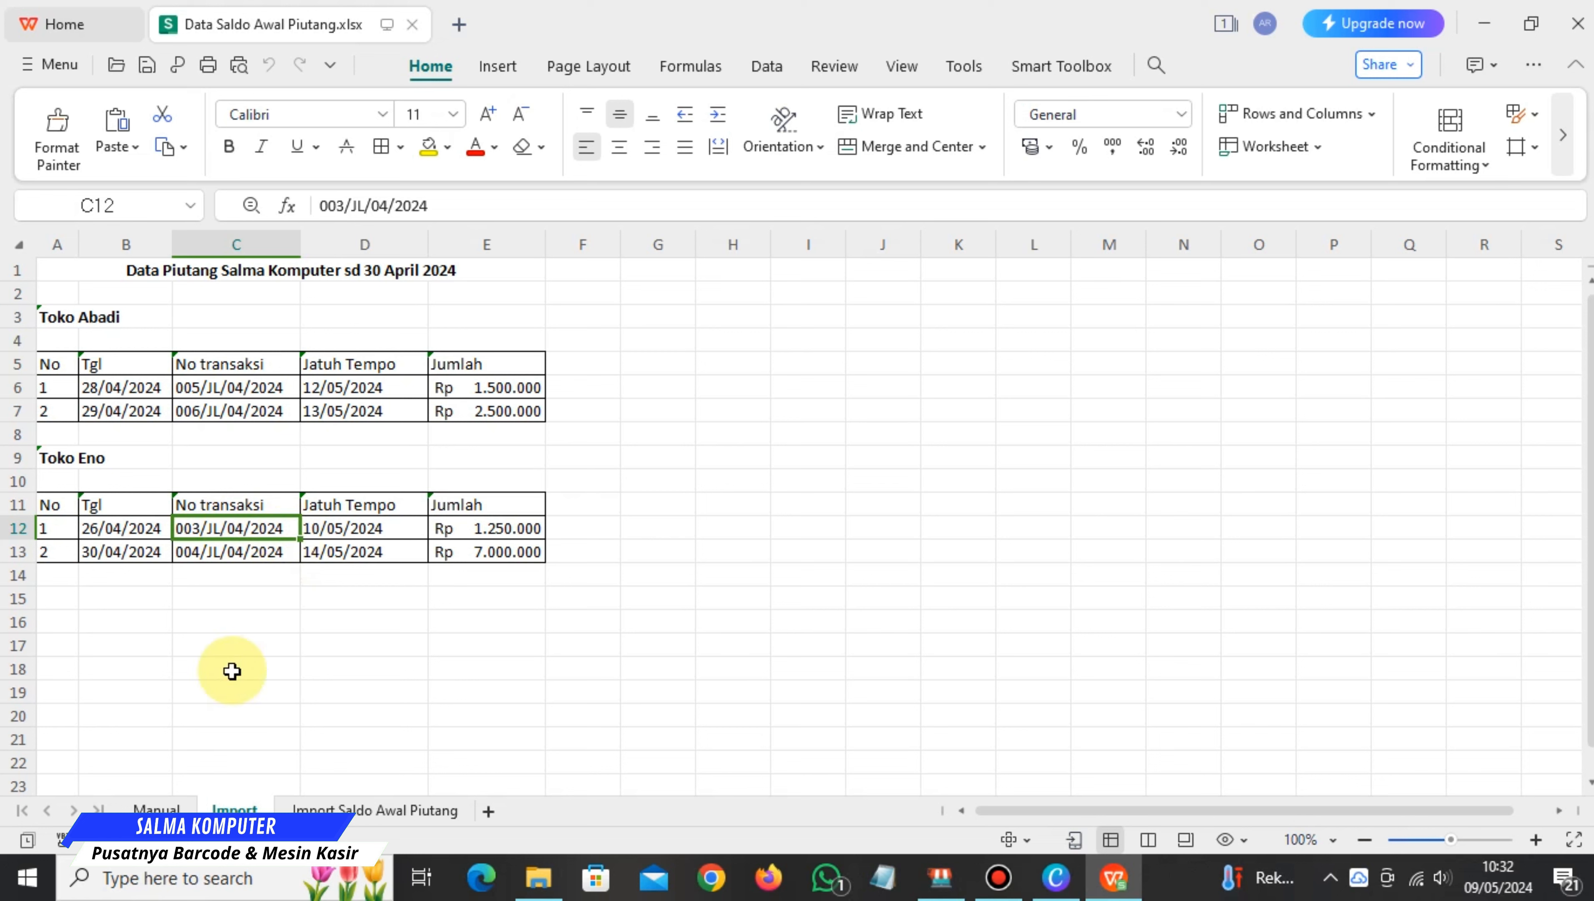
pyautogui.click(158, 809)
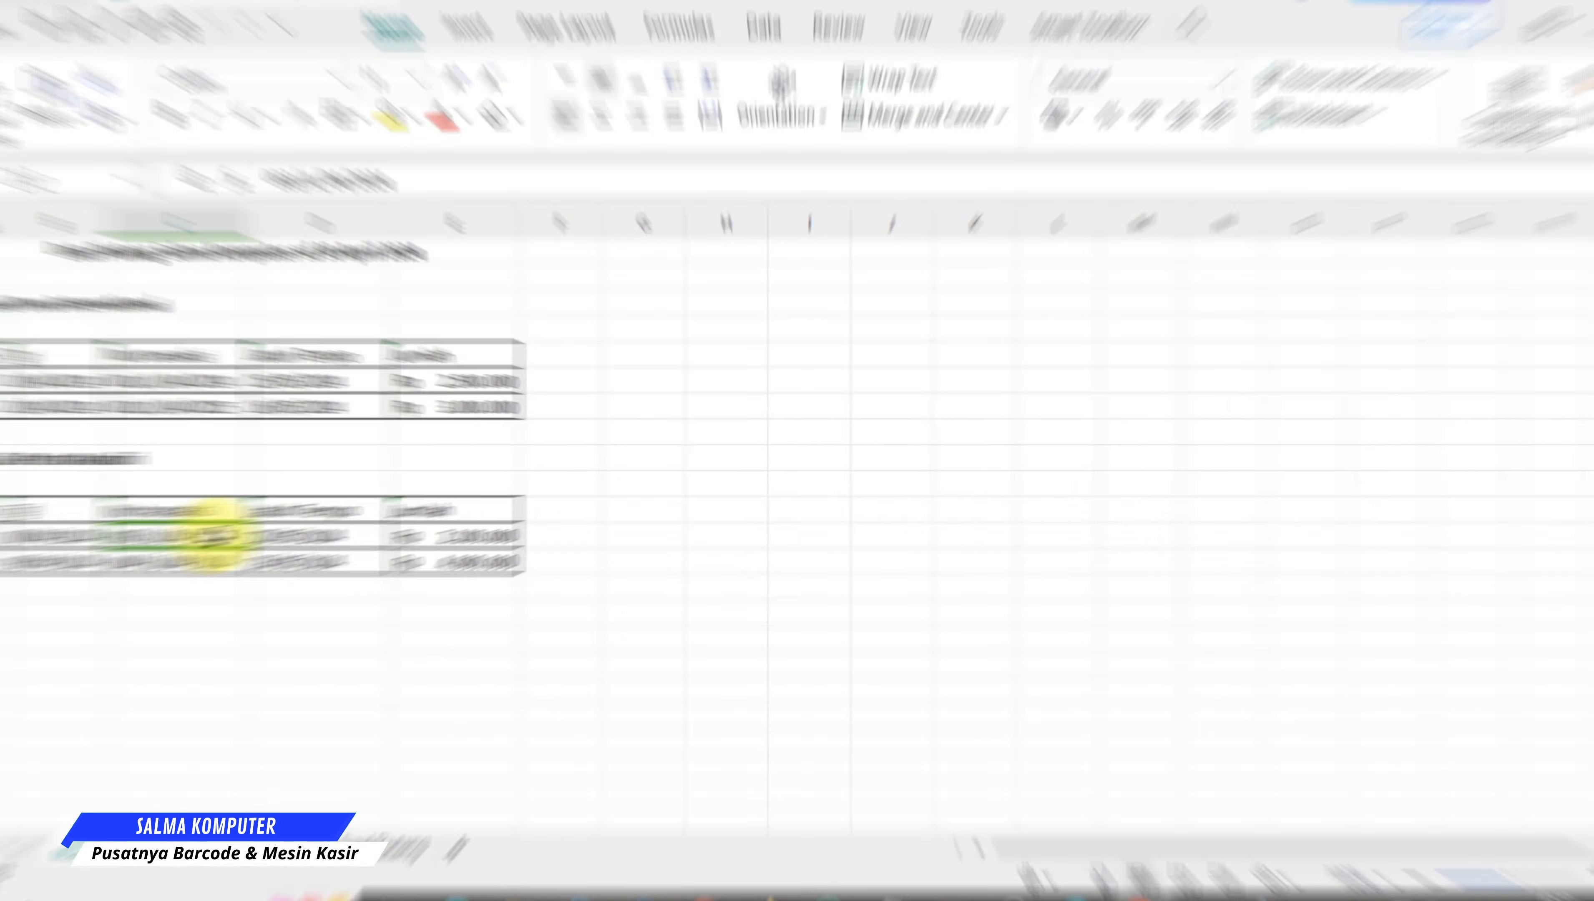
# Copy the customer name PT. Giat Putra Mandiri from the Manual sheet and look up its opening receivable 003/JL/04/2024 in Ketoko.co.id Desktop.
pyautogui.click(63, 464)
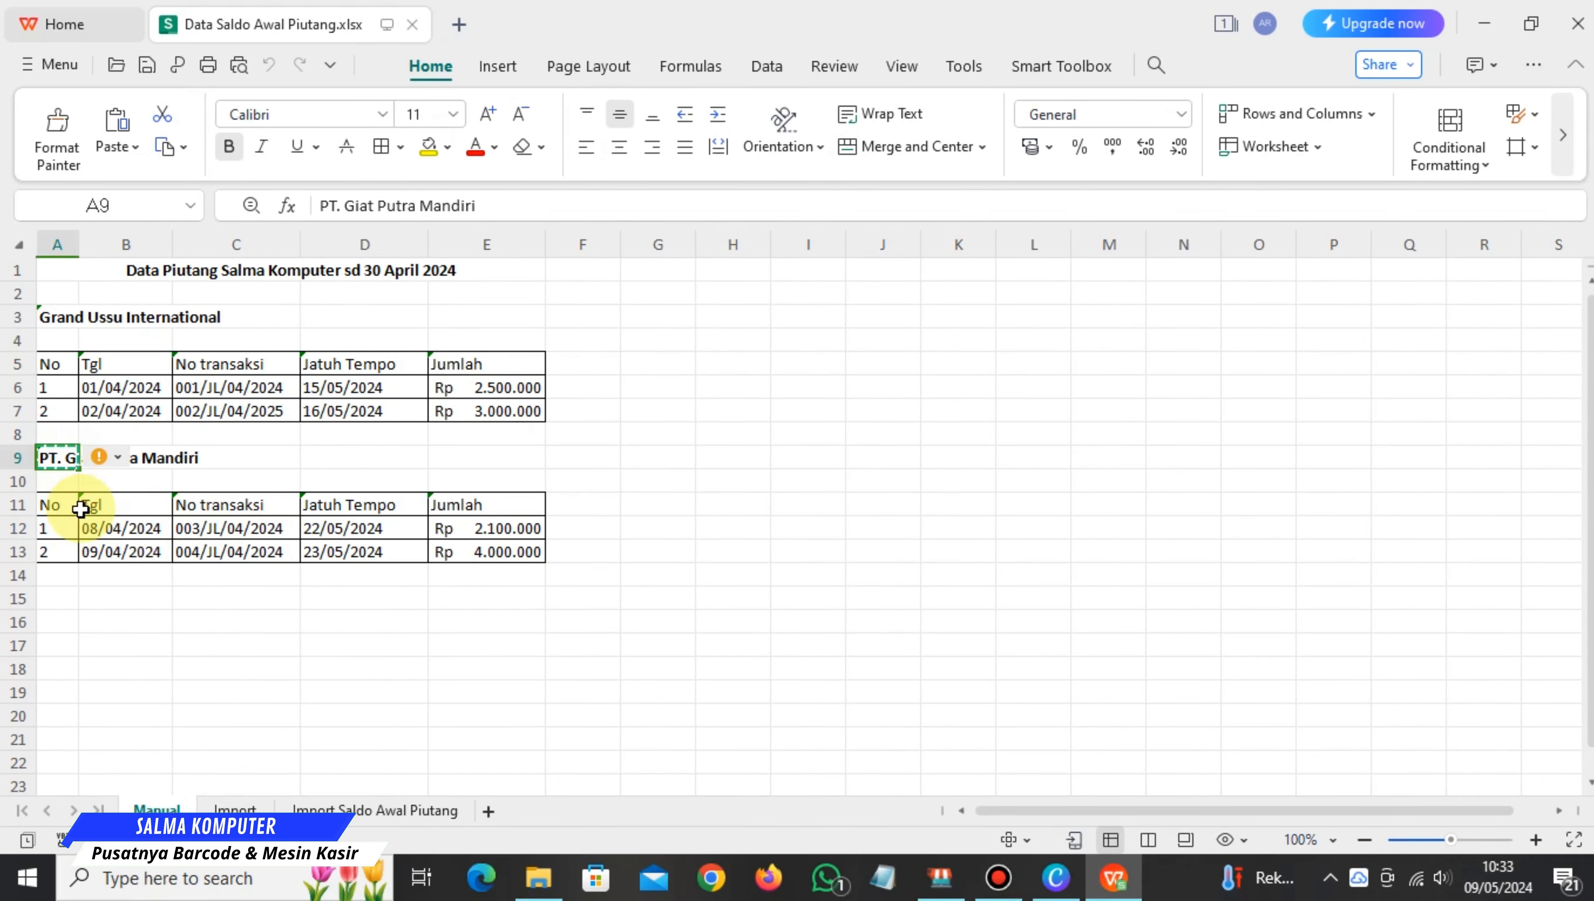
pyautogui.click(942, 877)
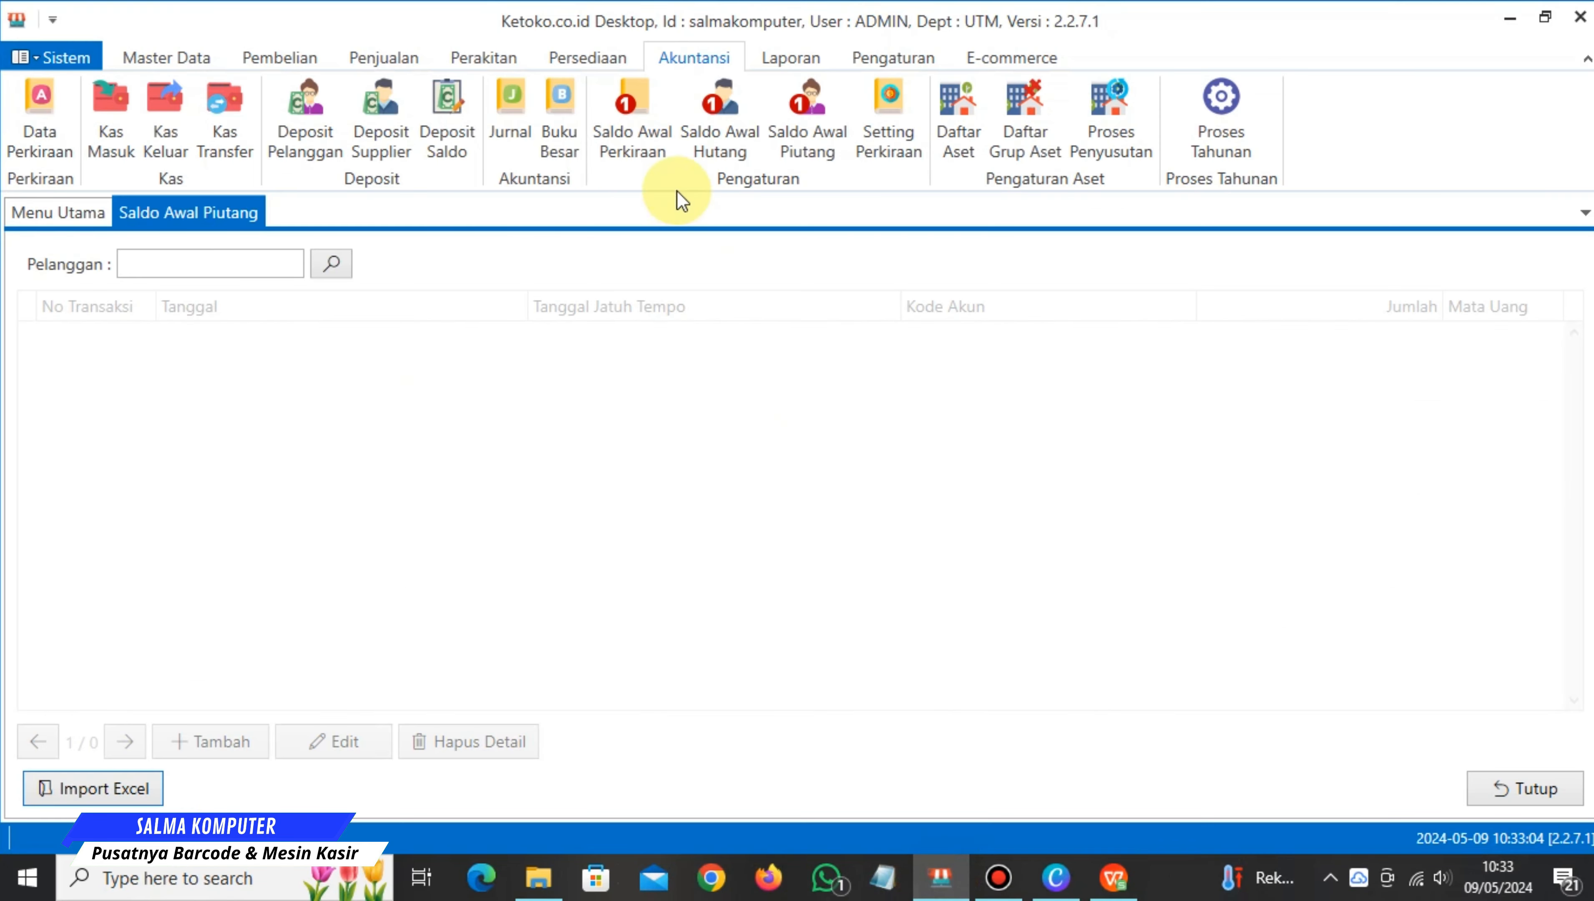
pyautogui.click(334, 266)
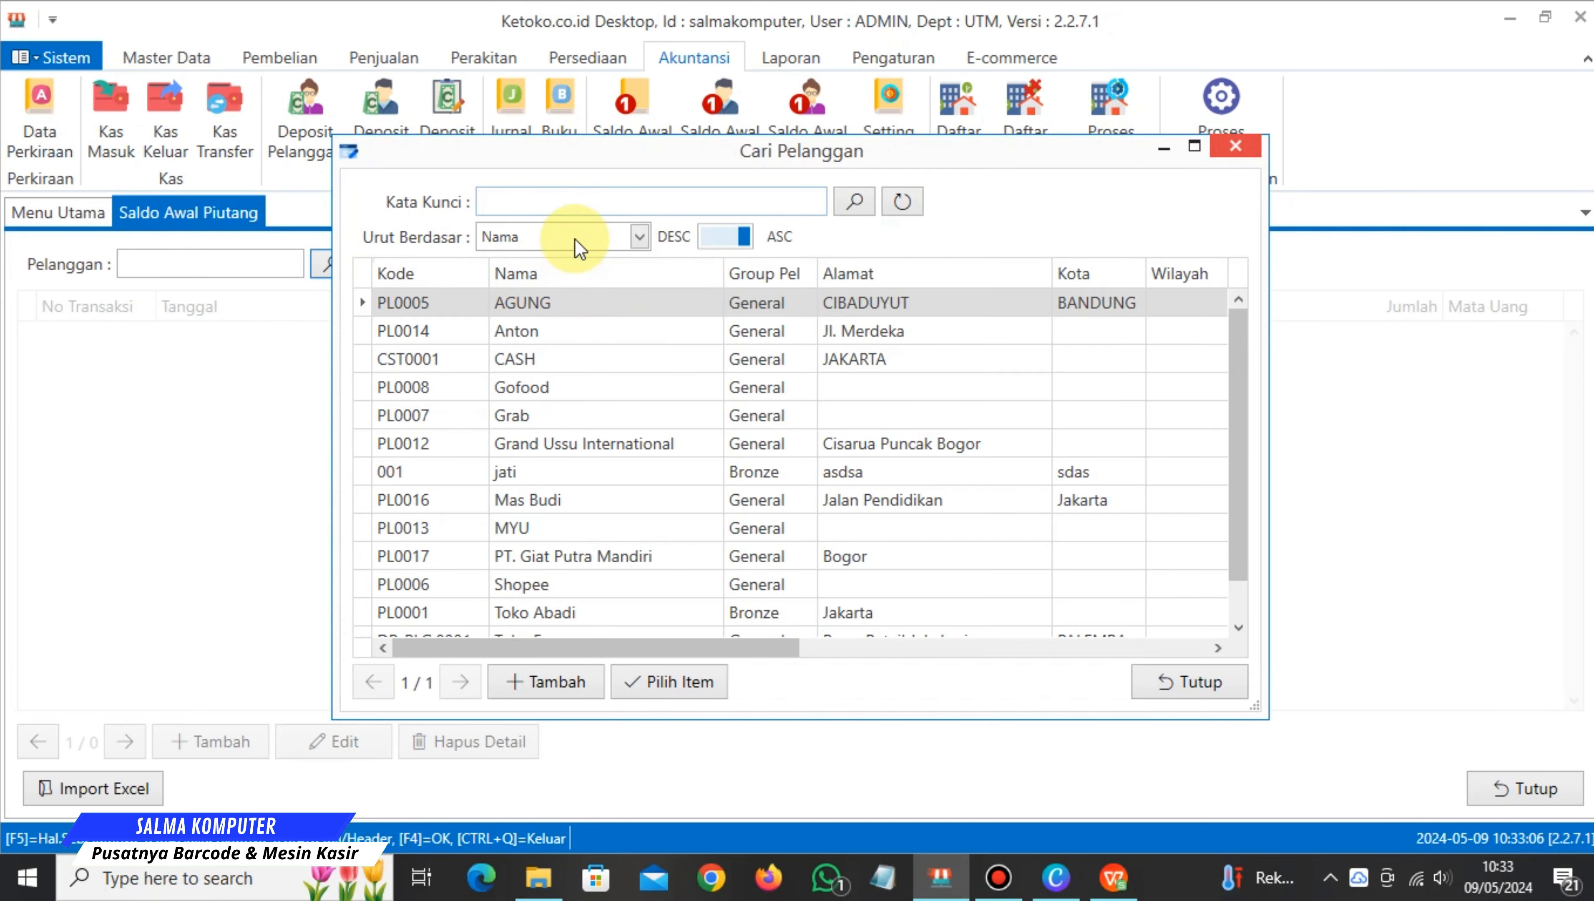
pyautogui.press('Return')
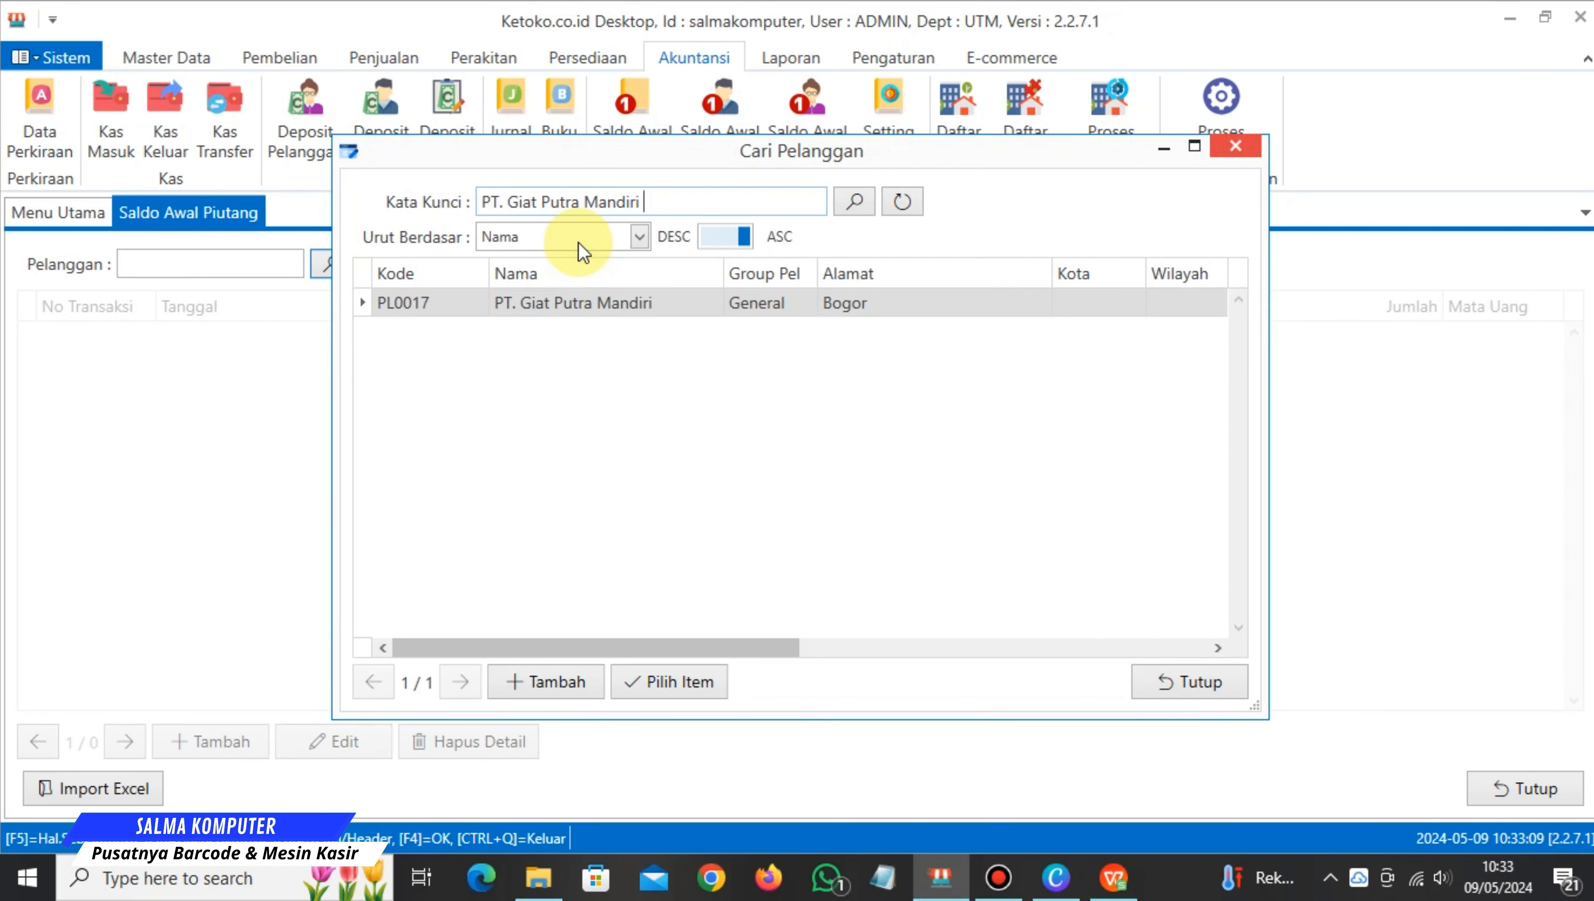
pyautogui.click(564, 315)
pyautogui.click(674, 691)
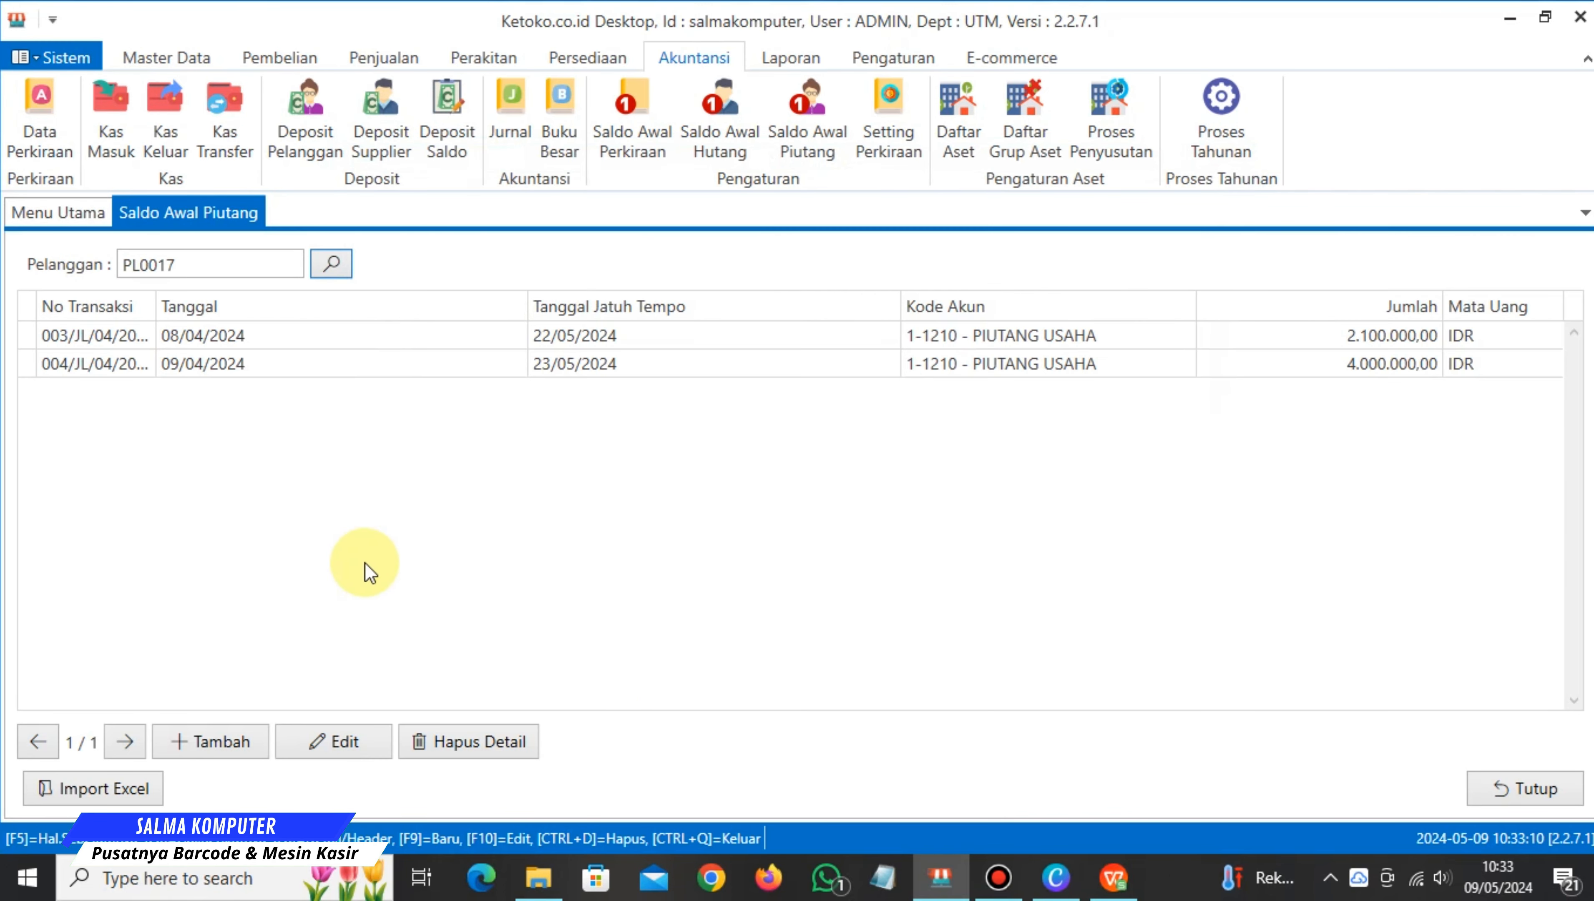
pyautogui.click(76, 335)
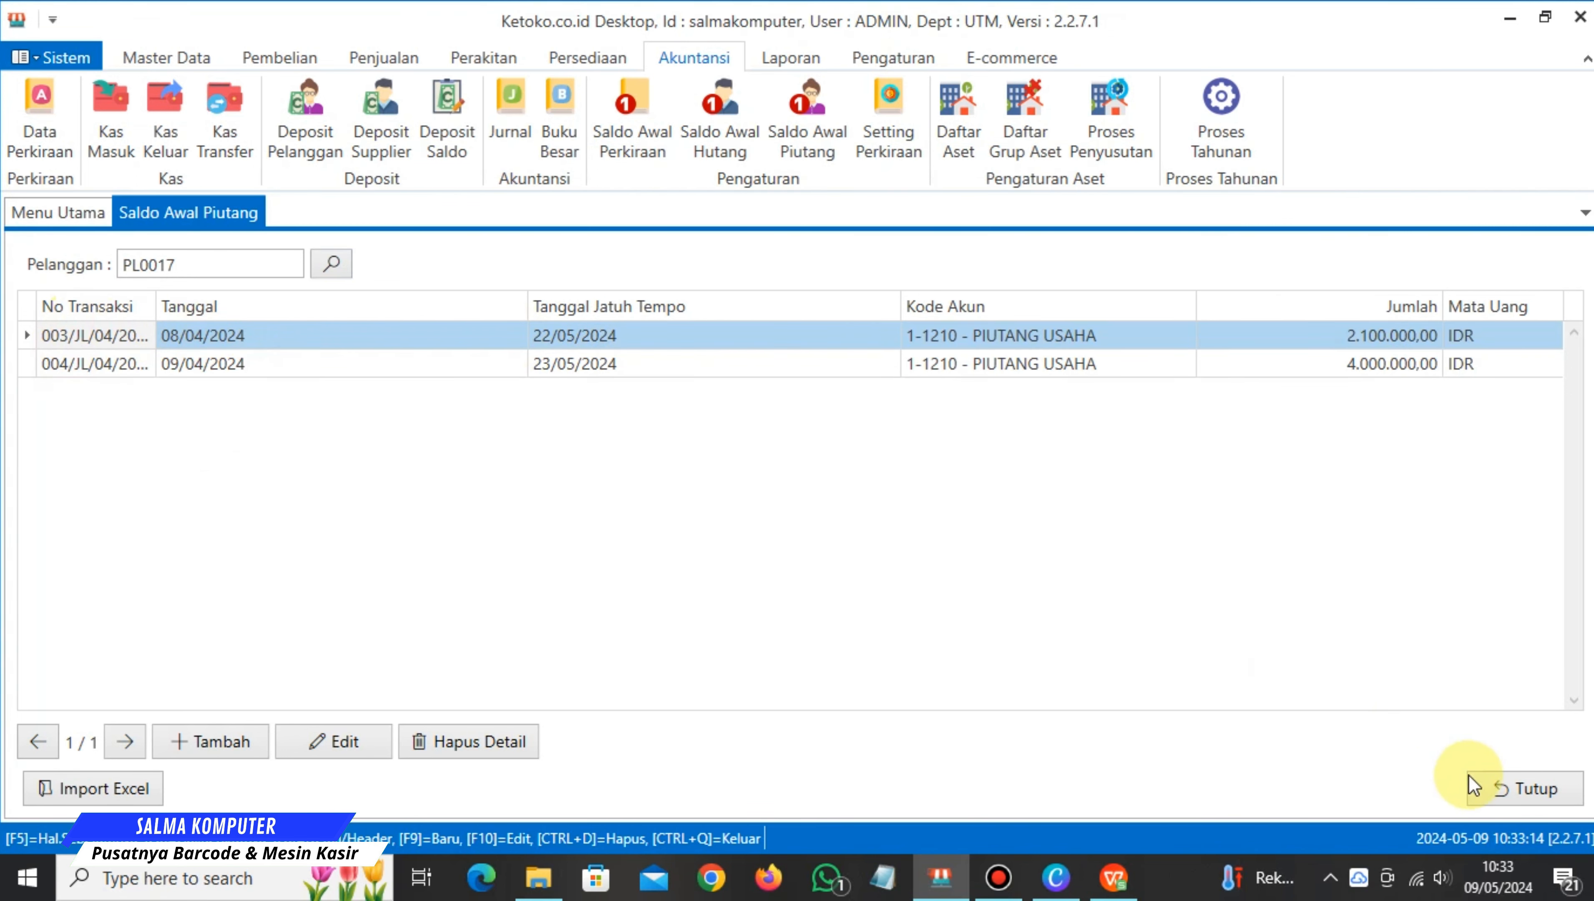
# Close the opening receivables list, and in WPS Office set transaction number B4 on the Import Saldo Awal Piutang sheet to 007/JL/04/2024.
pyautogui.click(1539, 793)
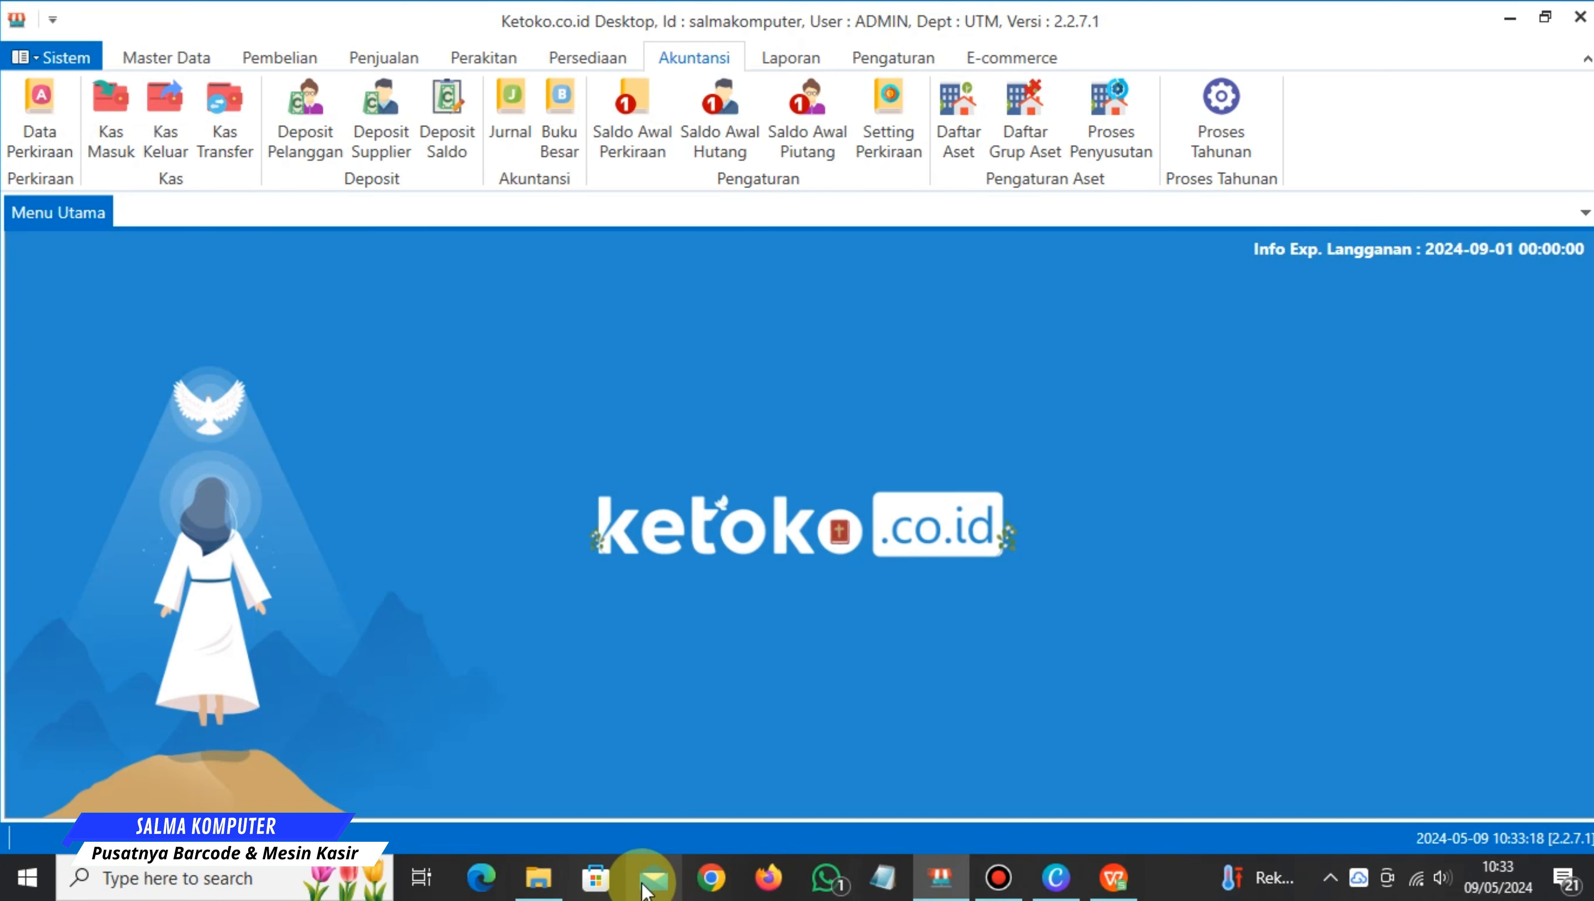
pyautogui.click(538, 877)
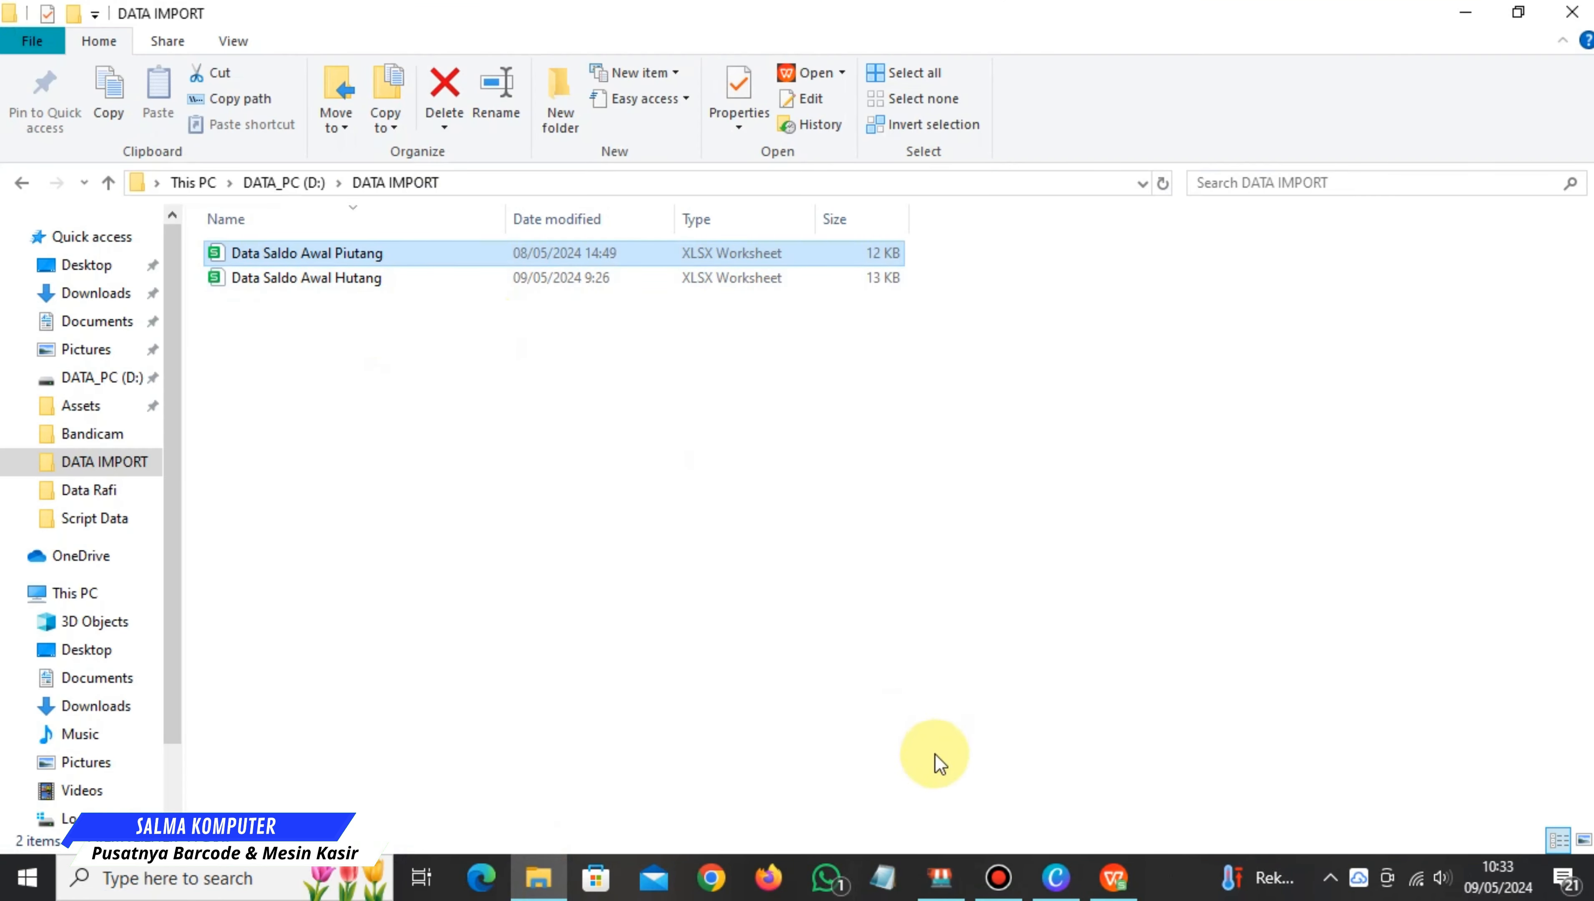
pyautogui.click(1116, 877)
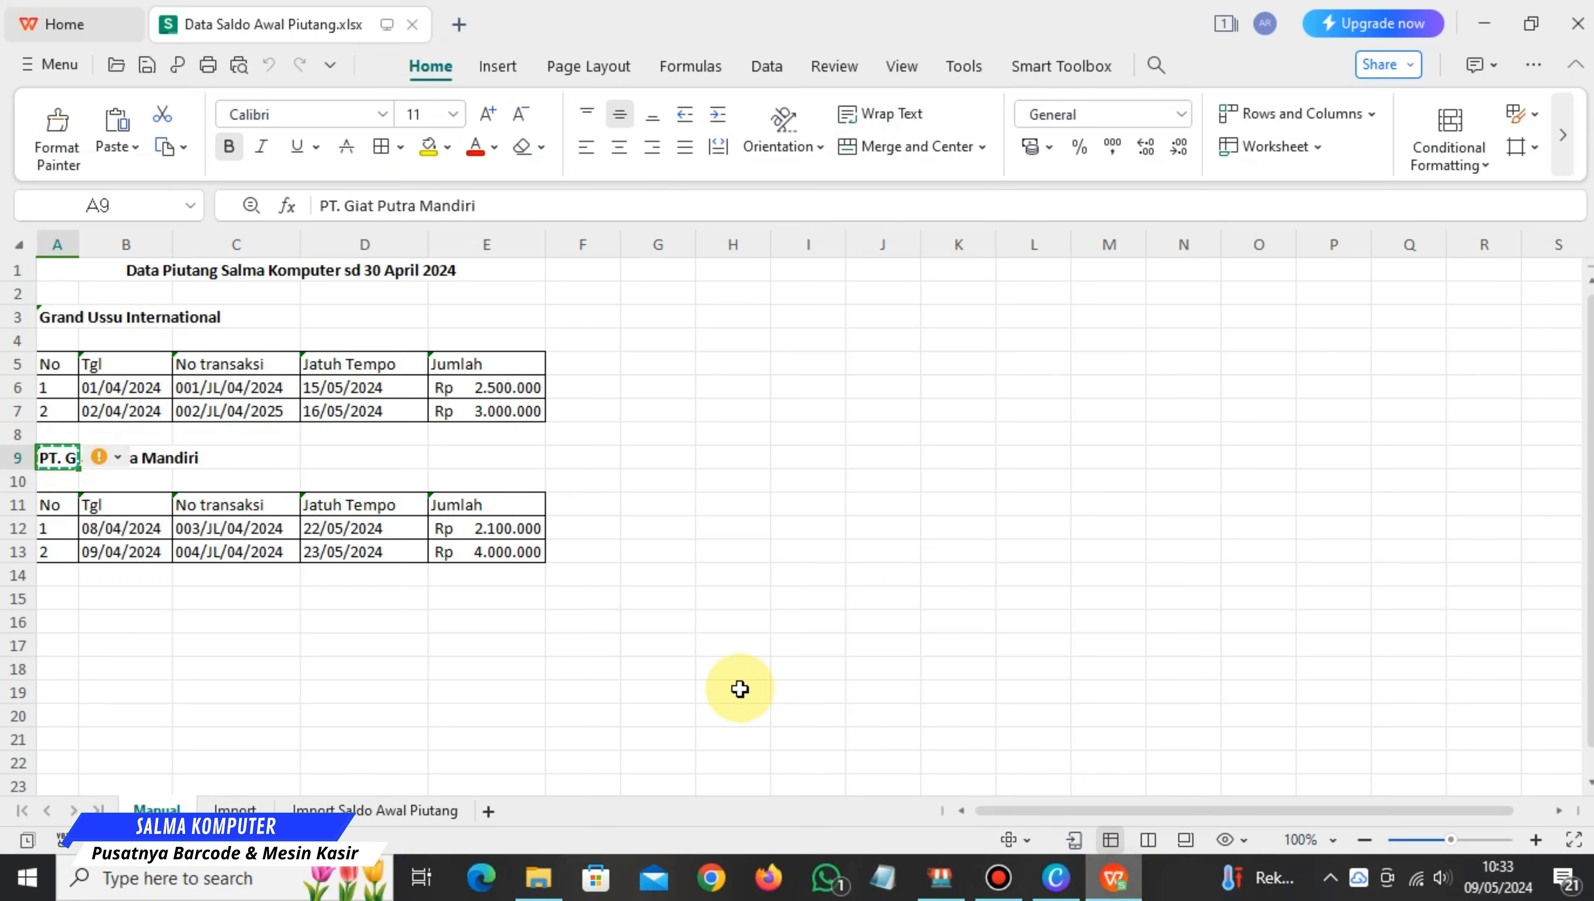
pyautogui.click(347, 809)
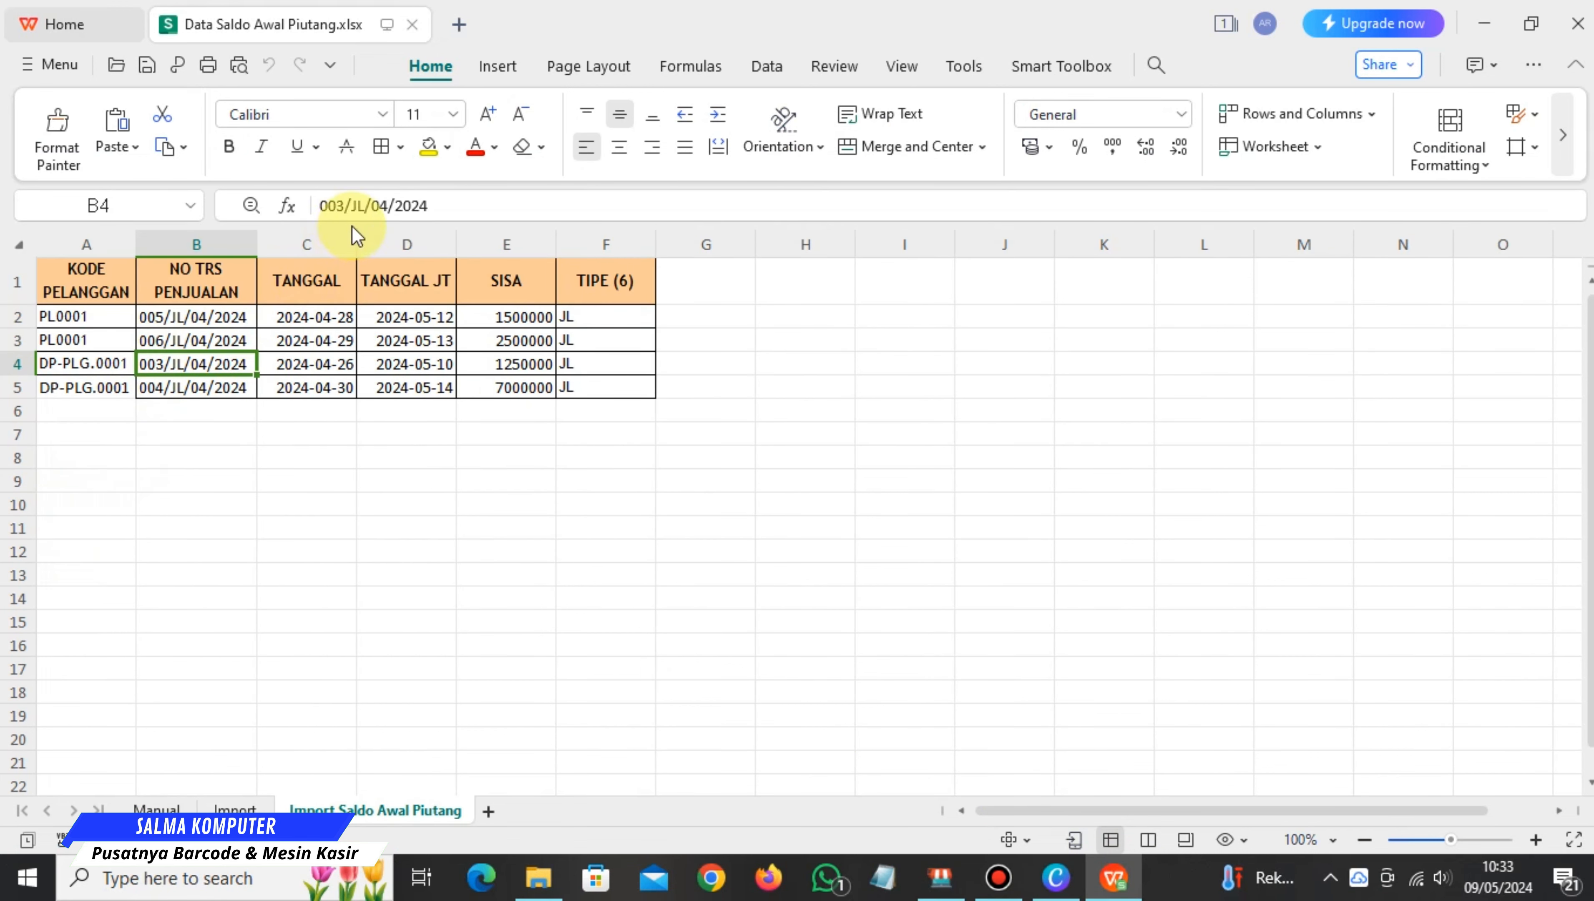
pyautogui.click(346, 205)
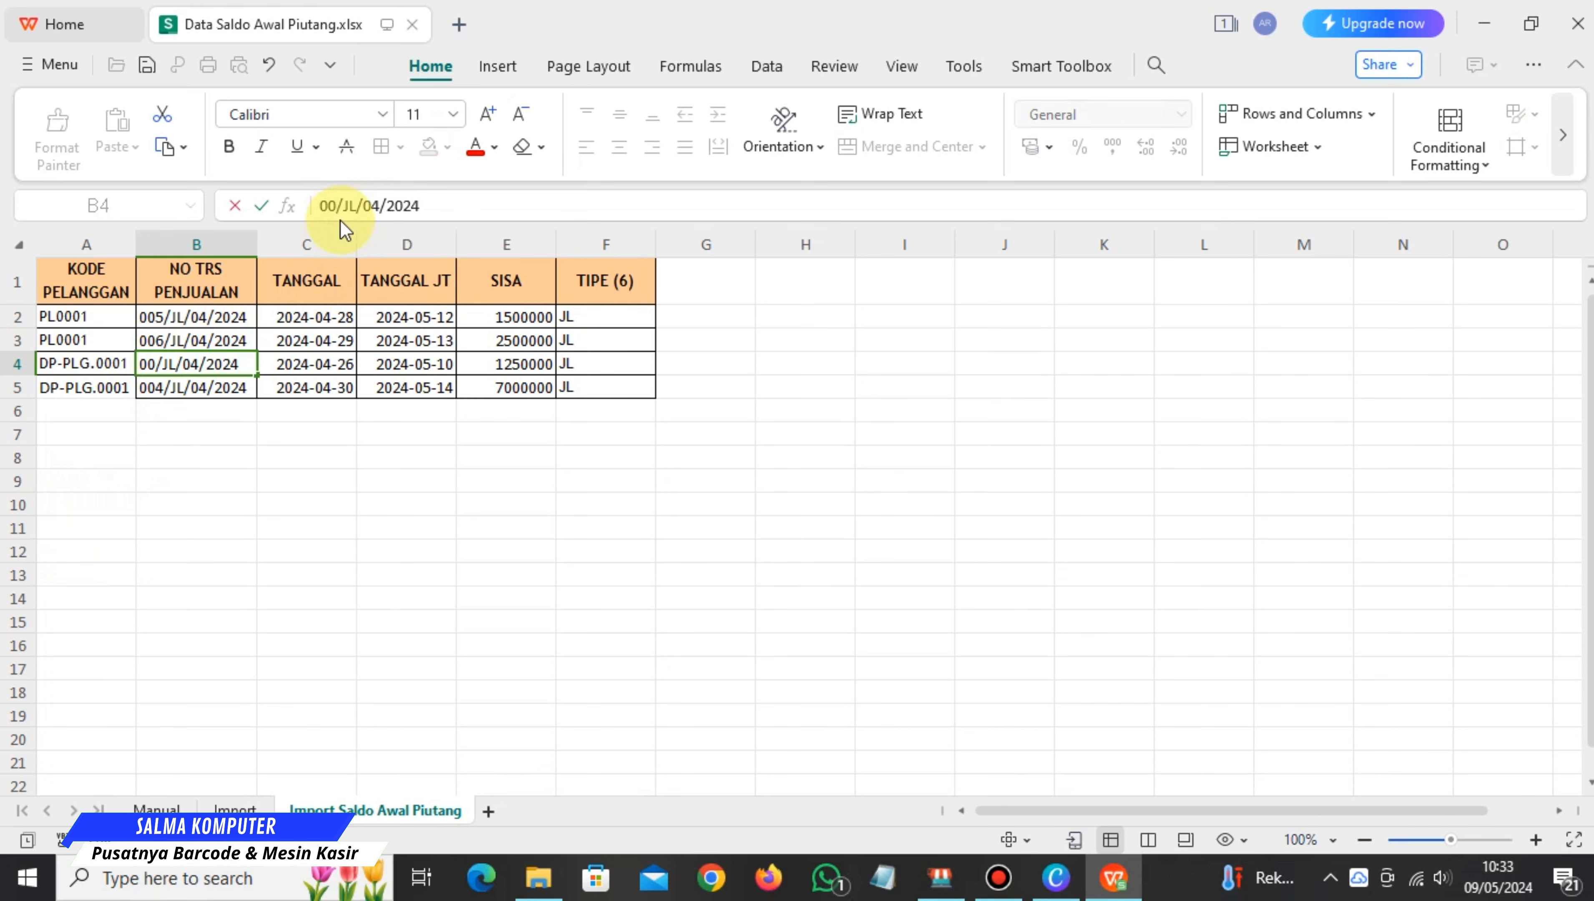
pyautogui.press('BackSpace')
pyautogui.write('7')
pyautogui.click(267, 503)
# Check 004/JL/04/2024 on the Manual sheet, set cell B5 of the Import Saldo Awal Piutang sheet to 008/JL/04/2024, and save and close the workbook.
pyautogui.click(178, 395)
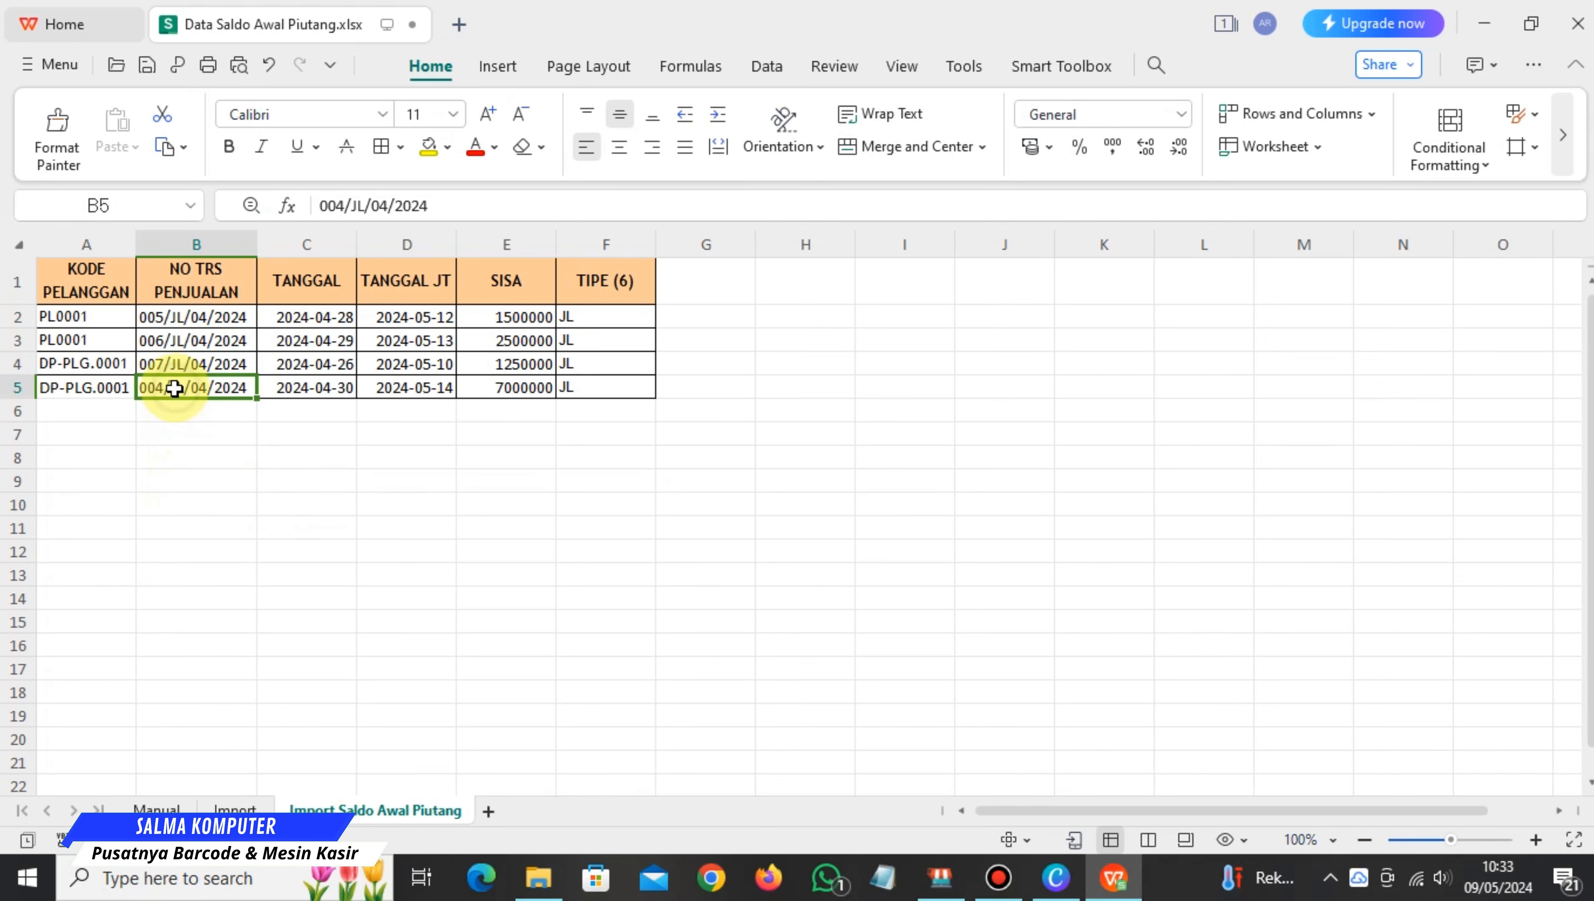
pyautogui.click(156, 810)
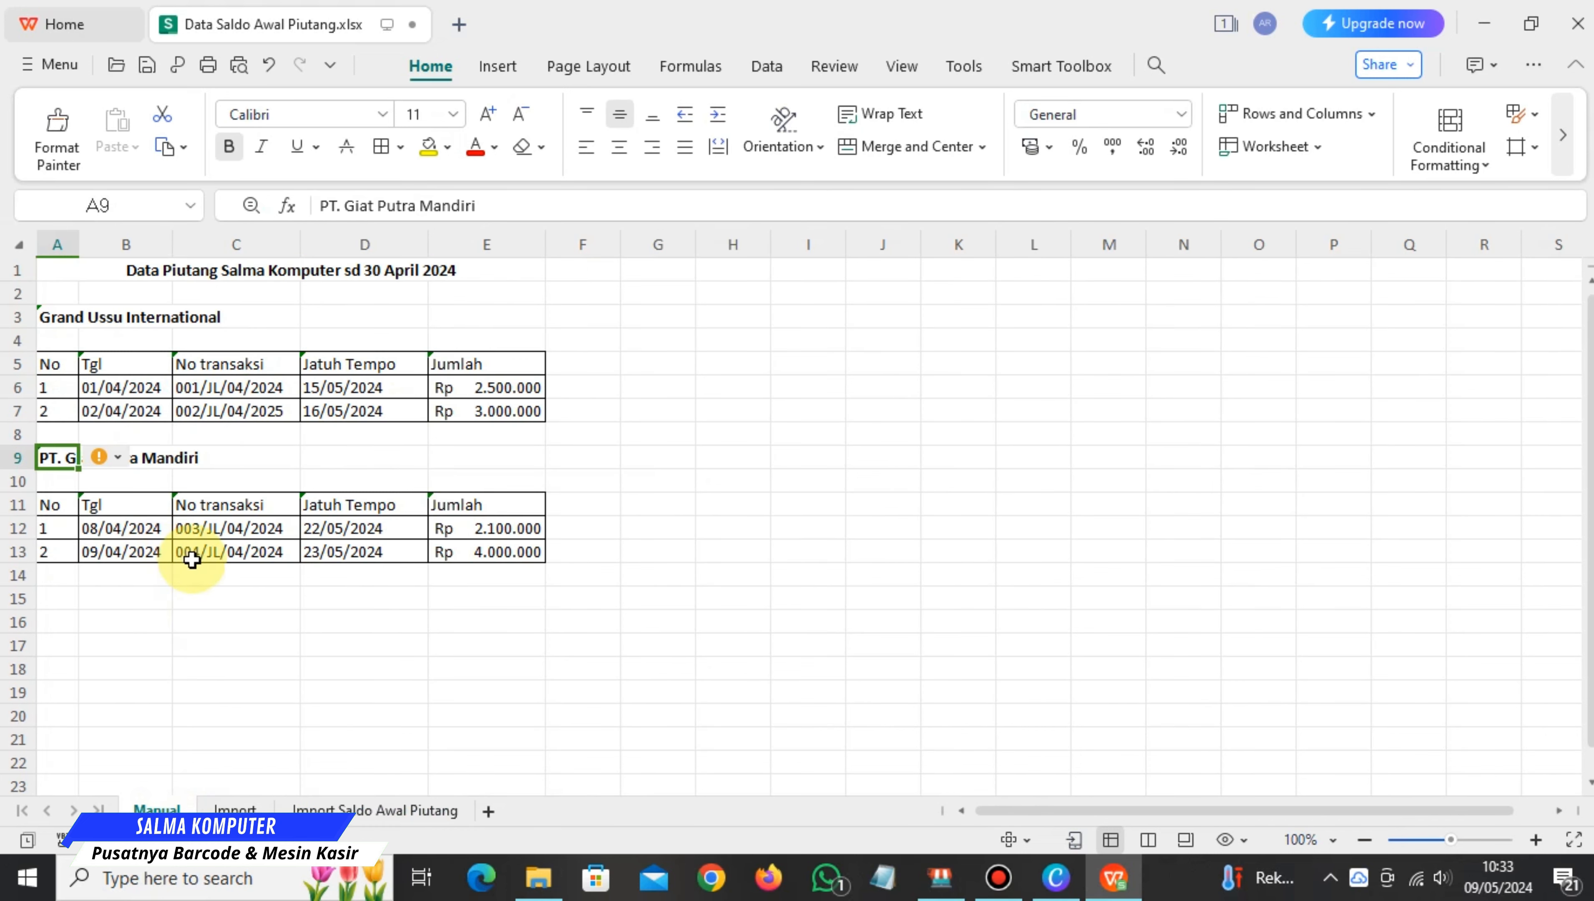
pyautogui.click(188, 558)
pyautogui.click(353, 809)
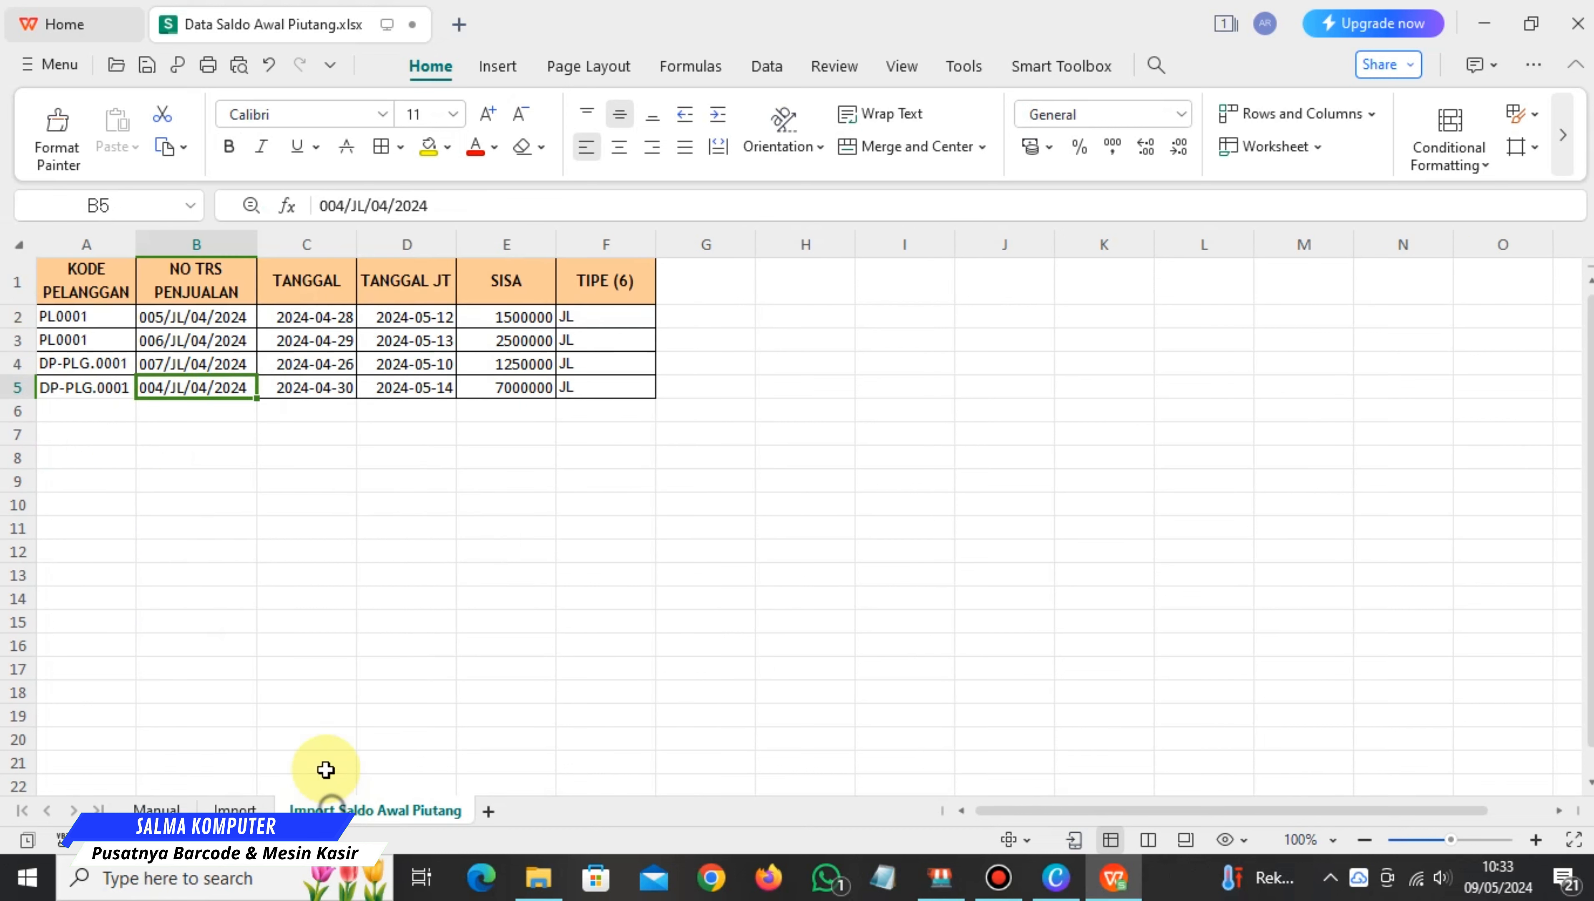
pyautogui.click(345, 205)
pyautogui.press('BackSpace')
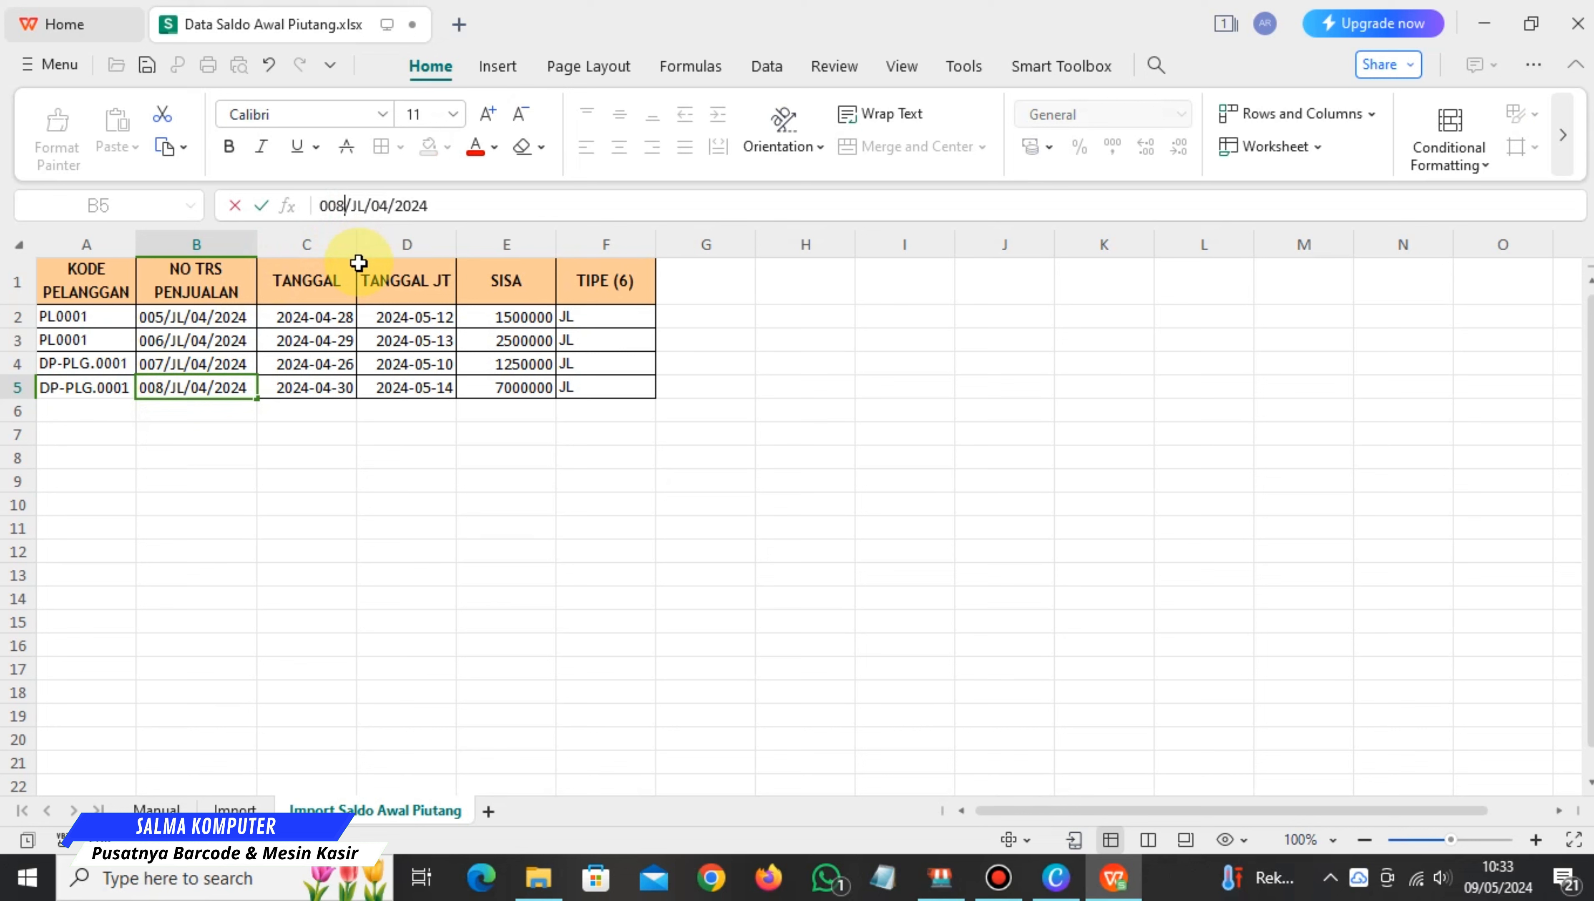
pyautogui.click(369, 527)
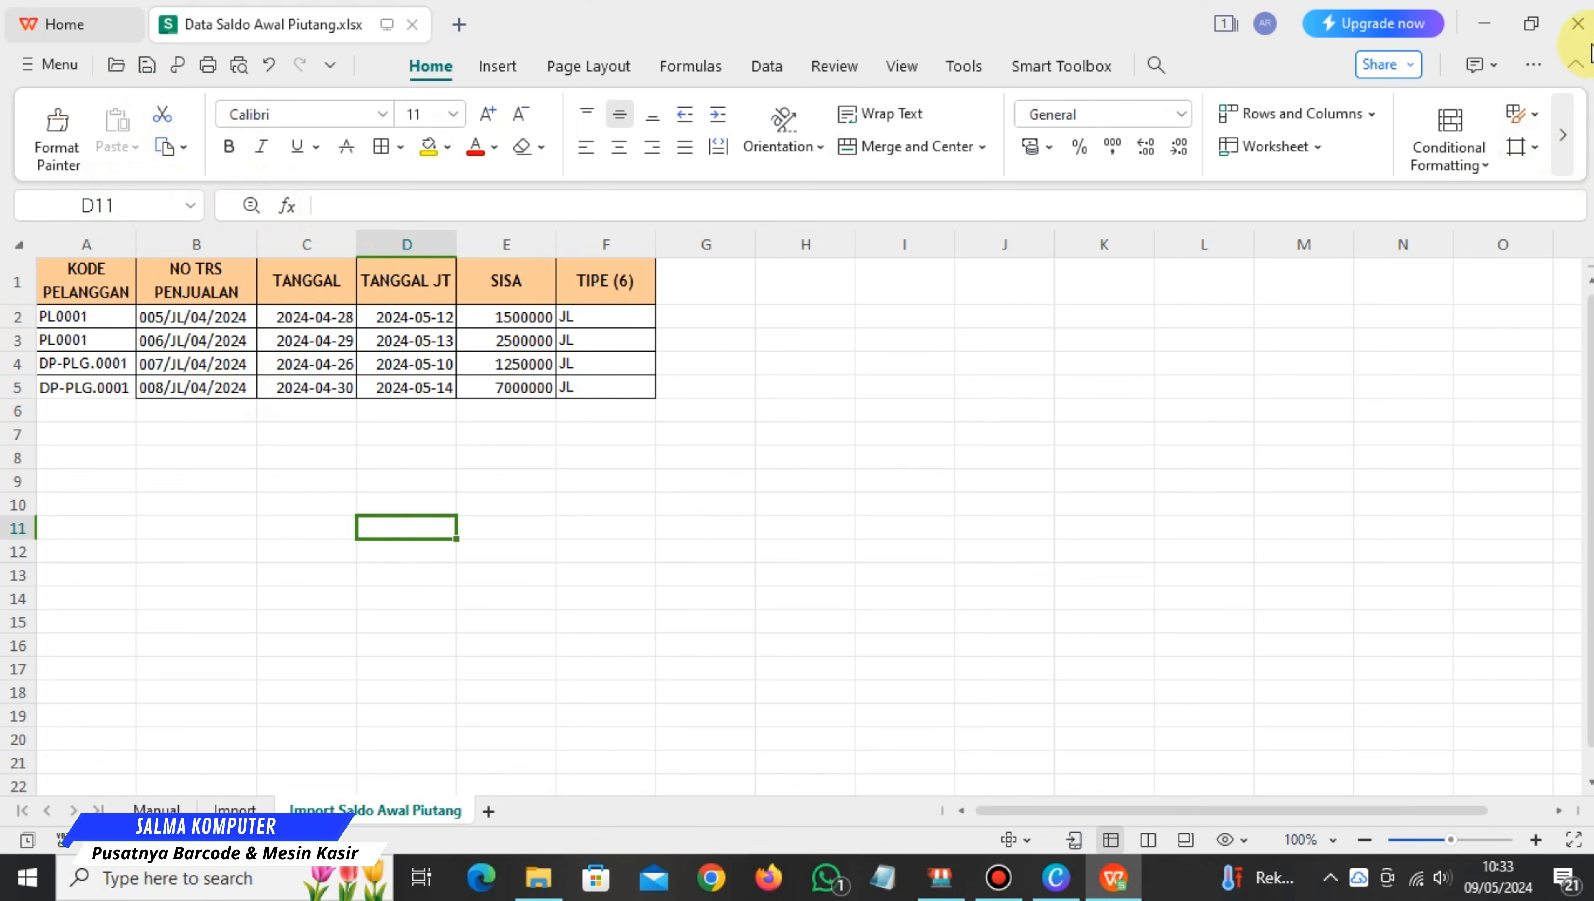
pyautogui.click(1580, 29)
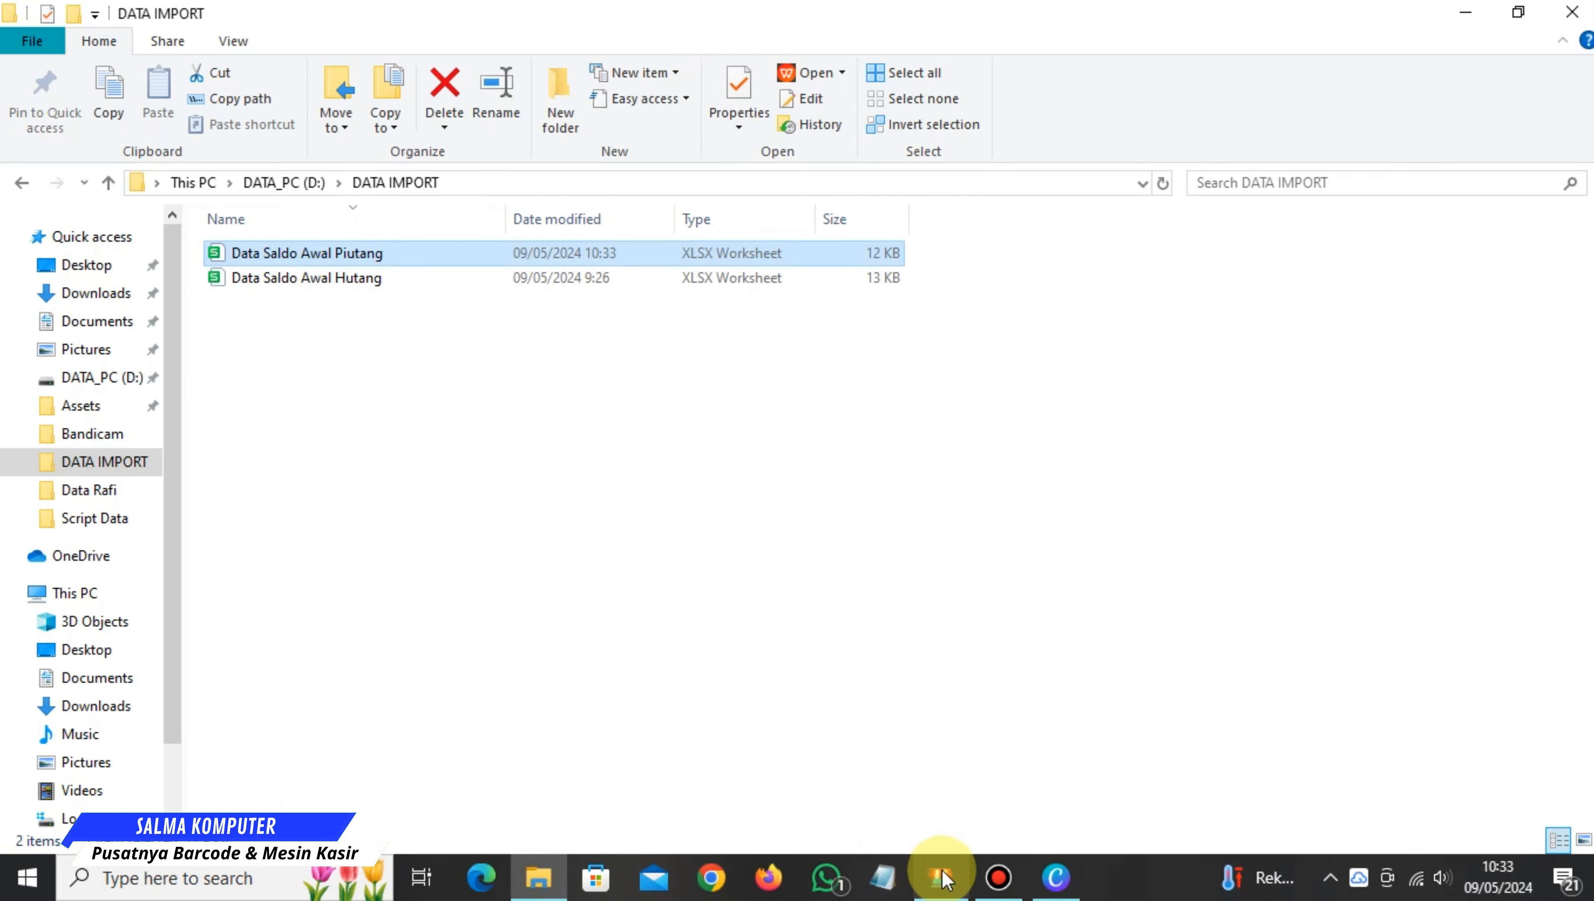
# Start an Excel import of opening receivables in Ketoko.co.id Desktop, using the Data Saldo Awal Piutang workbook from the DATA IMPORT folder.
pyautogui.click(939, 830)
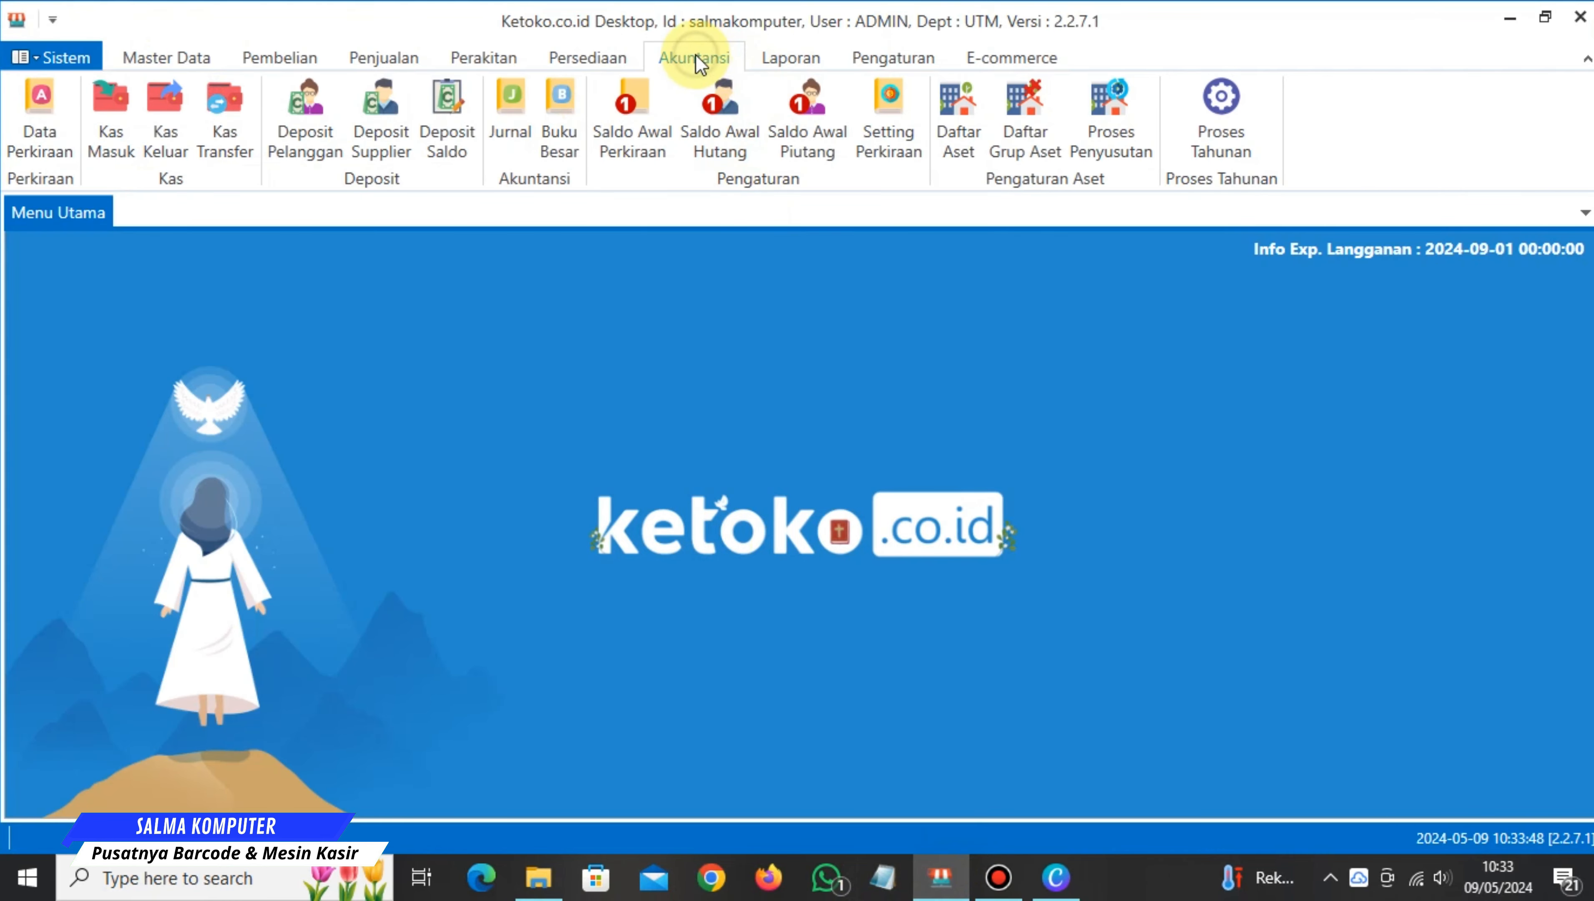
pyautogui.click(809, 137)
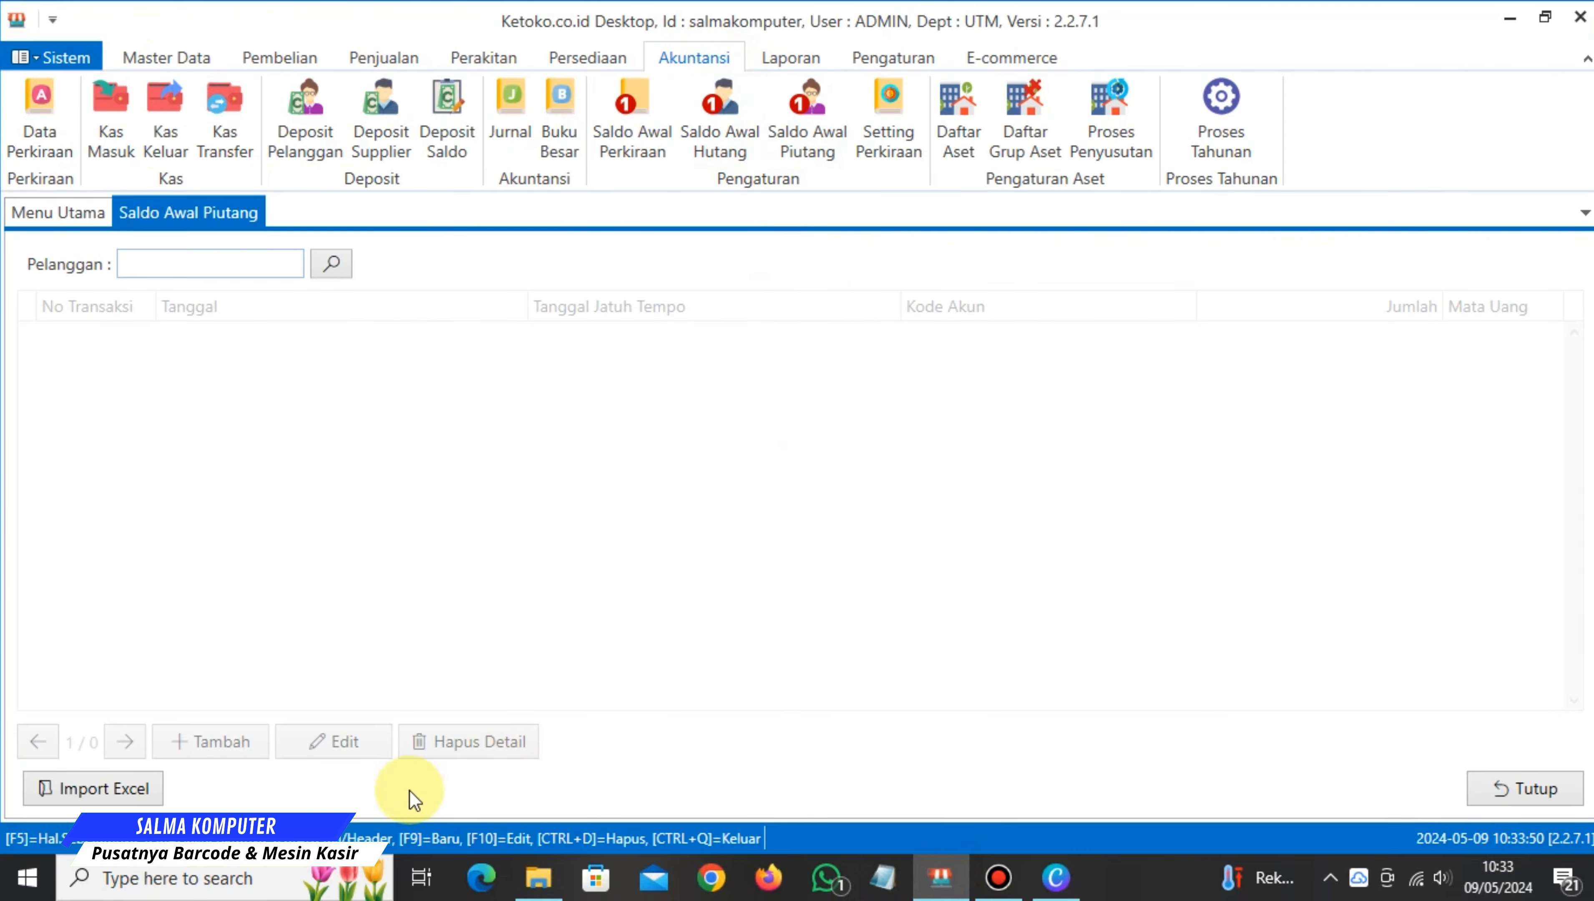
pyautogui.click(107, 789)
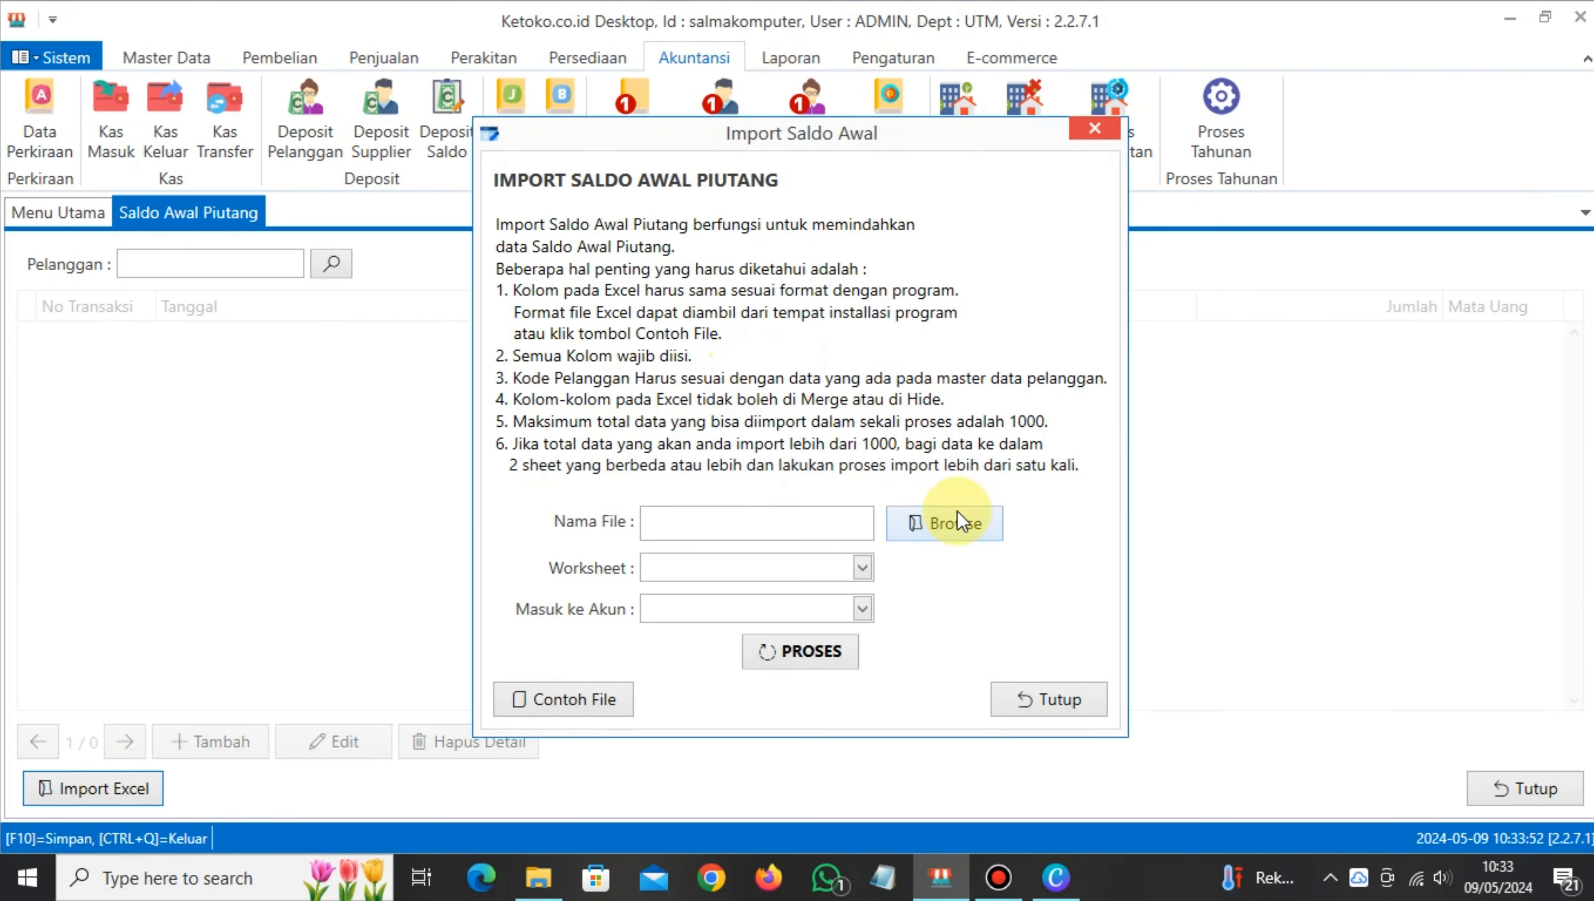
pyautogui.click(958, 521)
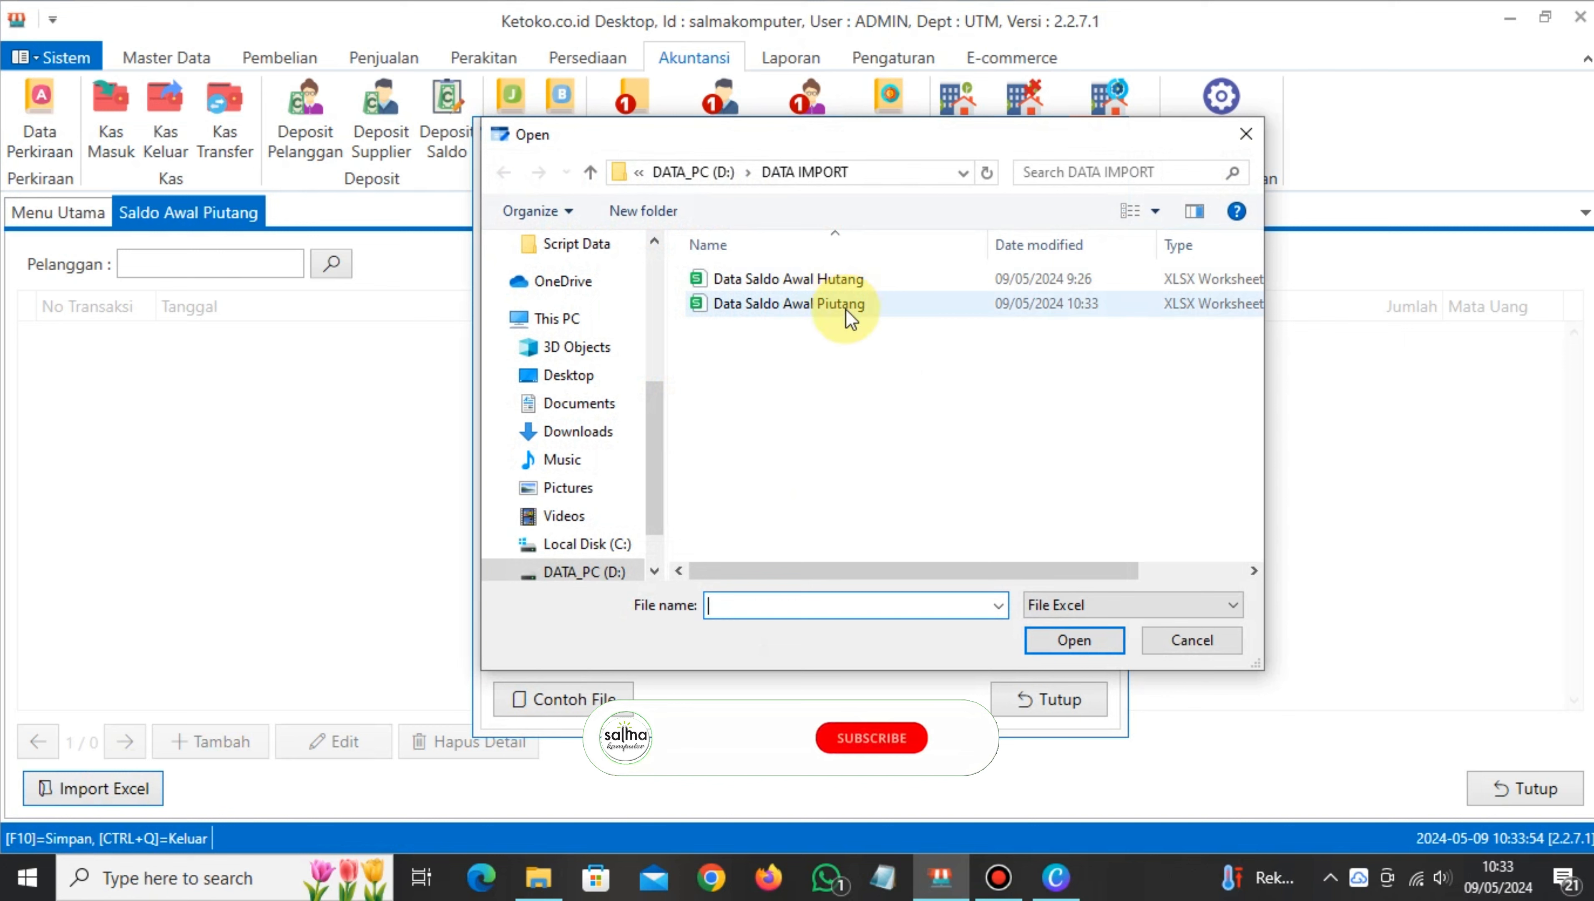
pyautogui.doubleClick(844, 304)
# Import the Import Saldo Awal Piutang worksheet into account 1-1210 - PIUTANG USAHA, and close the import dialog.
pyautogui.click(861, 567)
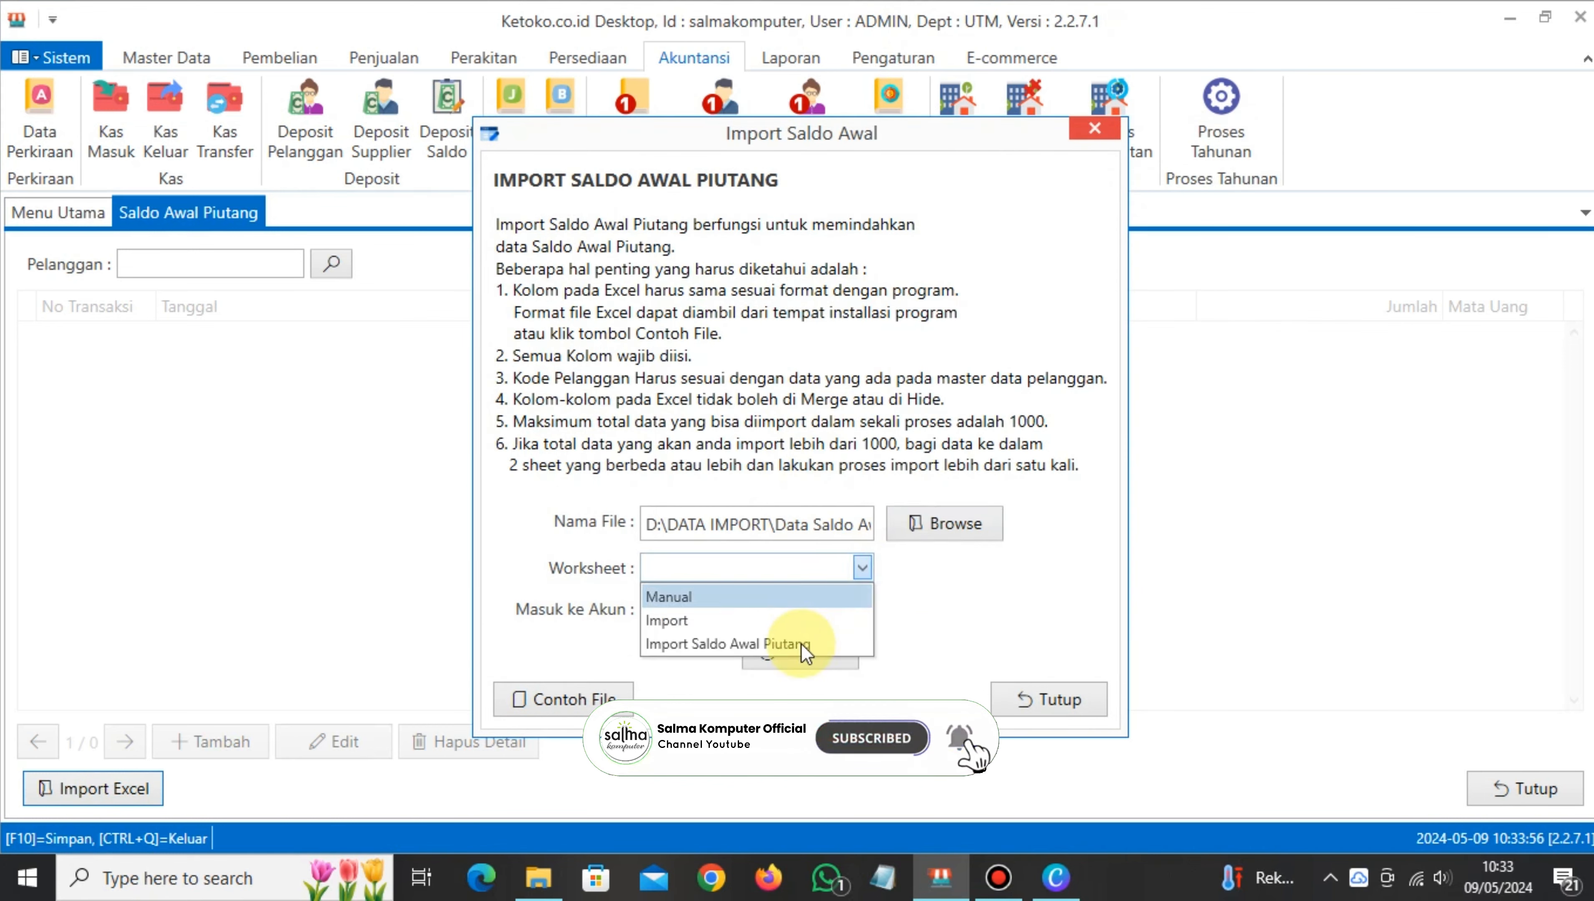
pyautogui.click(787, 645)
pyautogui.click(870, 609)
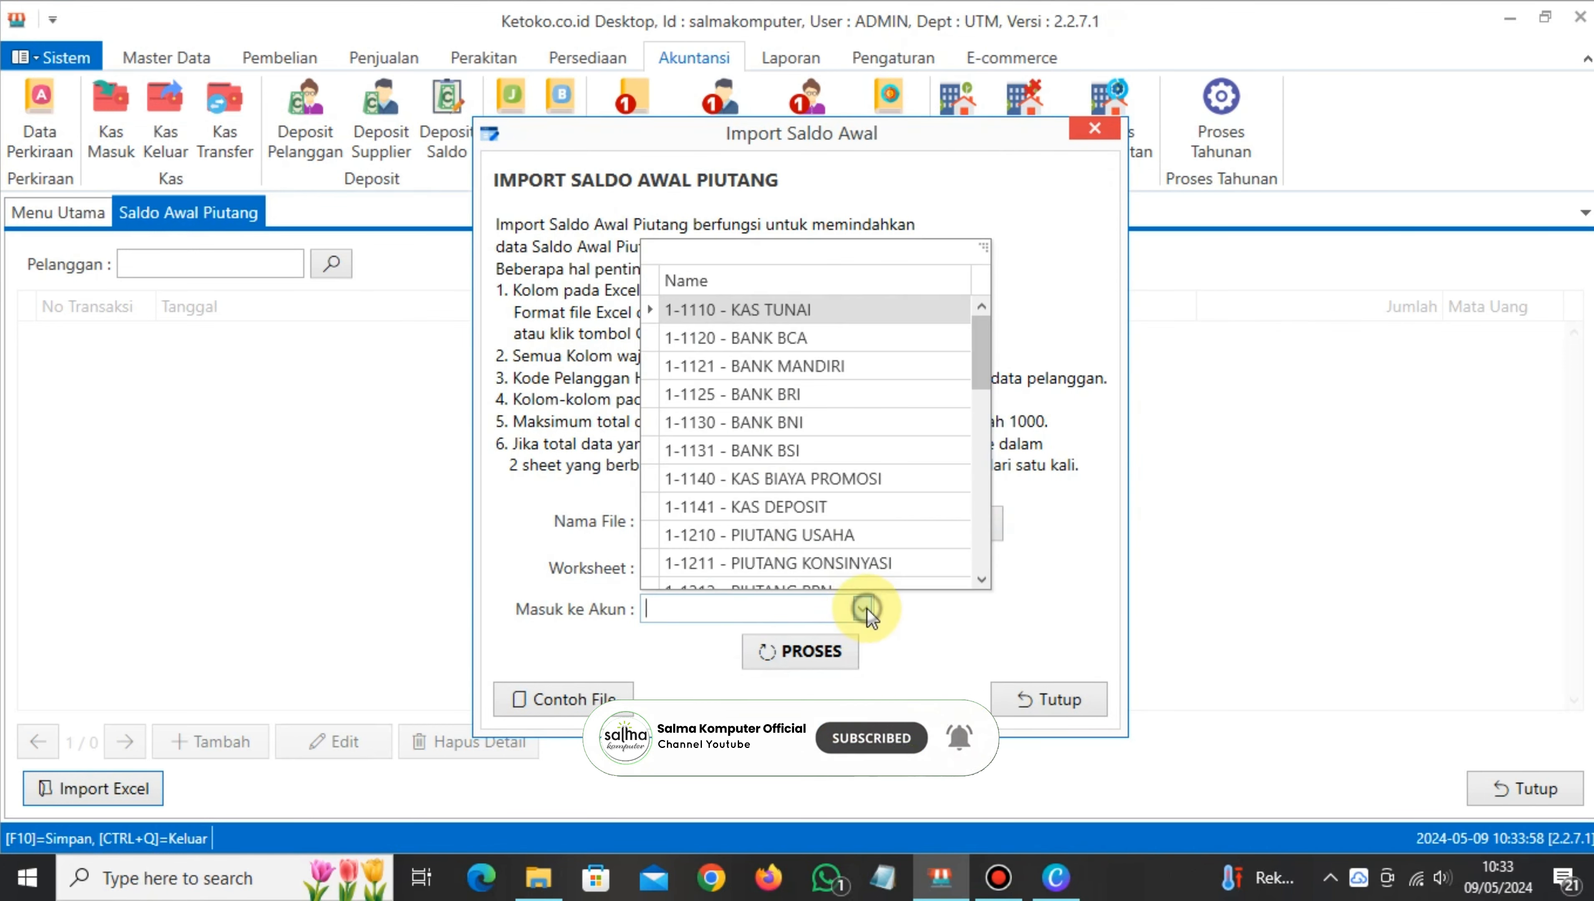
pyautogui.click(882, 536)
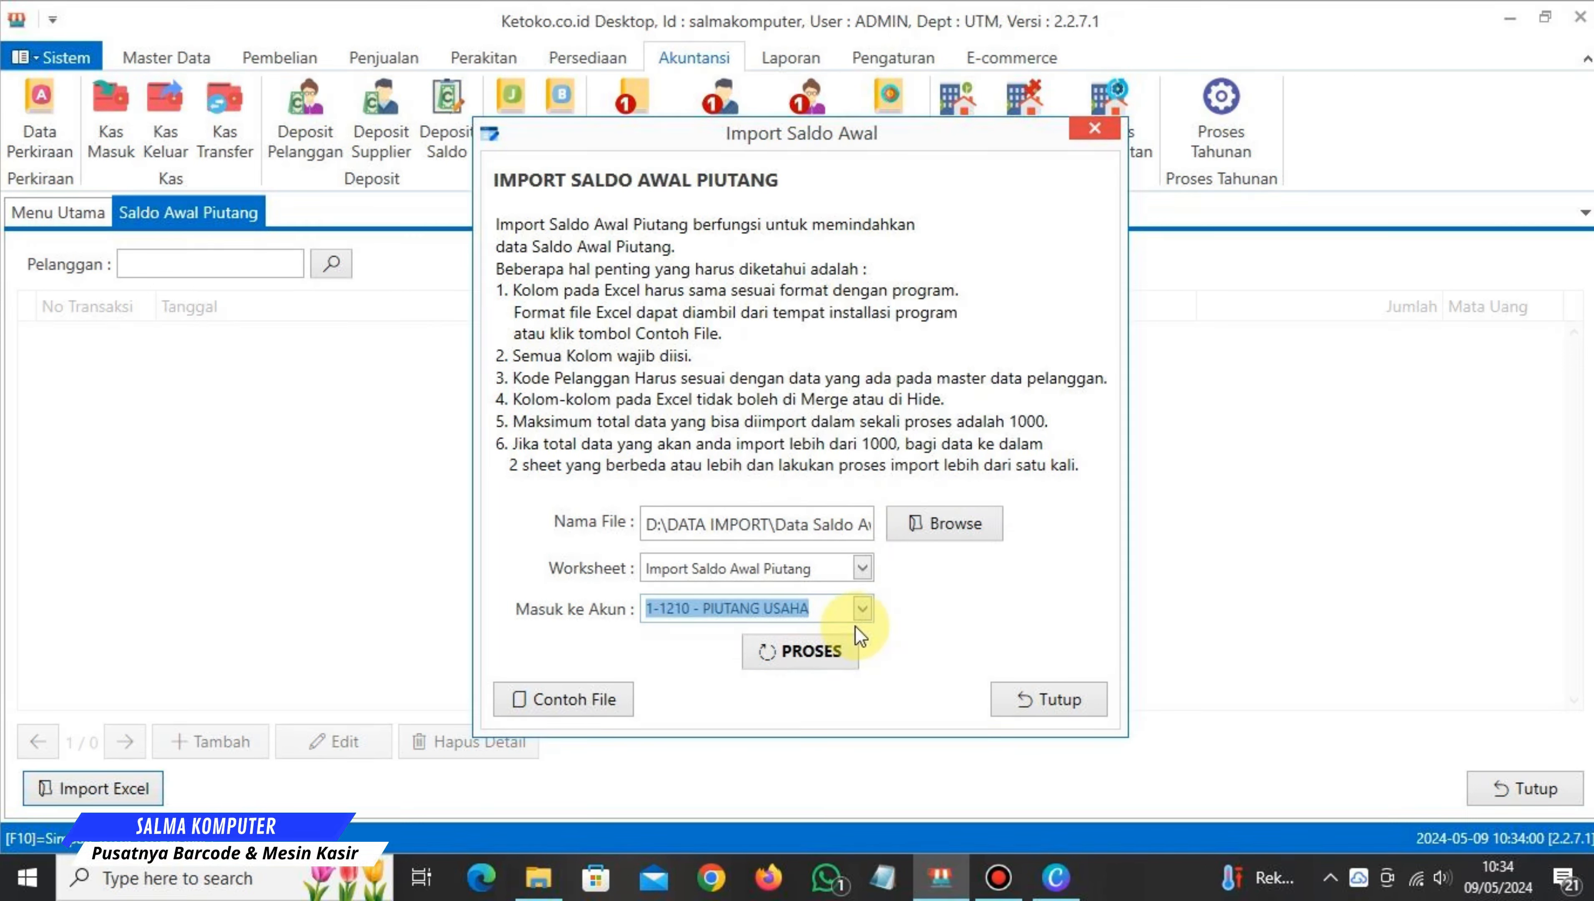
pyautogui.click(838, 655)
pyautogui.click(970, 480)
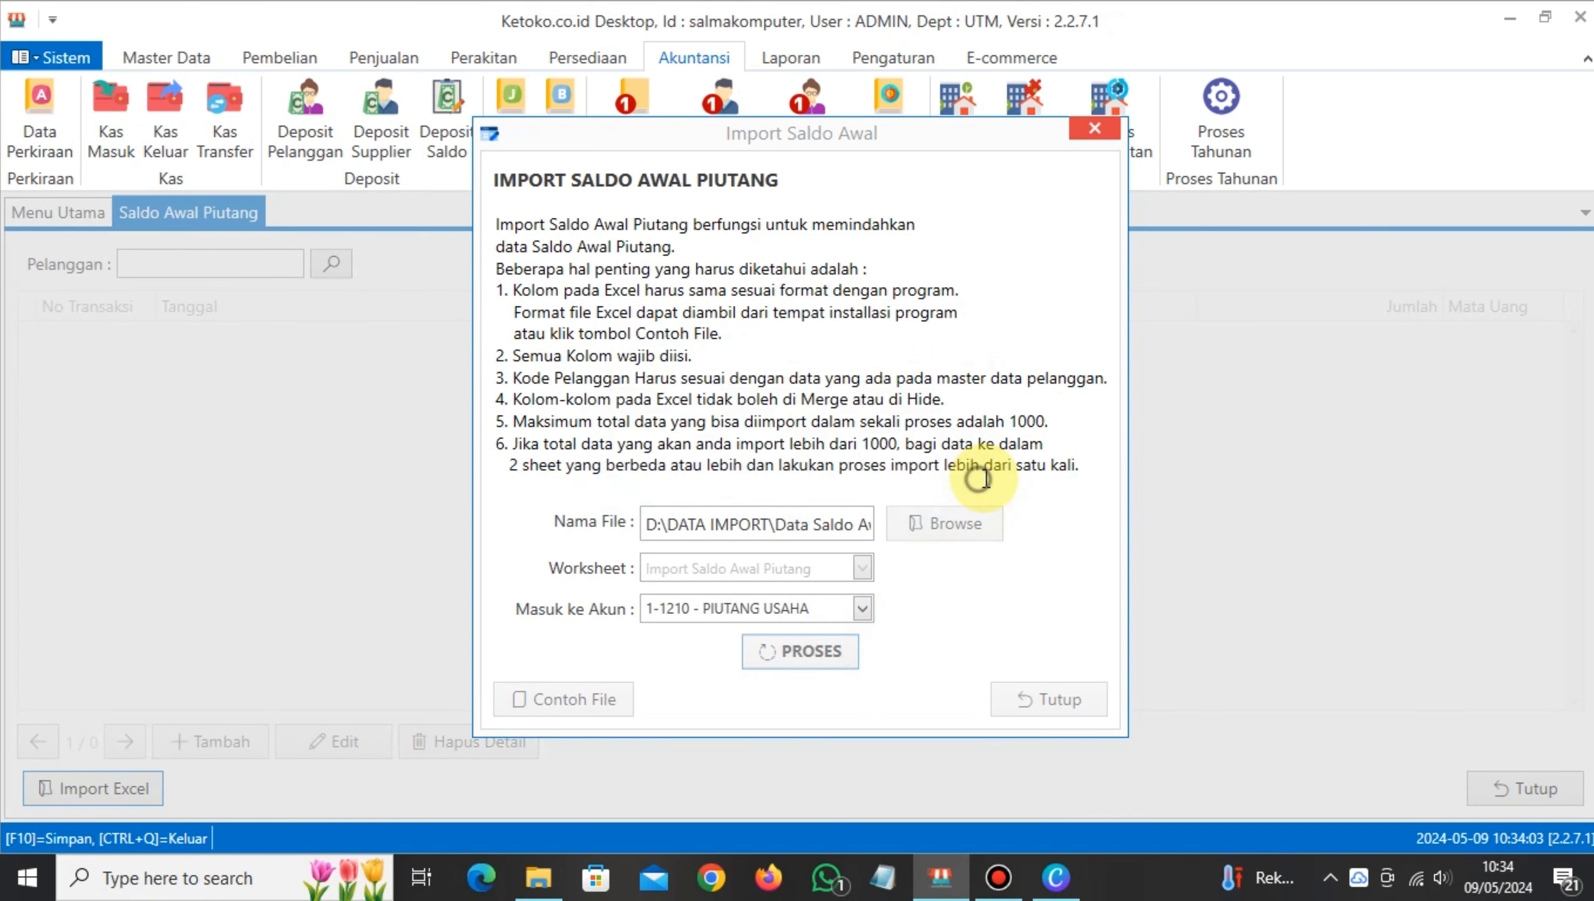
pyautogui.click(1064, 701)
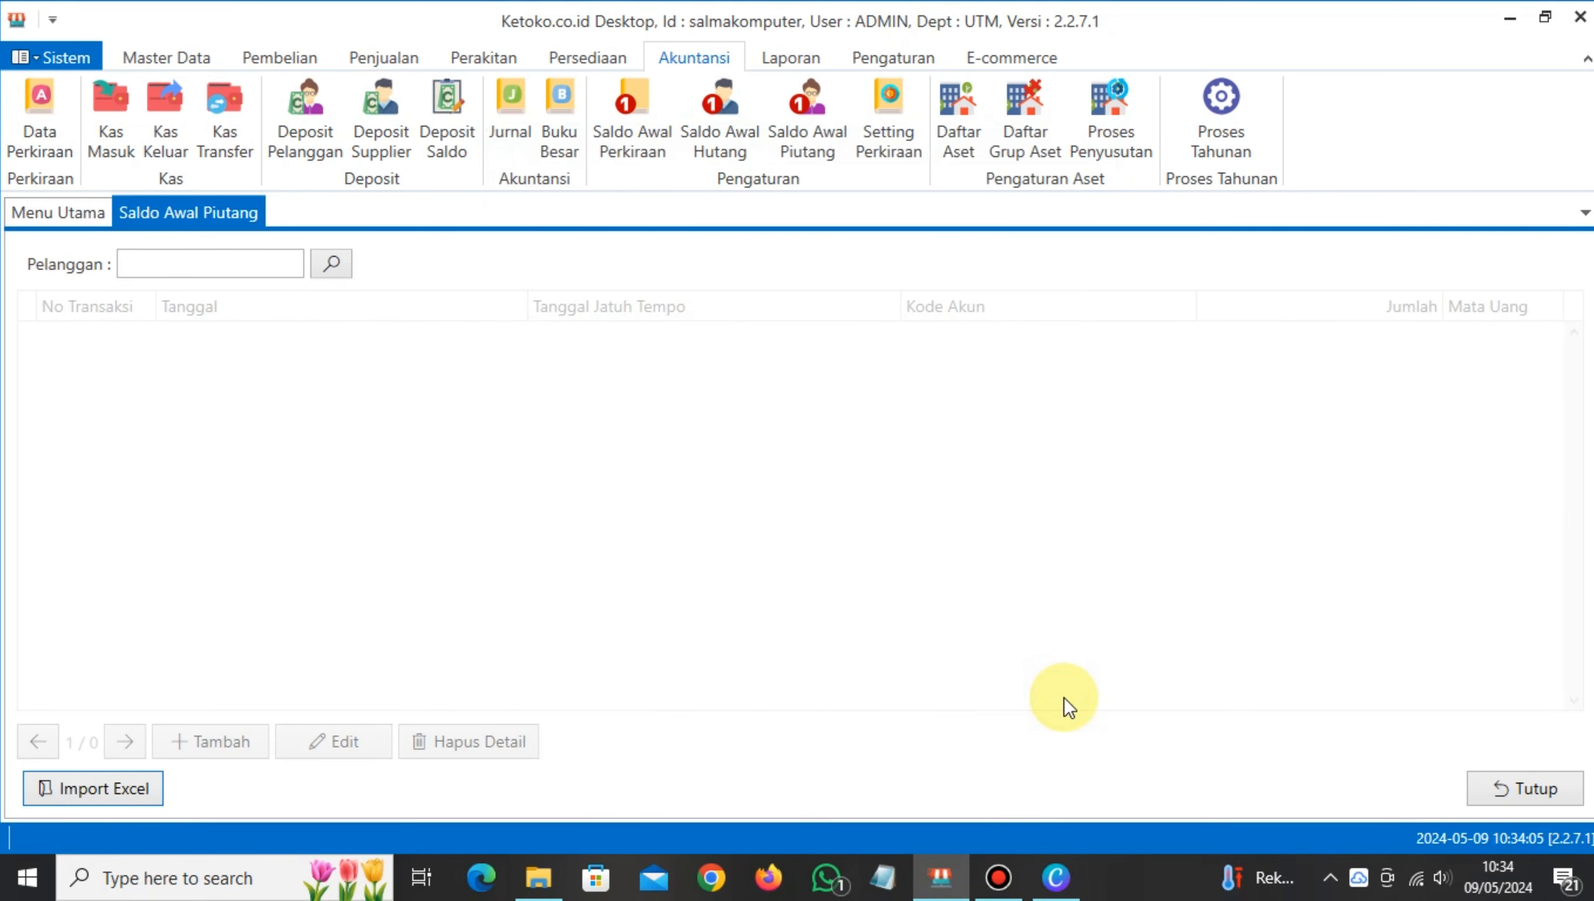